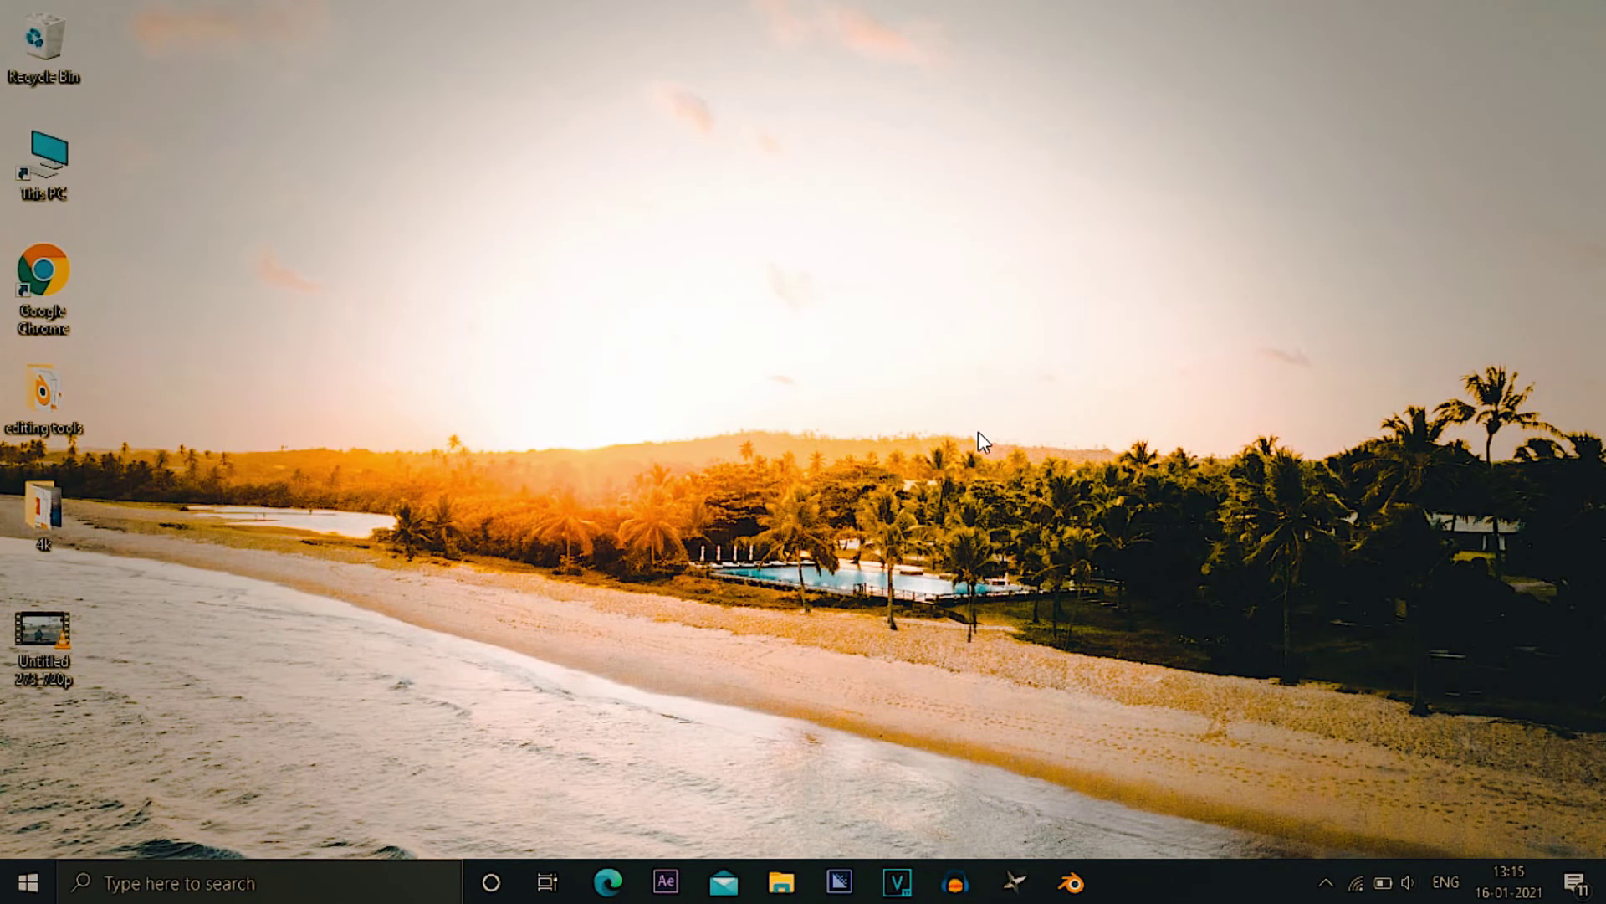
# - Open Task Manager full screen and review CPU, memory, disk, Wi-Fi, GPU and startup apps
pyautogui.hotkey('ctrl', 'shift', 'Escape')
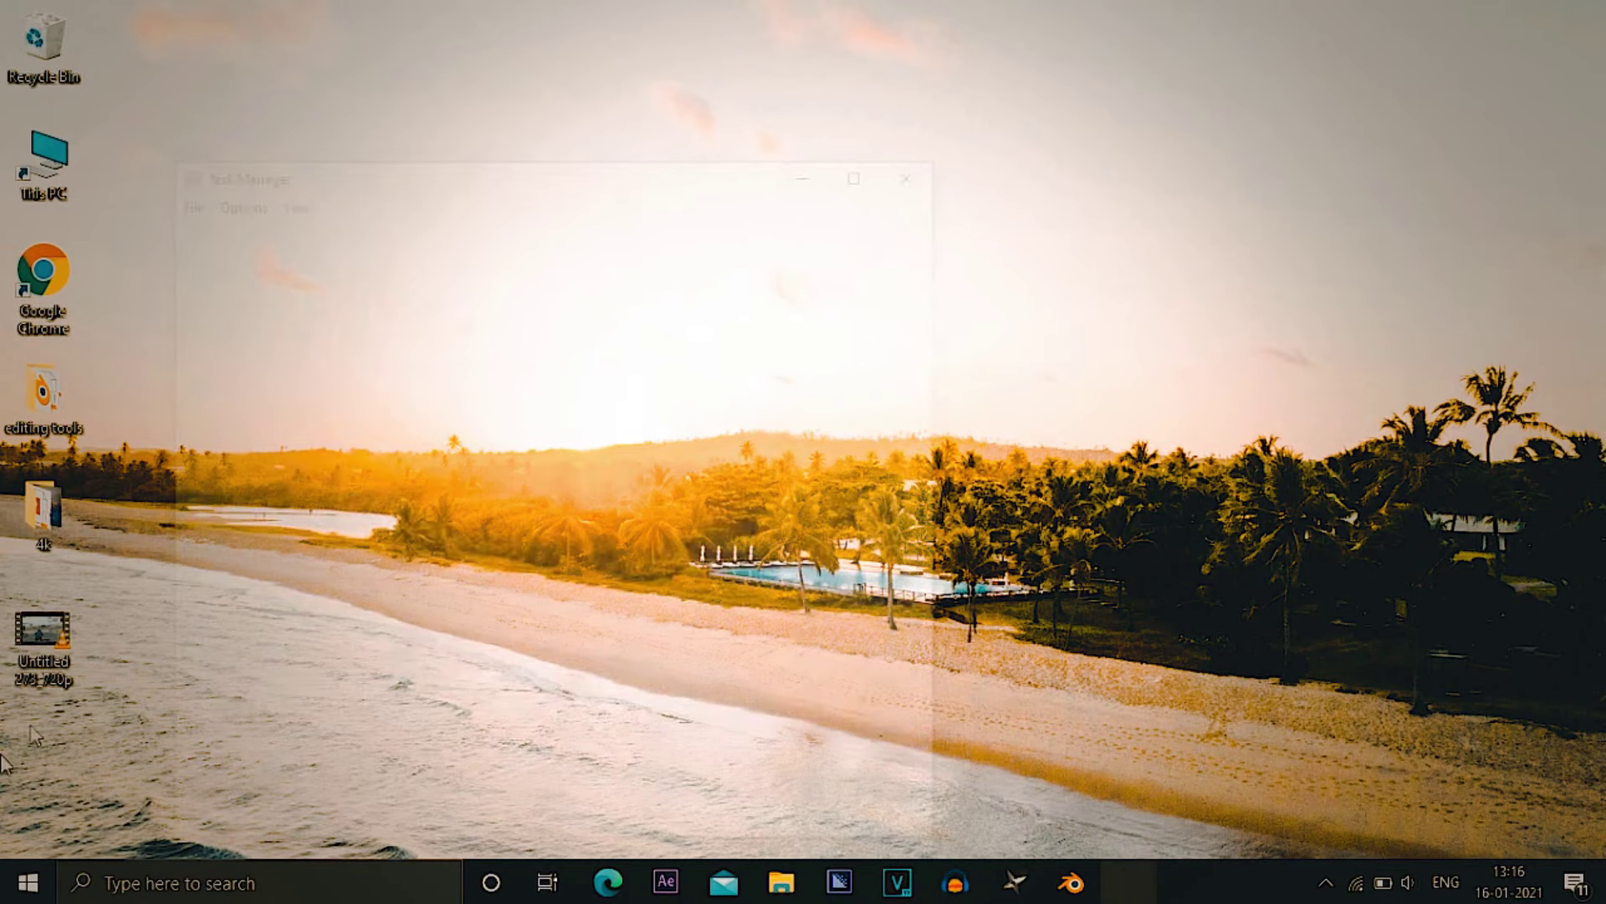
pyautogui.moveTo(656, 161); pyautogui.dragTo(850, 147)
pyautogui.doubleClick(850, 147)
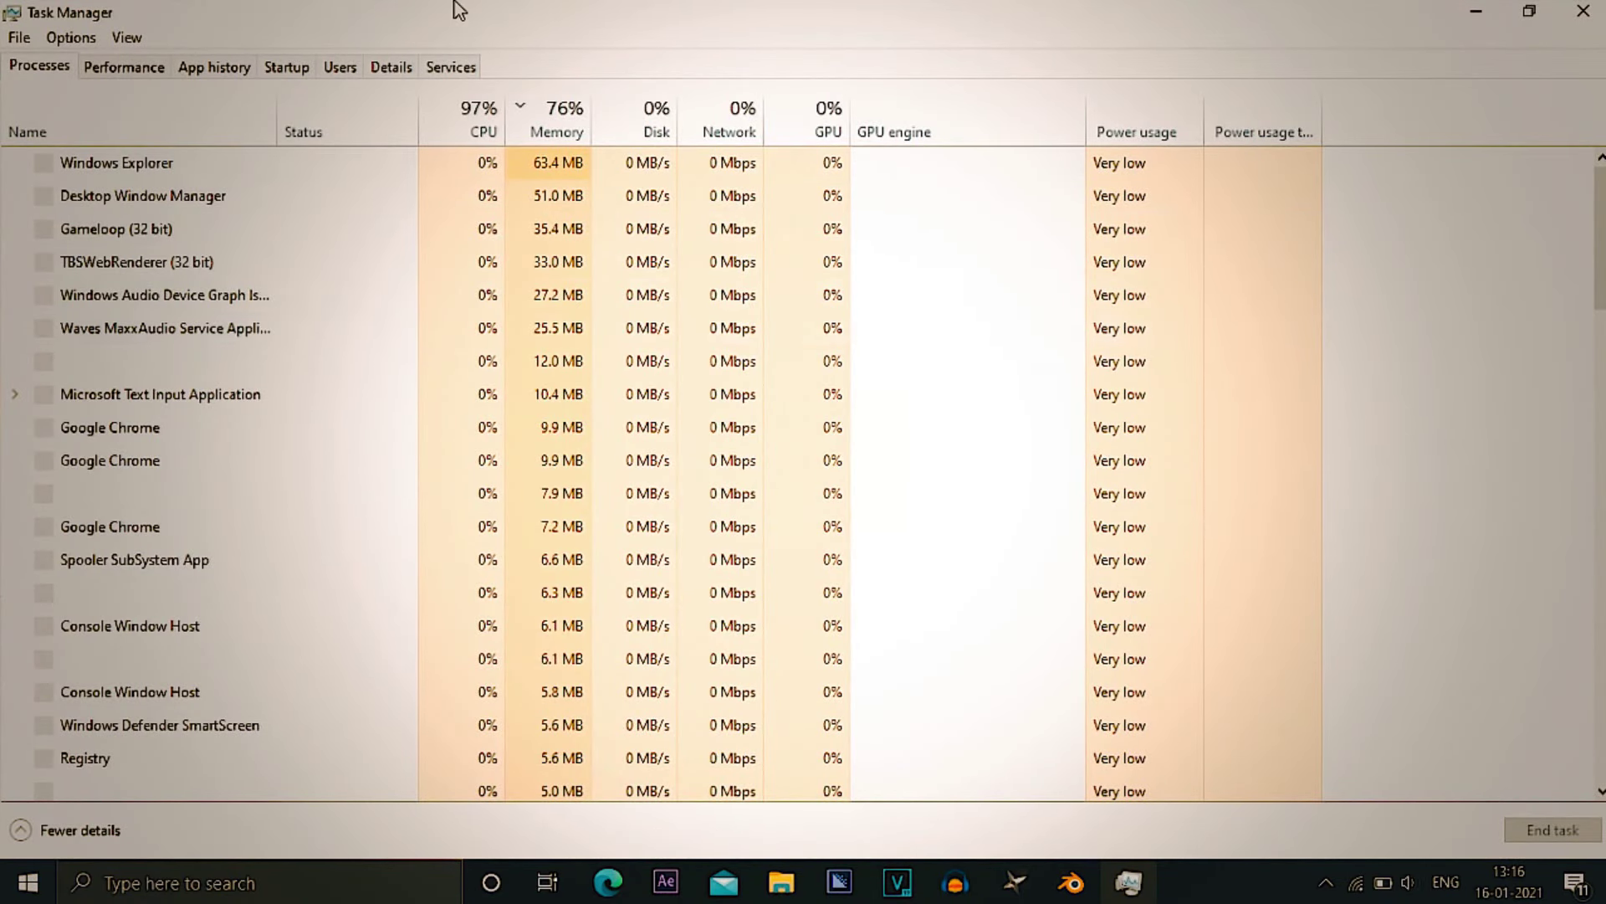
pyautogui.click(148, 67)
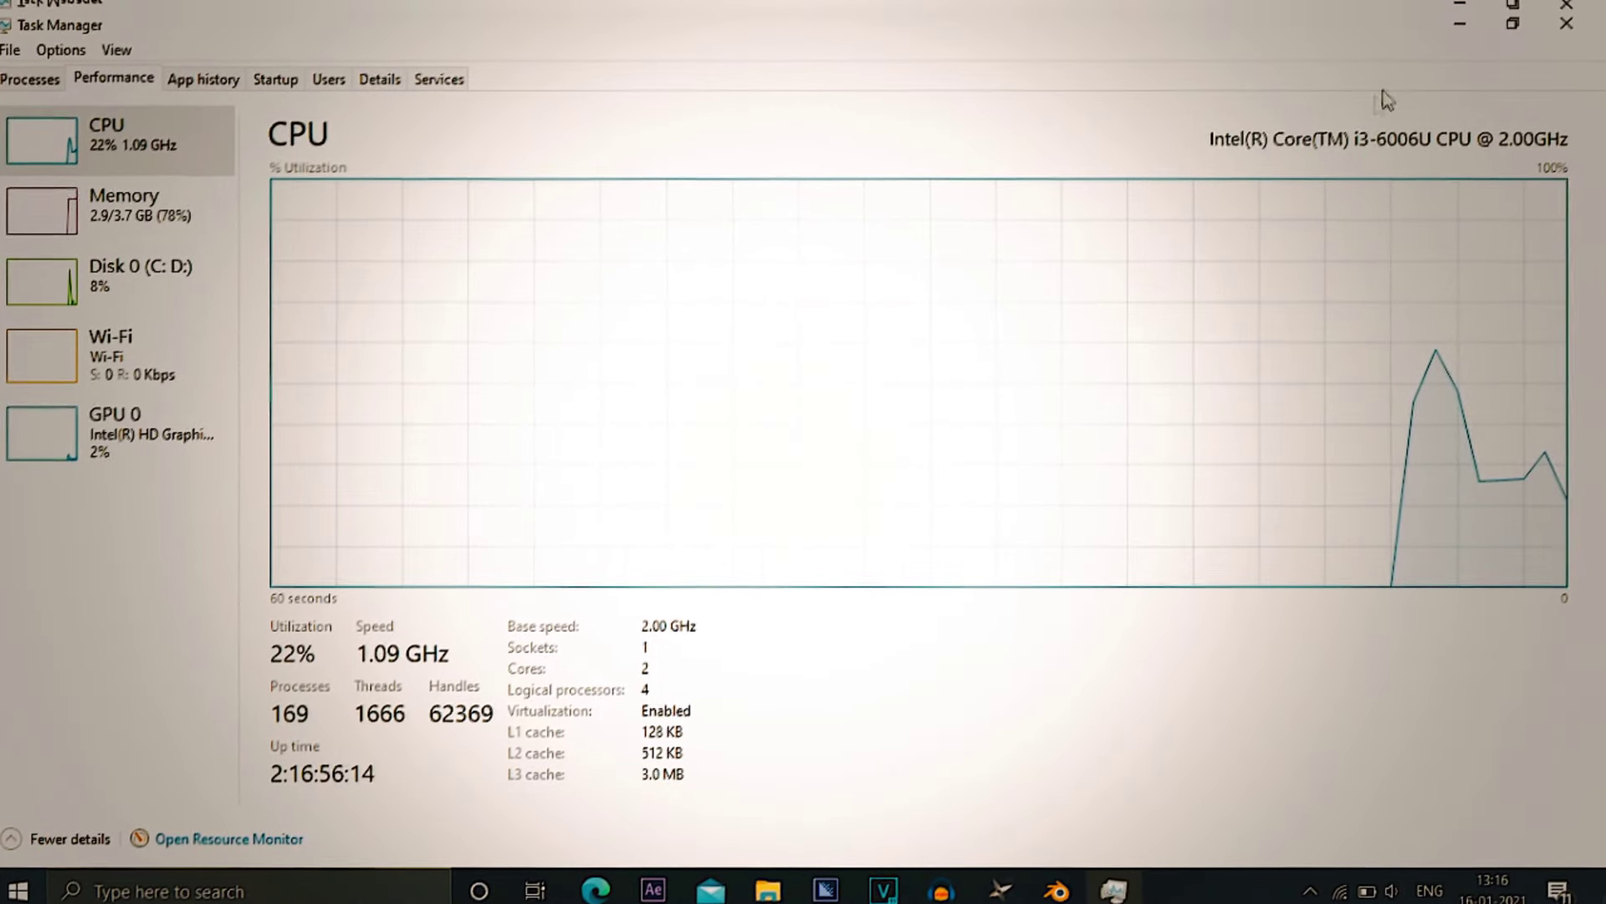
pyautogui.click(118, 242)
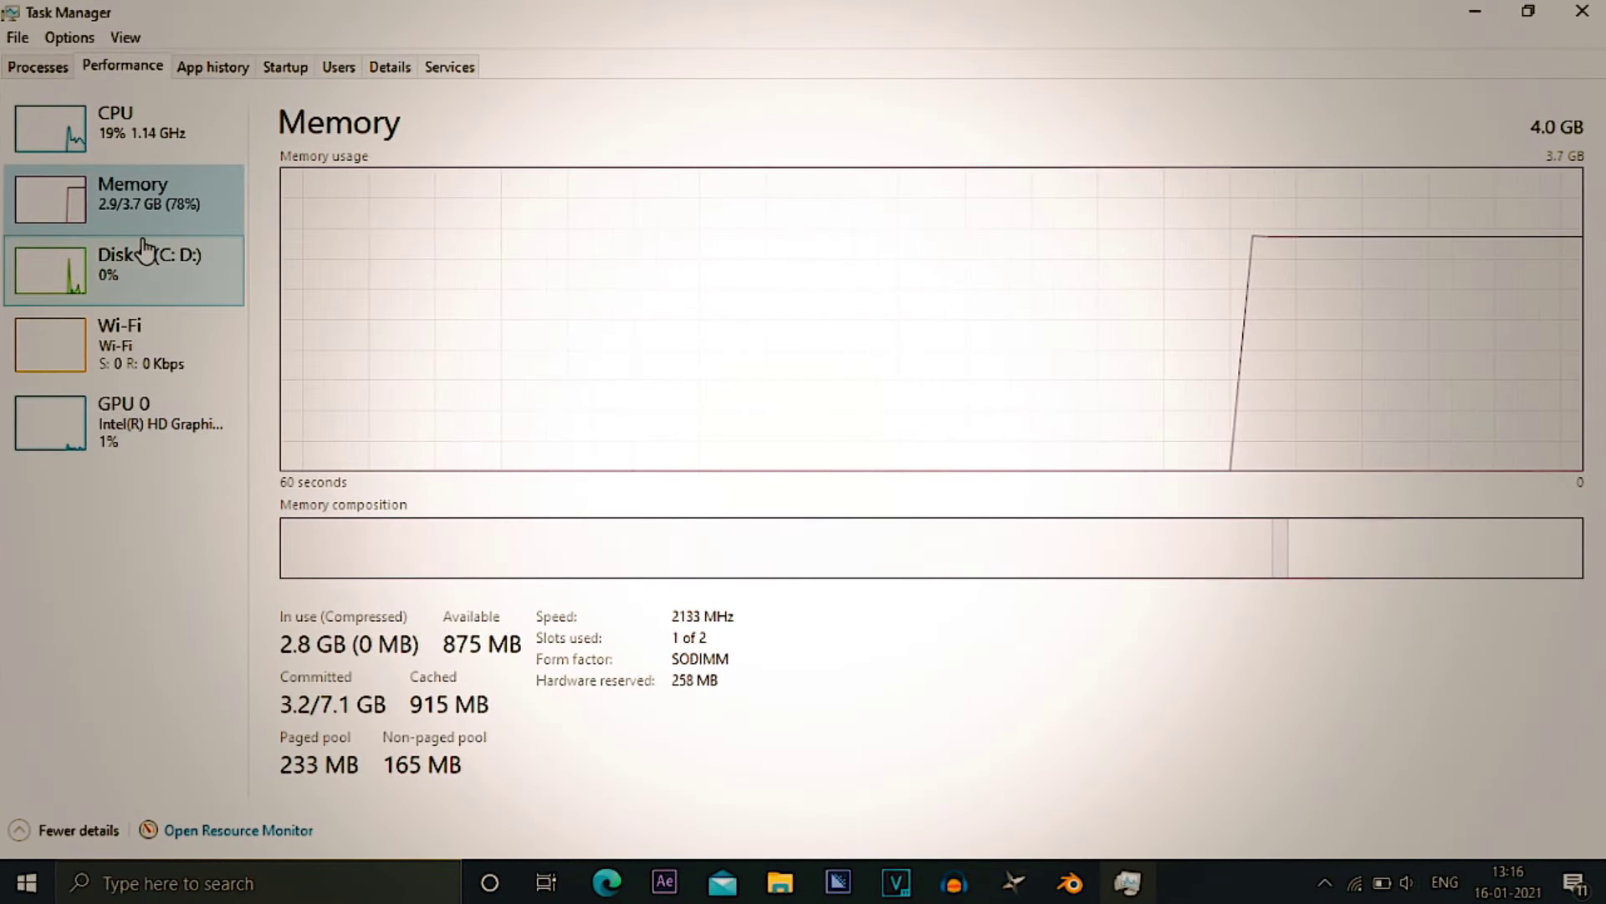
pyautogui.click(167, 266)
pyautogui.click(189, 349)
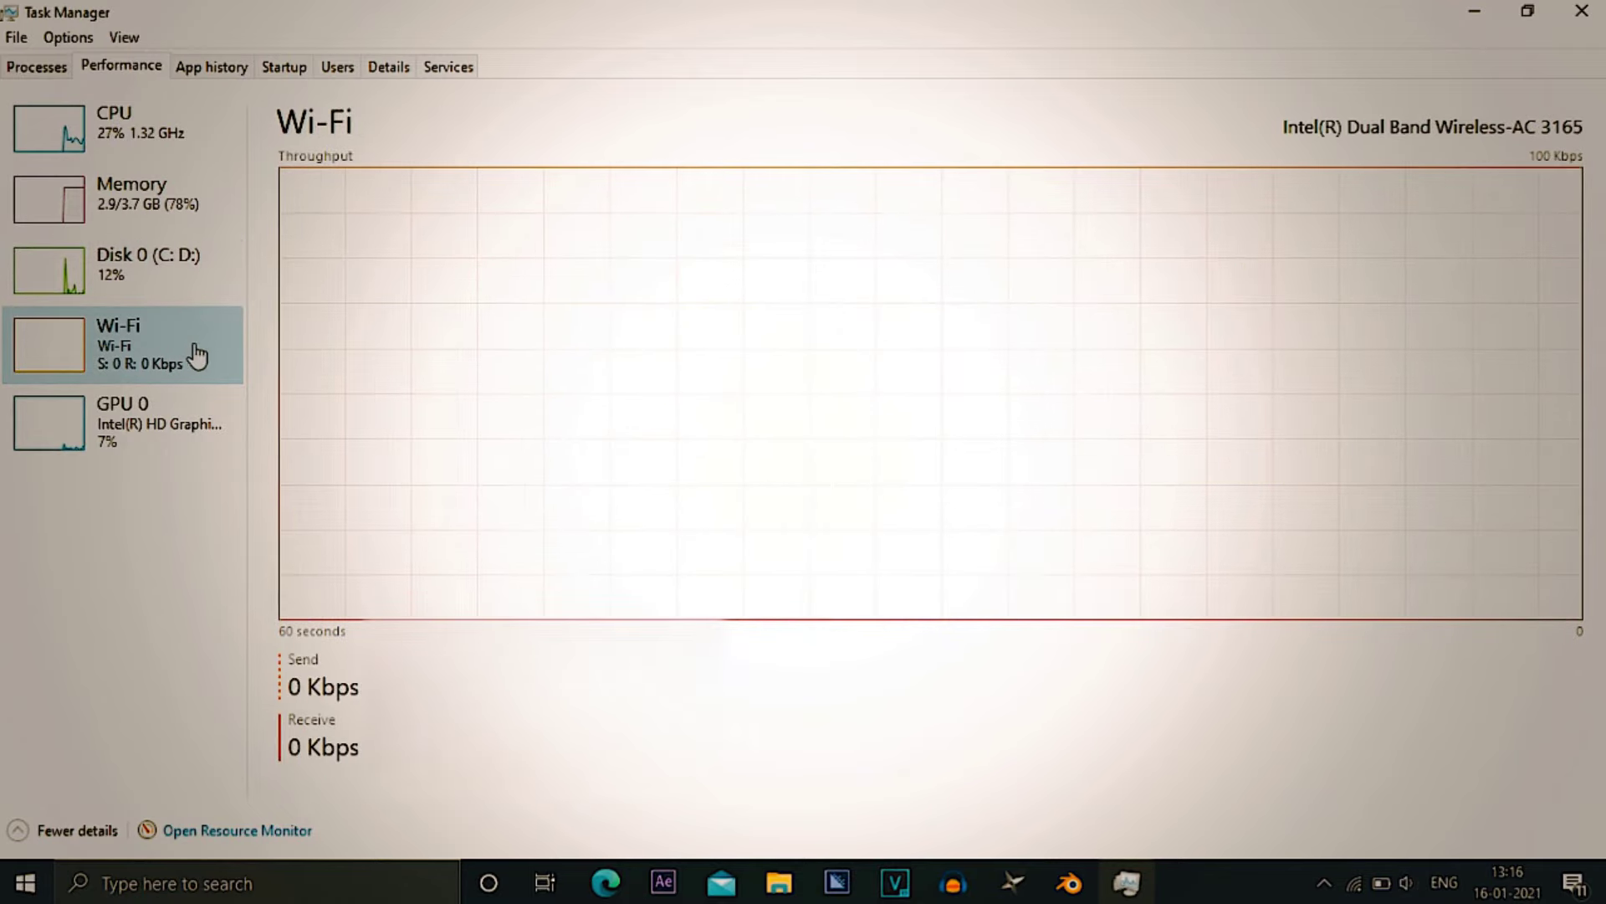
pyautogui.click(165, 456)
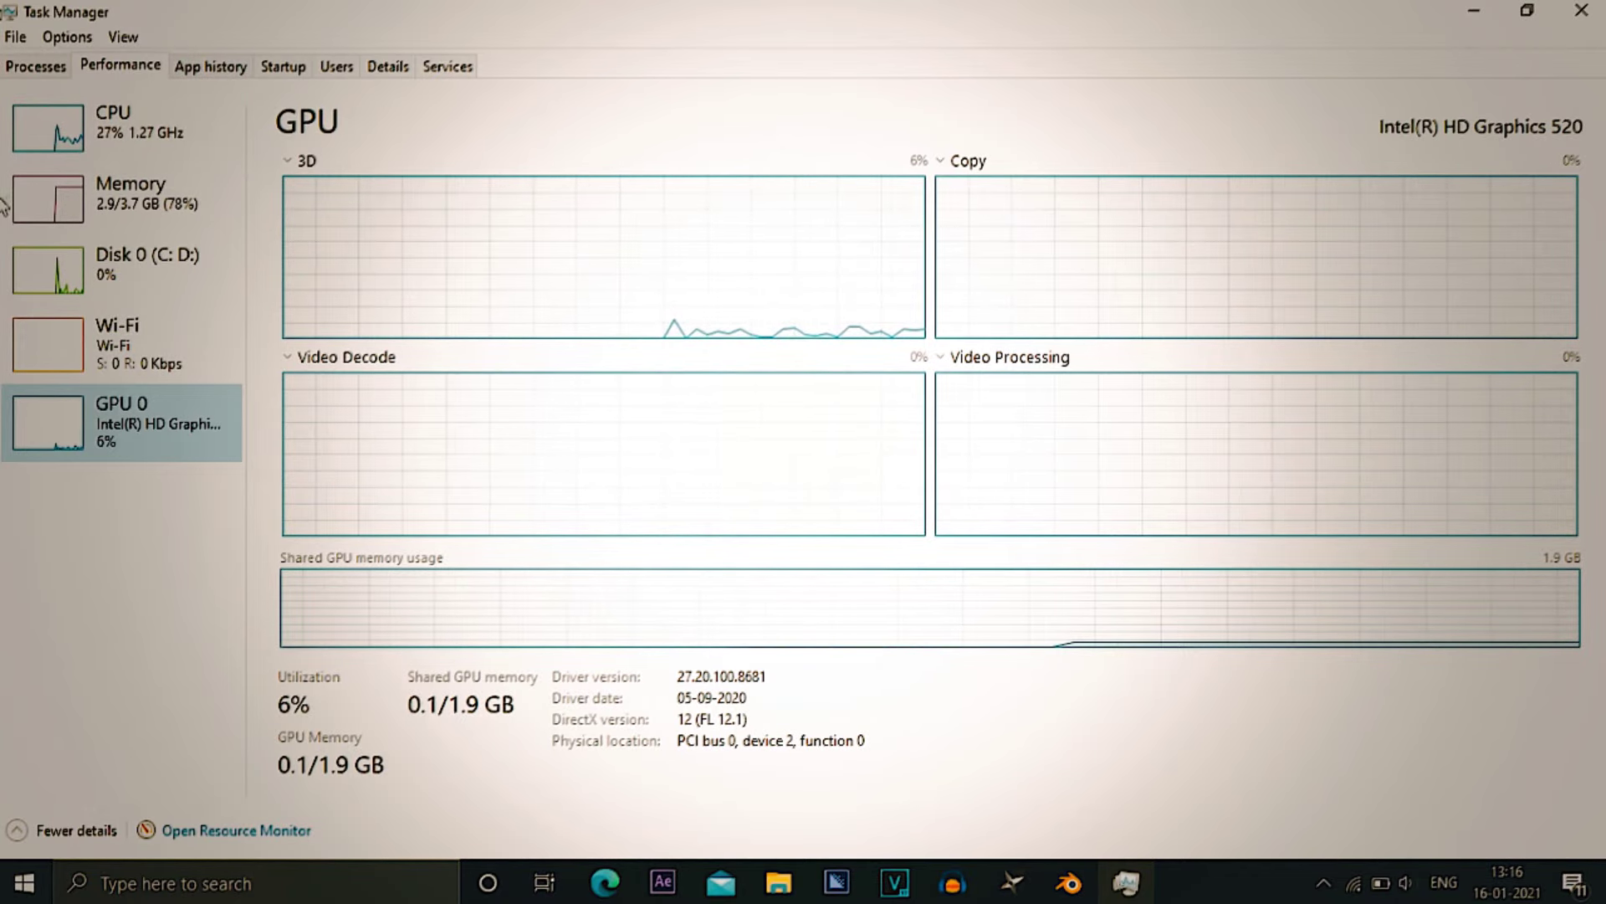
pyautogui.click(283, 68)
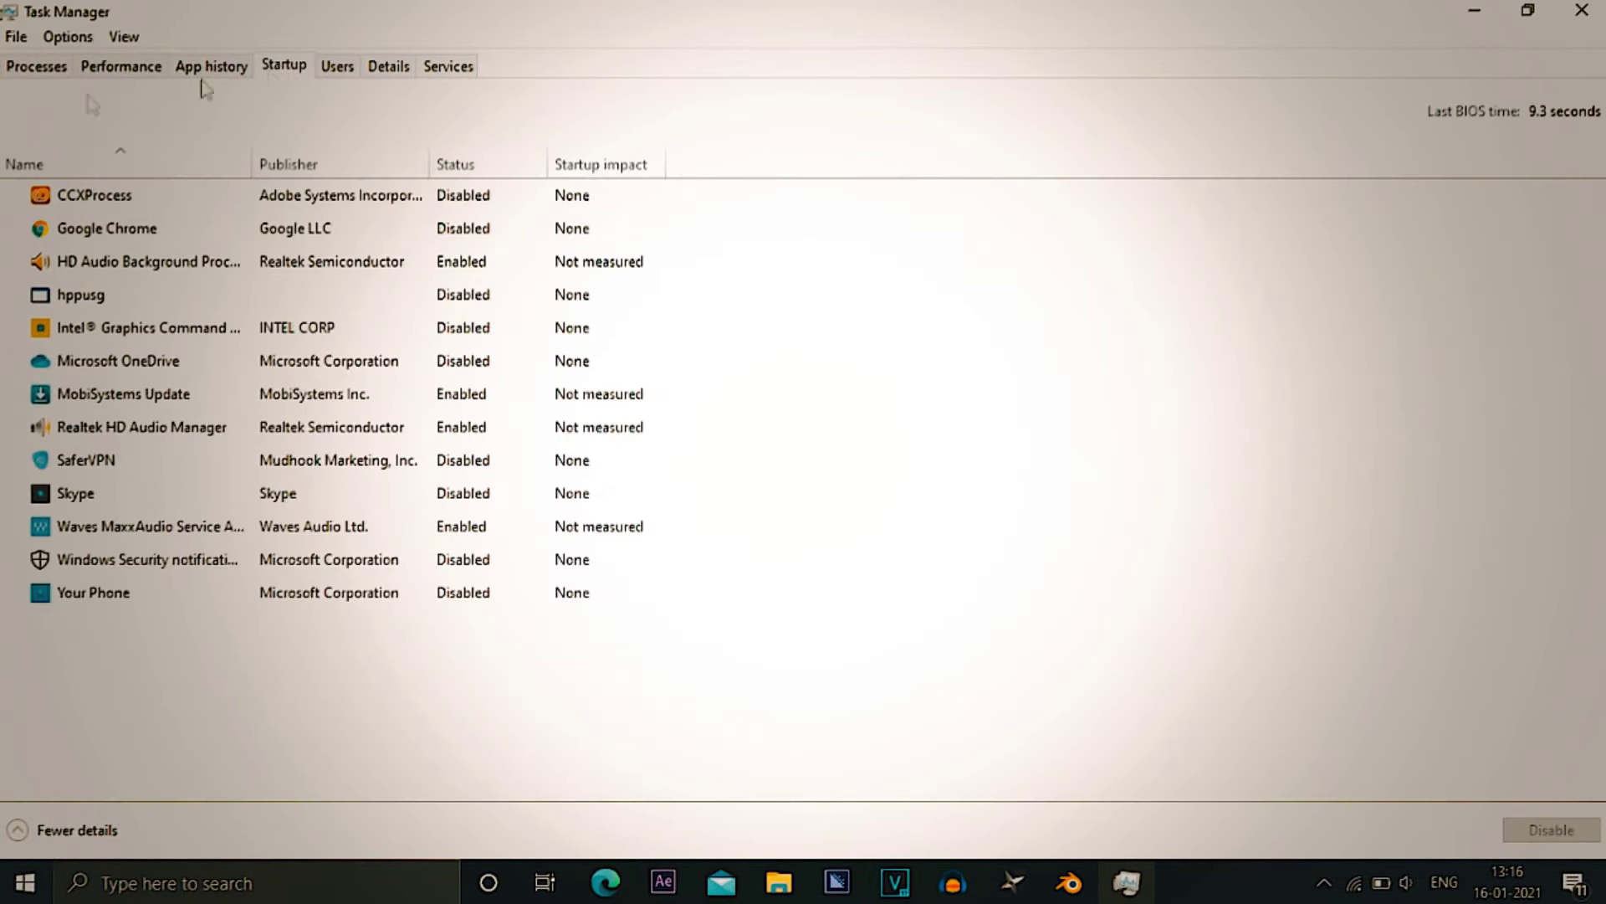
pyautogui.click(50, 65)
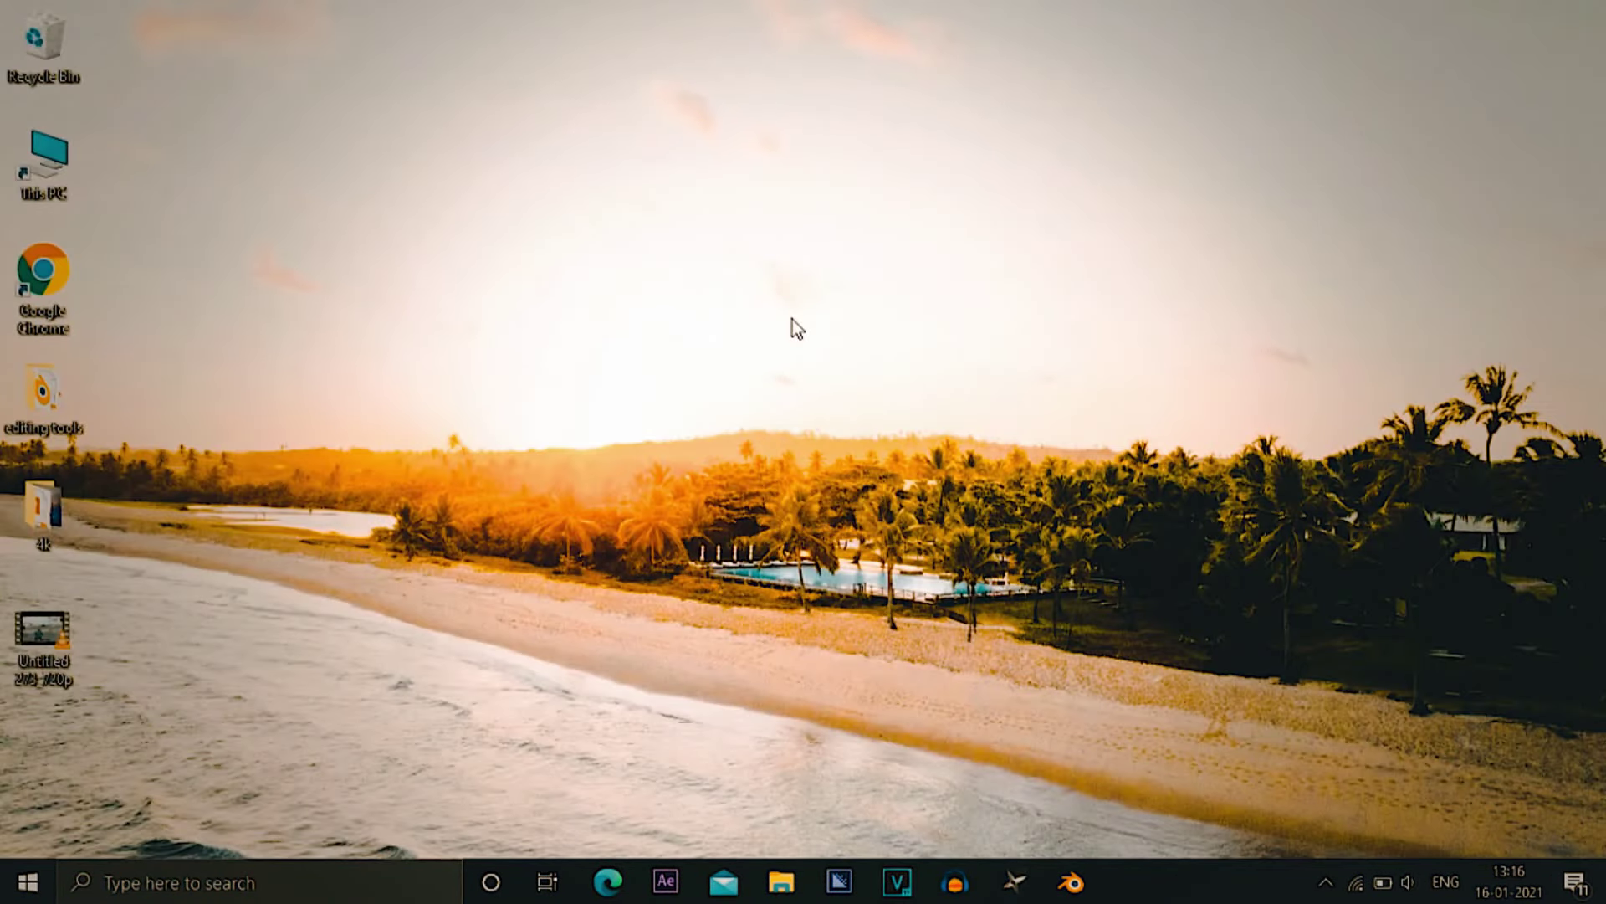
# - Refresh the desktop and bring up the System About page in a maximized Settings window
pyautogui.rightClick(791, 319)
pyautogui.click(866, 390)
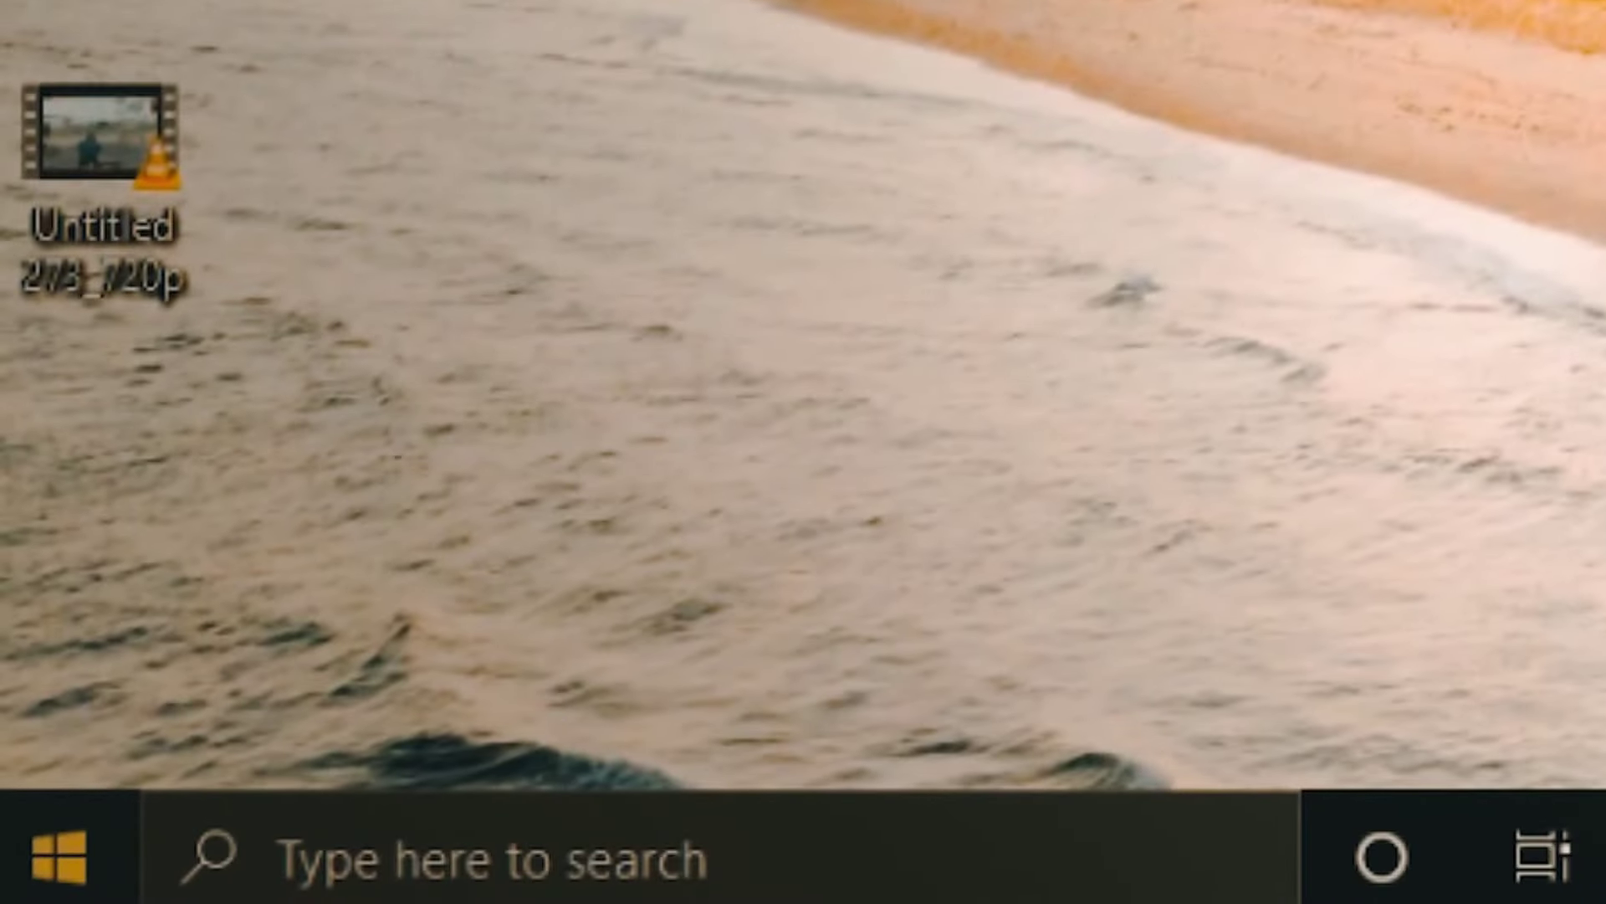
pyautogui.rightClick(28, 881)
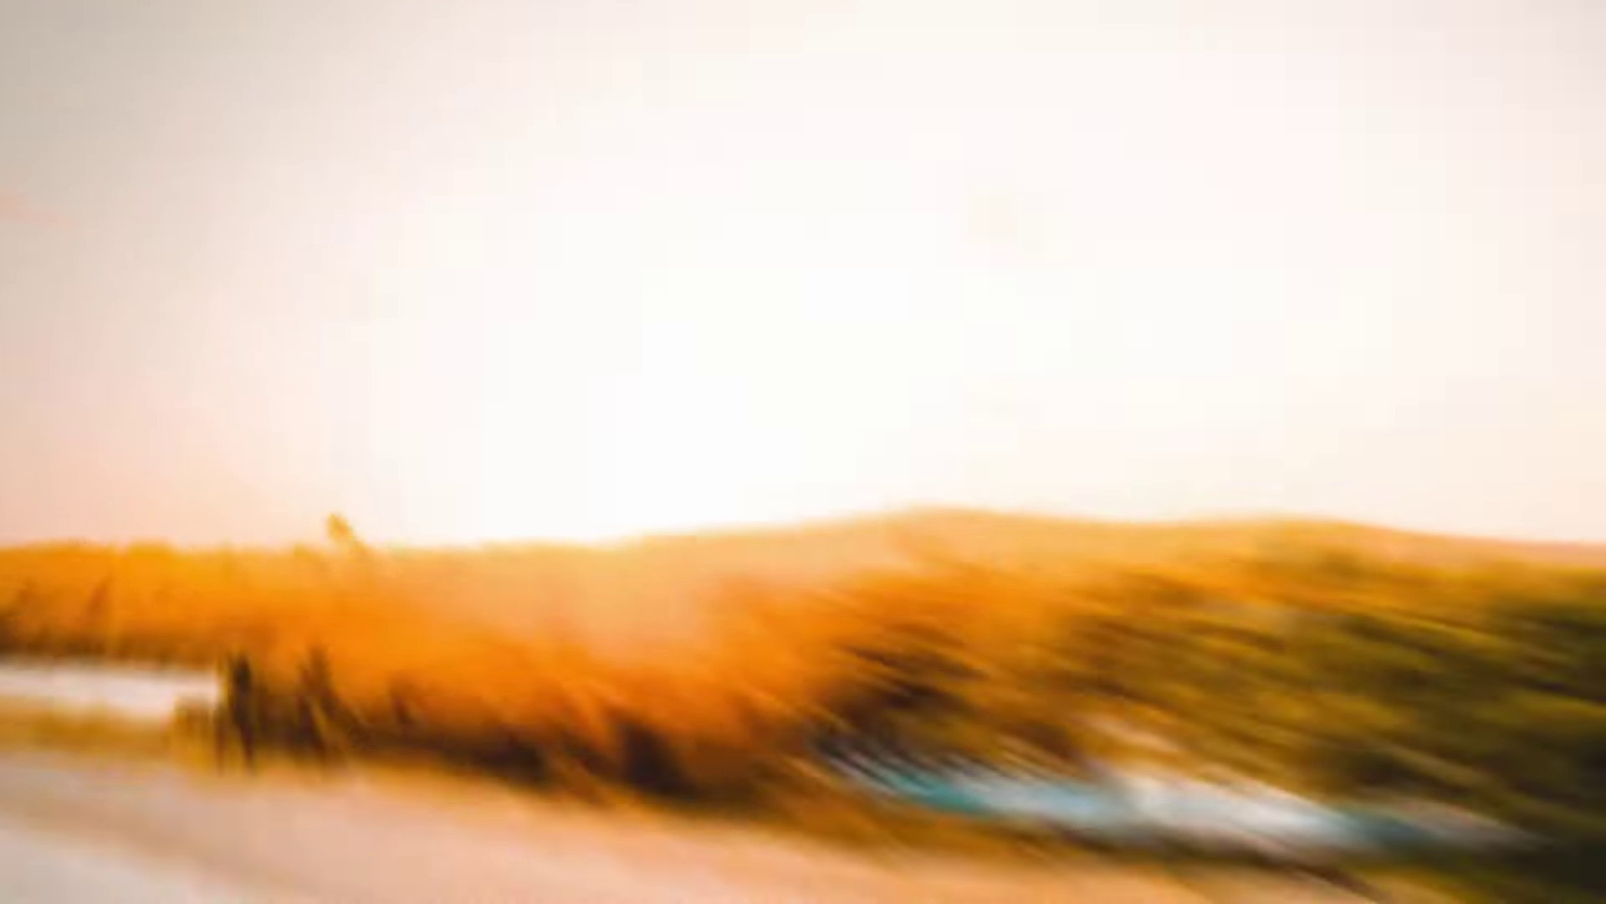
pyautogui.click(7, 728)
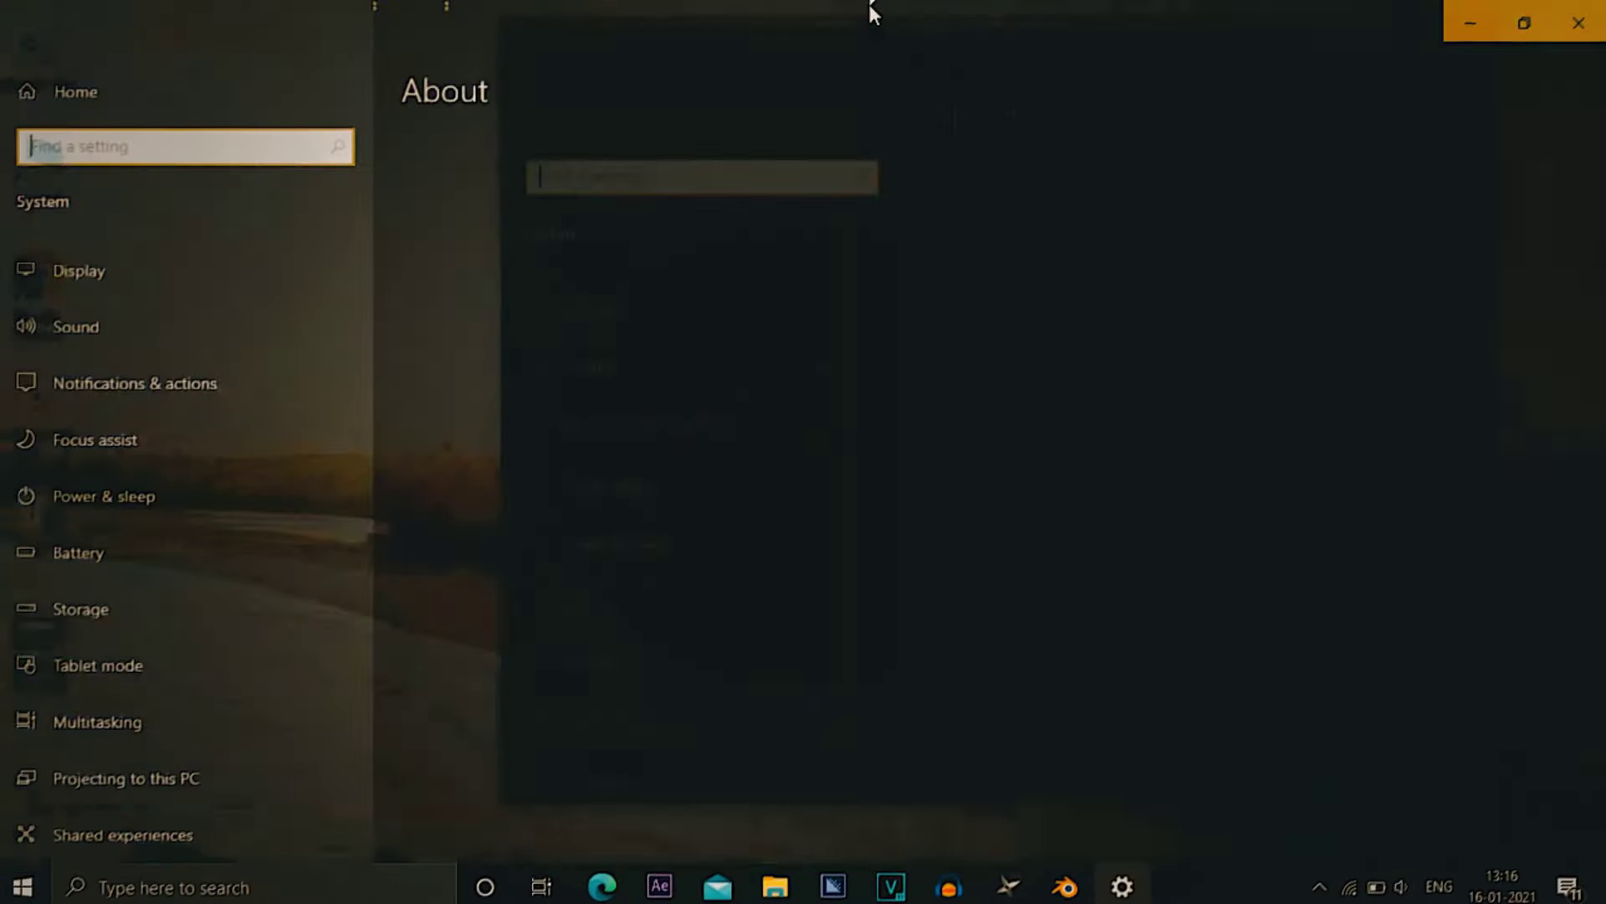
pyautogui.doubleClick(871, 10)
pyautogui.doubleClick(1051, 67)
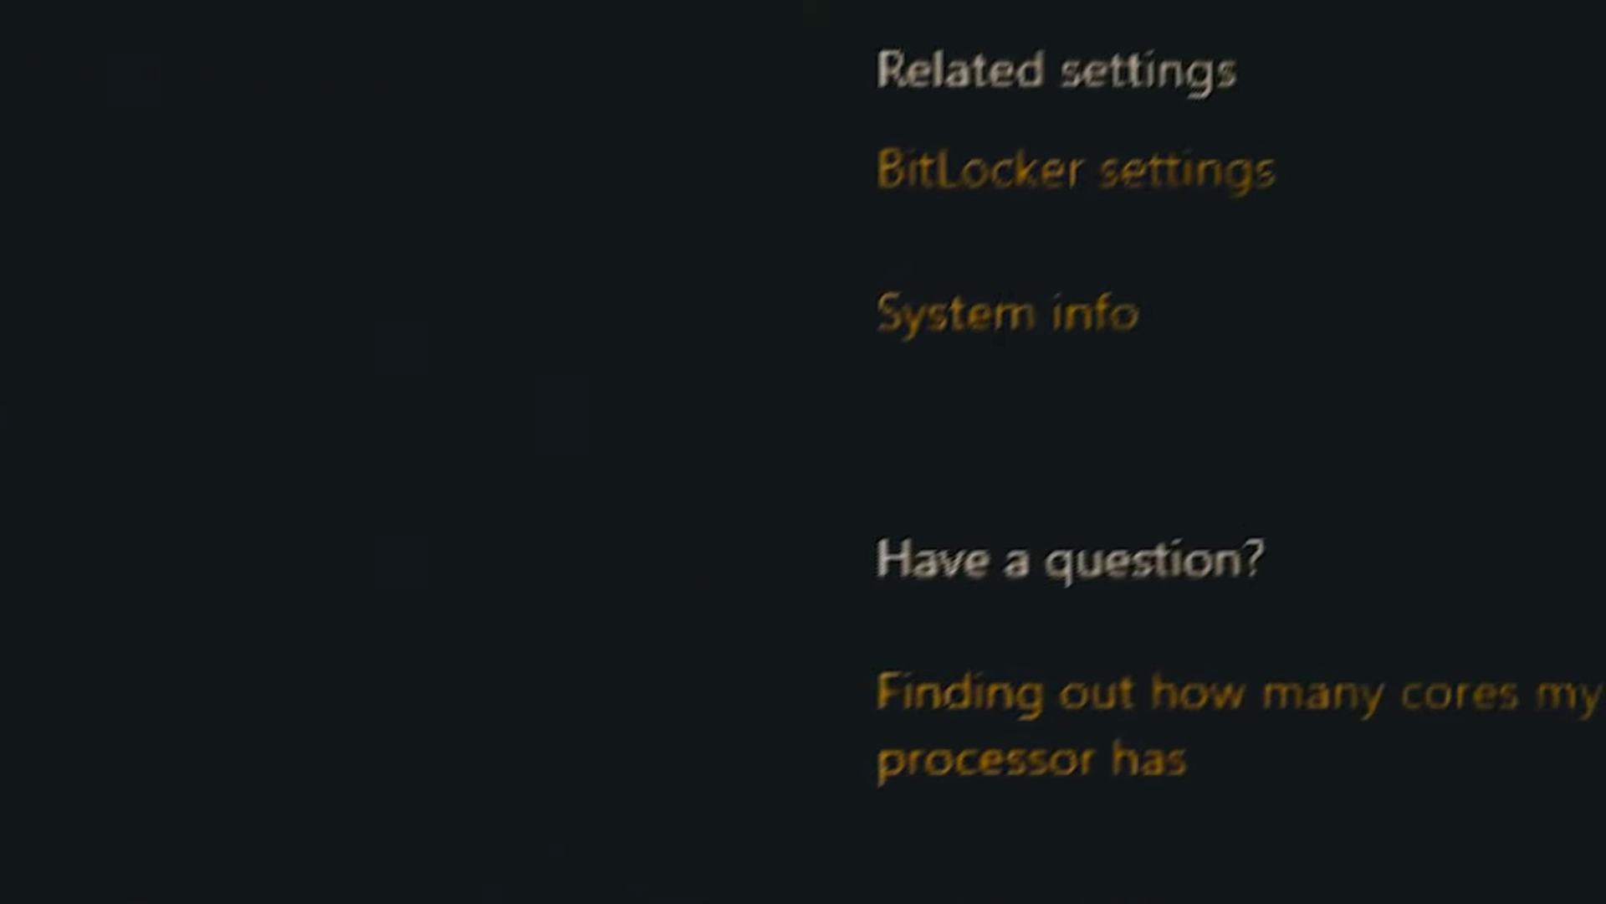
# - Set visual effects to Adjust for best performance, apply, and close the system windows
pyautogui.click(939, 326)
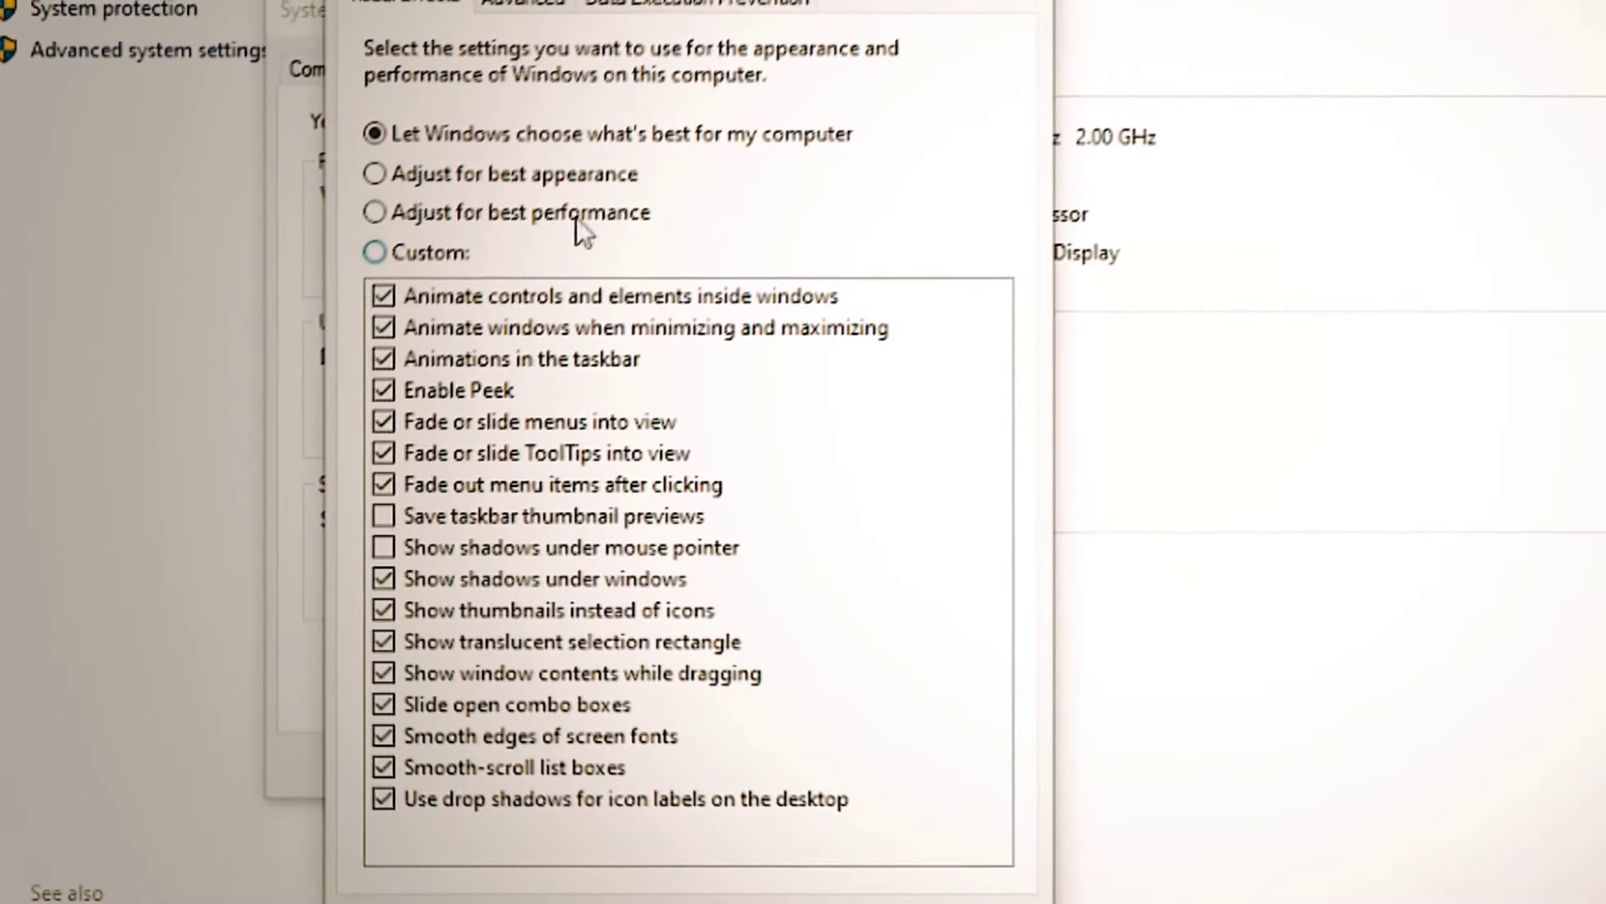
pyautogui.click(544, 227)
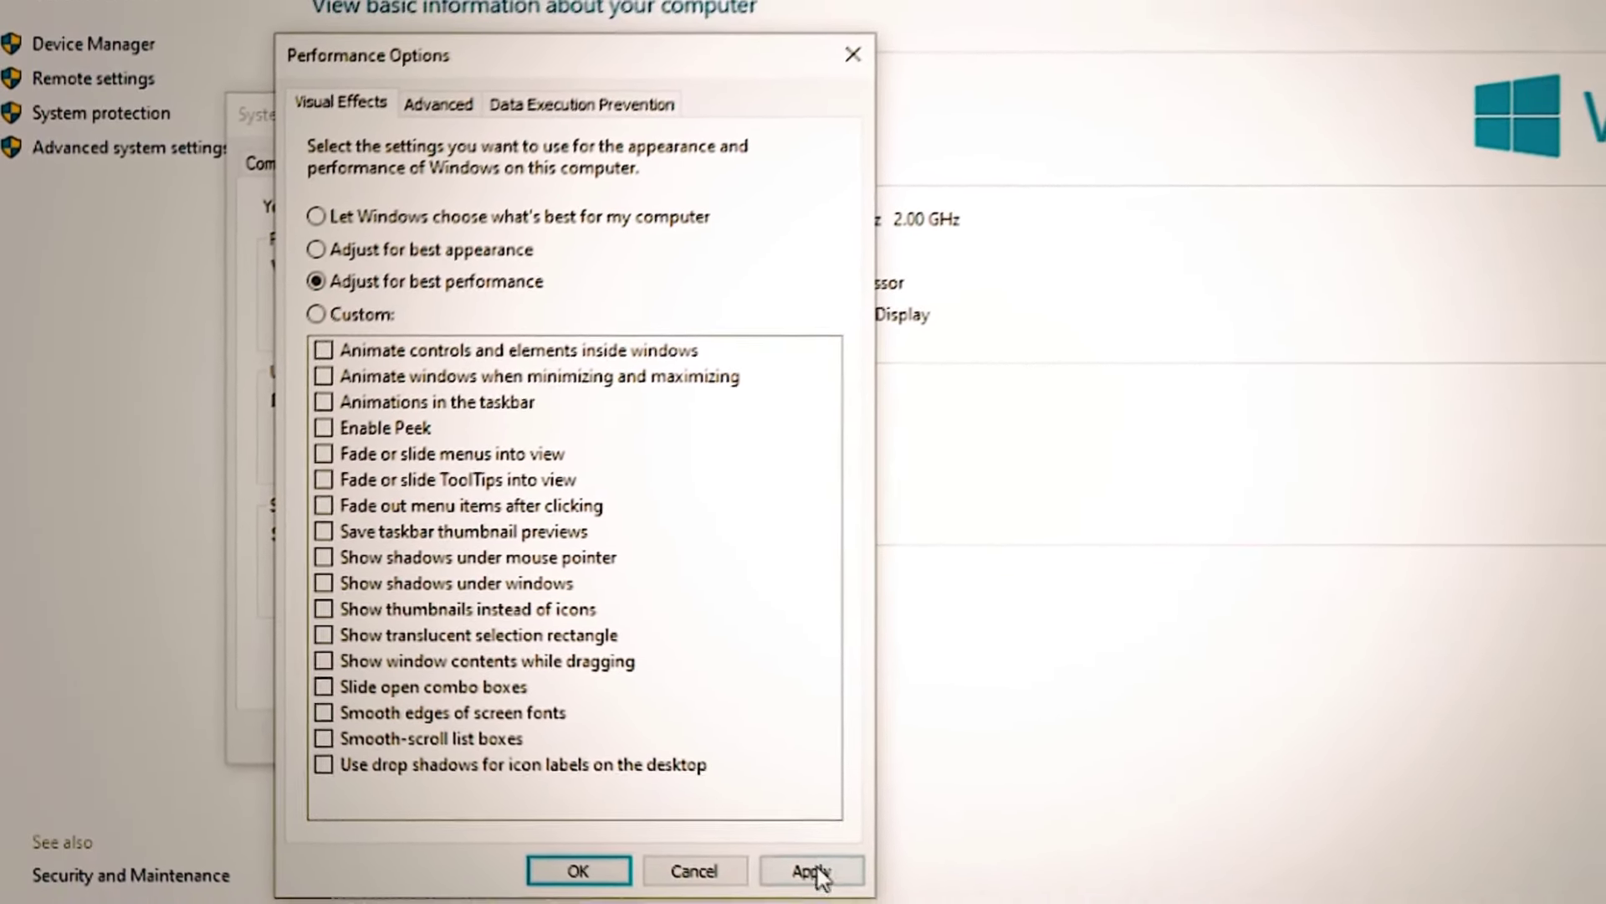
pyautogui.click(811, 870)
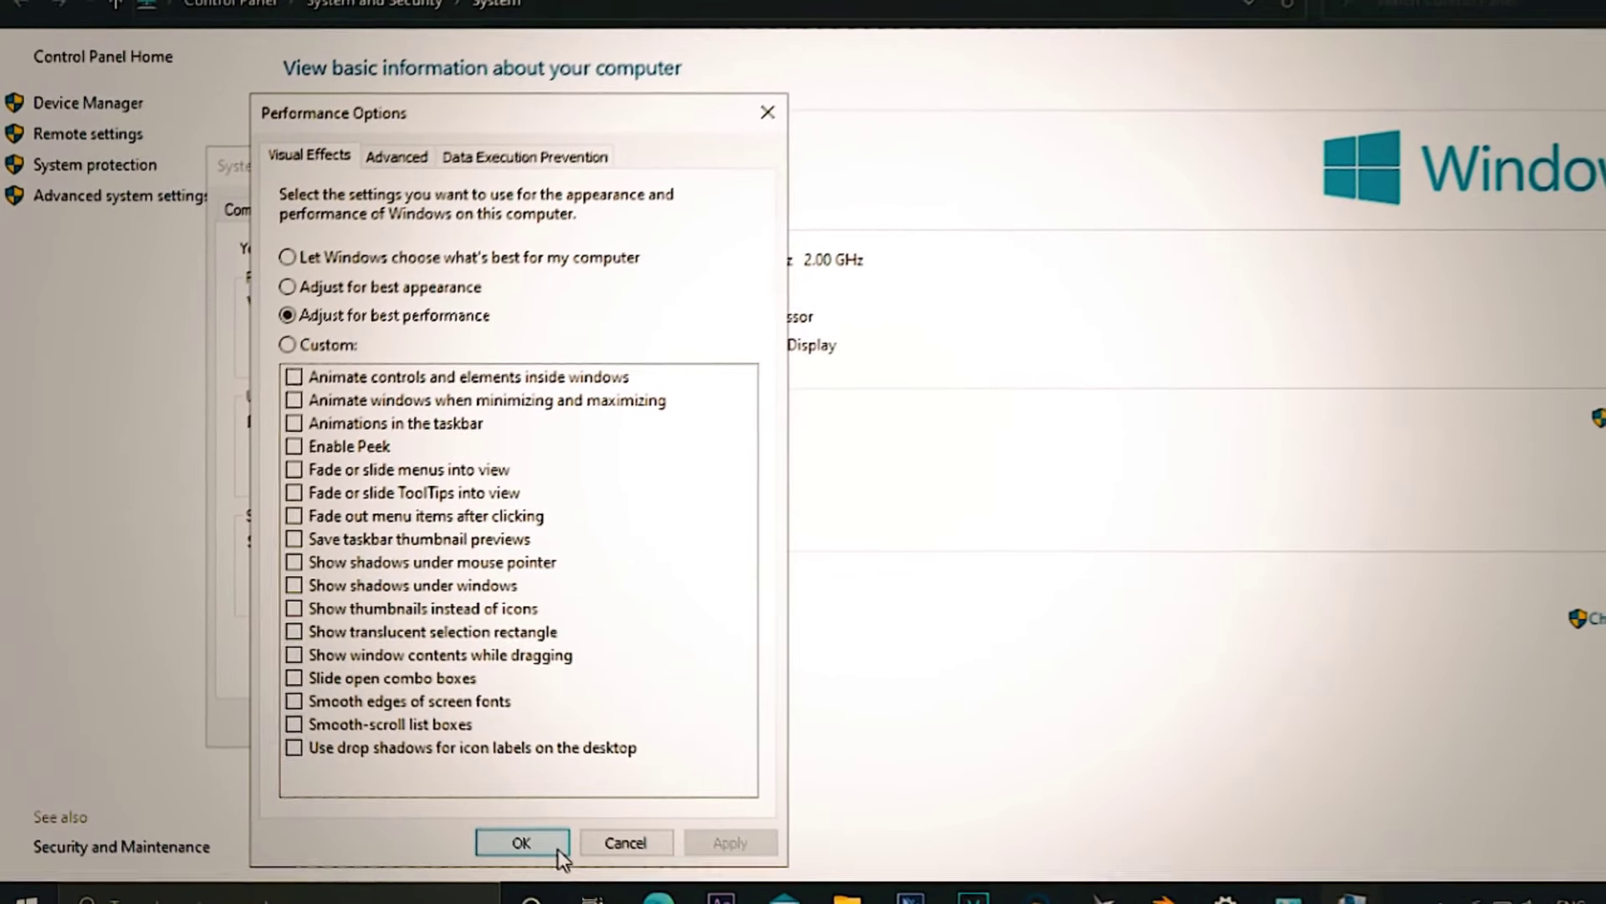
pyautogui.click(578, 870)
pyautogui.click(459, 720)
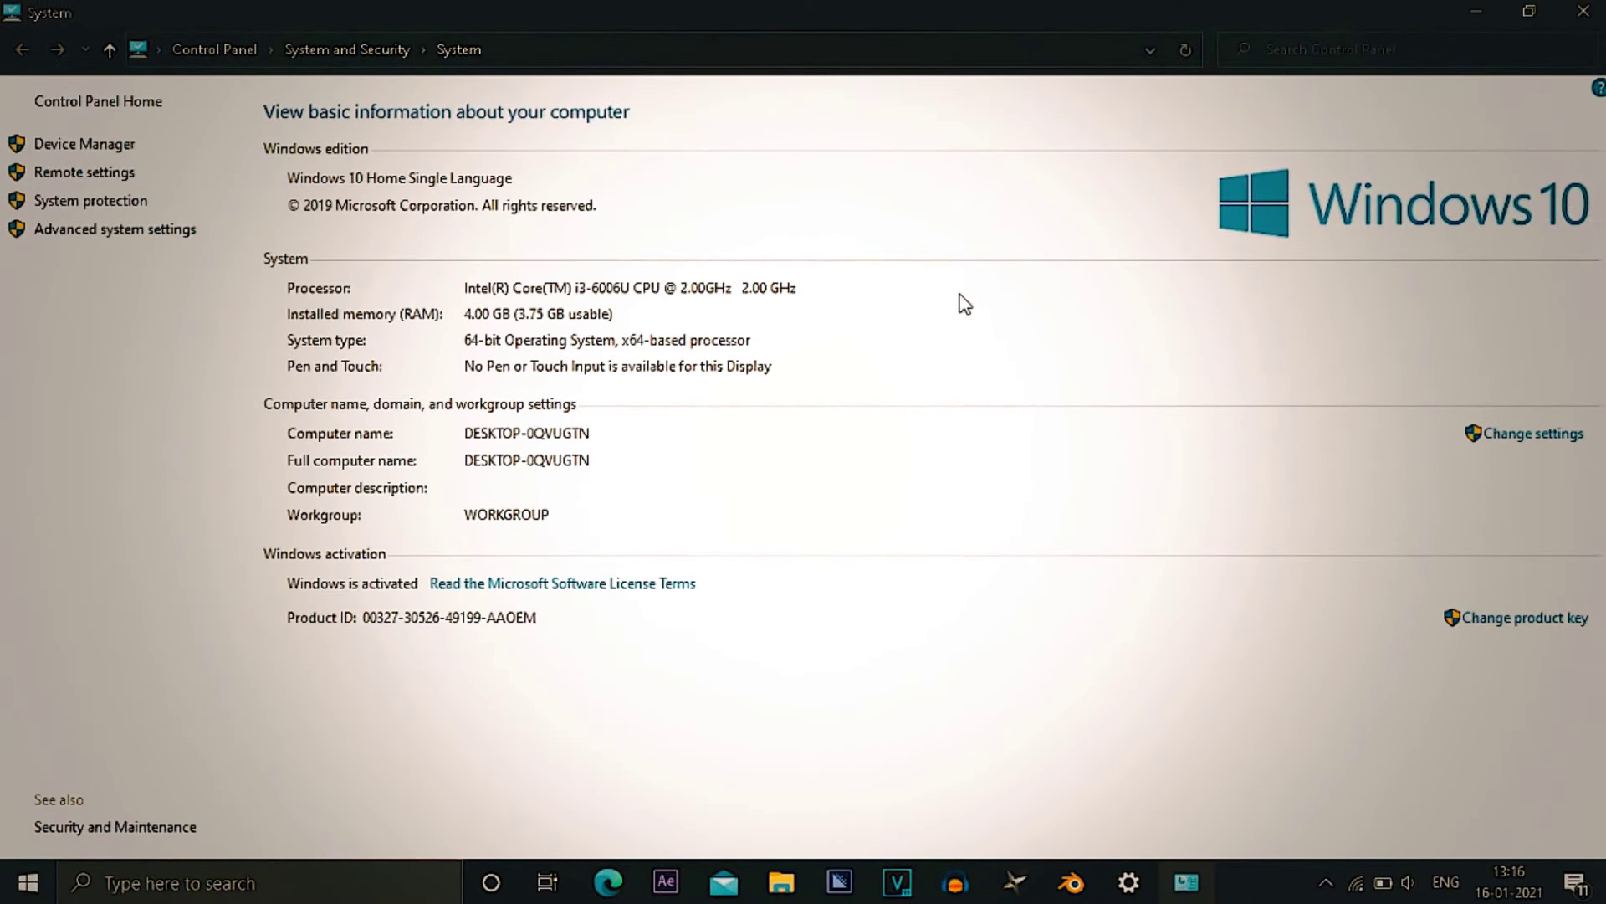
pyautogui.click(1575, 10)
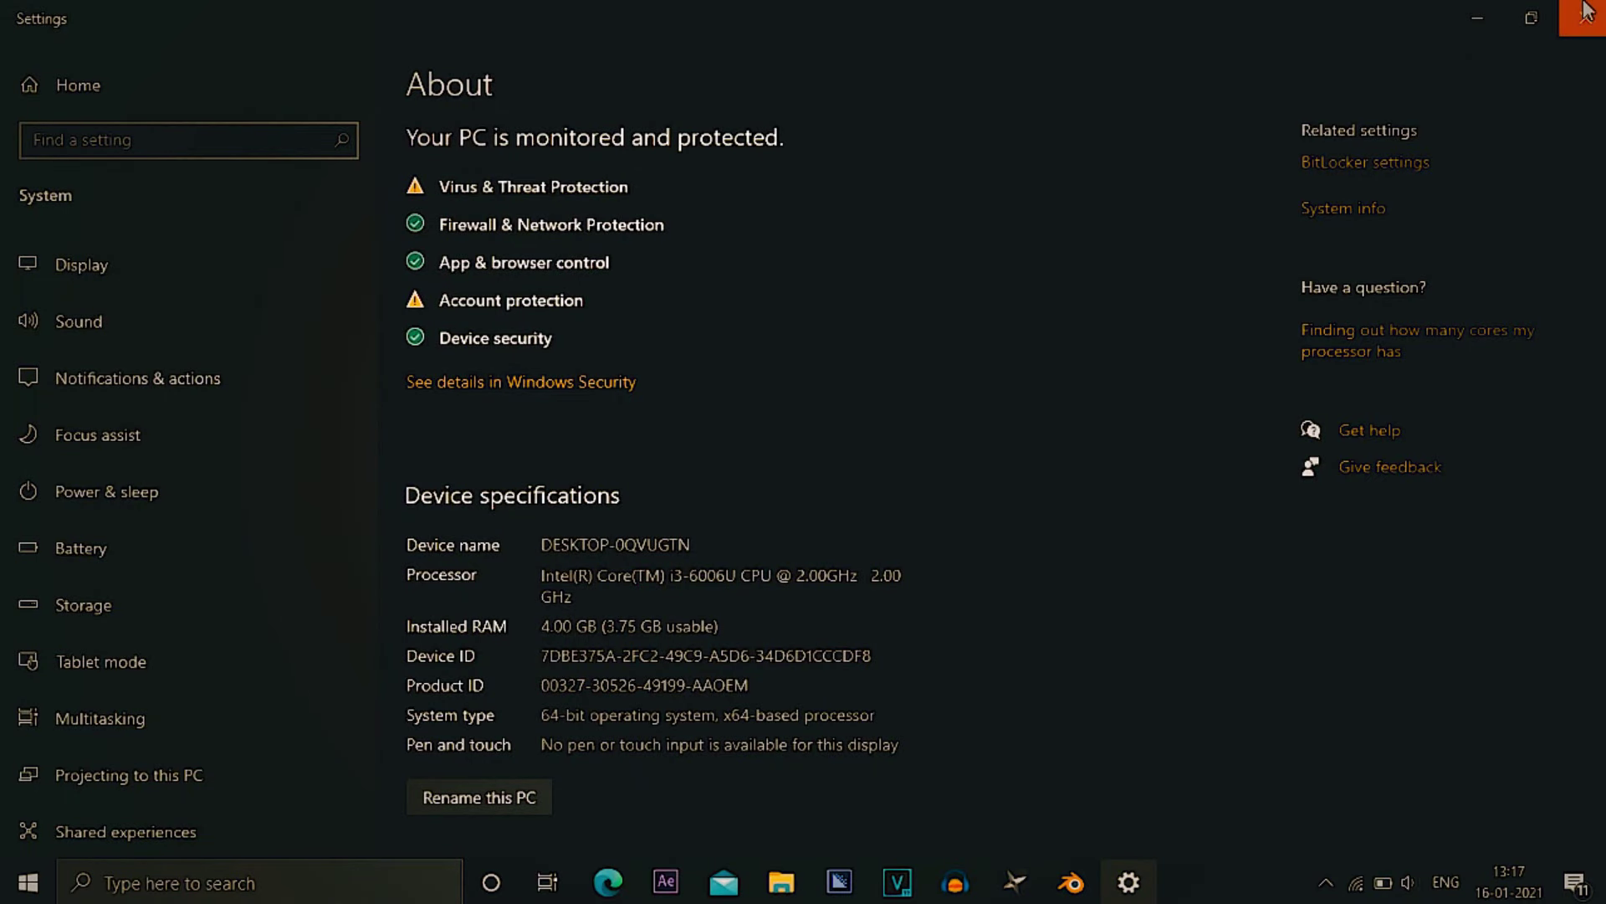
# - Reopen the About page and reach the Virtual Memory settings under Performance Options, Advanced
pyautogui.click(1474, 24)
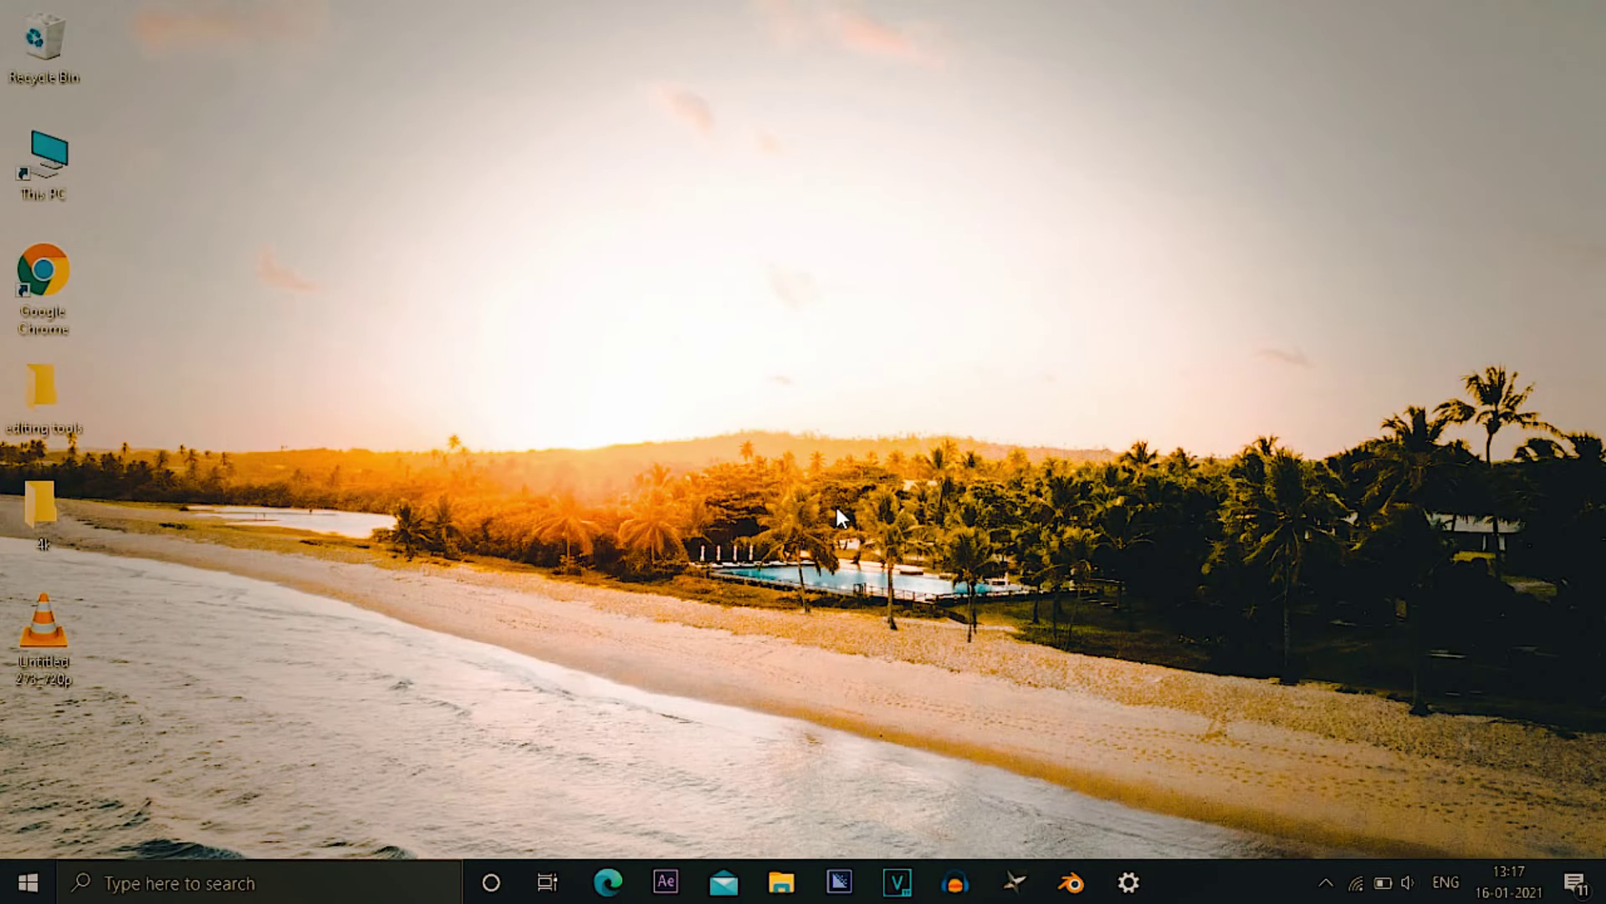
pyautogui.click(1129, 882)
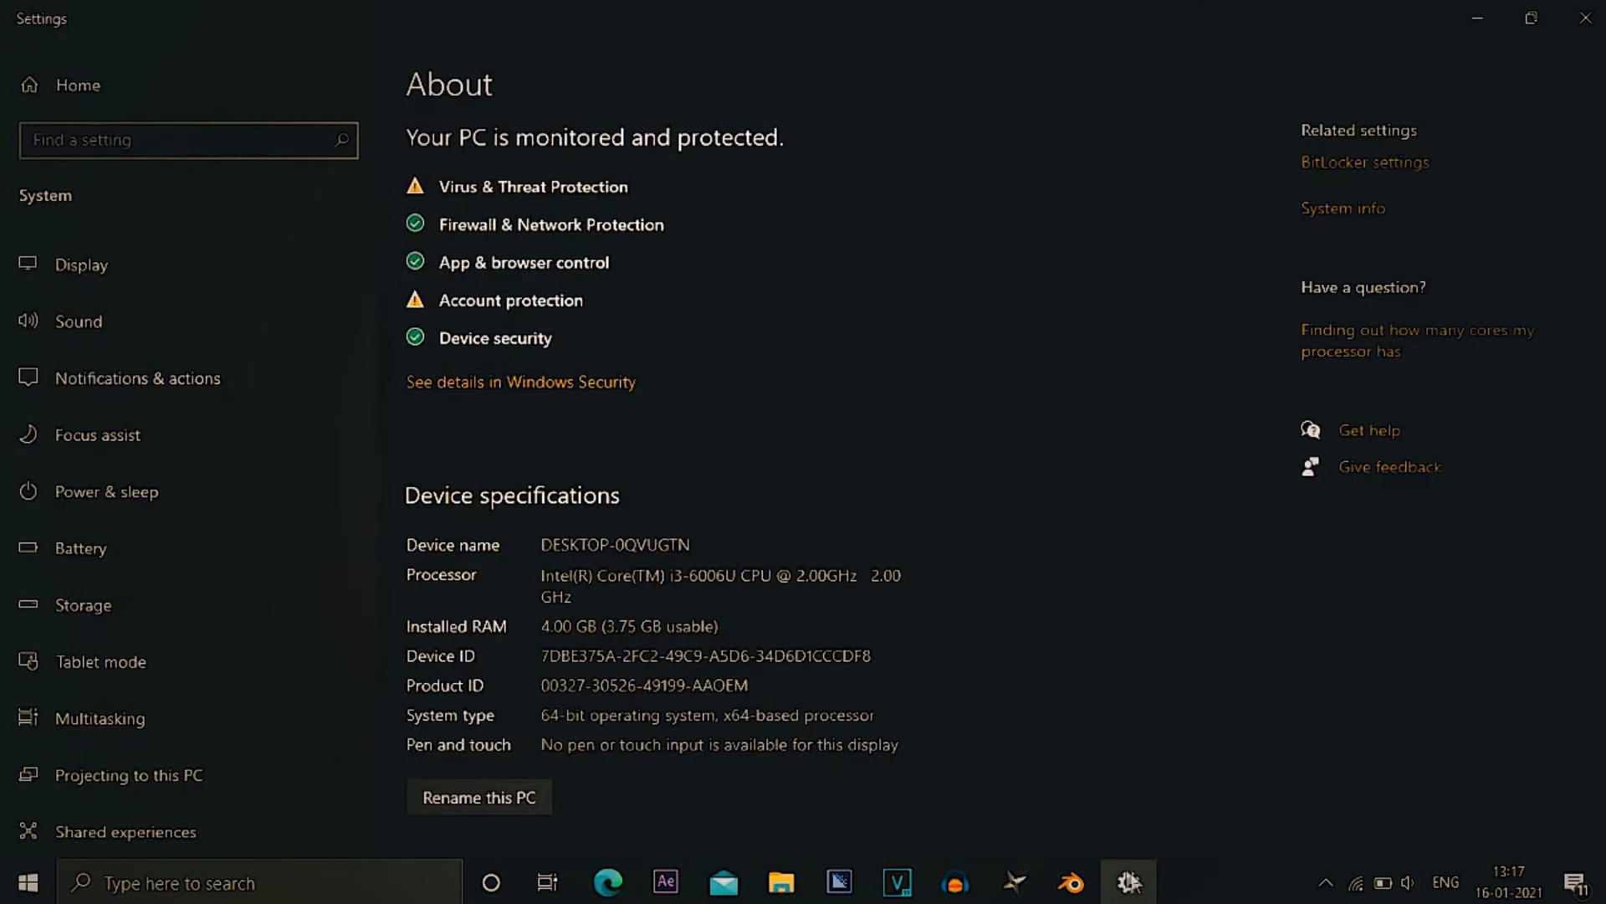
pyautogui.click(1339, 211)
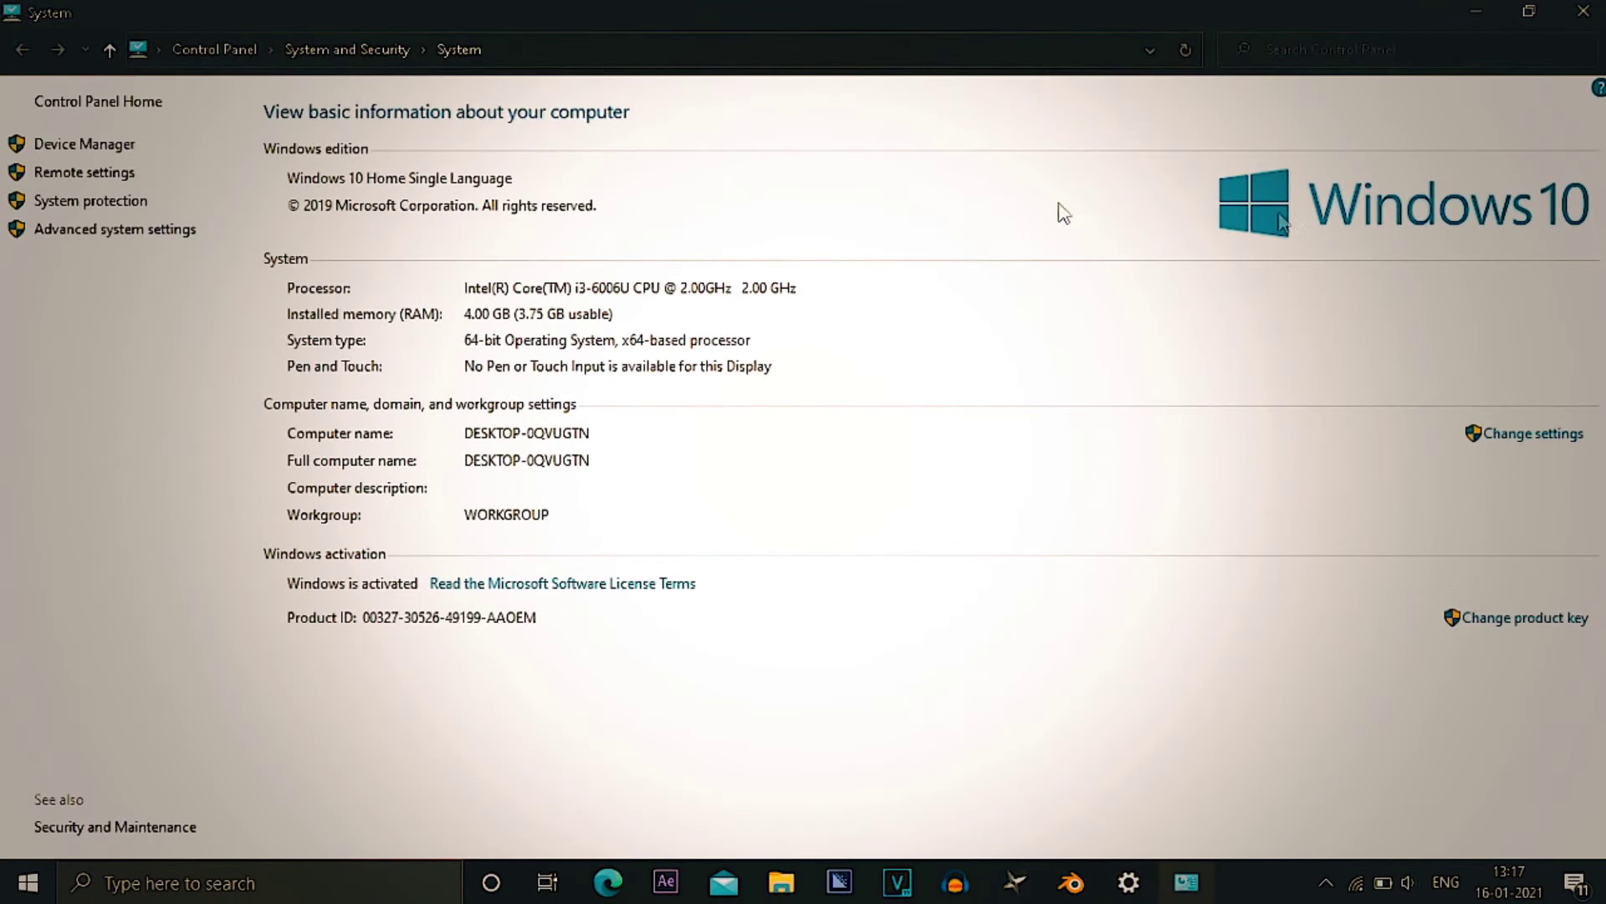
pyautogui.click(138, 231)
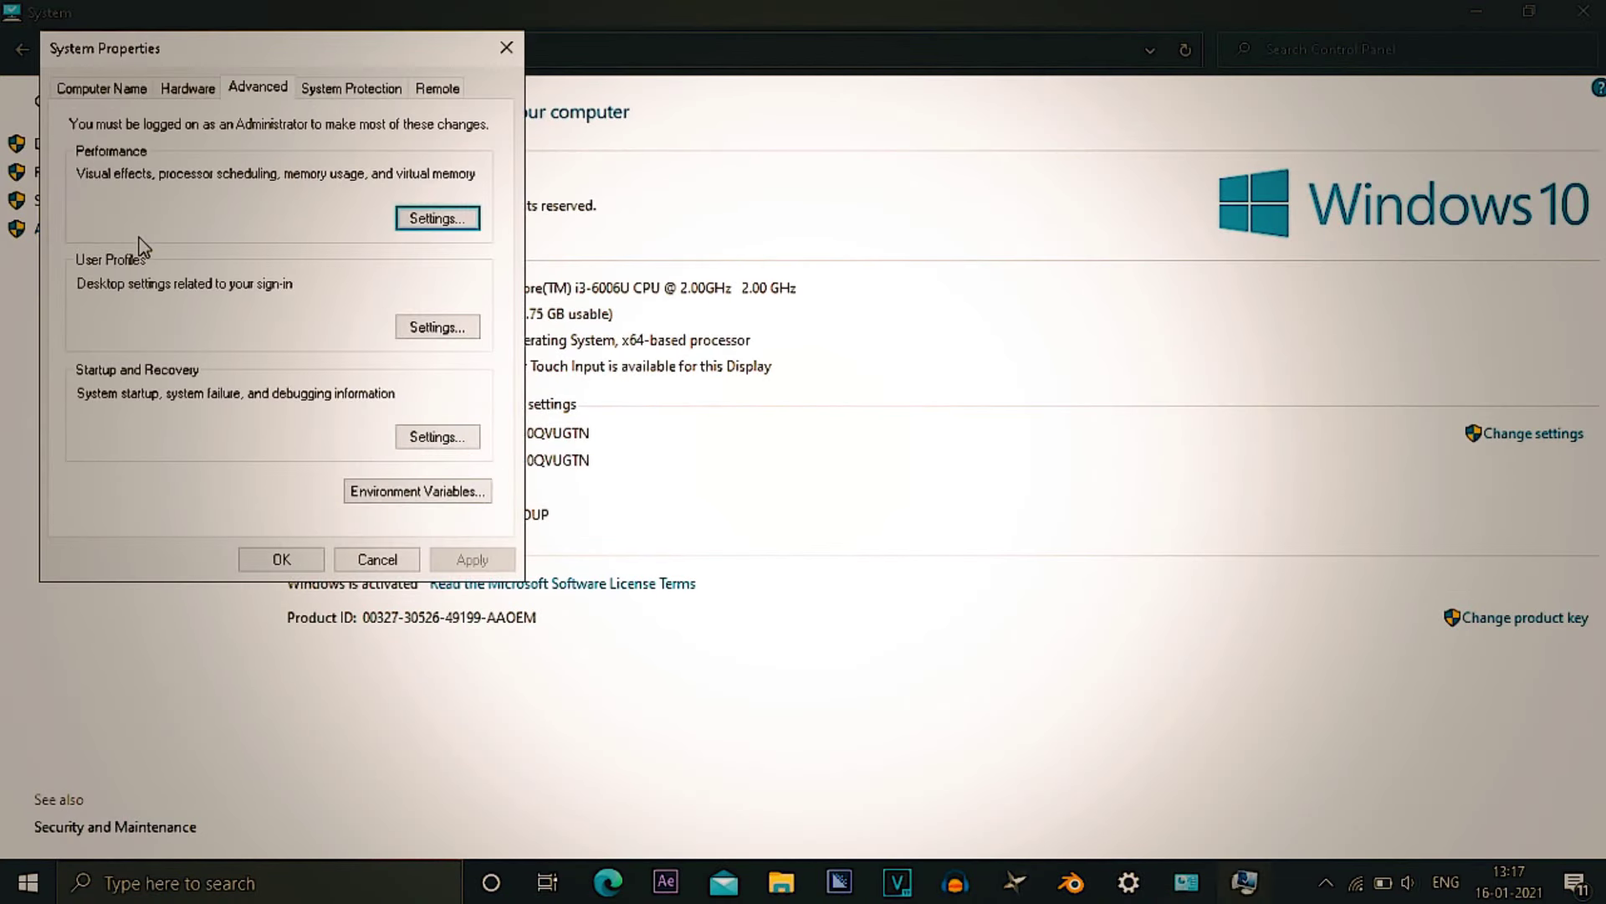
pyautogui.click(437, 219)
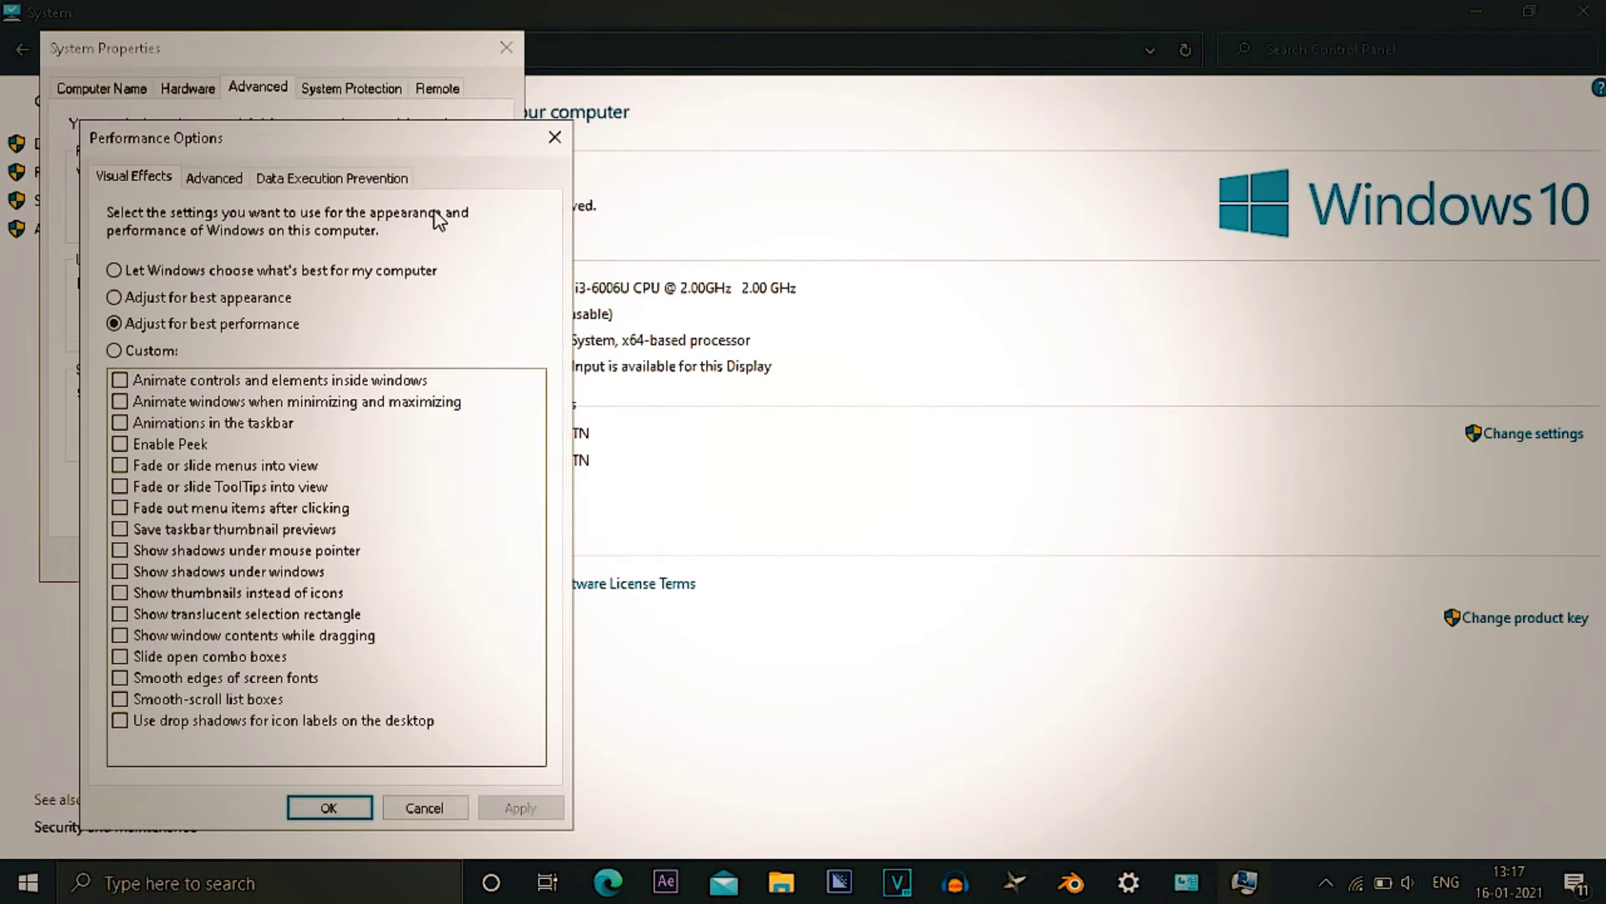
pyautogui.click(237, 186)
pyautogui.click(484, 478)
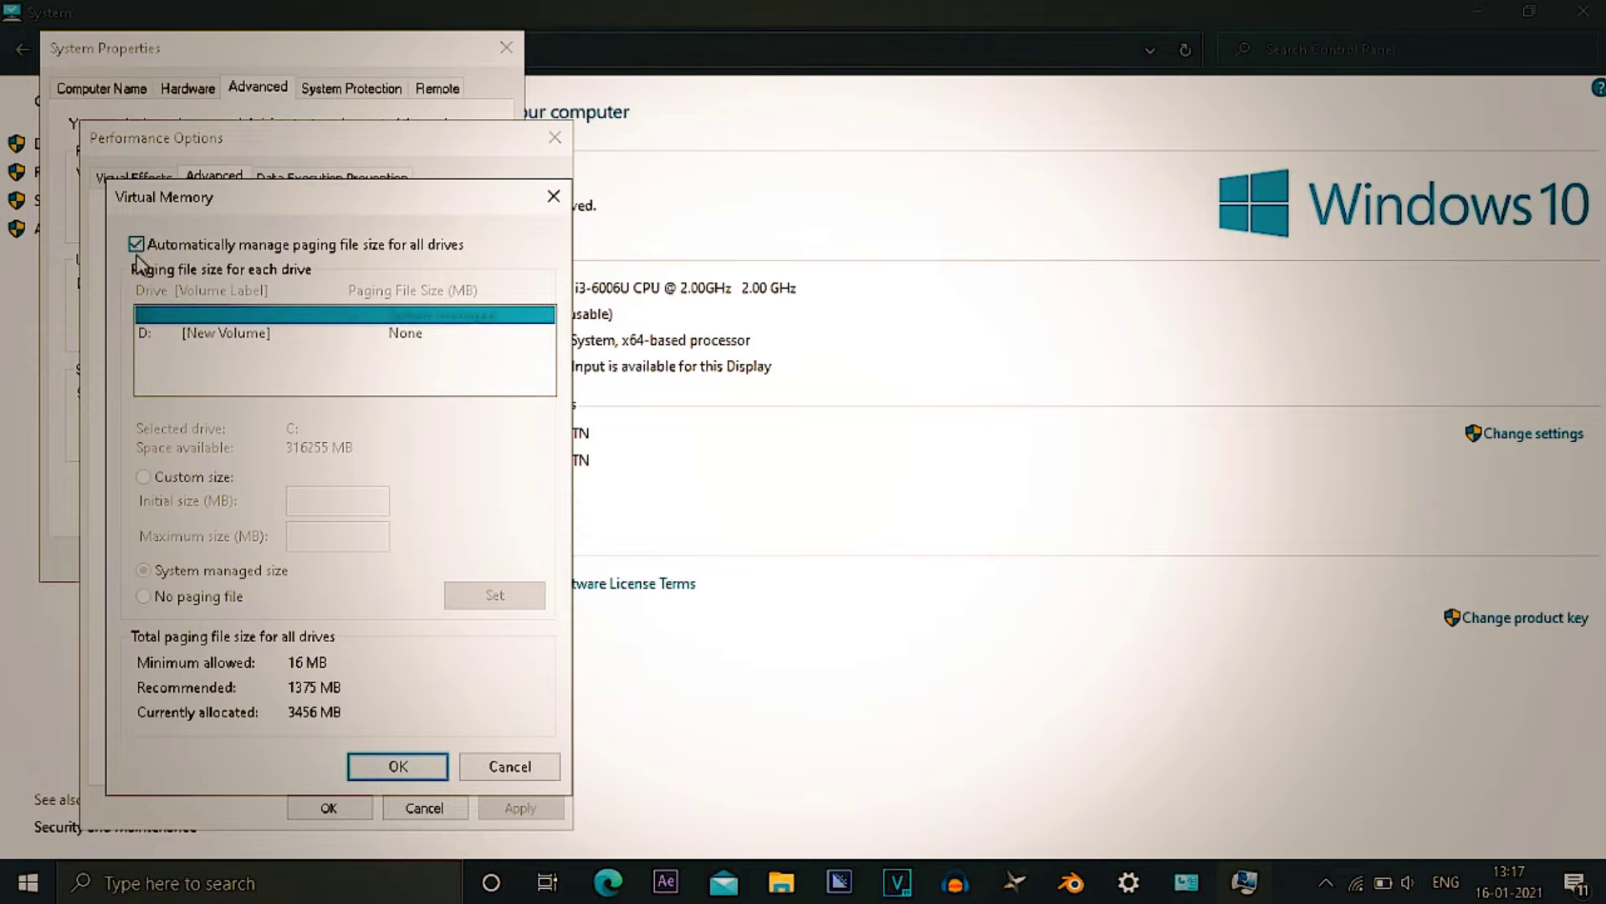
# - Set a custom paging file of 4096 MB initial and 6144 MB maximum, confirming every dialog
pyautogui.click(135, 245)
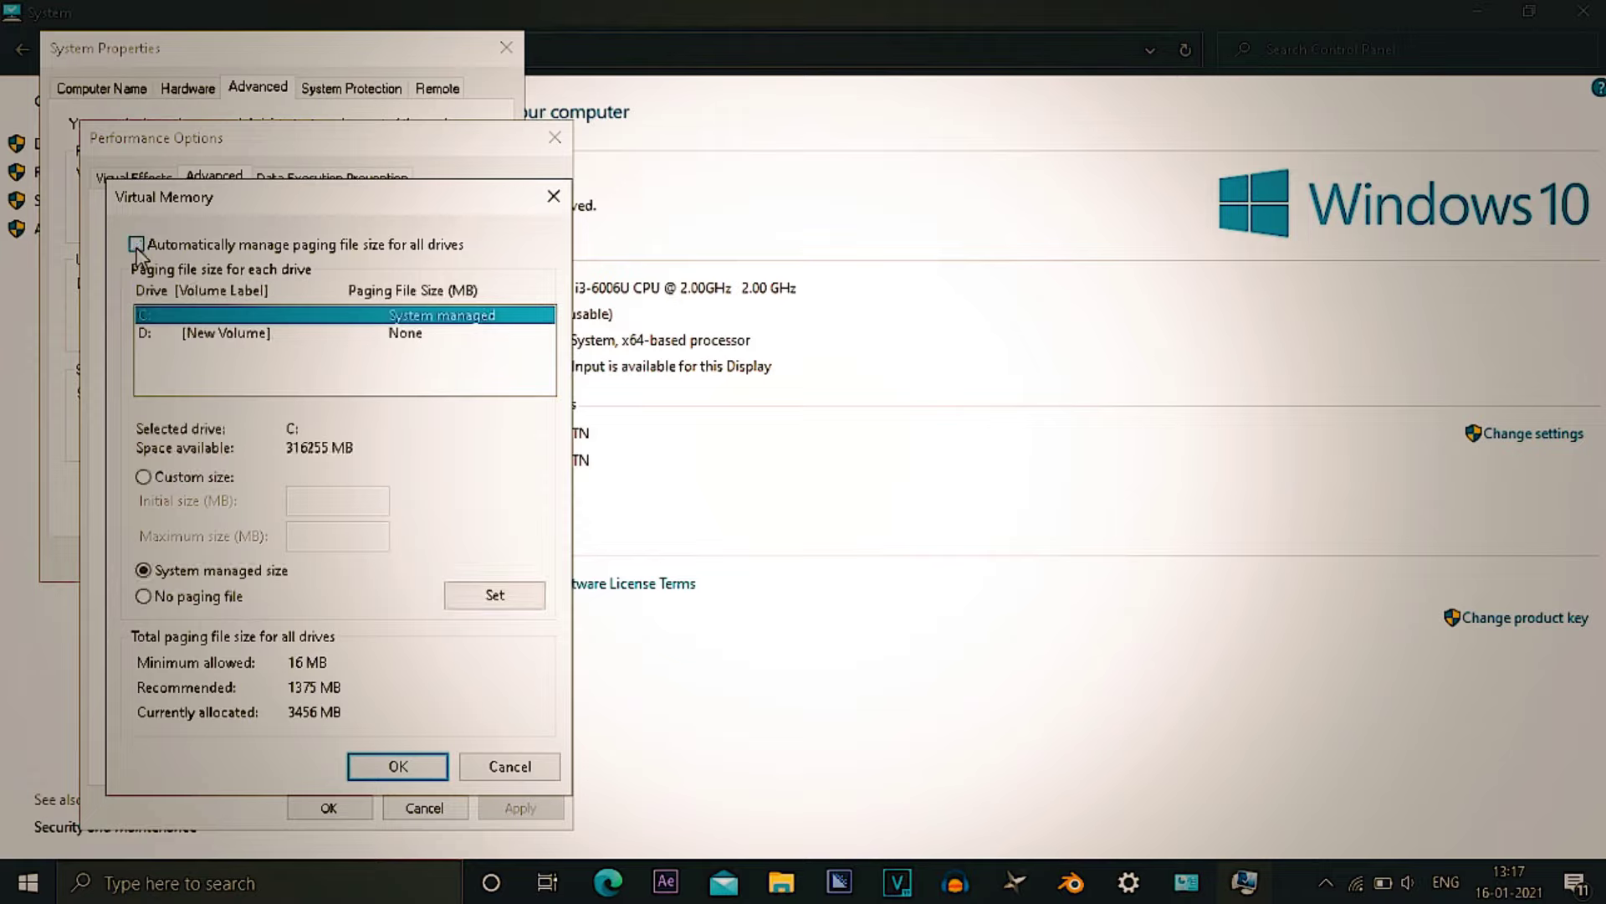
pyautogui.click(144, 478)
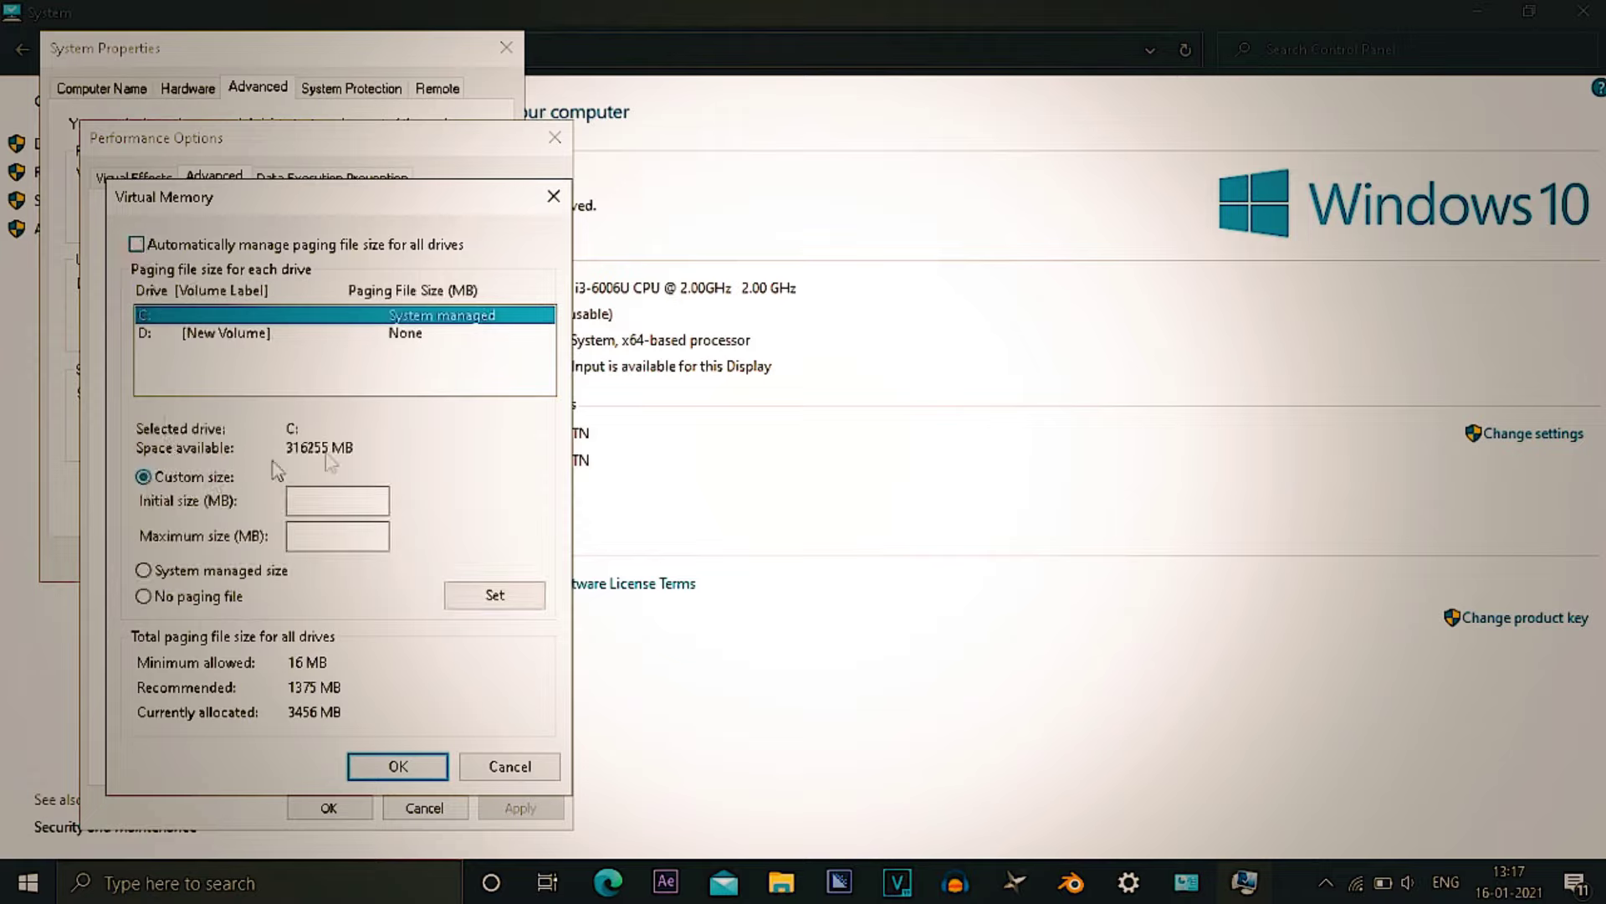
pyautogui.click(344, 497)
pyautogui.write('4096')
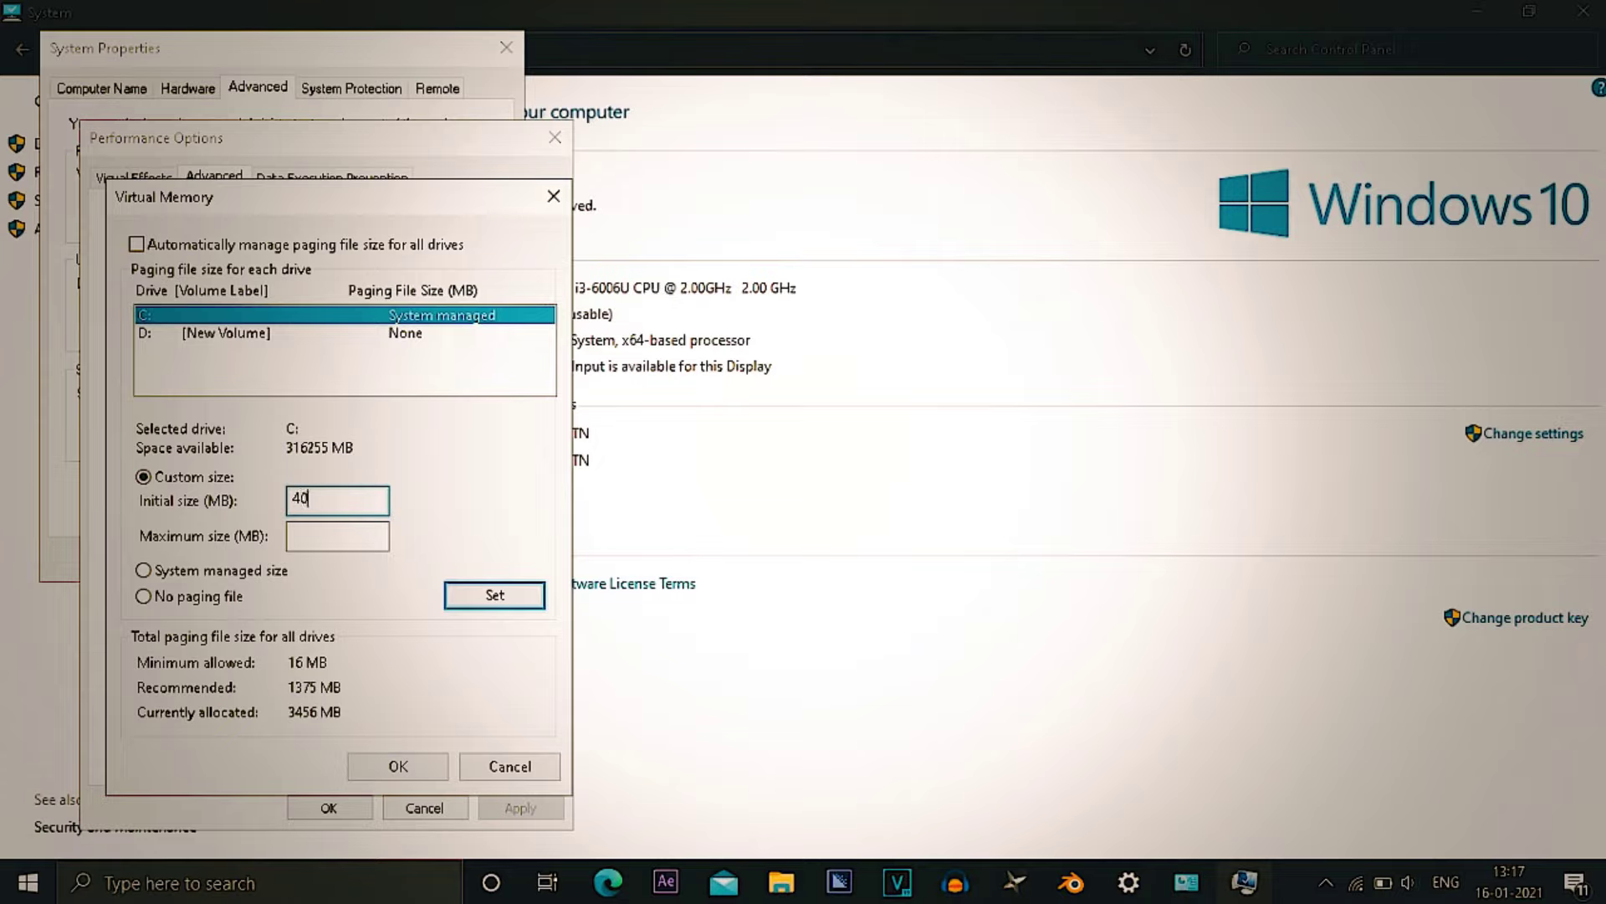
pyautogui.click(338, 545)
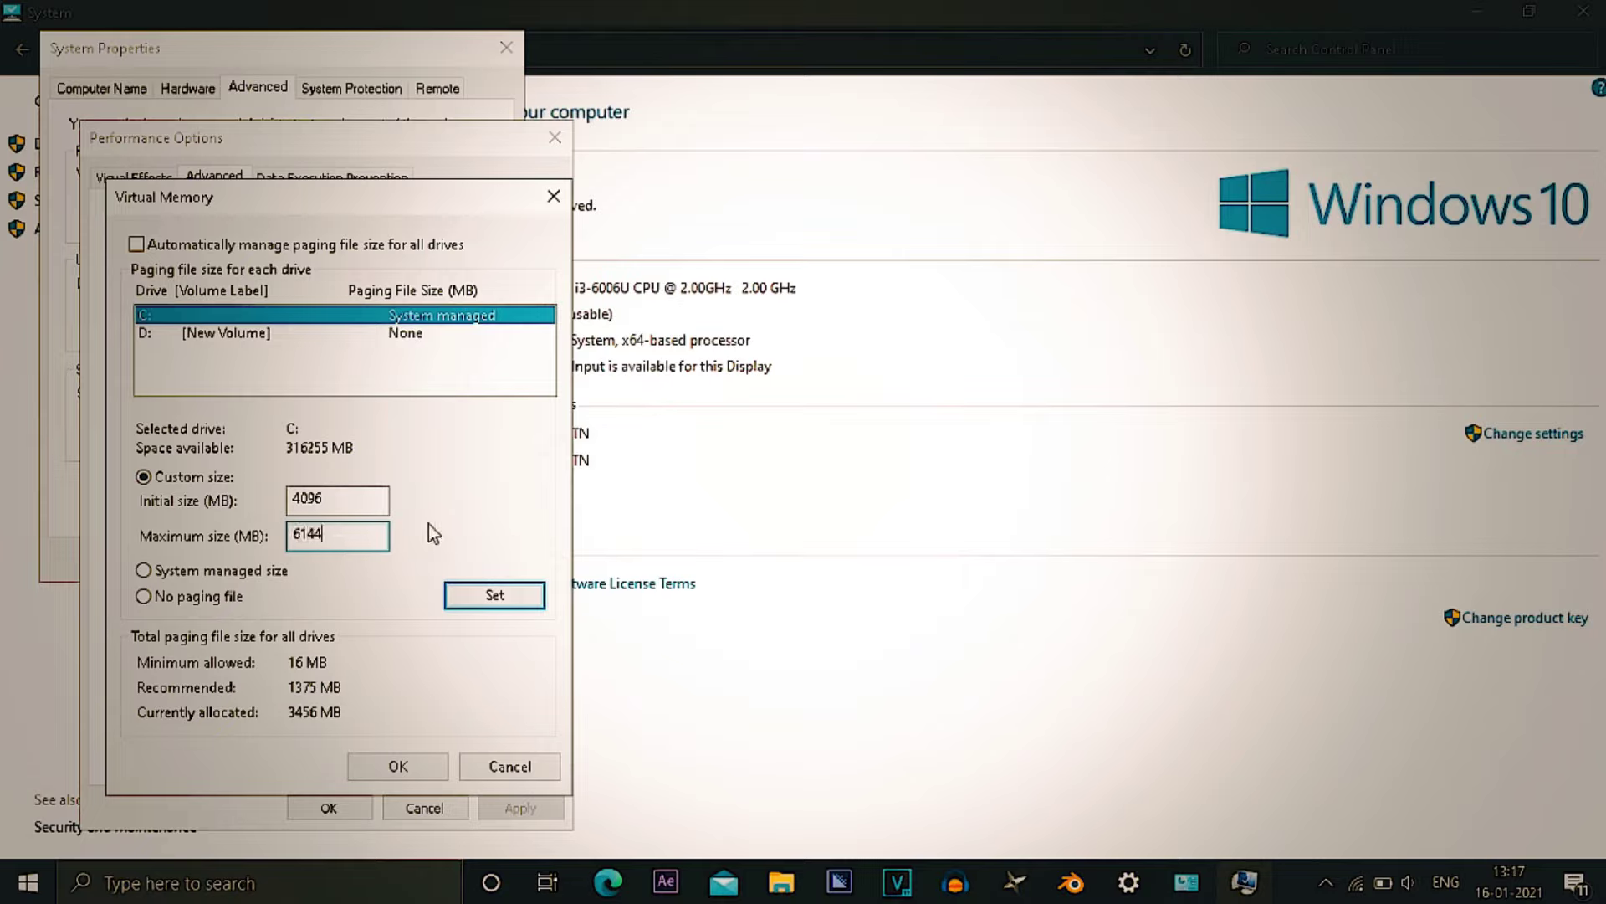
pyautogui.click(535, 764)
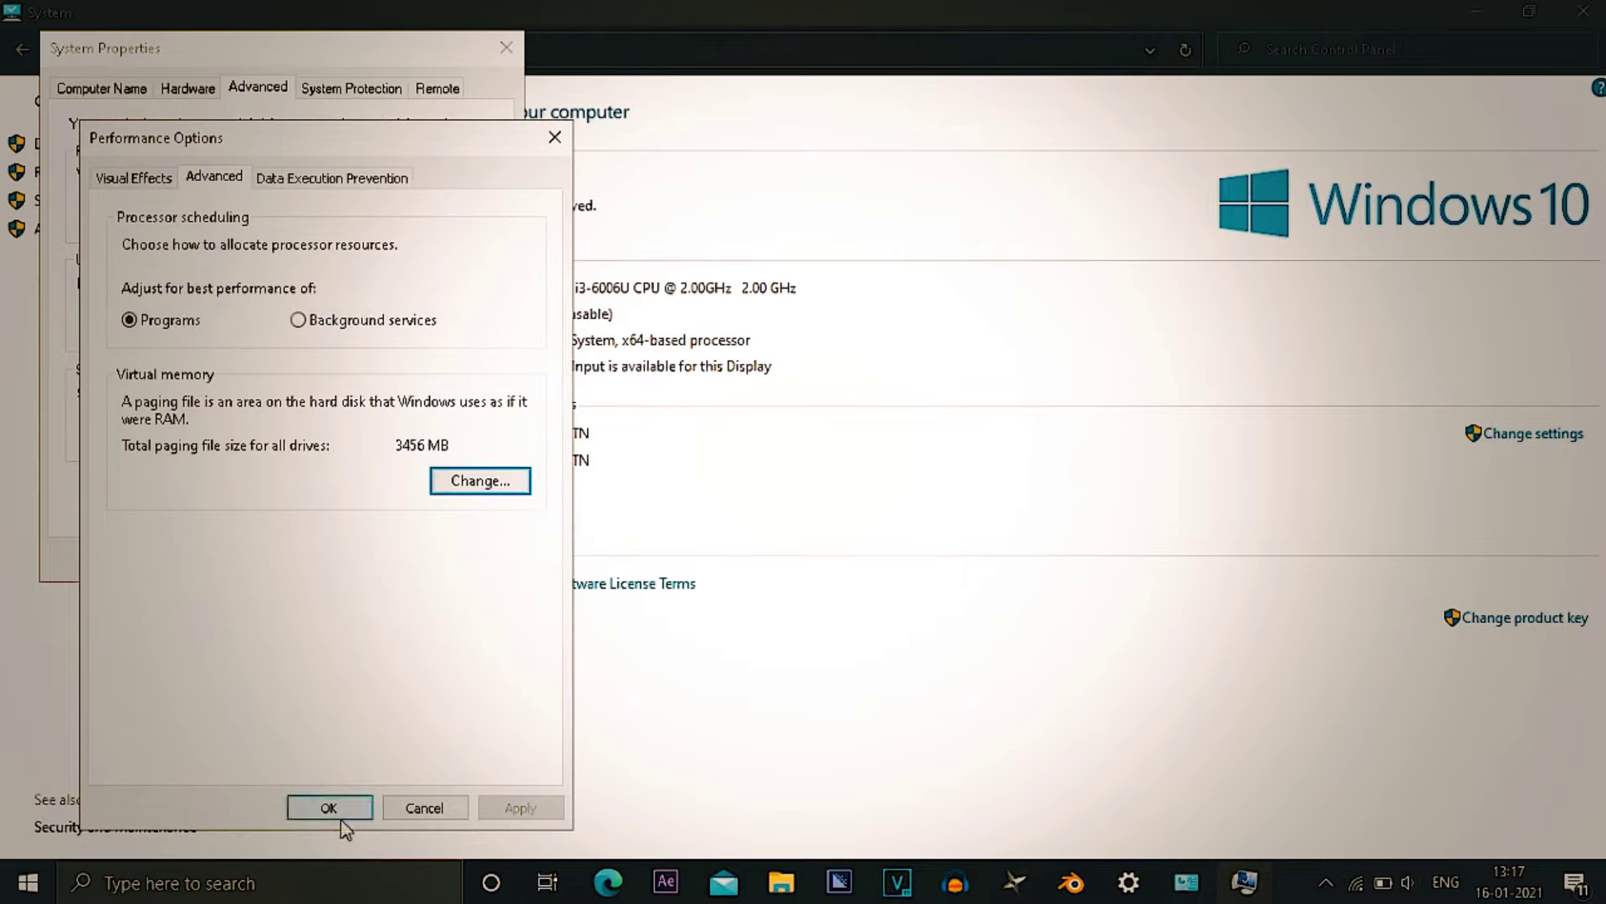
pyautogui.click(424, 808)
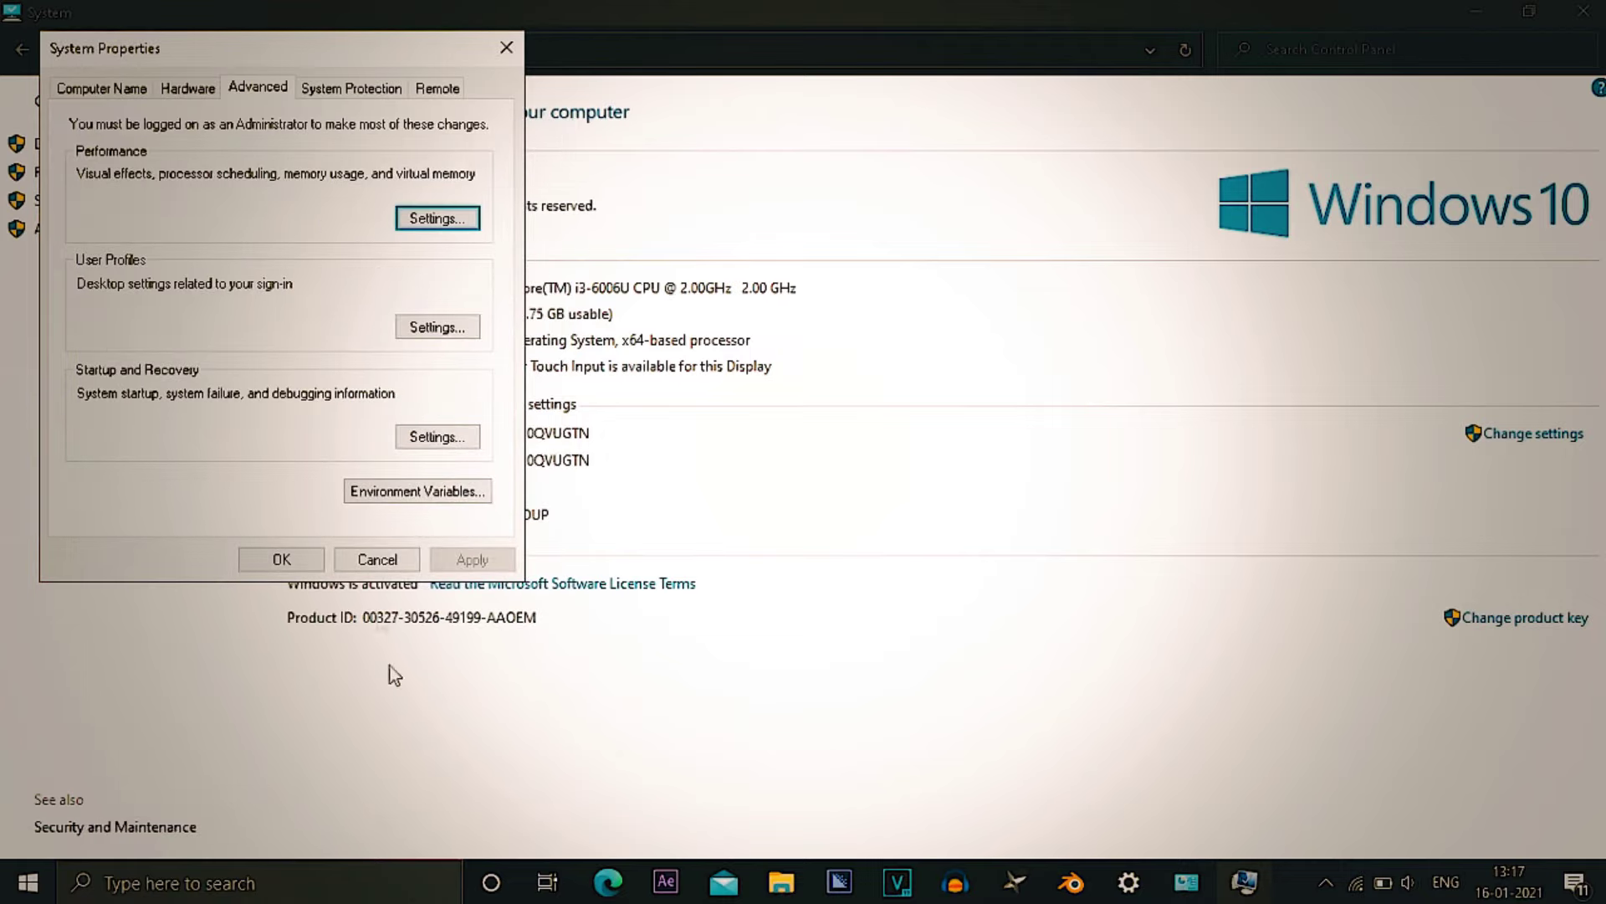
pyautogui.click(317, 561)
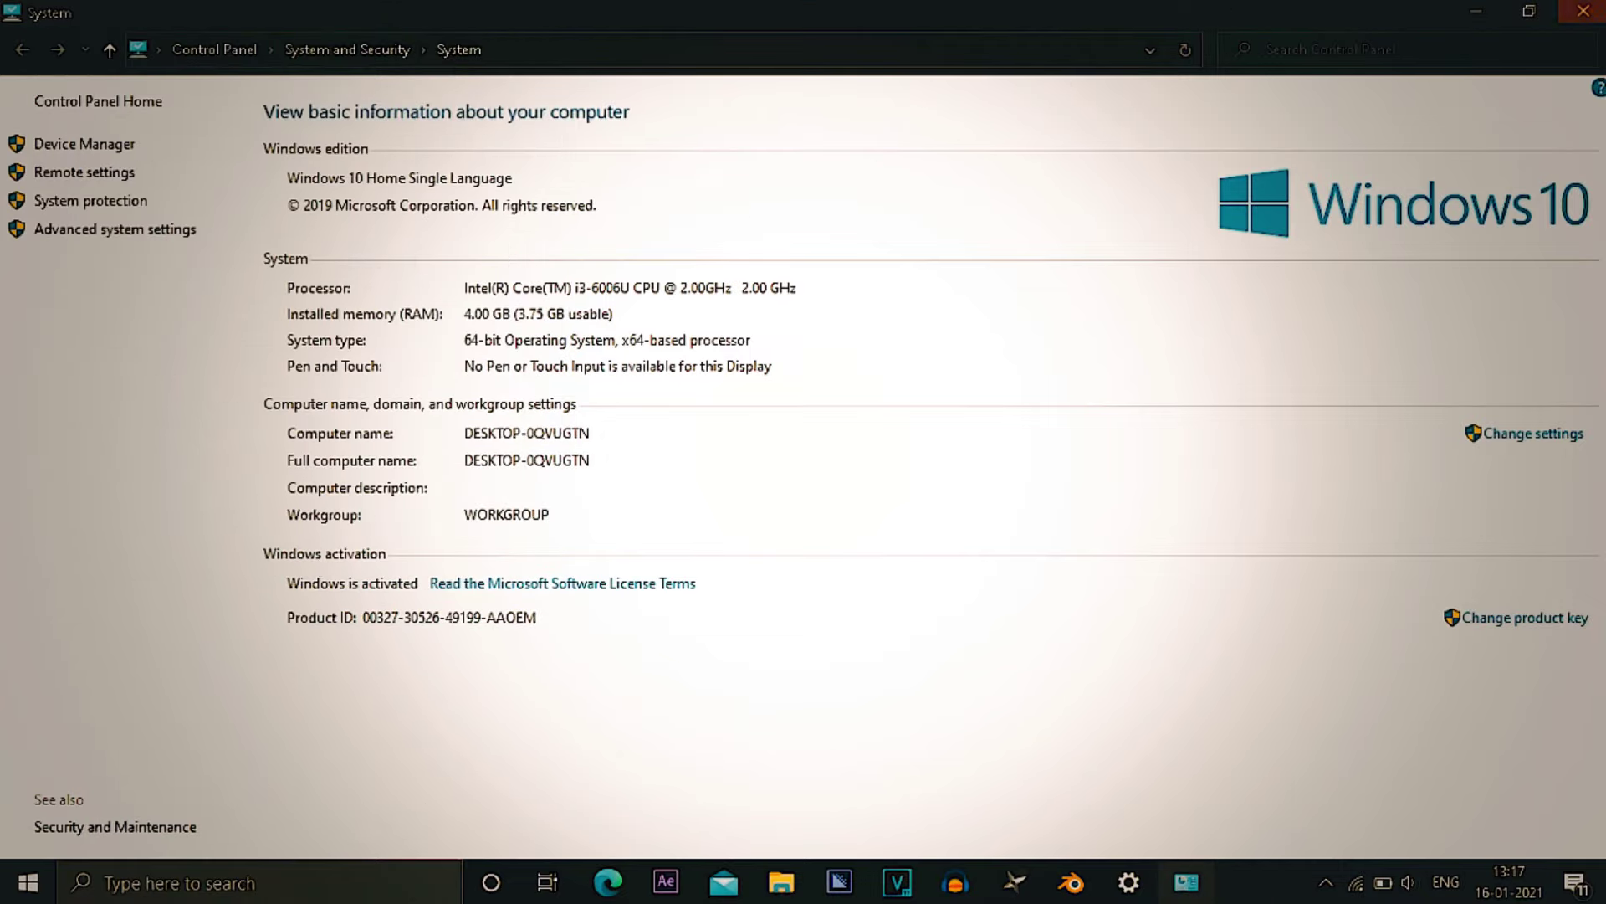
pyautogui.click(1583, 11)
# - Close the Settings window and refresh the desktop
pyautogui.click(1599, 8)
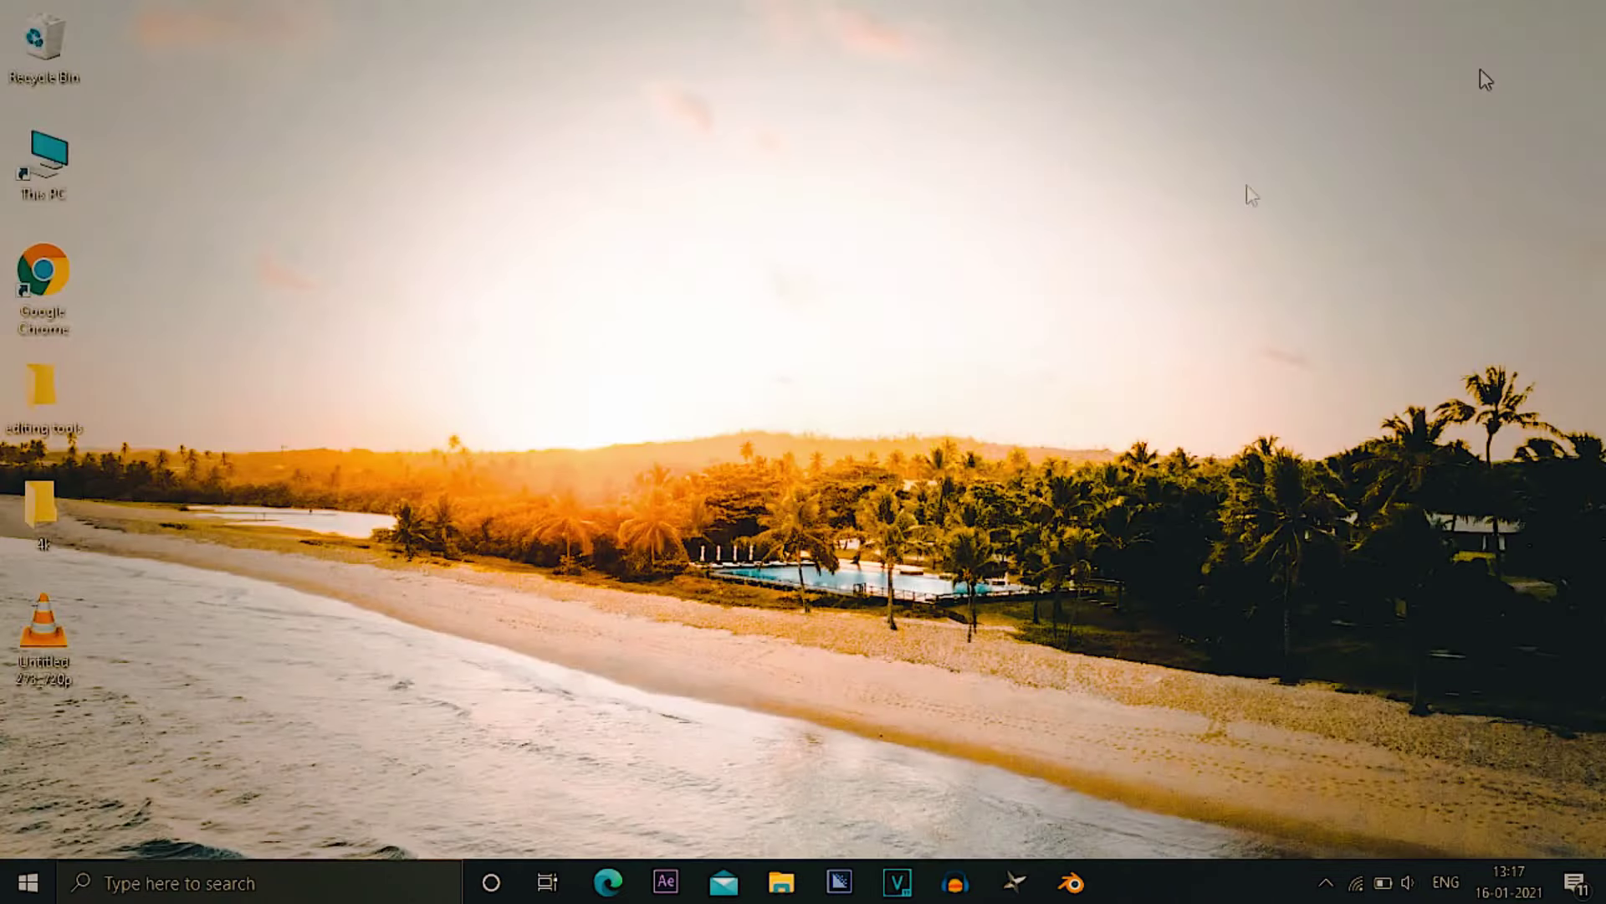
pyautogui.rightClick(891, 340)
pyautogui.click(962, 410)
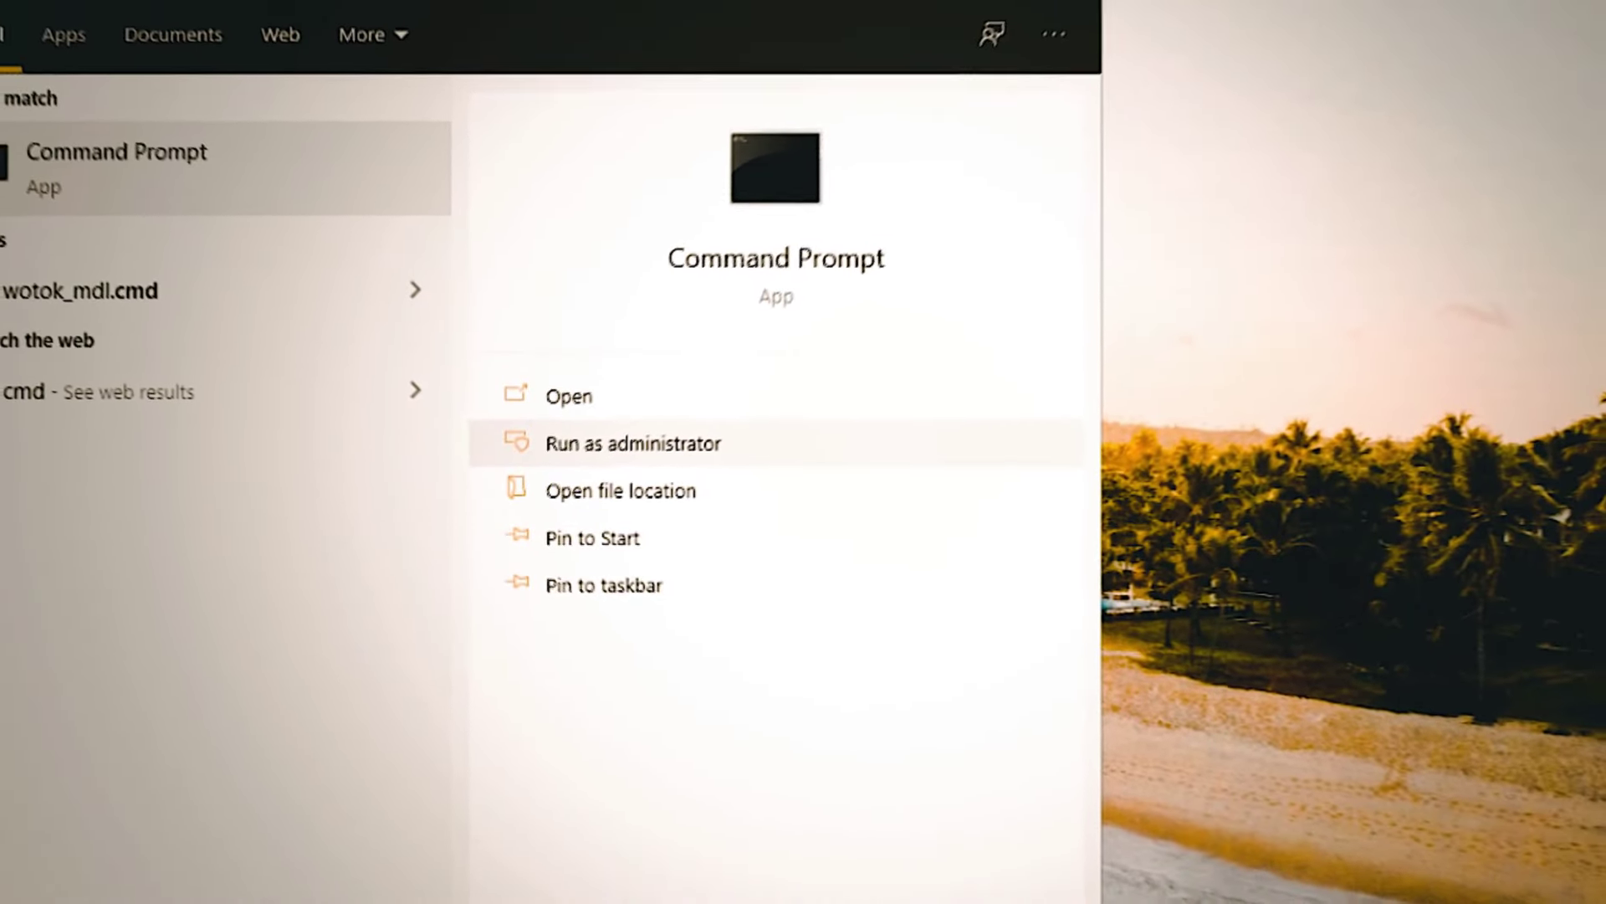
# - In an administrator Command Prompt, run the pasted powercfg -duplicatescheme command for Ultimate Performance
pyautogui.click(640, 436)
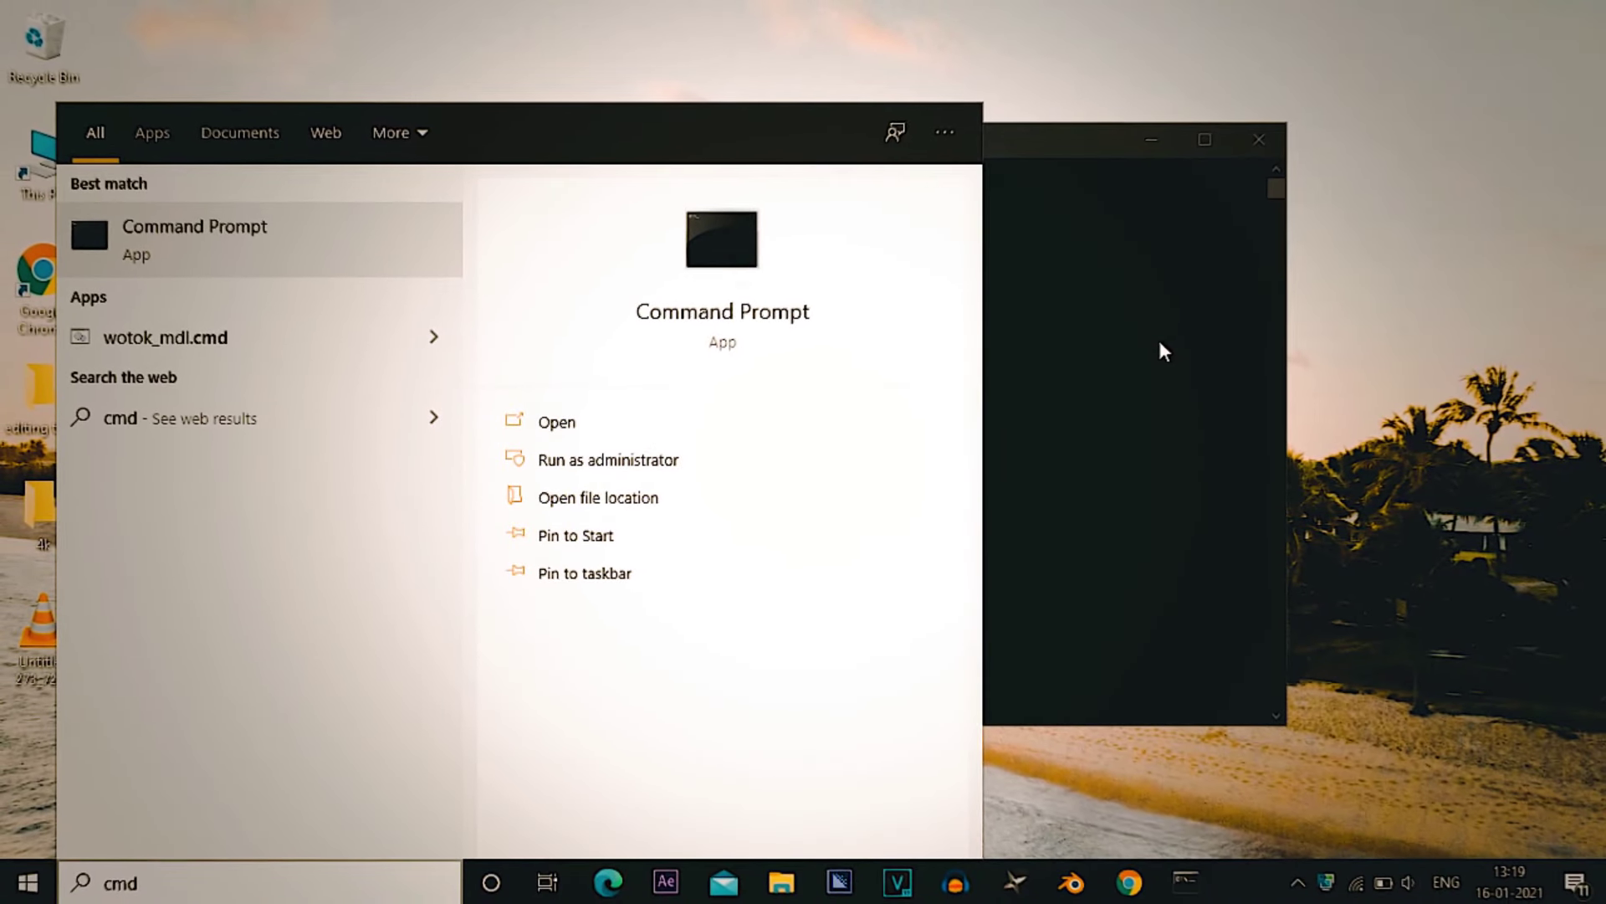
pyautogui.click(1180, 333)
pyautogui.rightClick(843, 327)
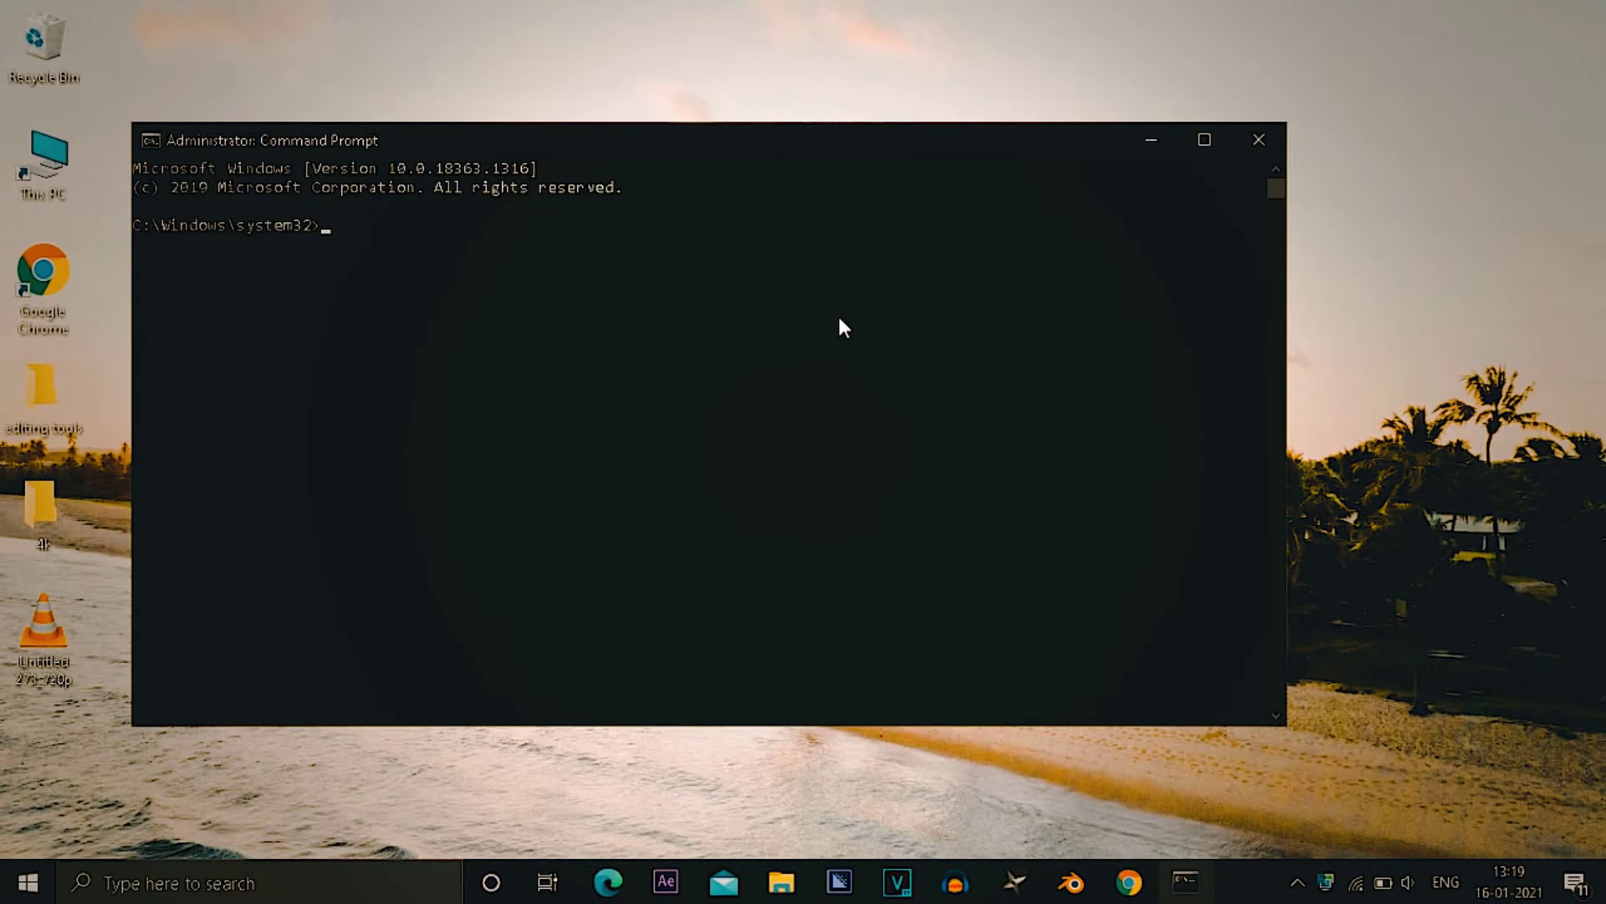
pyautogui.rightClick(437, 358)
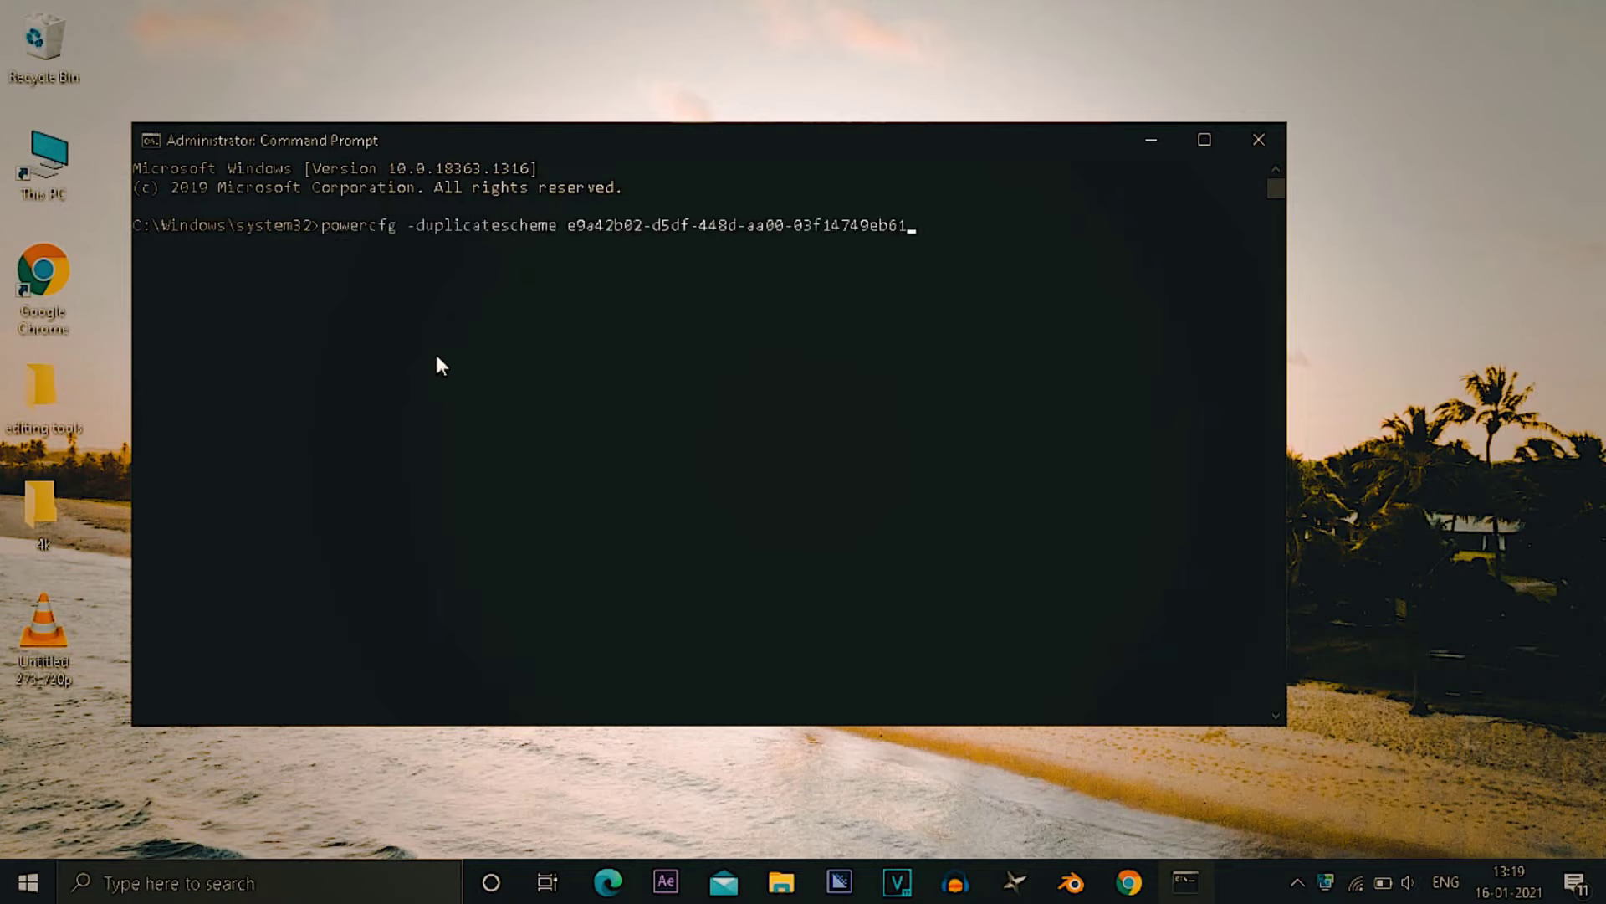
pyautogui.press('Return')
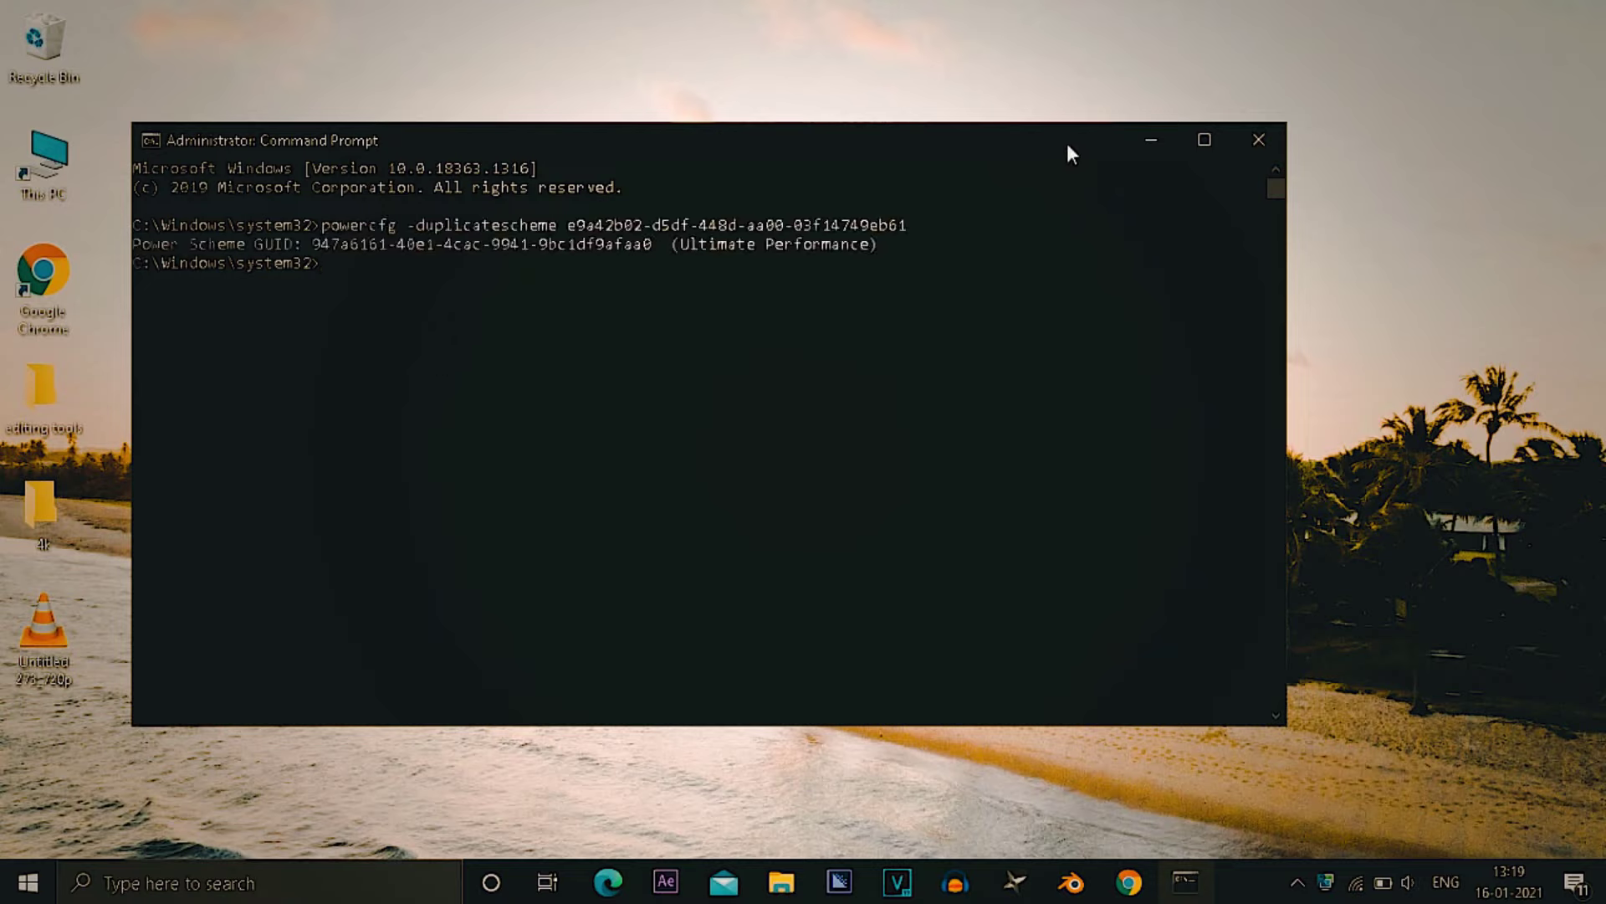
# - Open Power Options from the battery tray icon, confirm Ultimate Performance is active, then close it and Command Prompt
pyautogui.click(1299, 883)
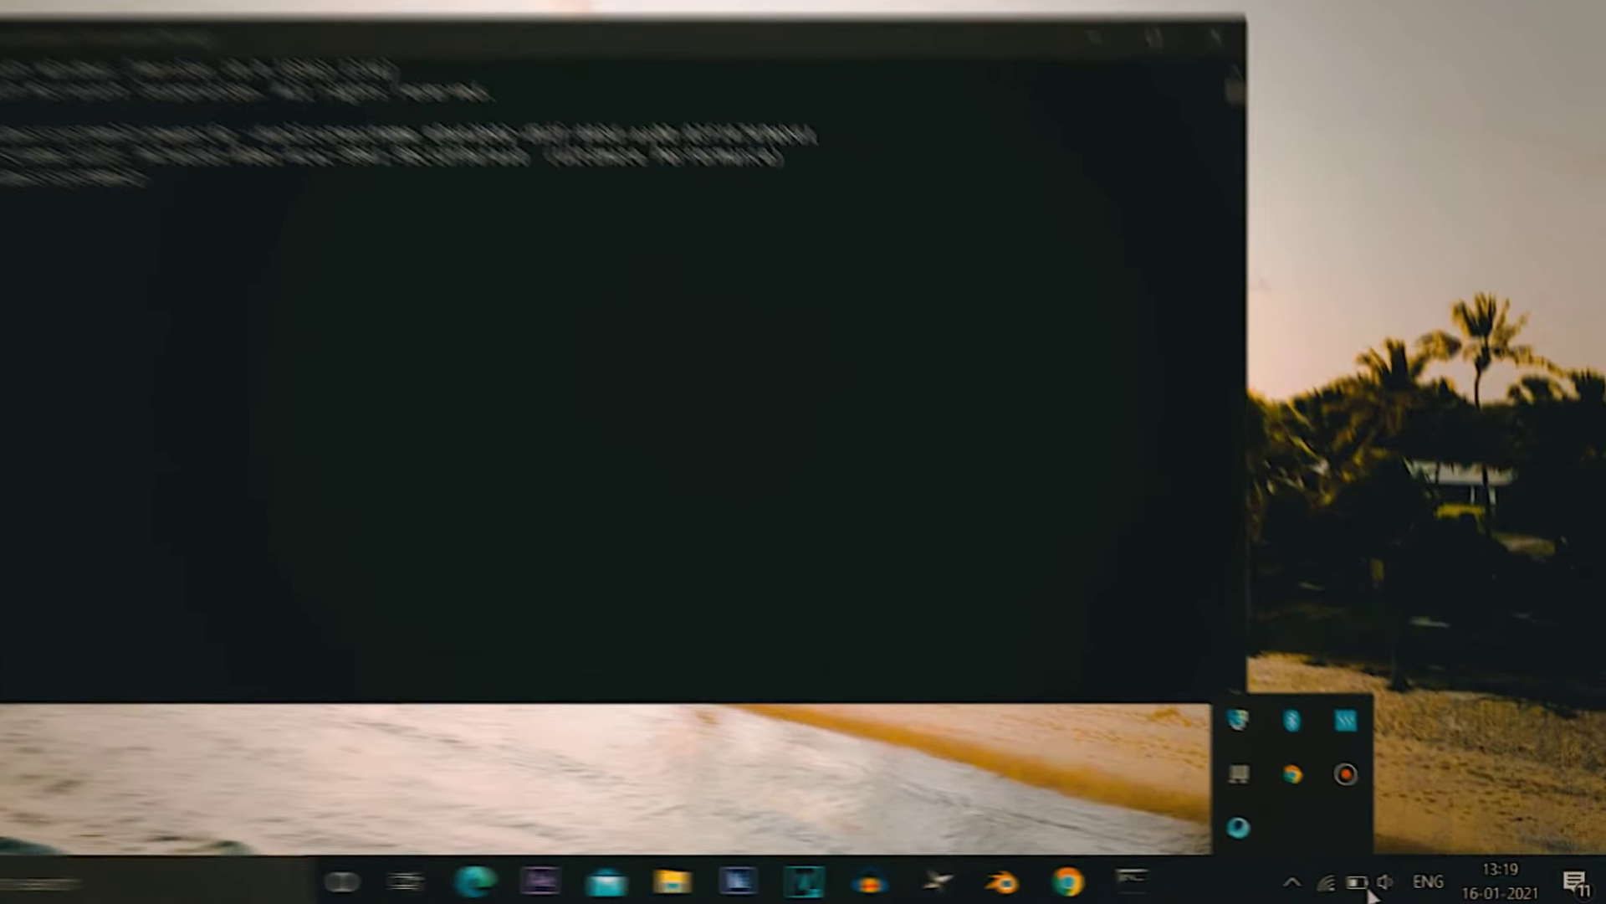
pyautogui.click(1385, 885)
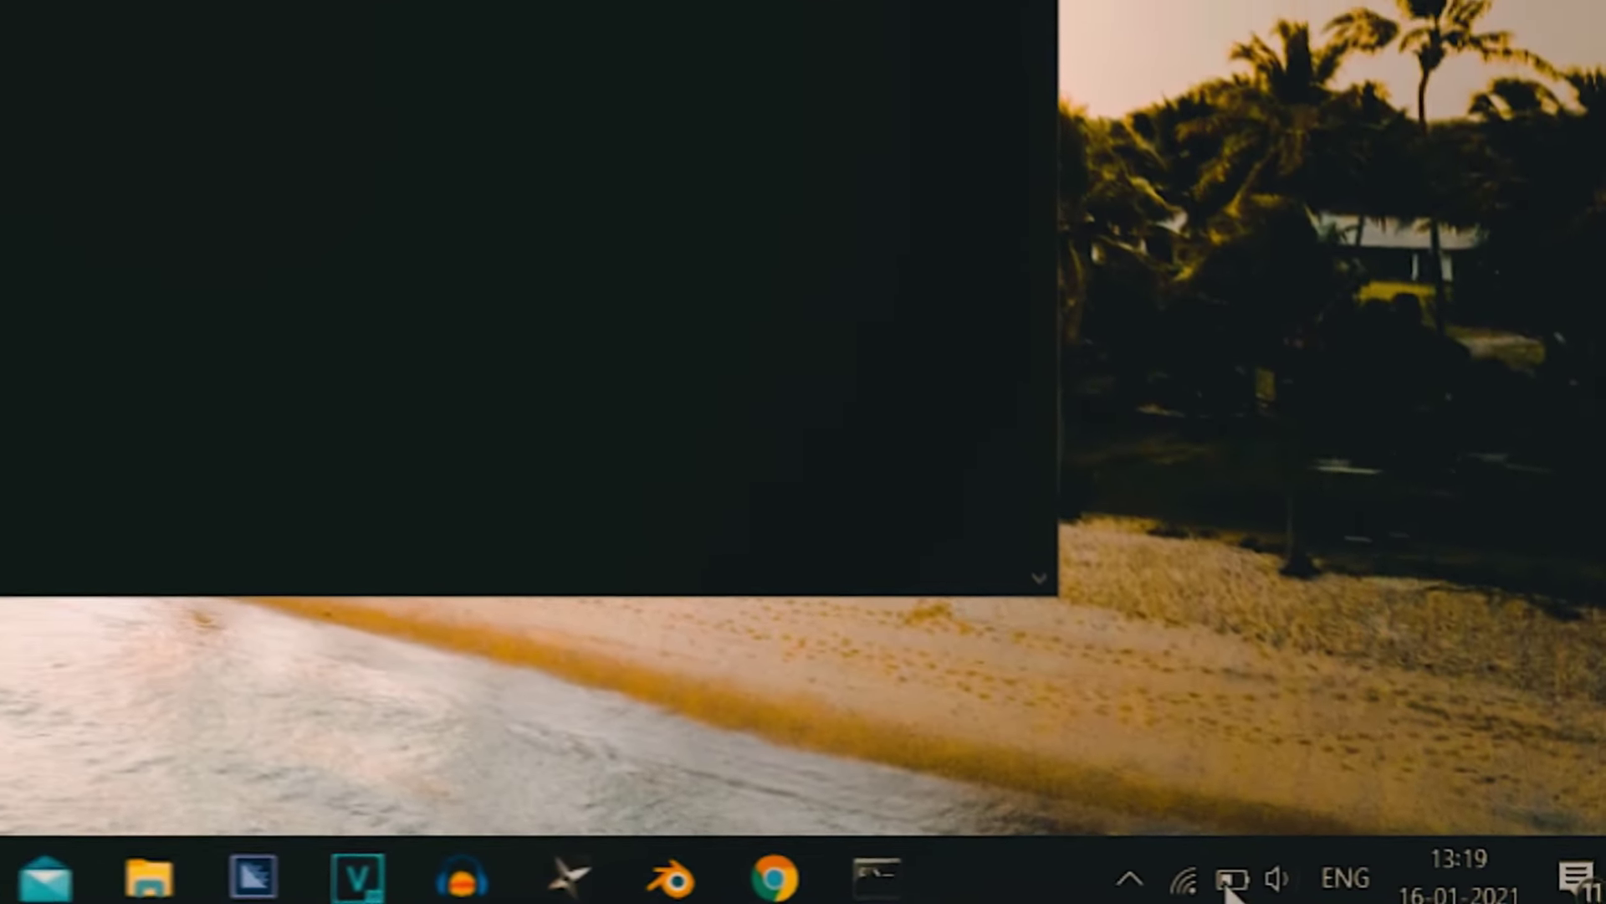
pyautogui.rightClick(1204, 879)
pyautogui.click(1389, 827)
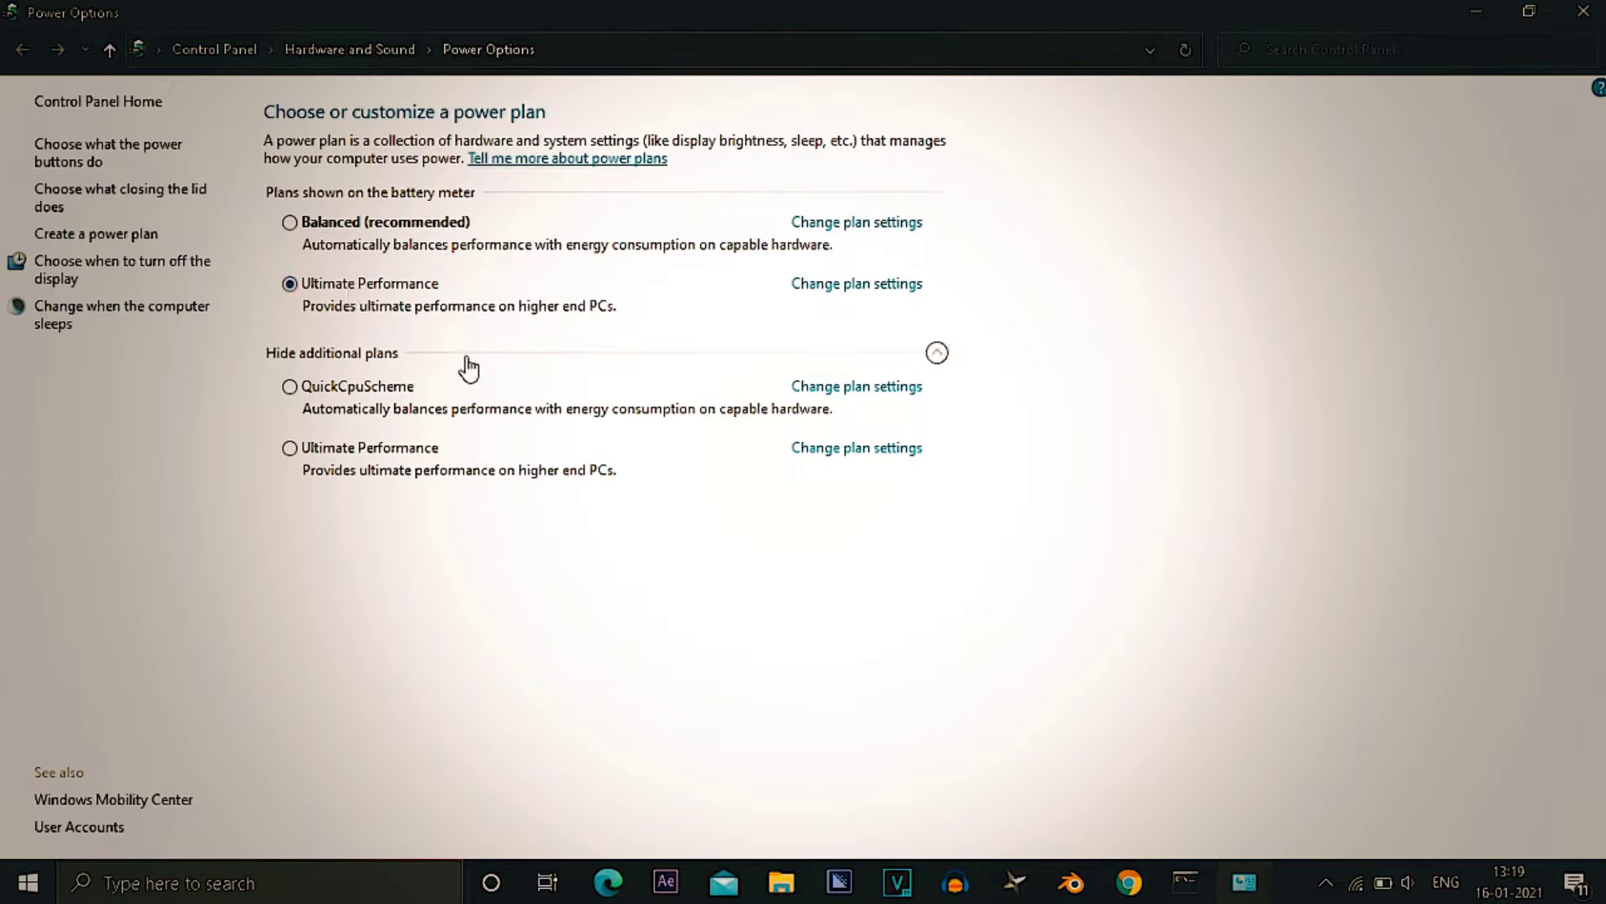
pyautogui.click(938, 359)
pyautogui.click(941, 366)
pyautogui.click(1583, 11)
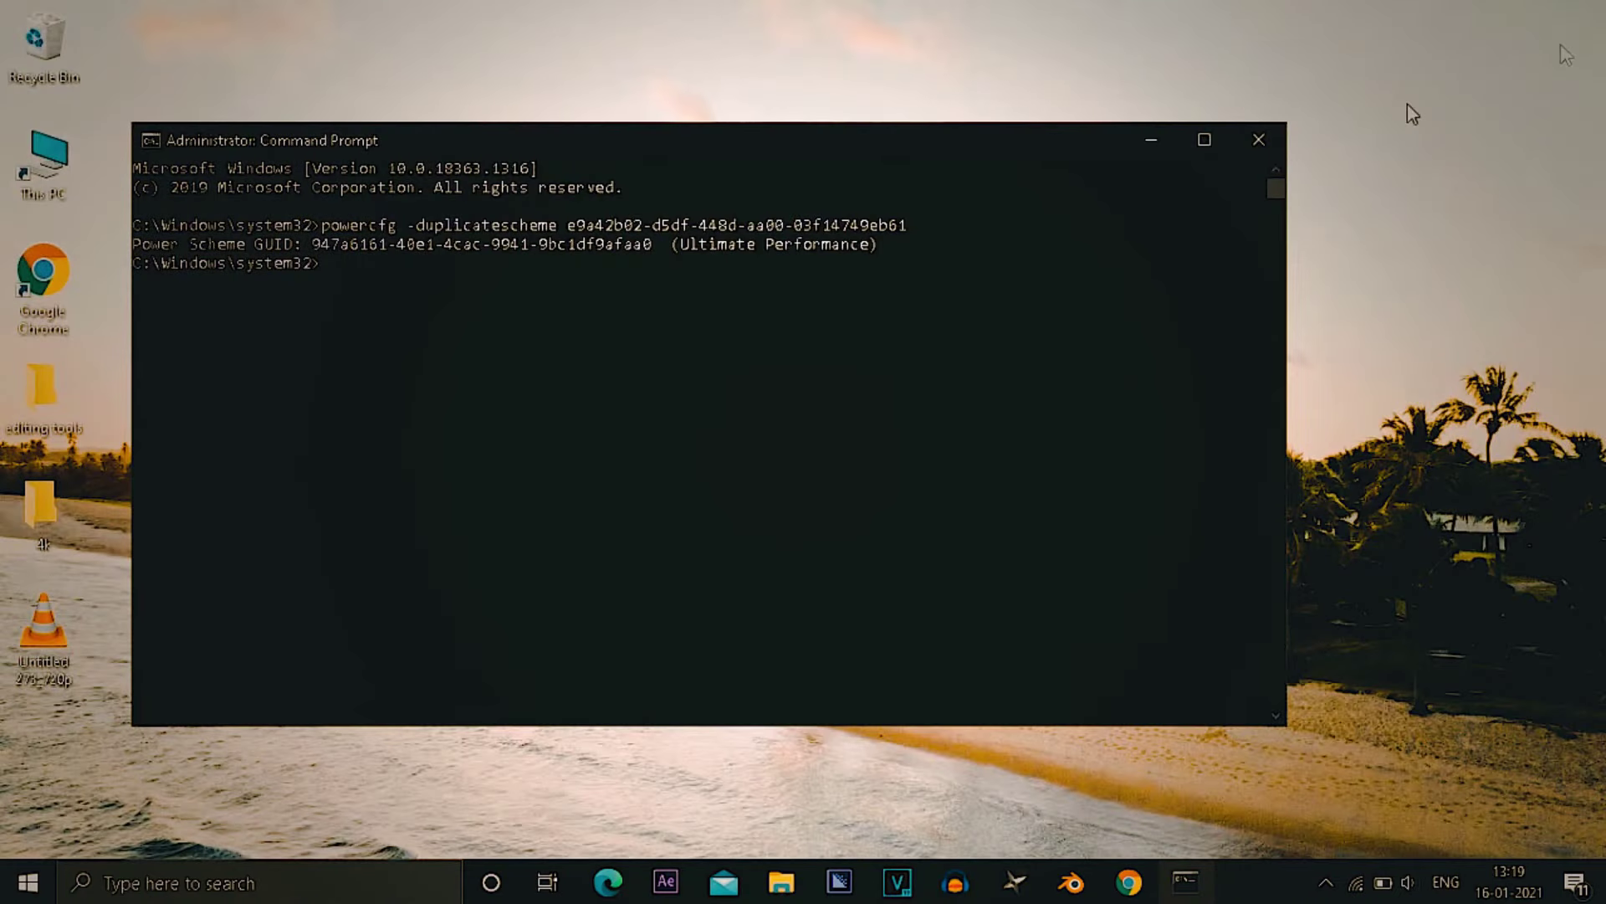
pyautogui.click(1258, 140)
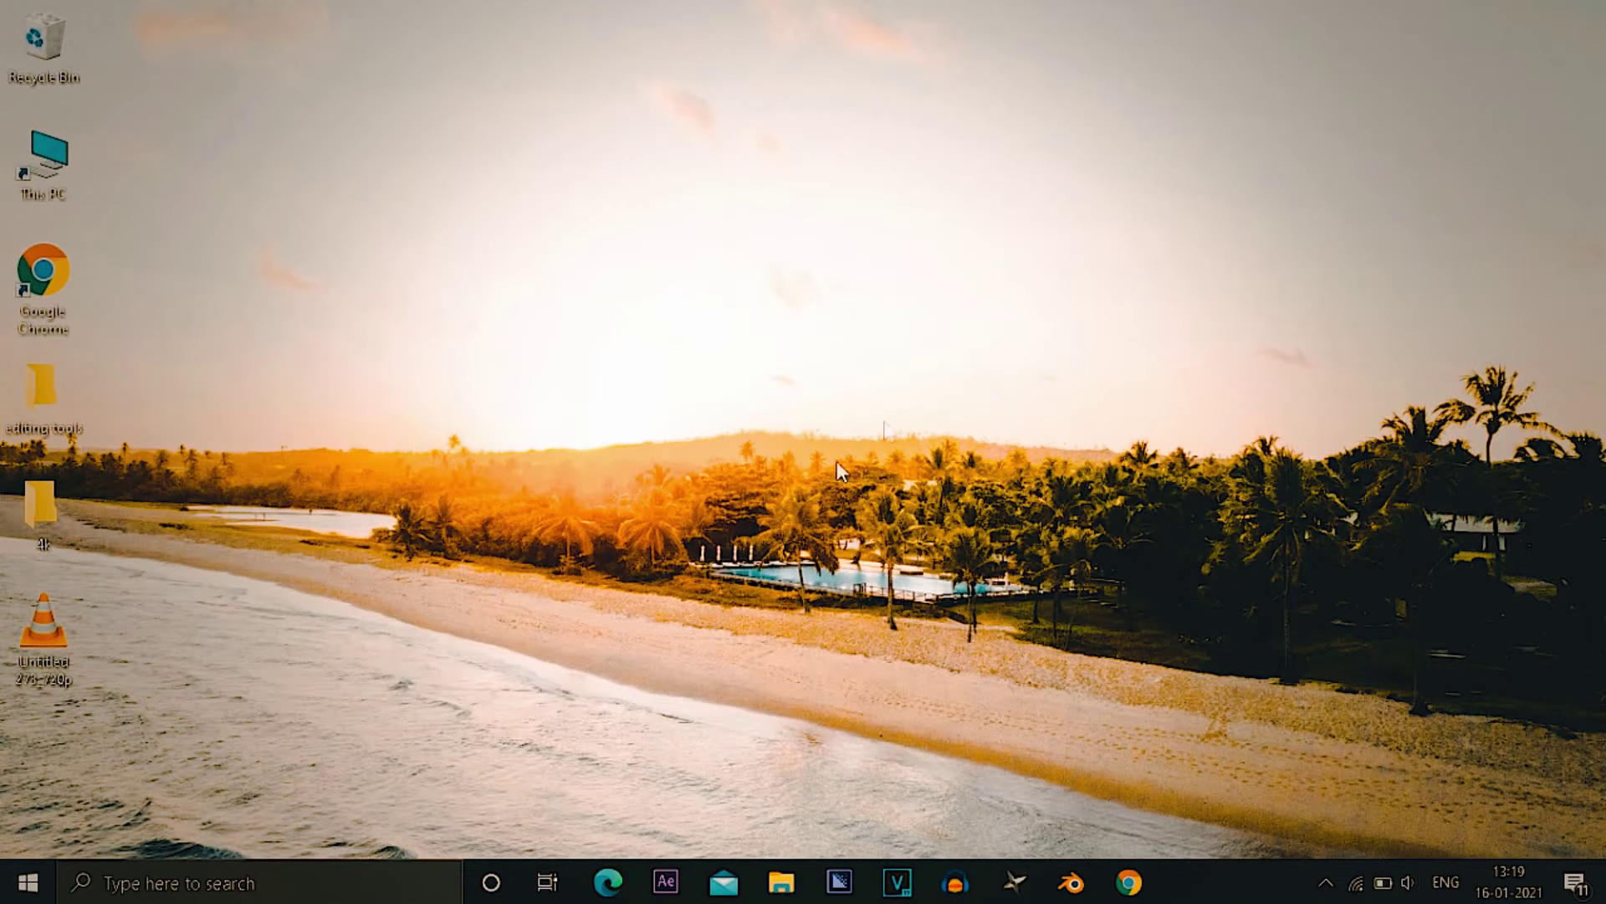
# - In Chrome, open the Process Hacker Downloads page and browse the Quick CPU product page
pyautogui.click(1148, 888)
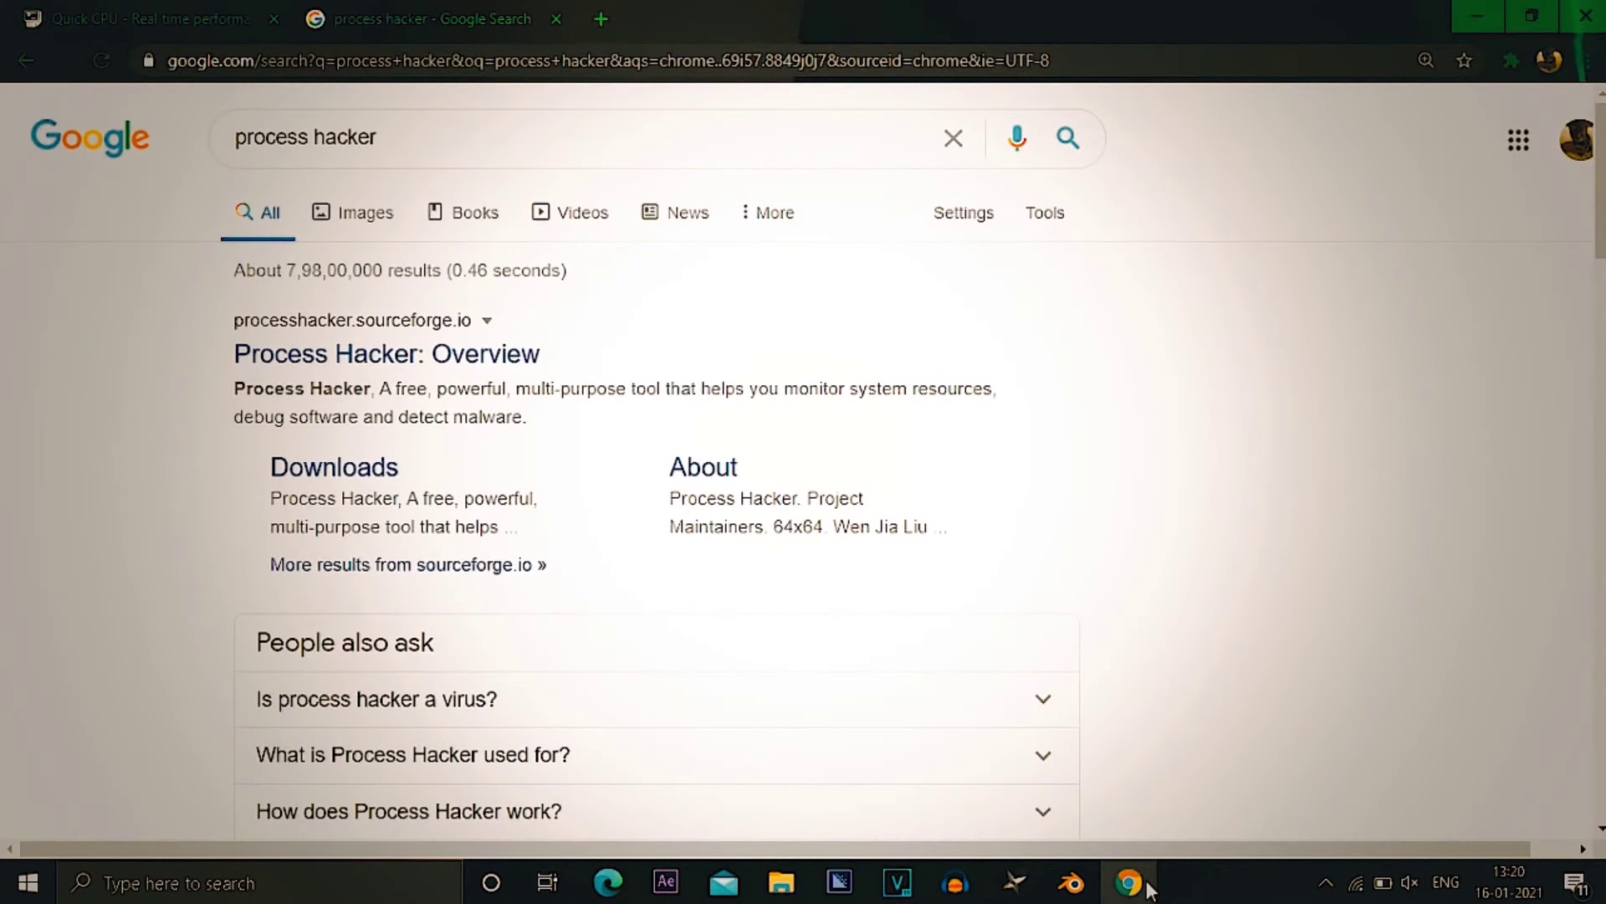
pyautogui.click(334, 473)
pyautogui.rightClick(333, 472)
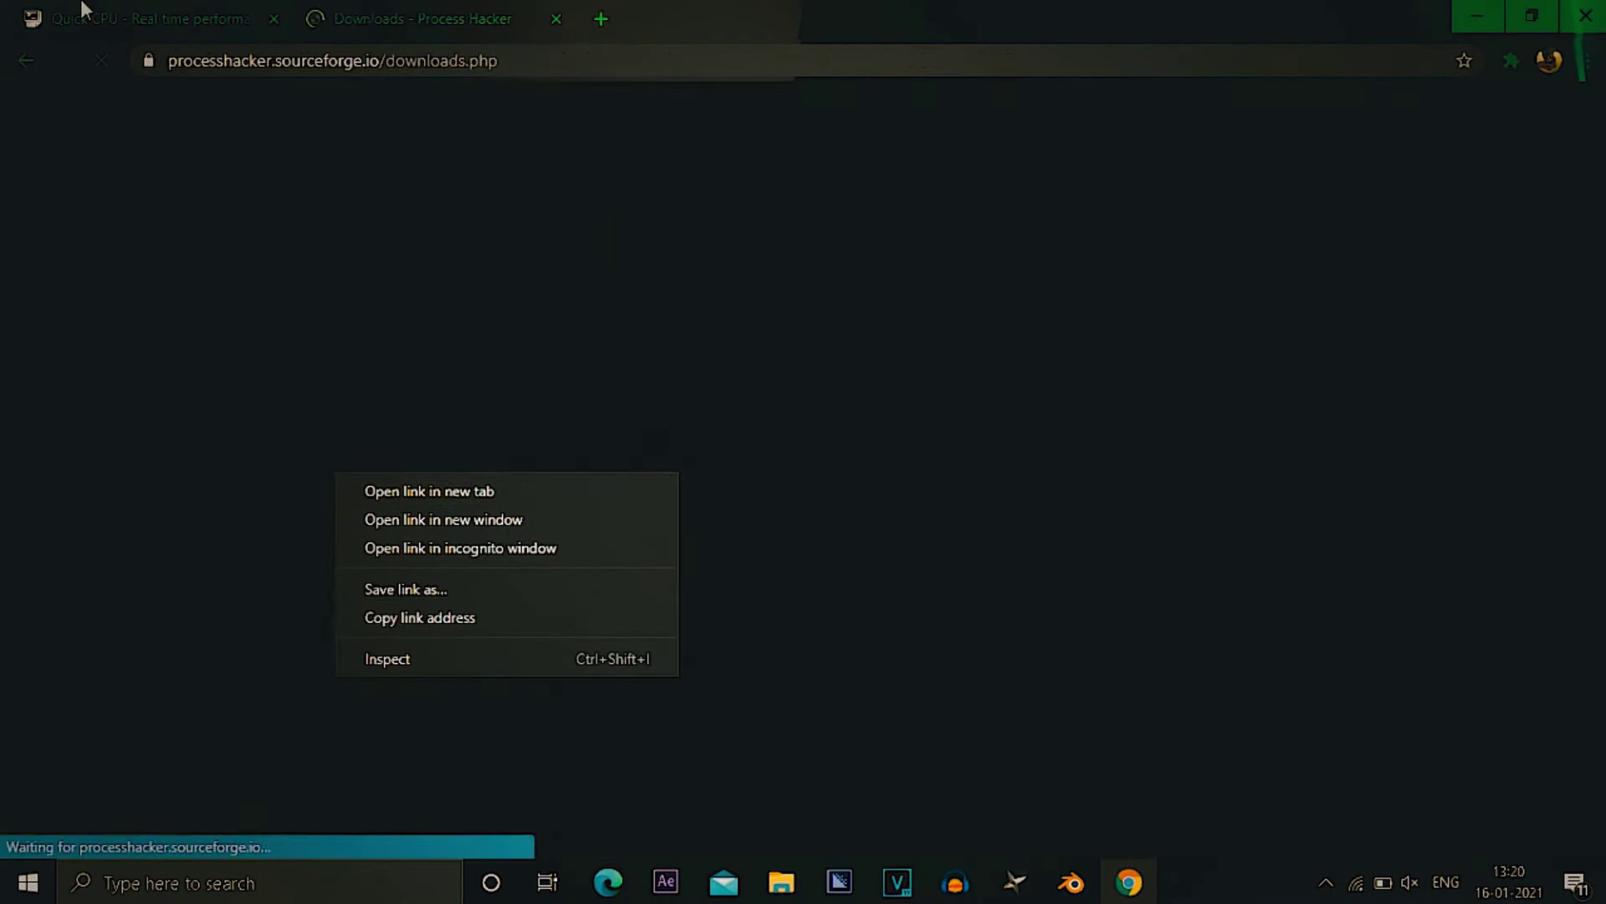
pyautogui.click(83, 10)
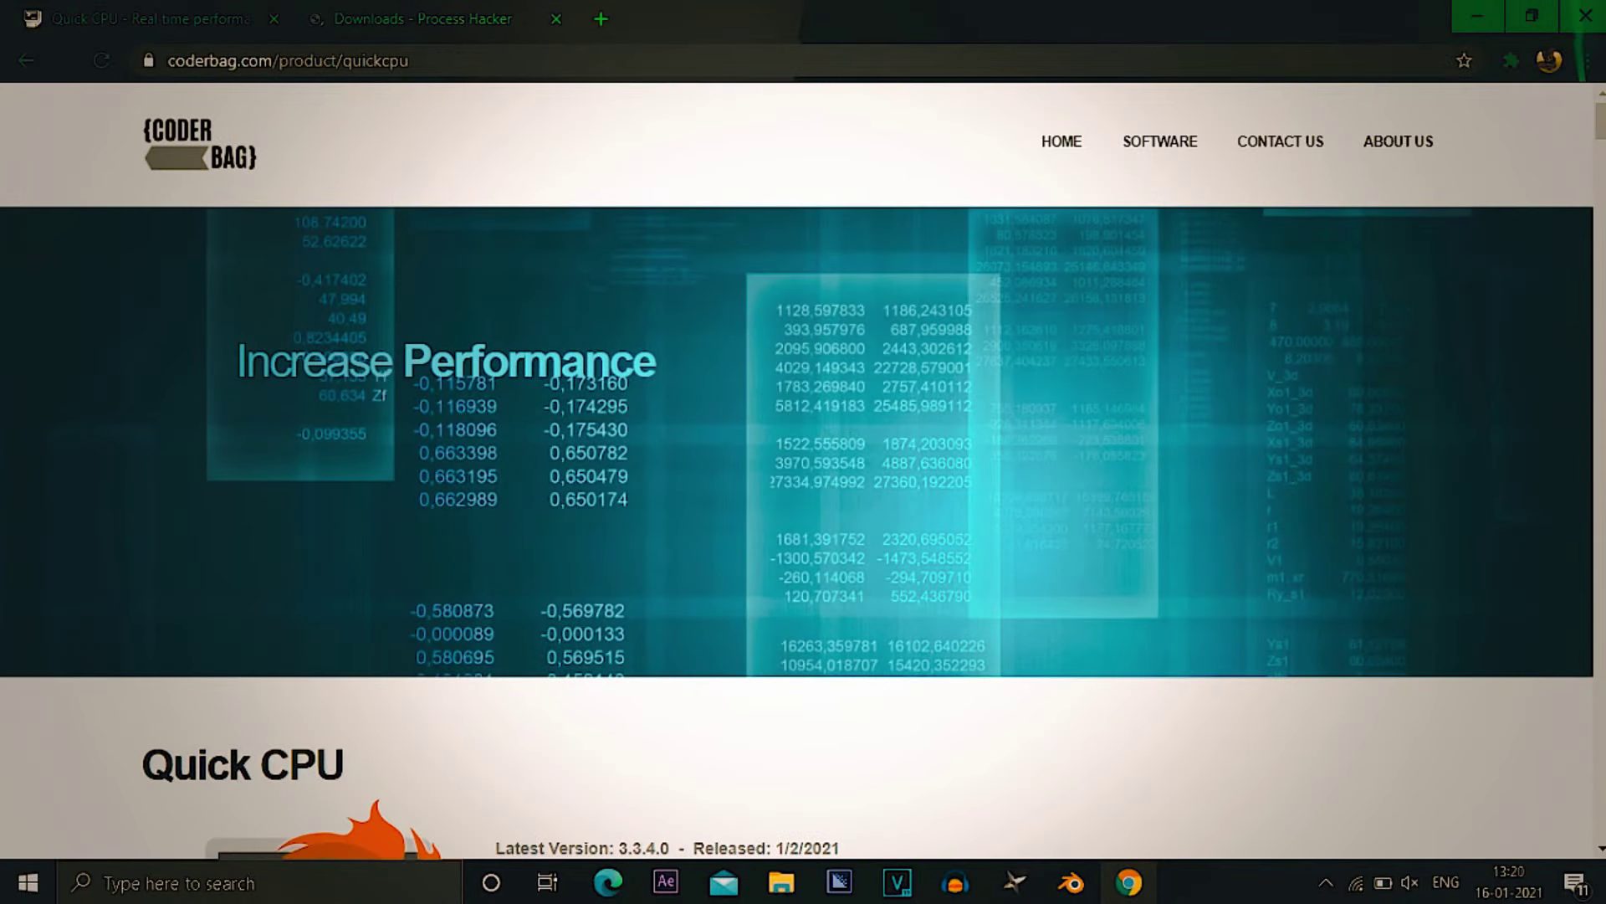
pyautogui.scroll(-20, 1227, 209)
pyautogui.scroll(-10, 1519, 413)
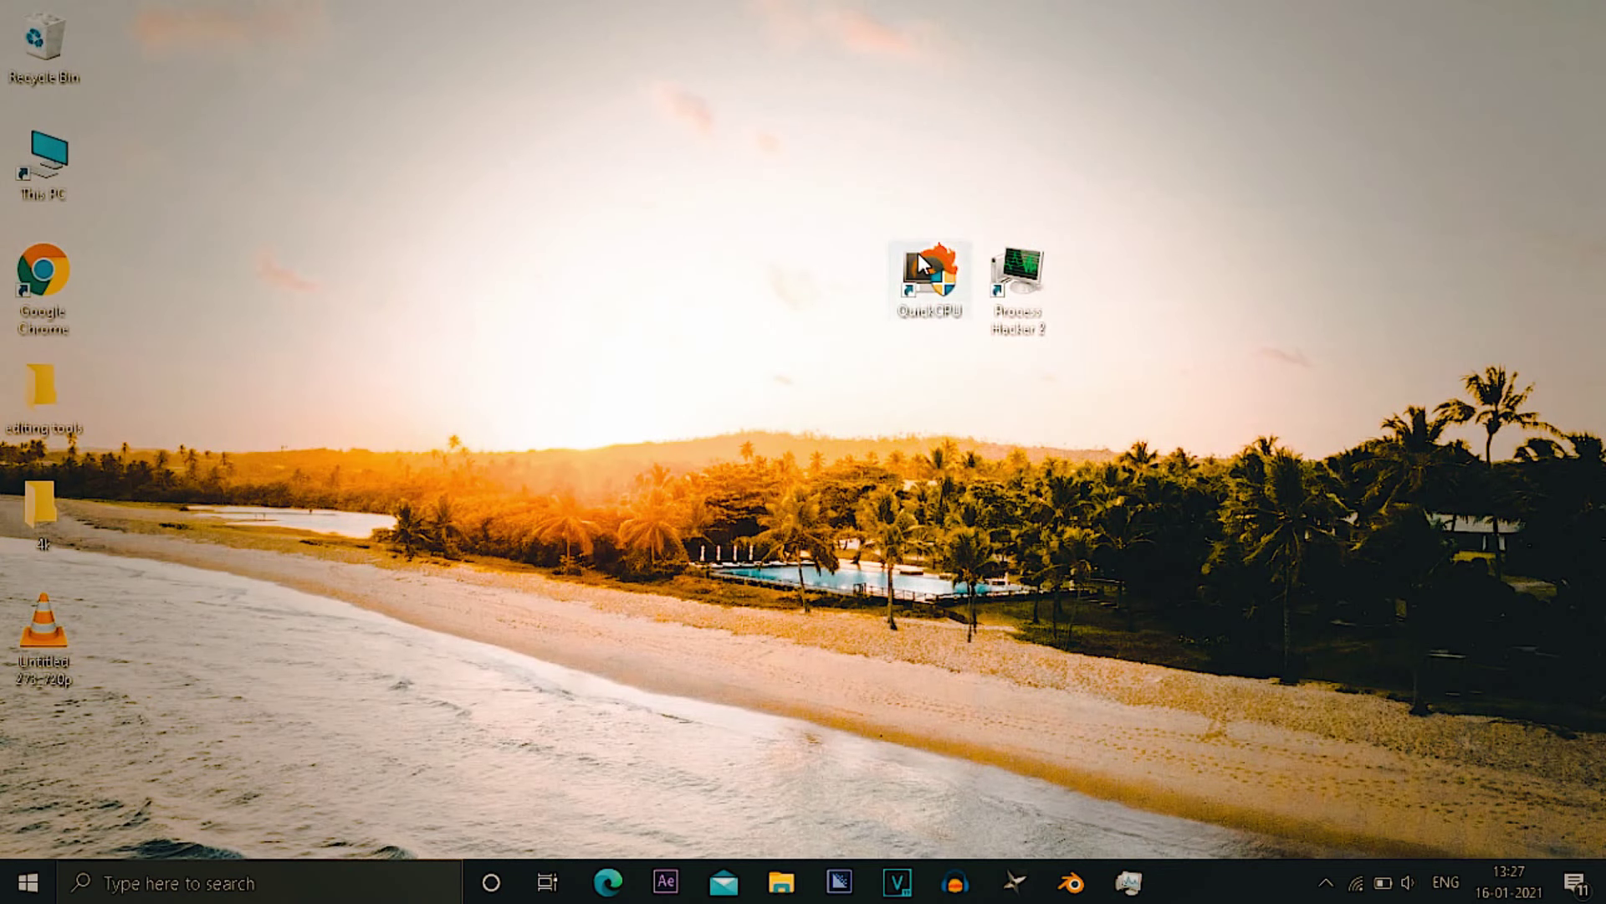
# - Launch Quick CPU from its desktop shortcut and bring up Task Manager
pyautogui.click(917, 253)
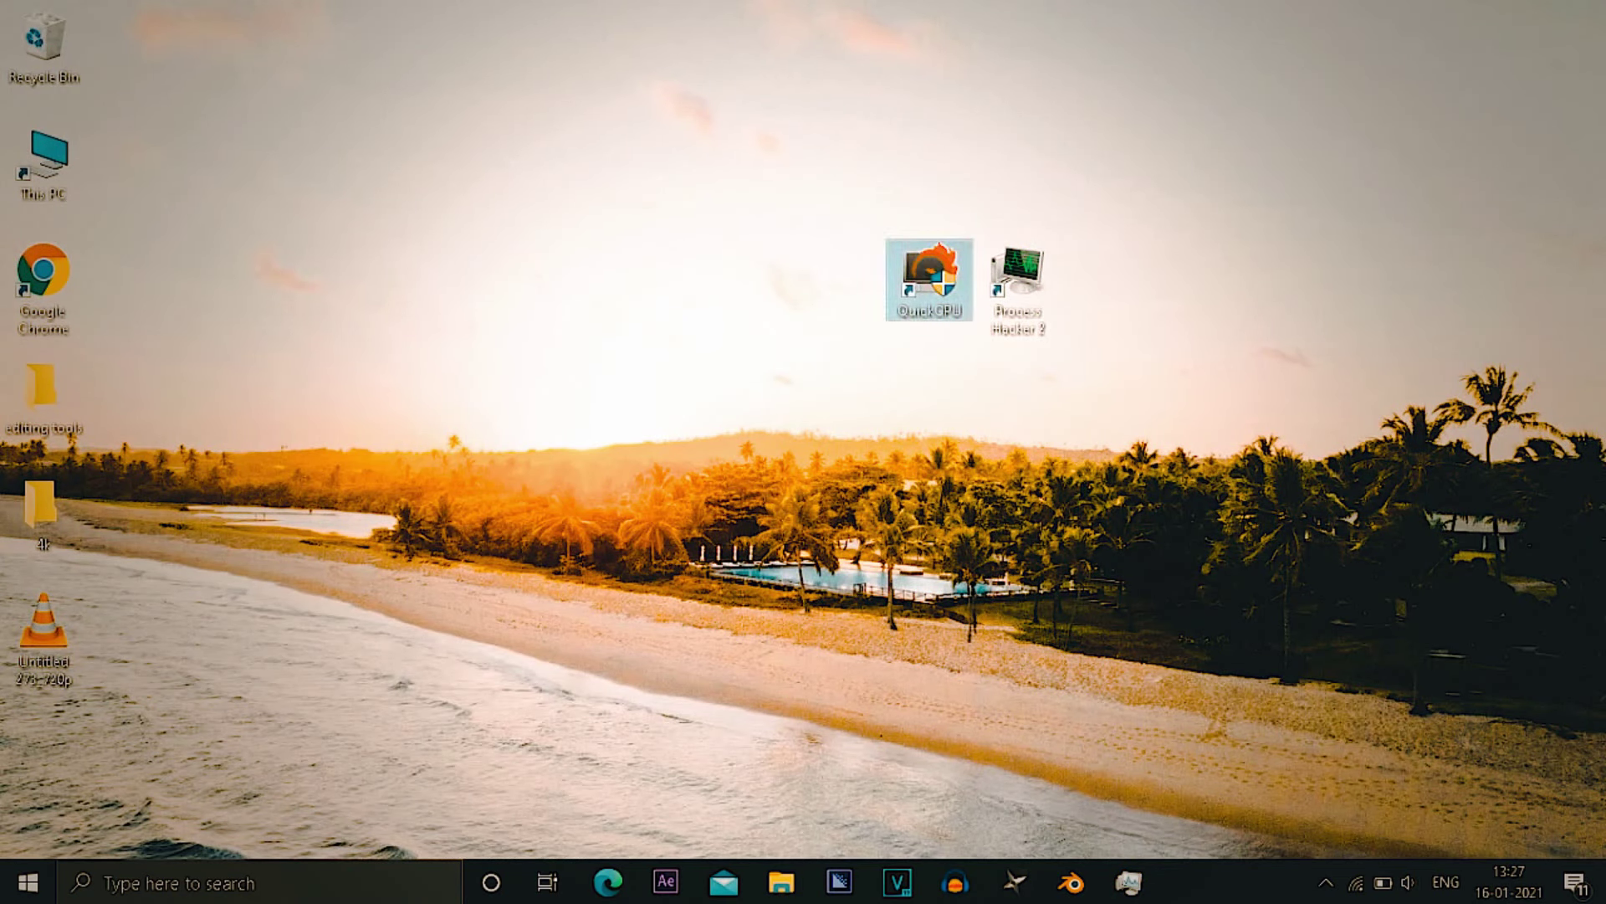
pyautogui.doubleClick(917, 253)
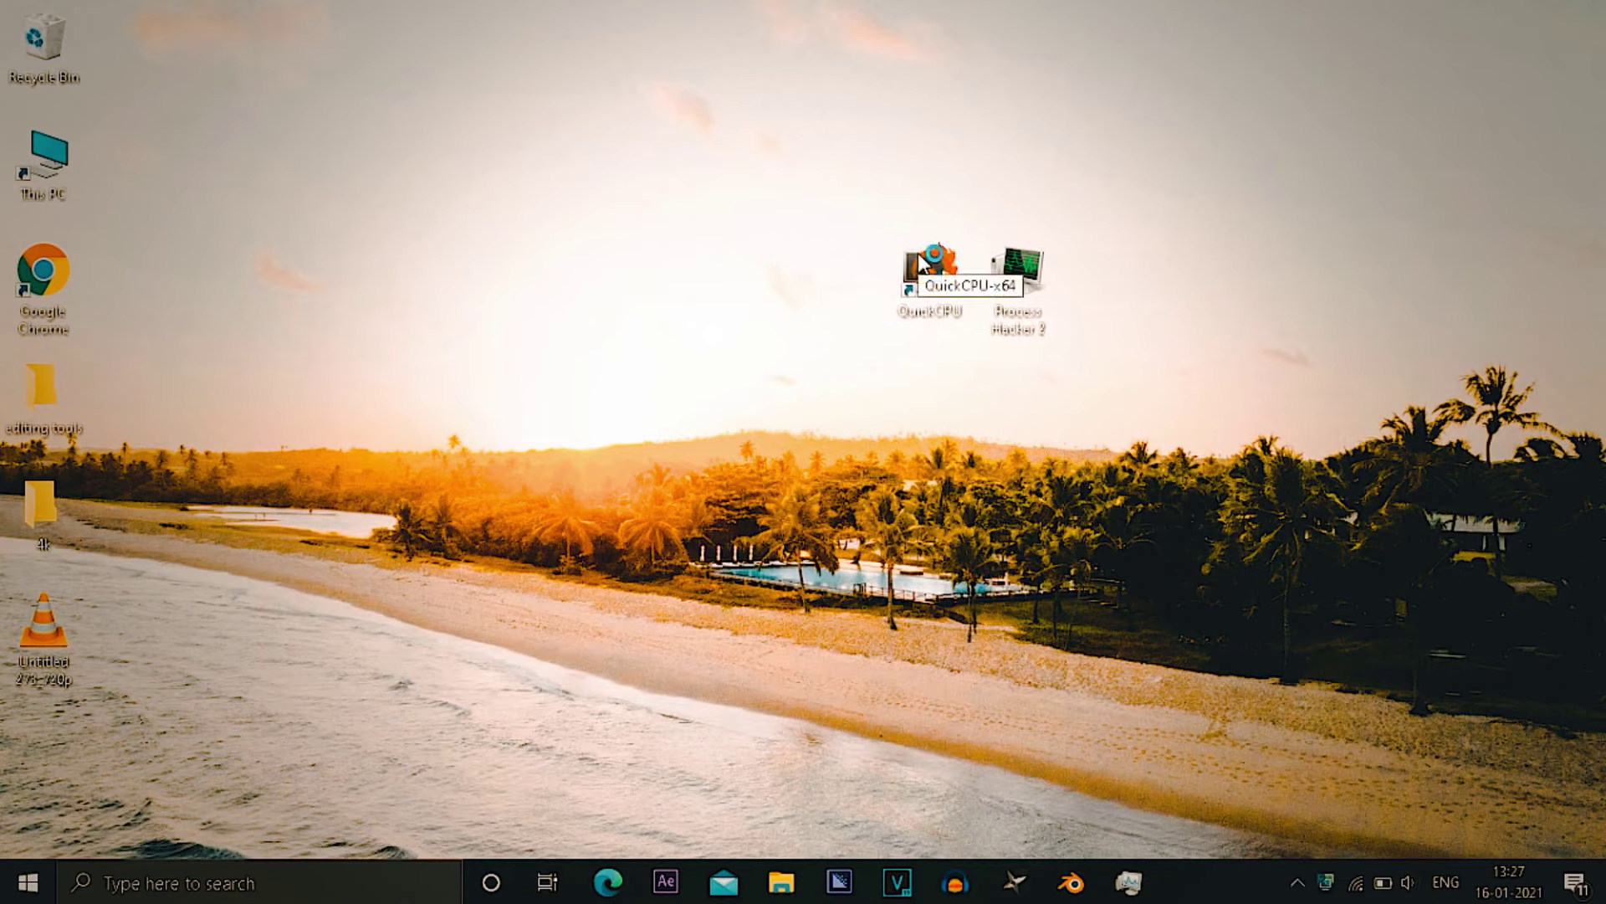
pyautogui.click(1116, 891)
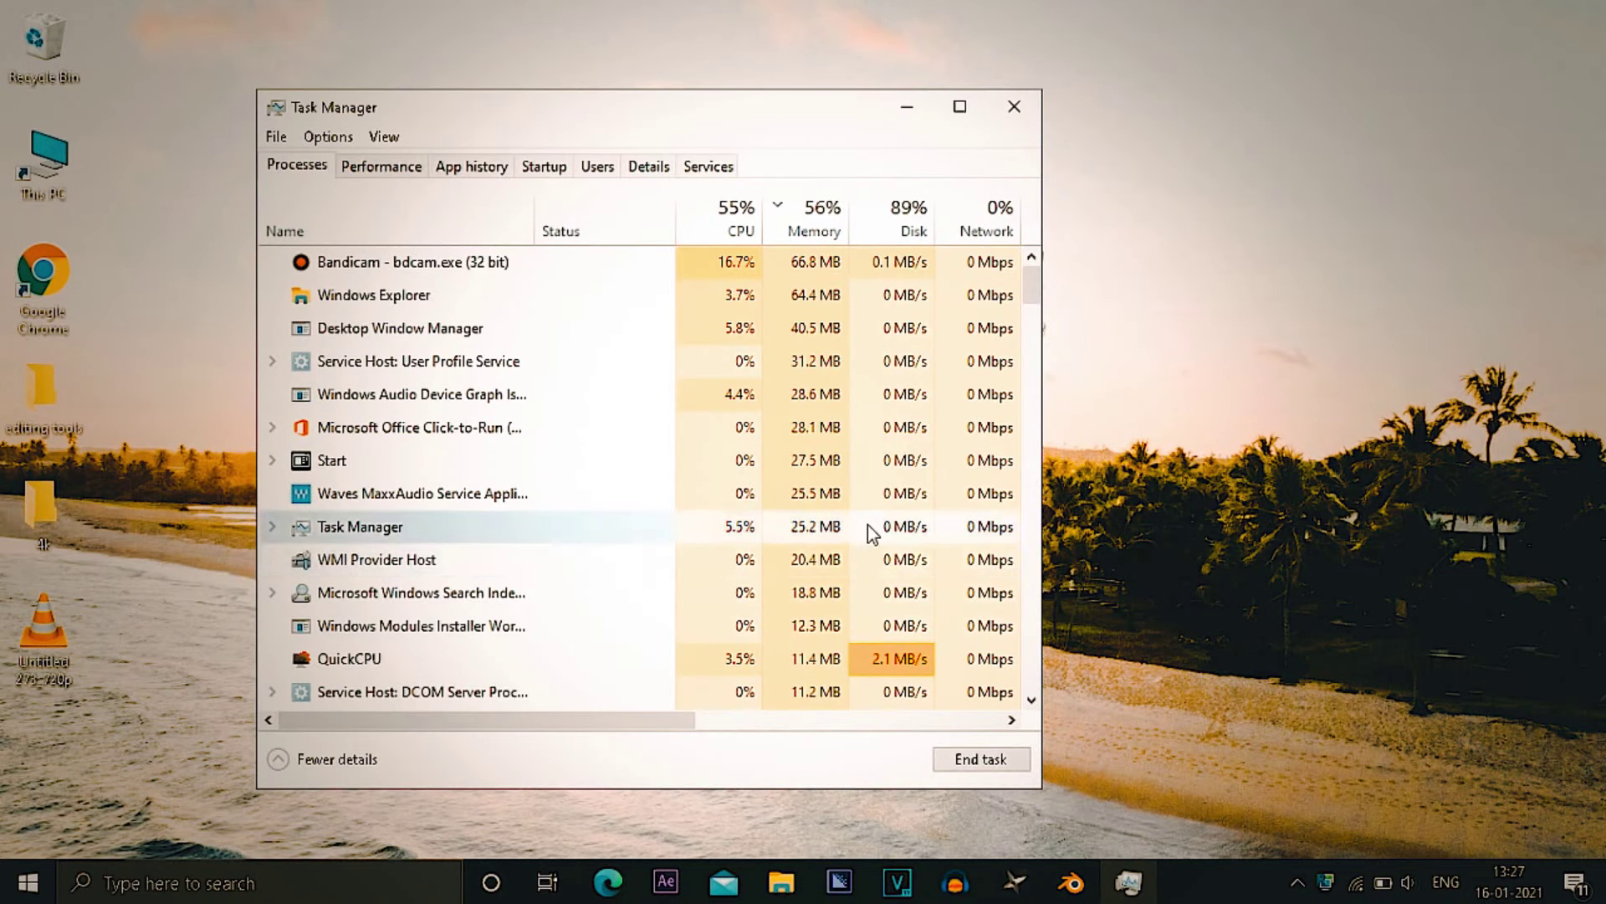
# - Maximize and adjust the Task Manager window, then refresh the desktop
pyautogui.moveTo(1029, 287); pyautogui.dragTo(1028, 316)
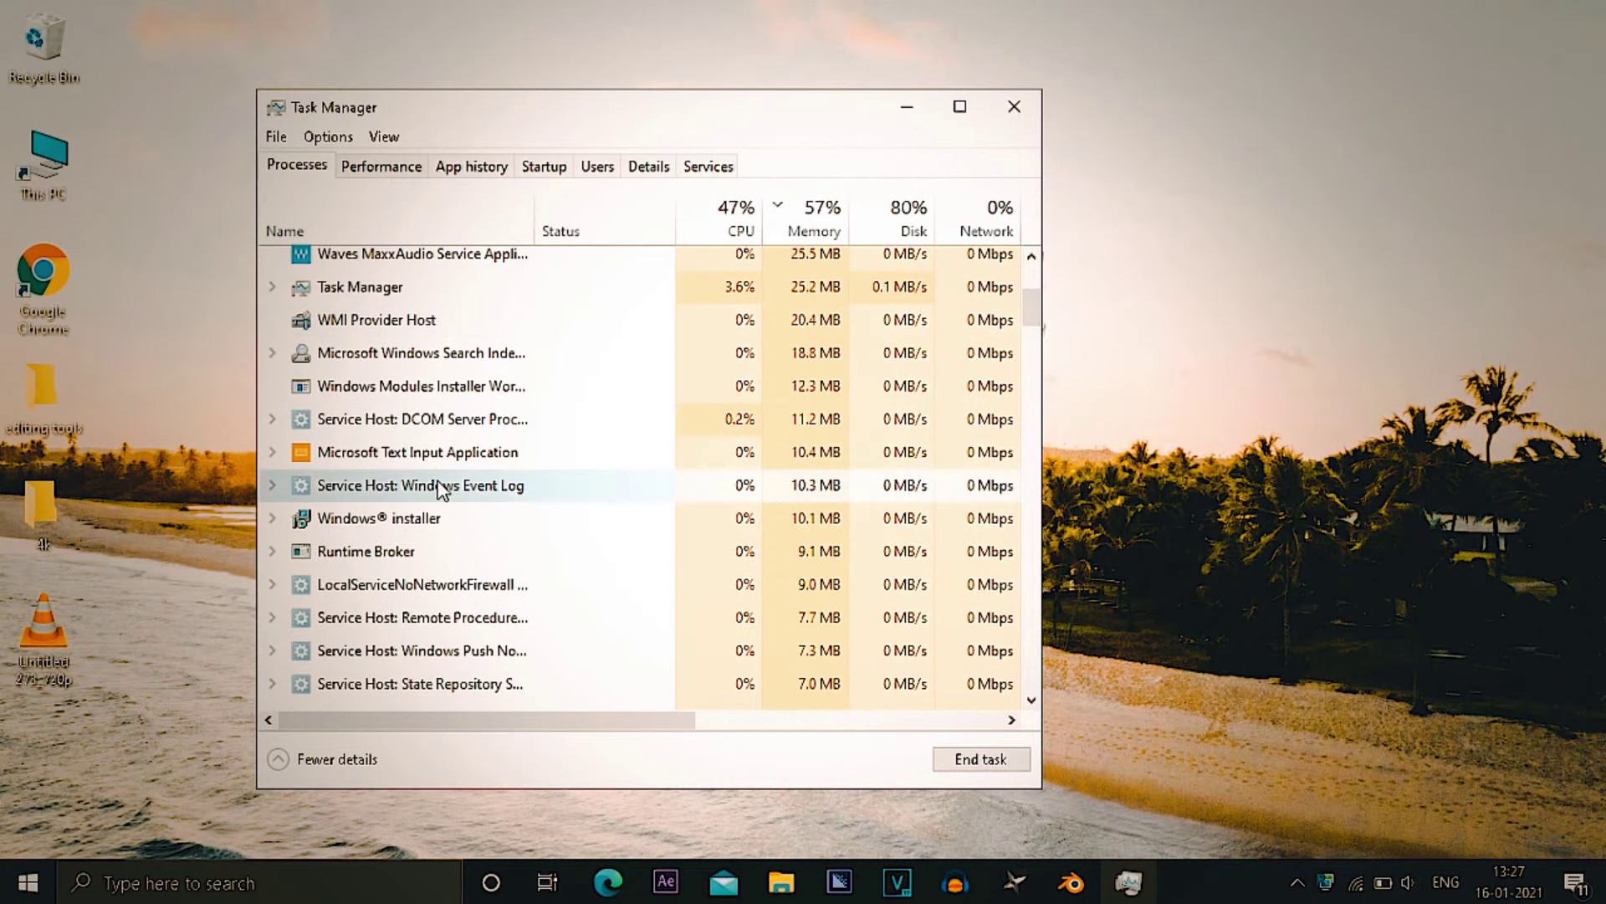
pyautogui.doubleClick(805, 112)
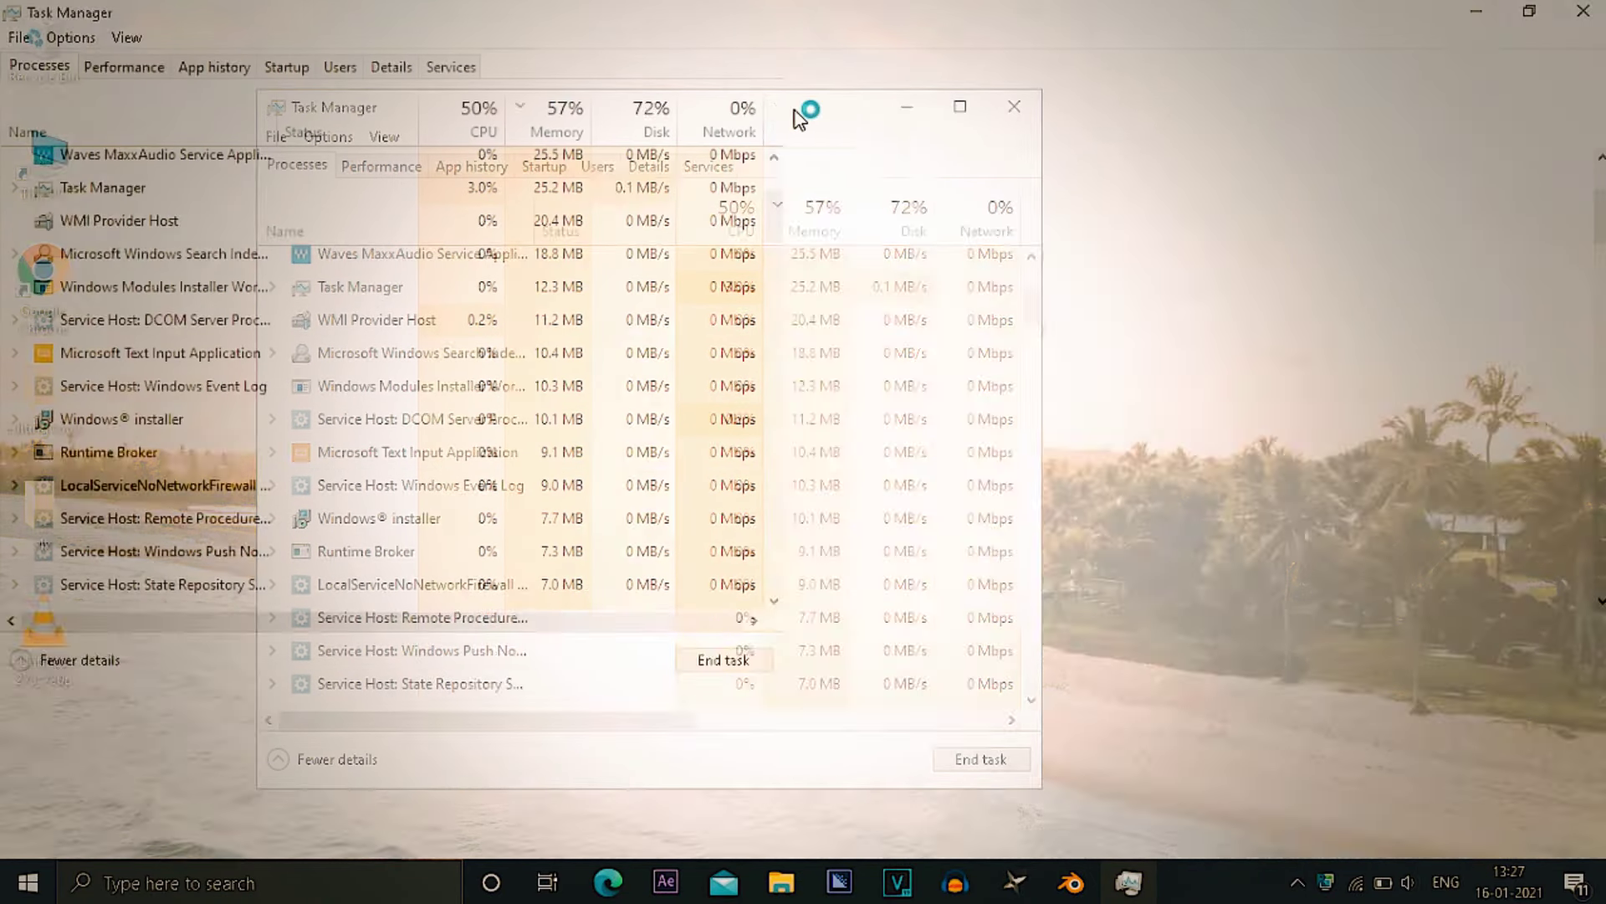
pyautogui.moveTo(1600, 247); pyautogui.dragTo(1601, 351)
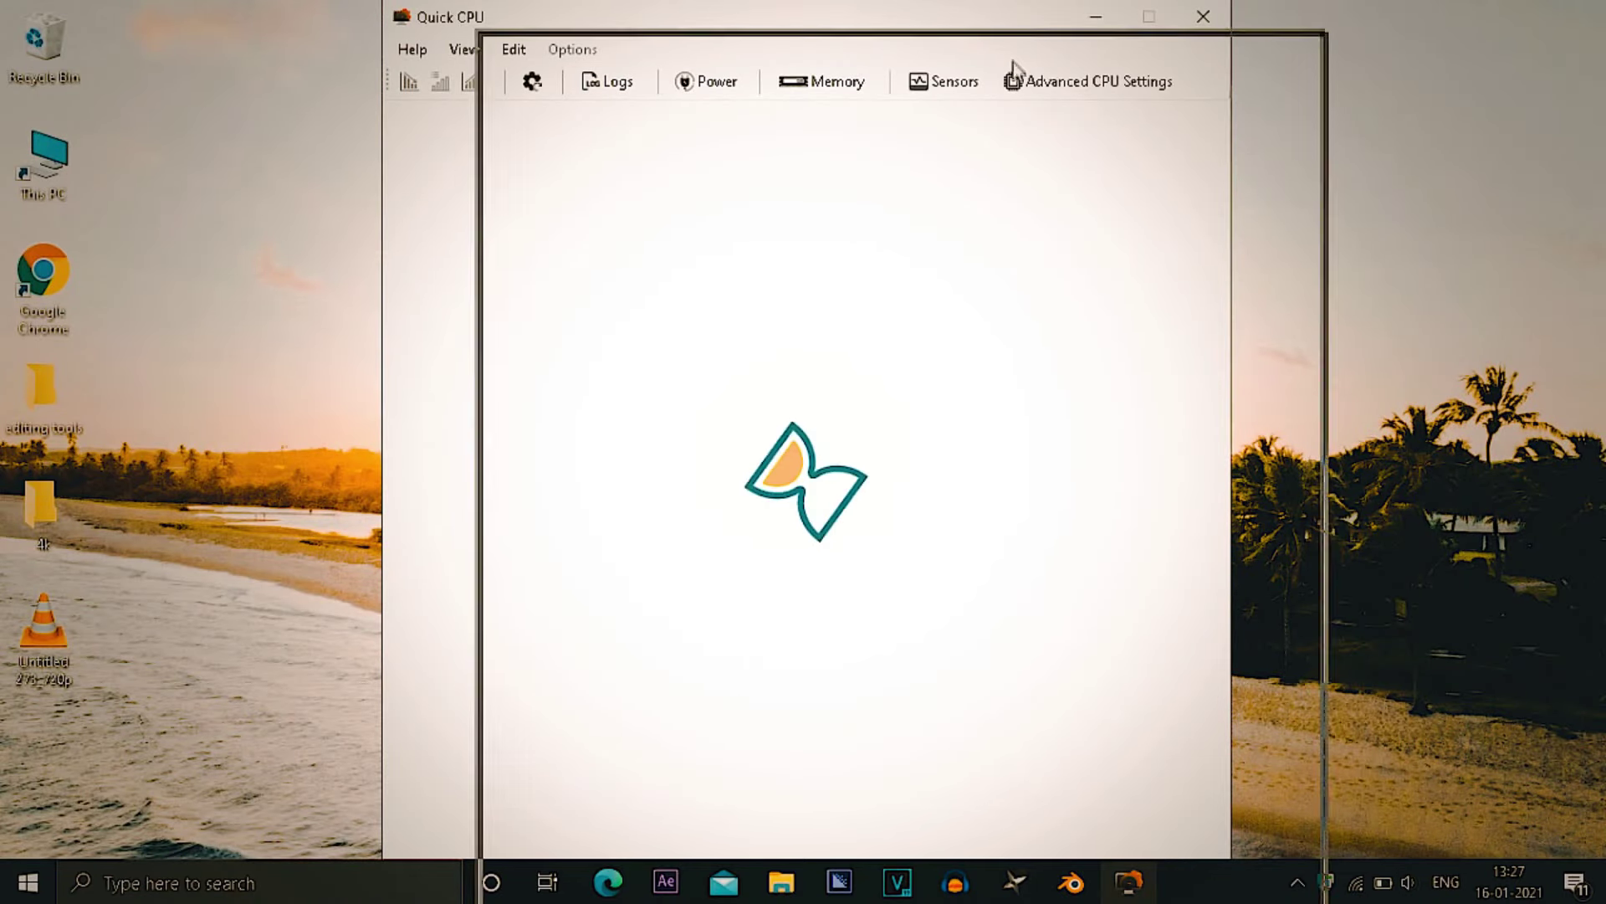
pyautogui.rightClick(1407, 129)
pyautogui.click(1454, 203)
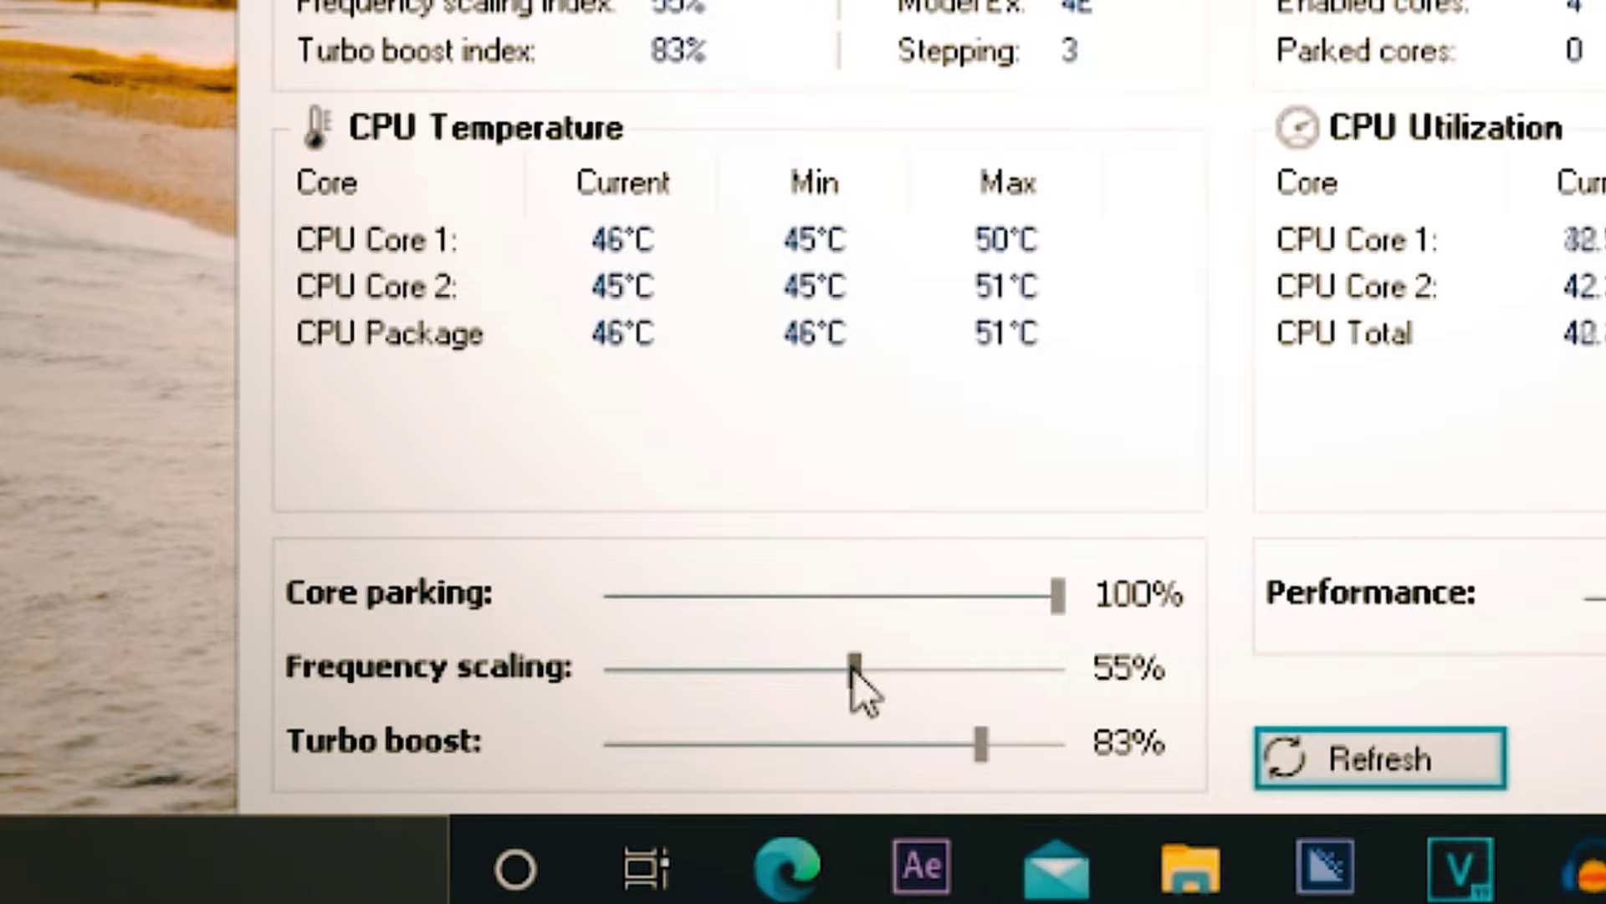
# - In Quick CPU, raise Frequency scaling to 69%, set Performance to 90%, and apply
pyautogui.moveTo(852, 671); pyautogui.dragTo(879, 674)
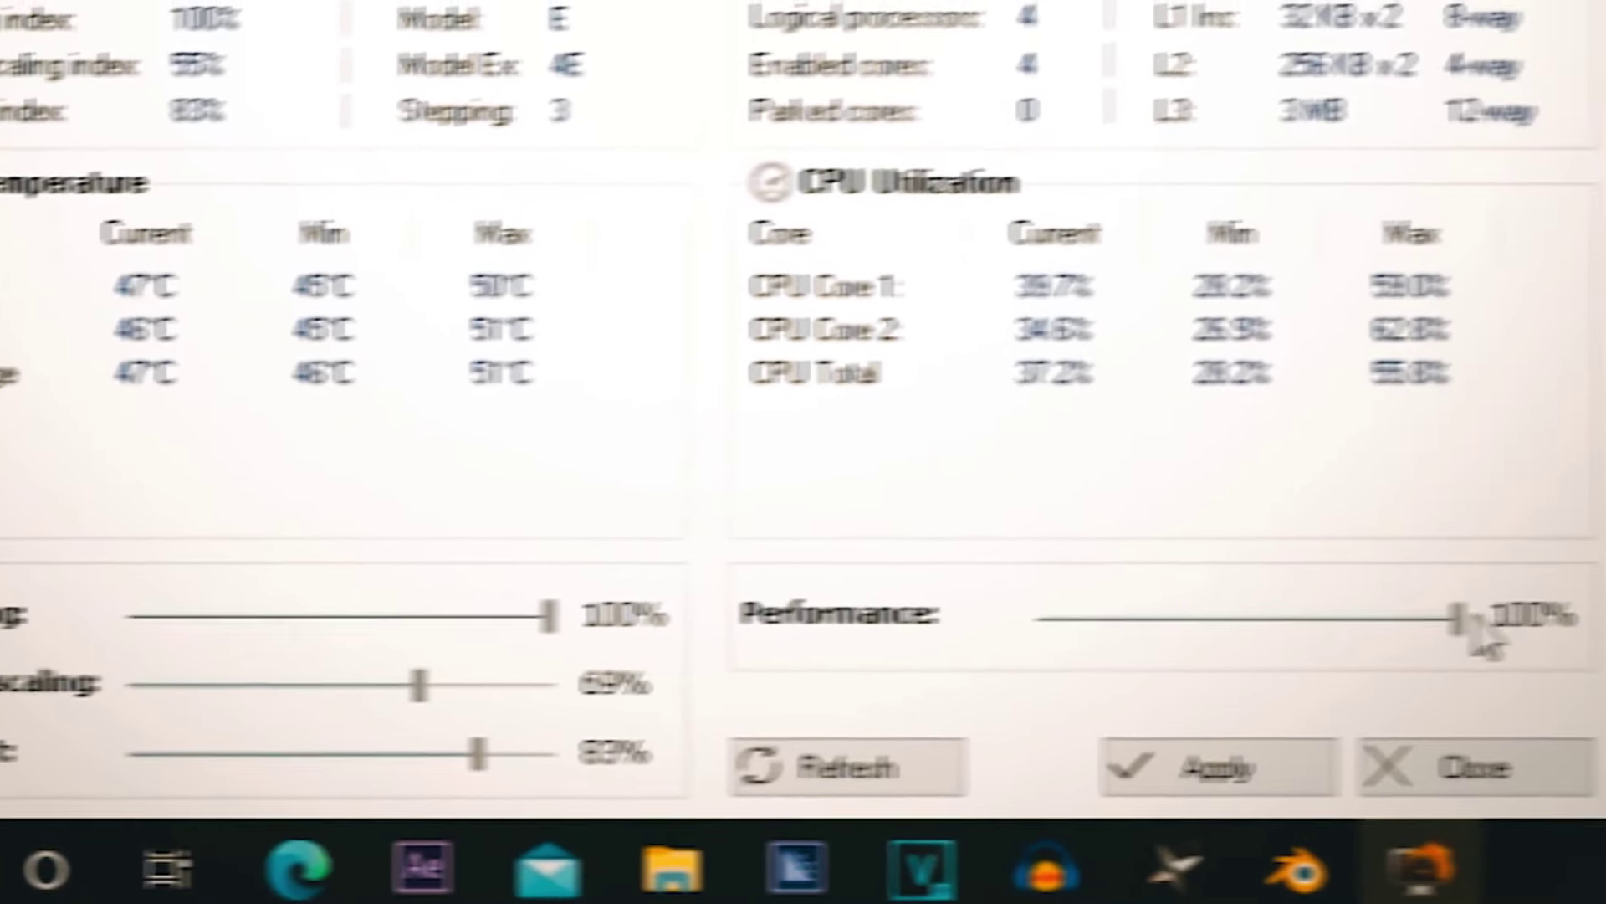
pyautogui.moveTo(1605, 609); pyautogui.dragTo(1605, 606)
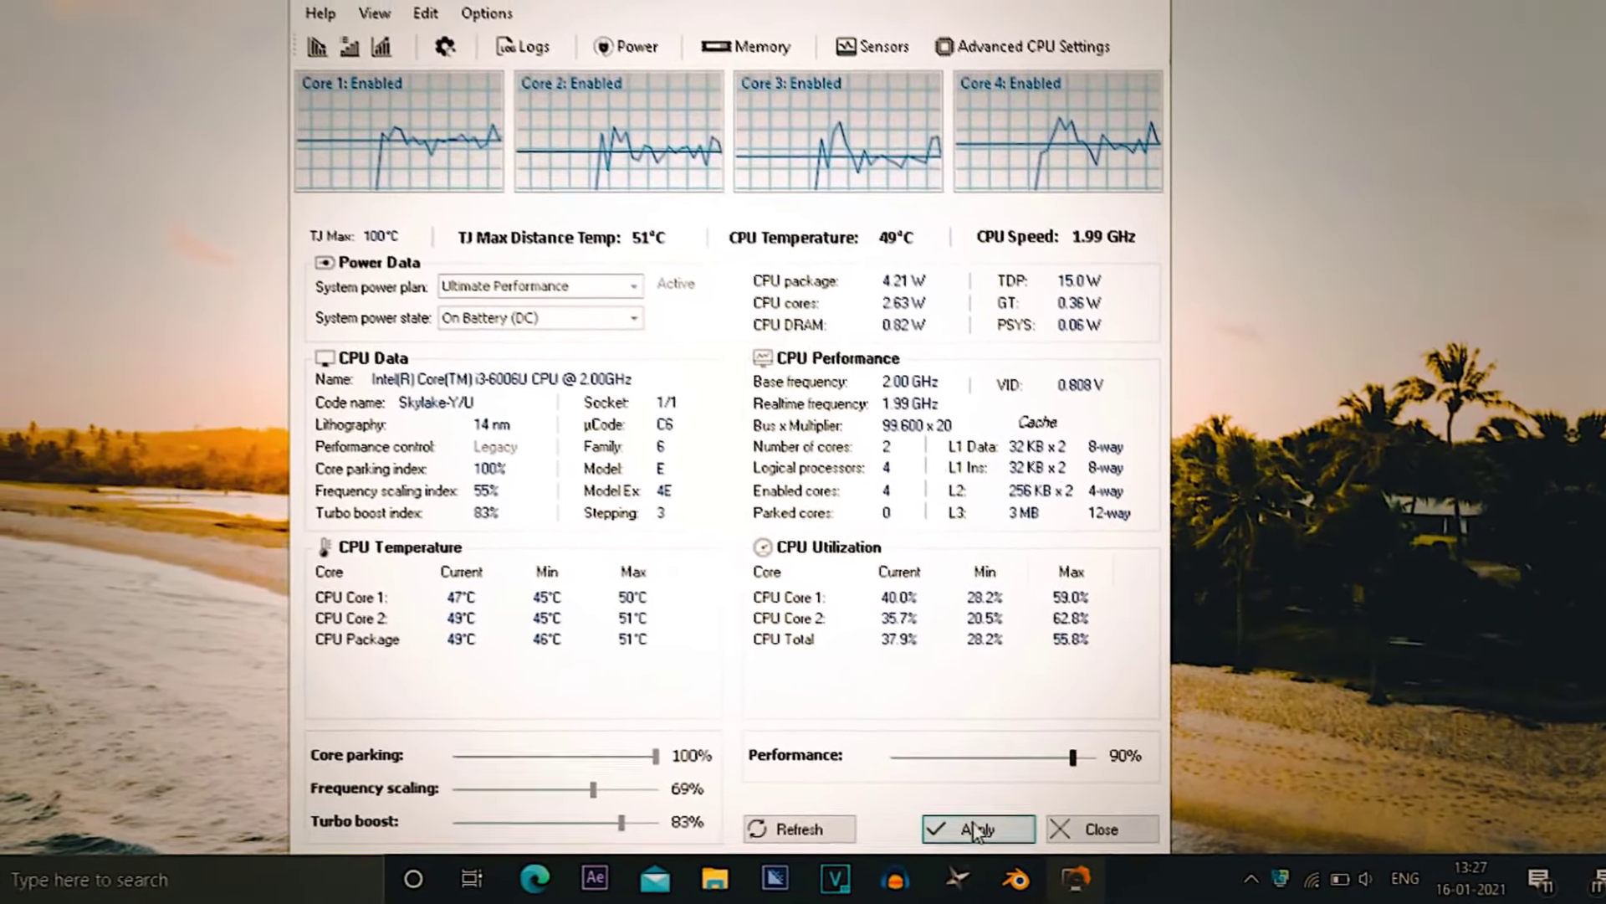
pyautogui.click(949, 824)
# - Review the CPU Information, FIVR Control and Speed Shift tabs, then close Advanced CPU Settings unchanged
pyautogui.click(907, 508)
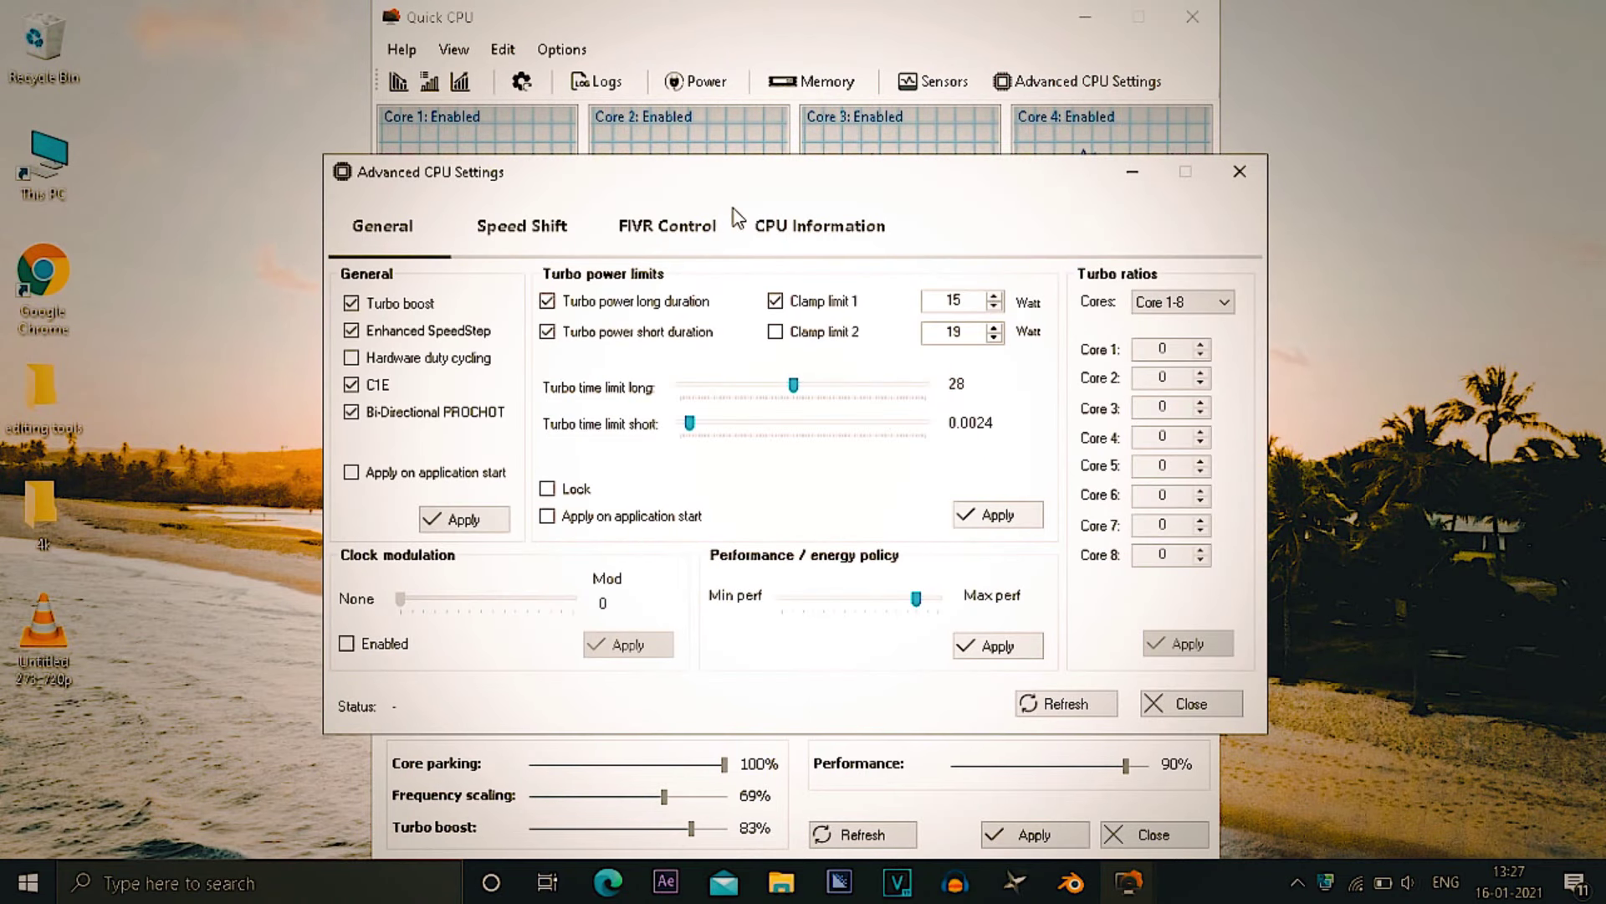
pyautogui.click(780, 216)
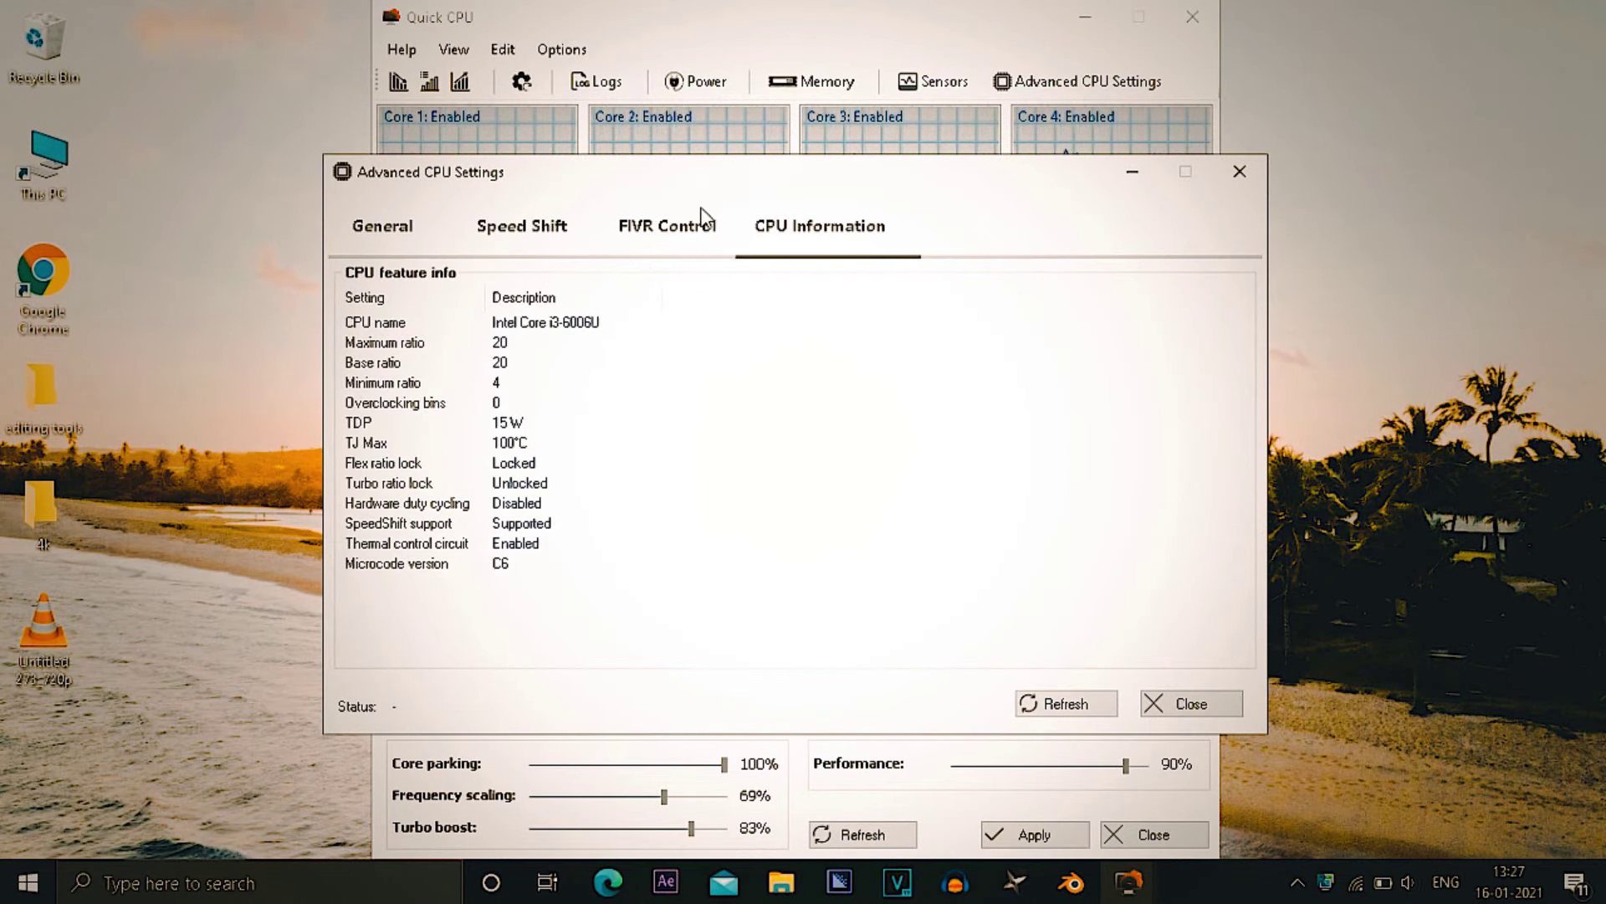
pyautogui.click(665, 226)
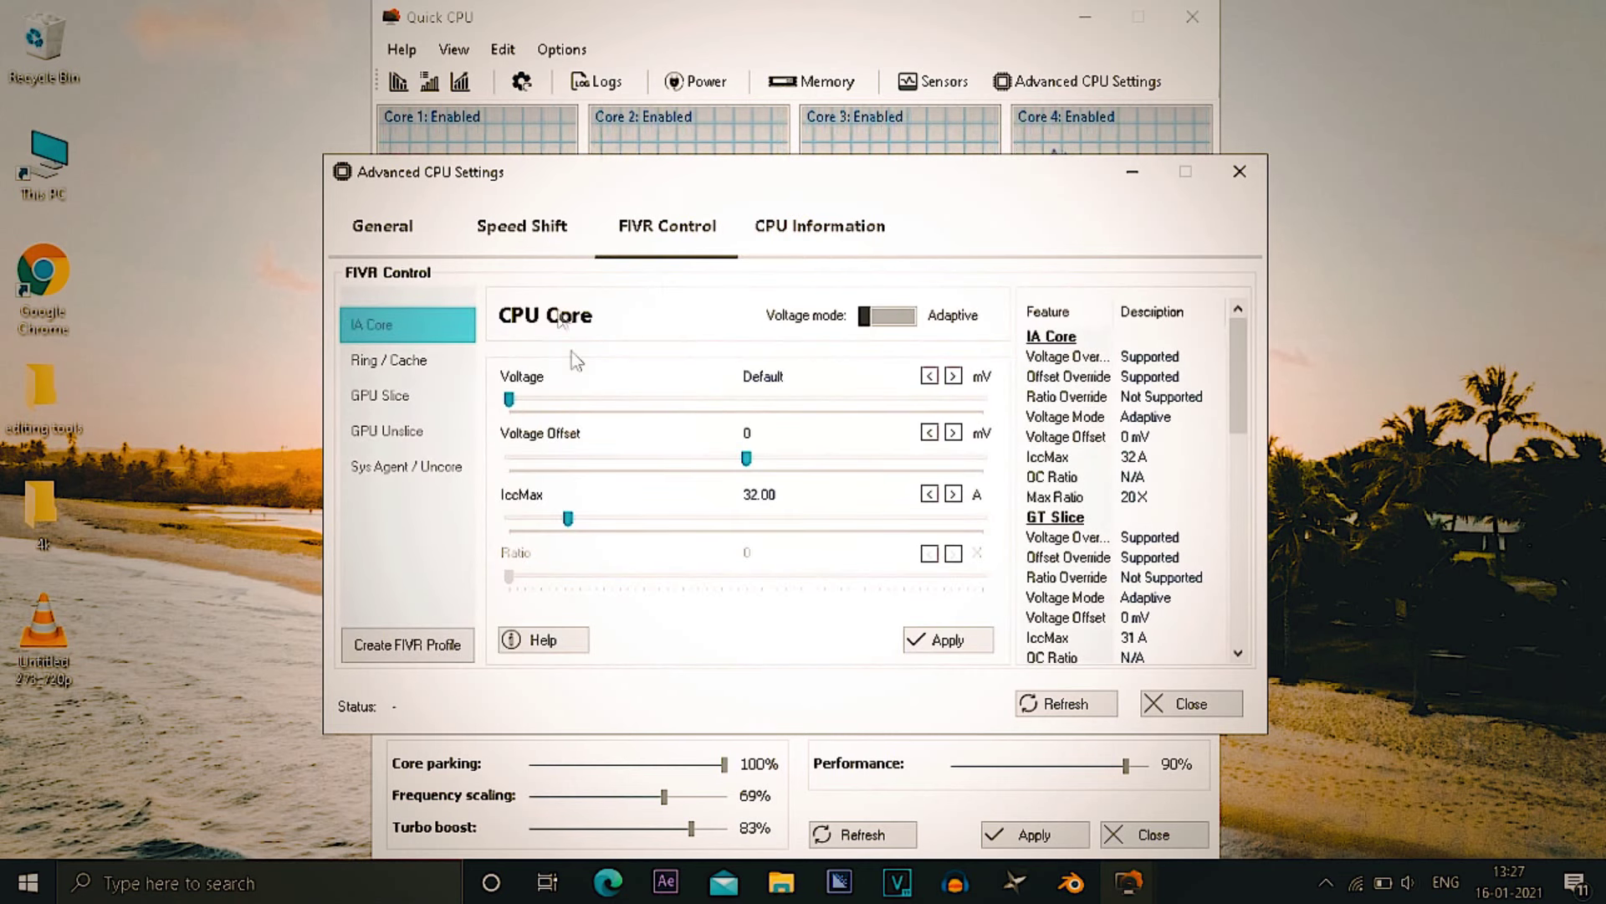
pyautogui.click(510, 228)
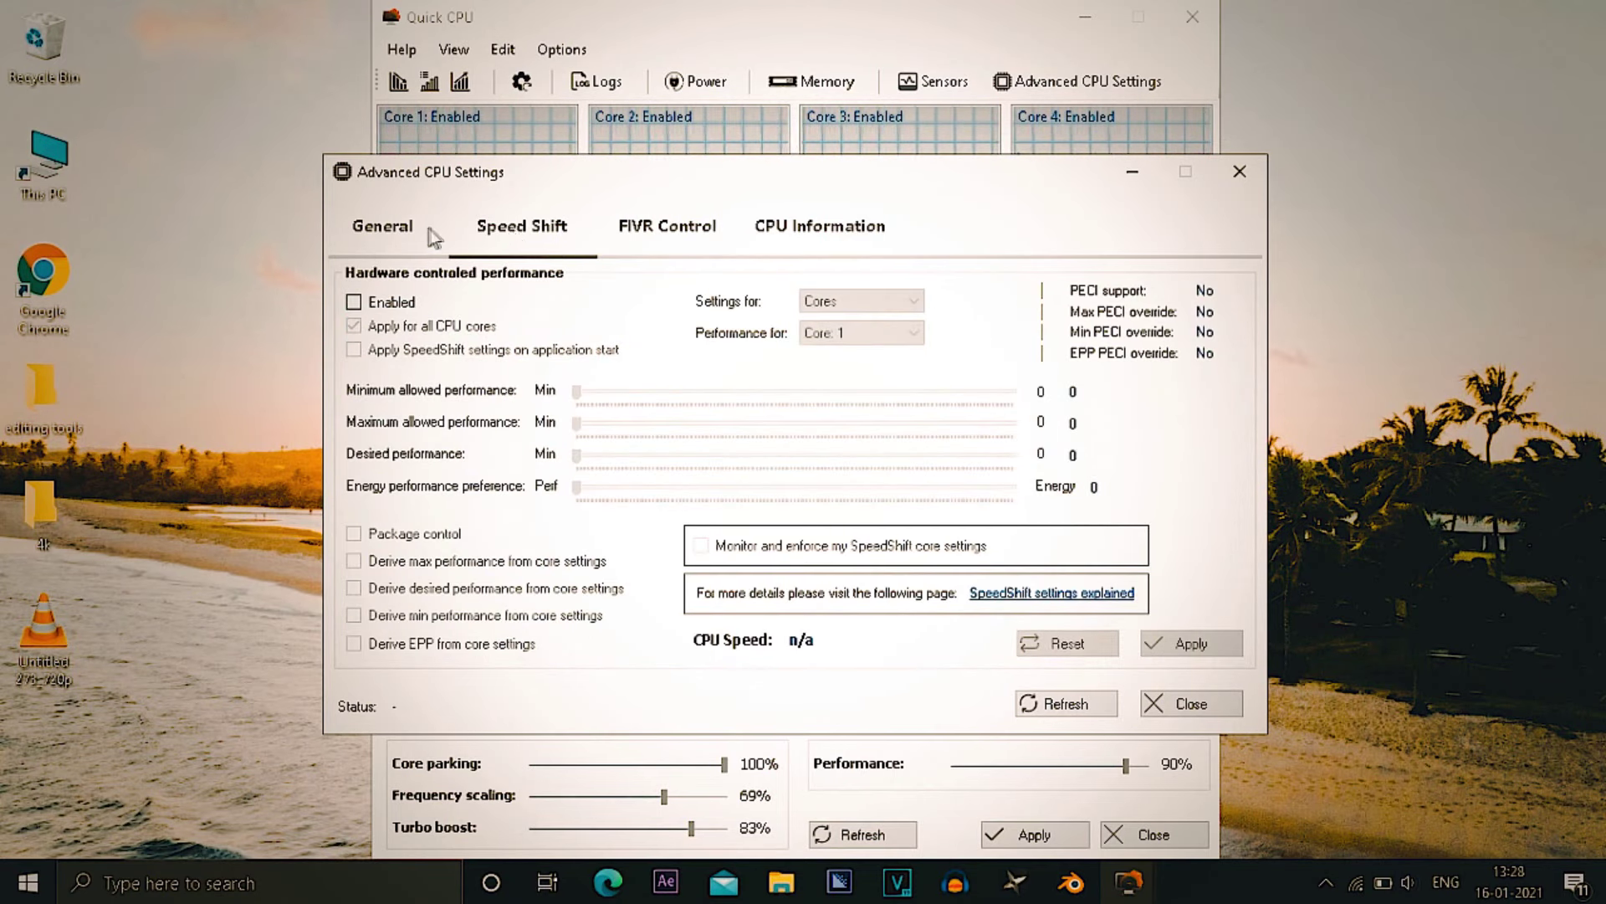
pyautogui.click(382, 228)
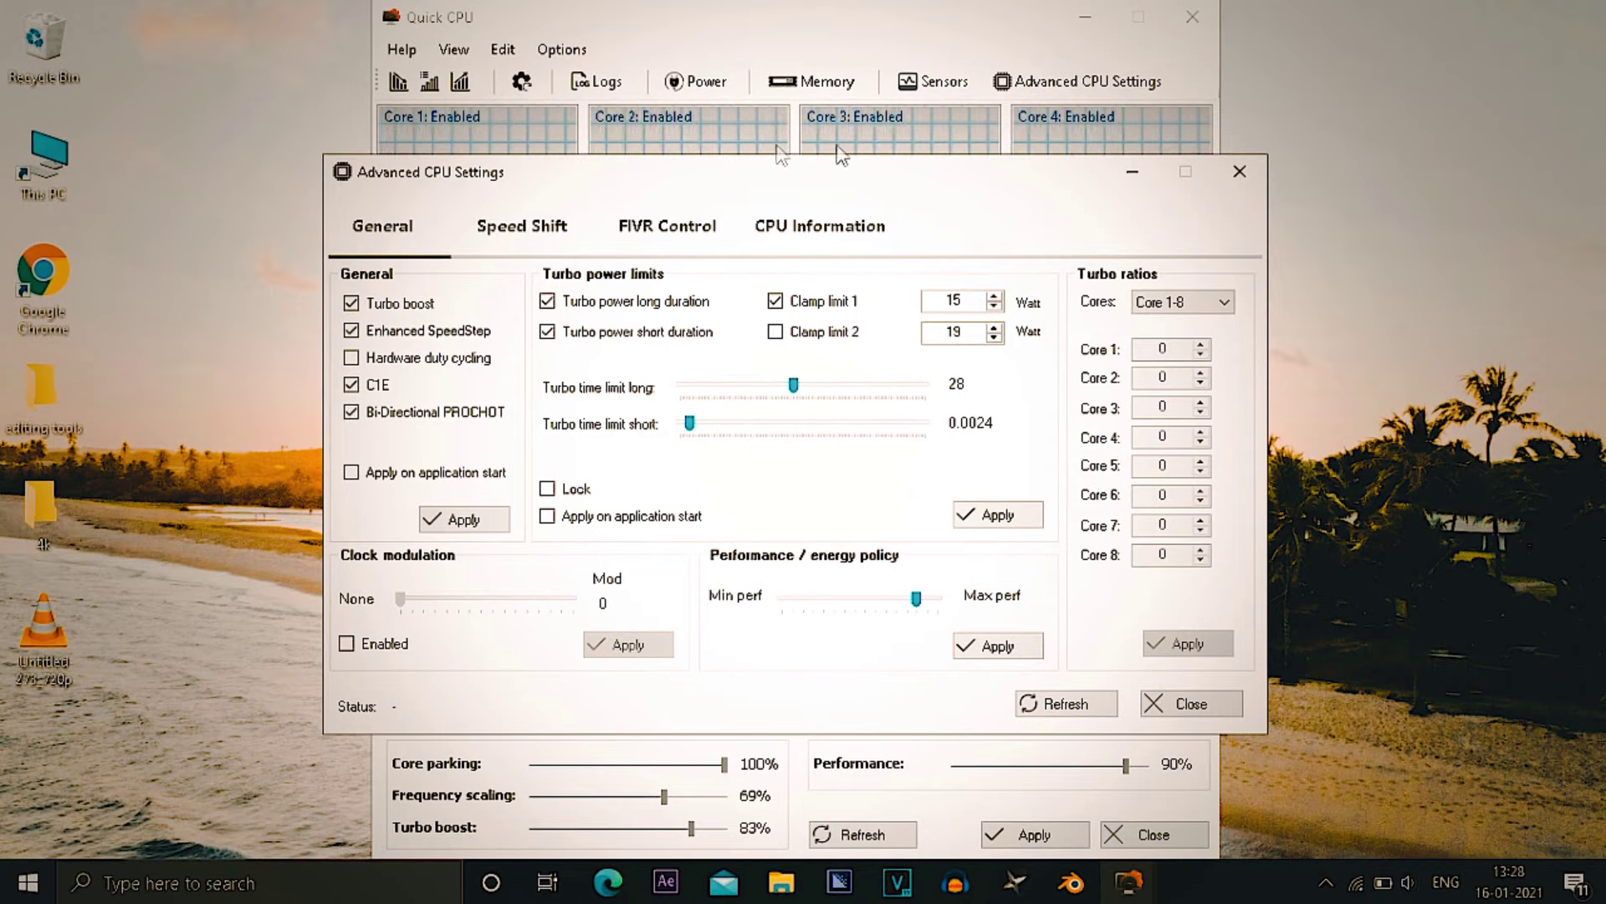
pyautogui.click(1203, 299)
pyautogui.click(1193, 299)
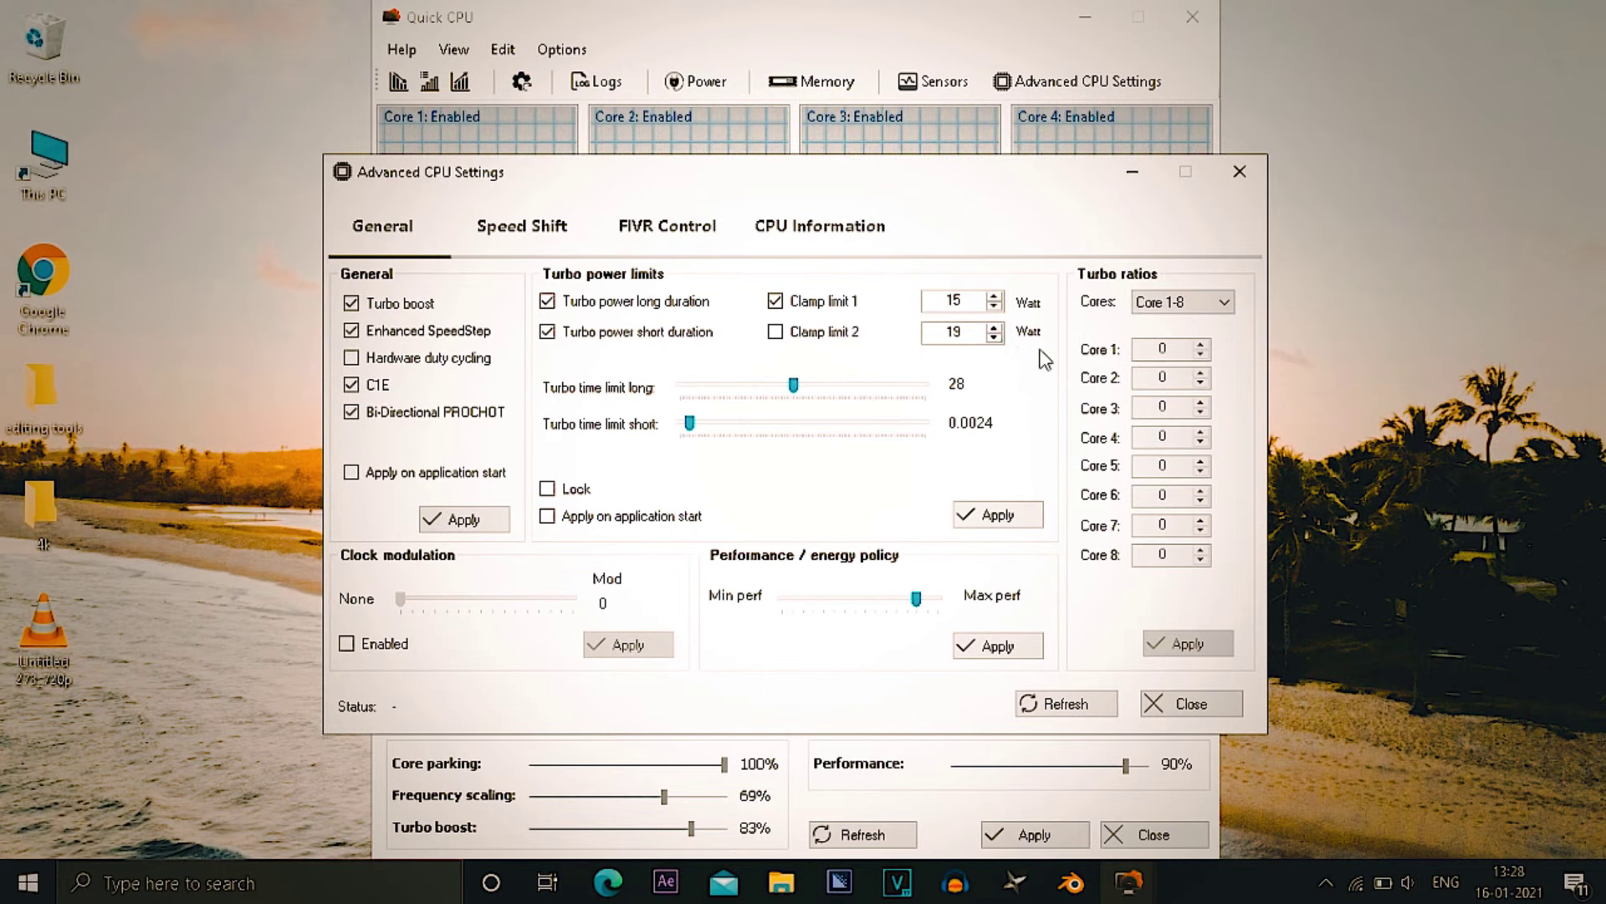
pyautogui.click(1171, 700)
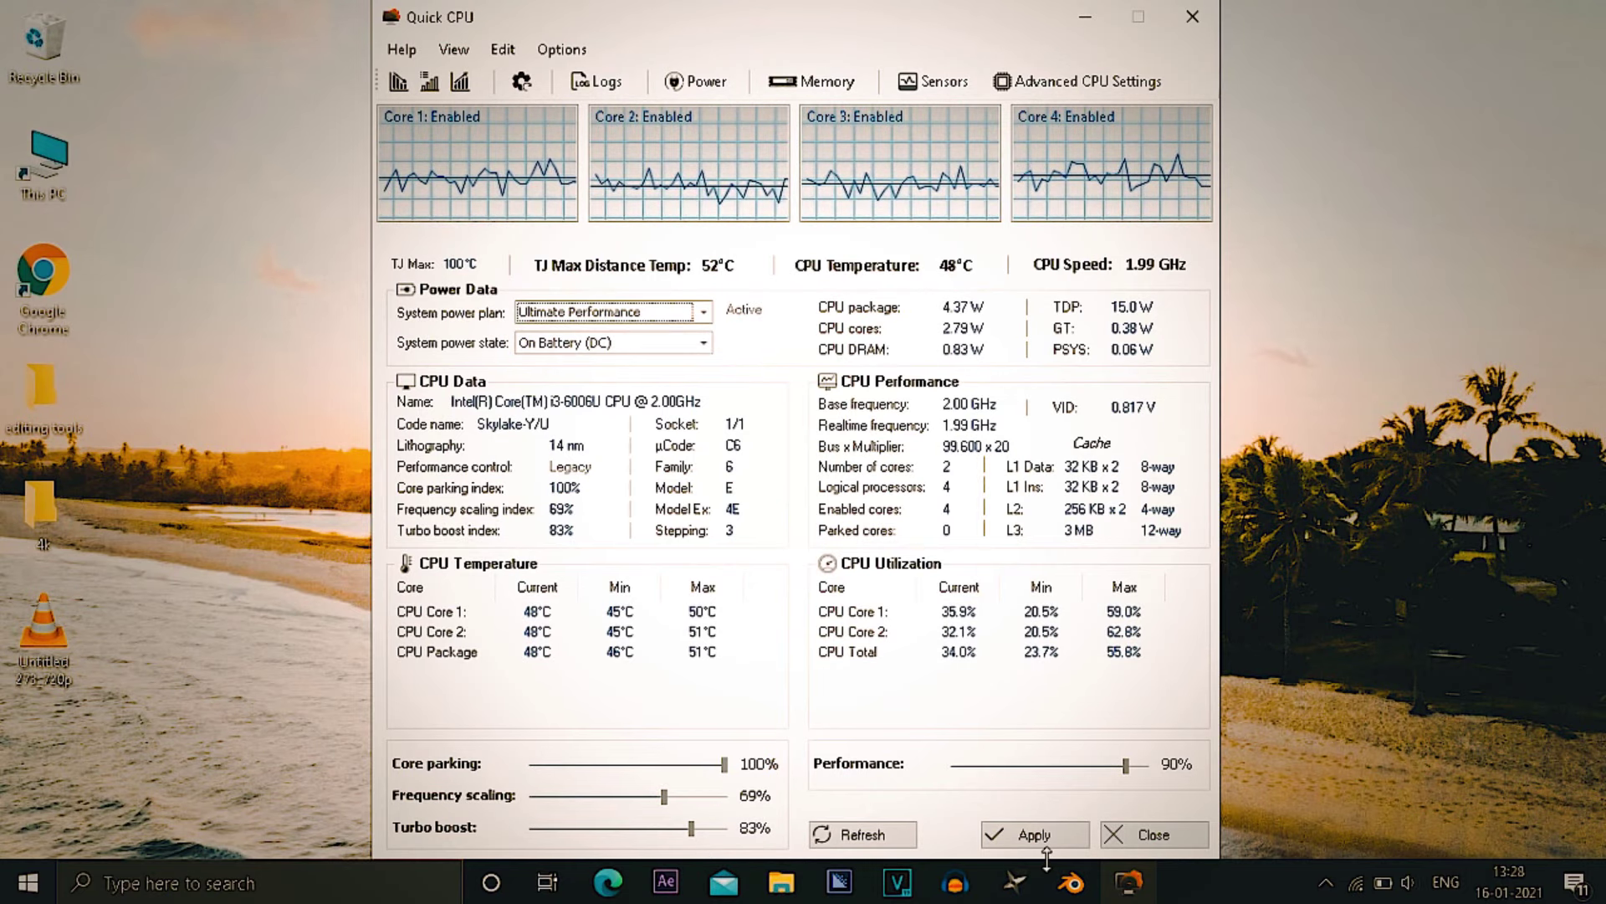
# - Apply core parking 100%, turbo boost 83%, performance 90%, then close Quick CPU
pyautogui.click(1074, 841)
pyautogui.press('Return')
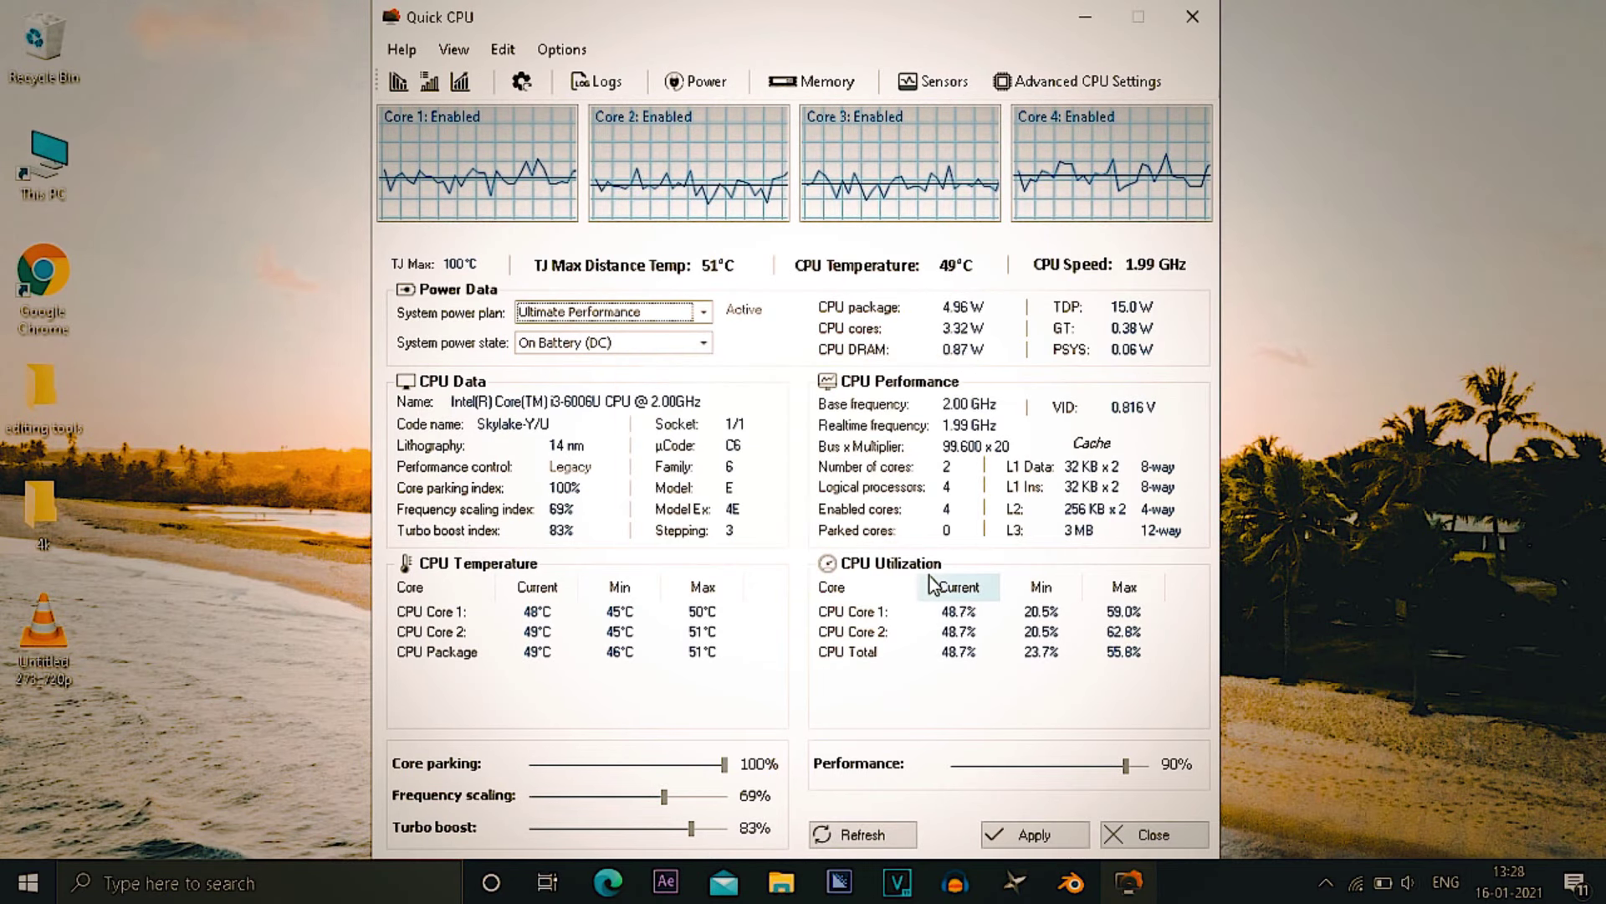
pyautogui.click(1202, 13)
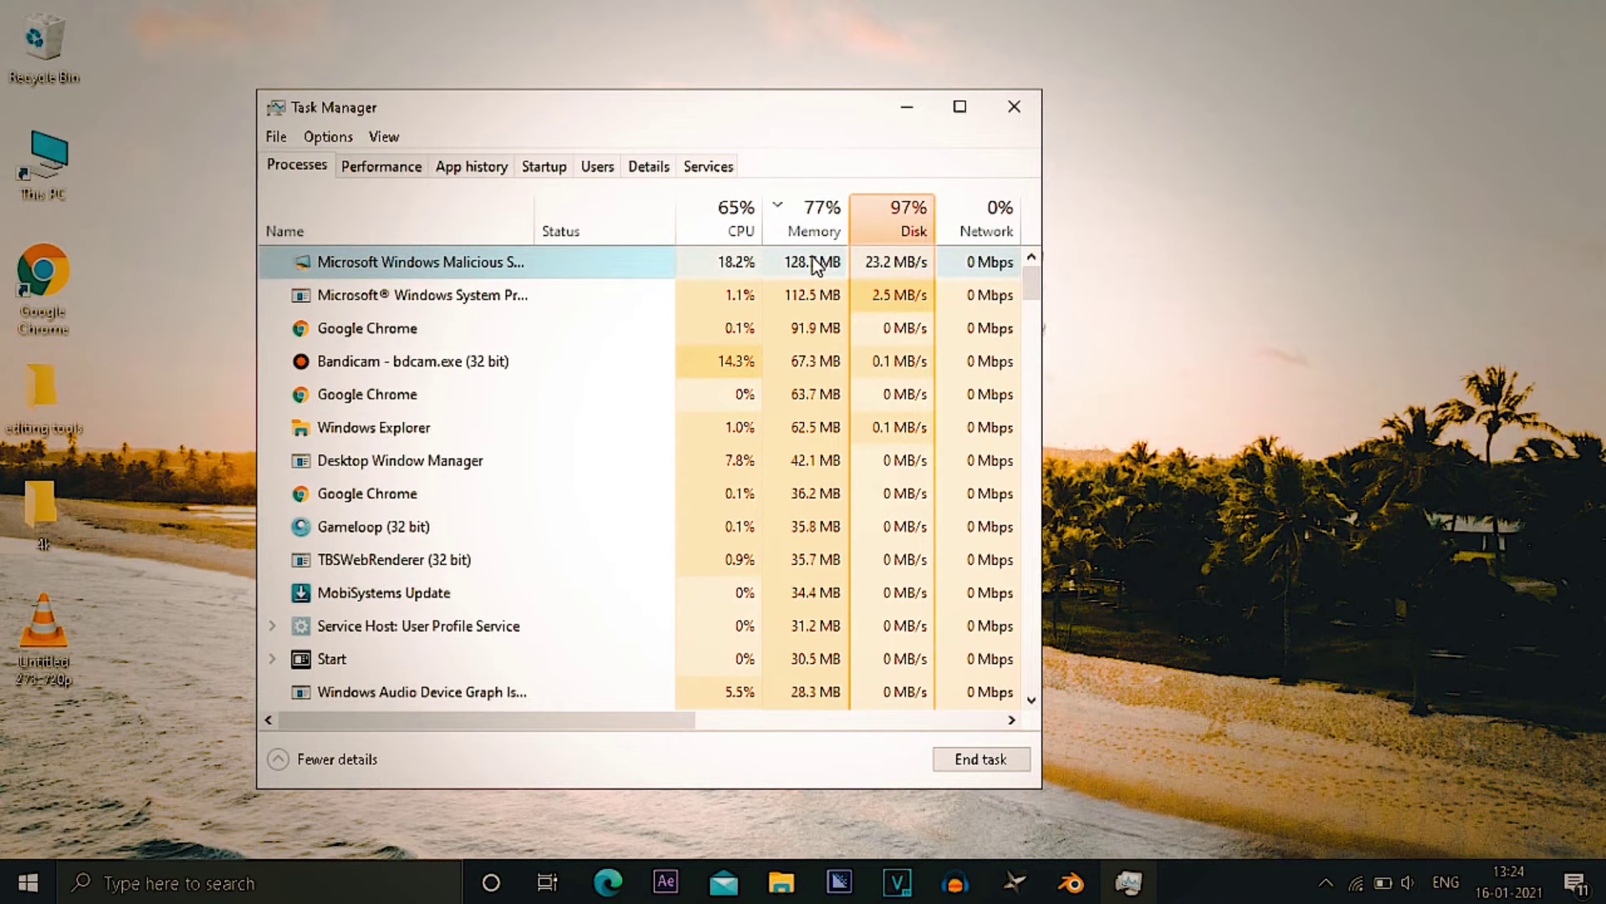
# - End the SrTasks.exe process from the Details tab in a maximized Task Manager
pyautogui.click(404, 270)
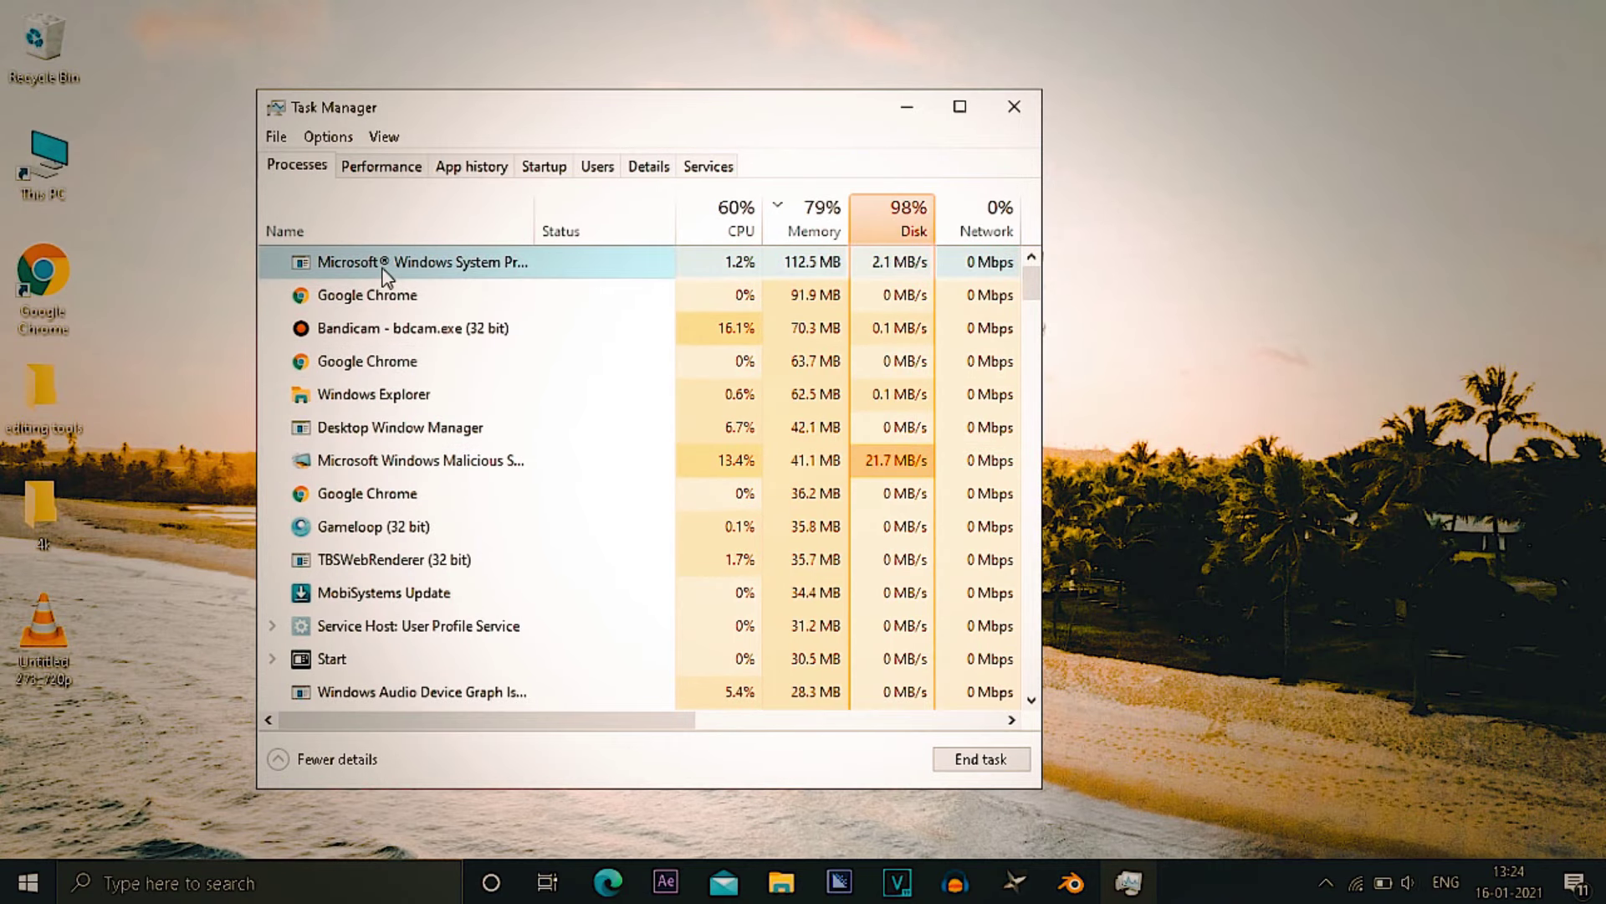
pyautogui.rightClick(385, 276)
pyautogui.doubleClick(757, 107)
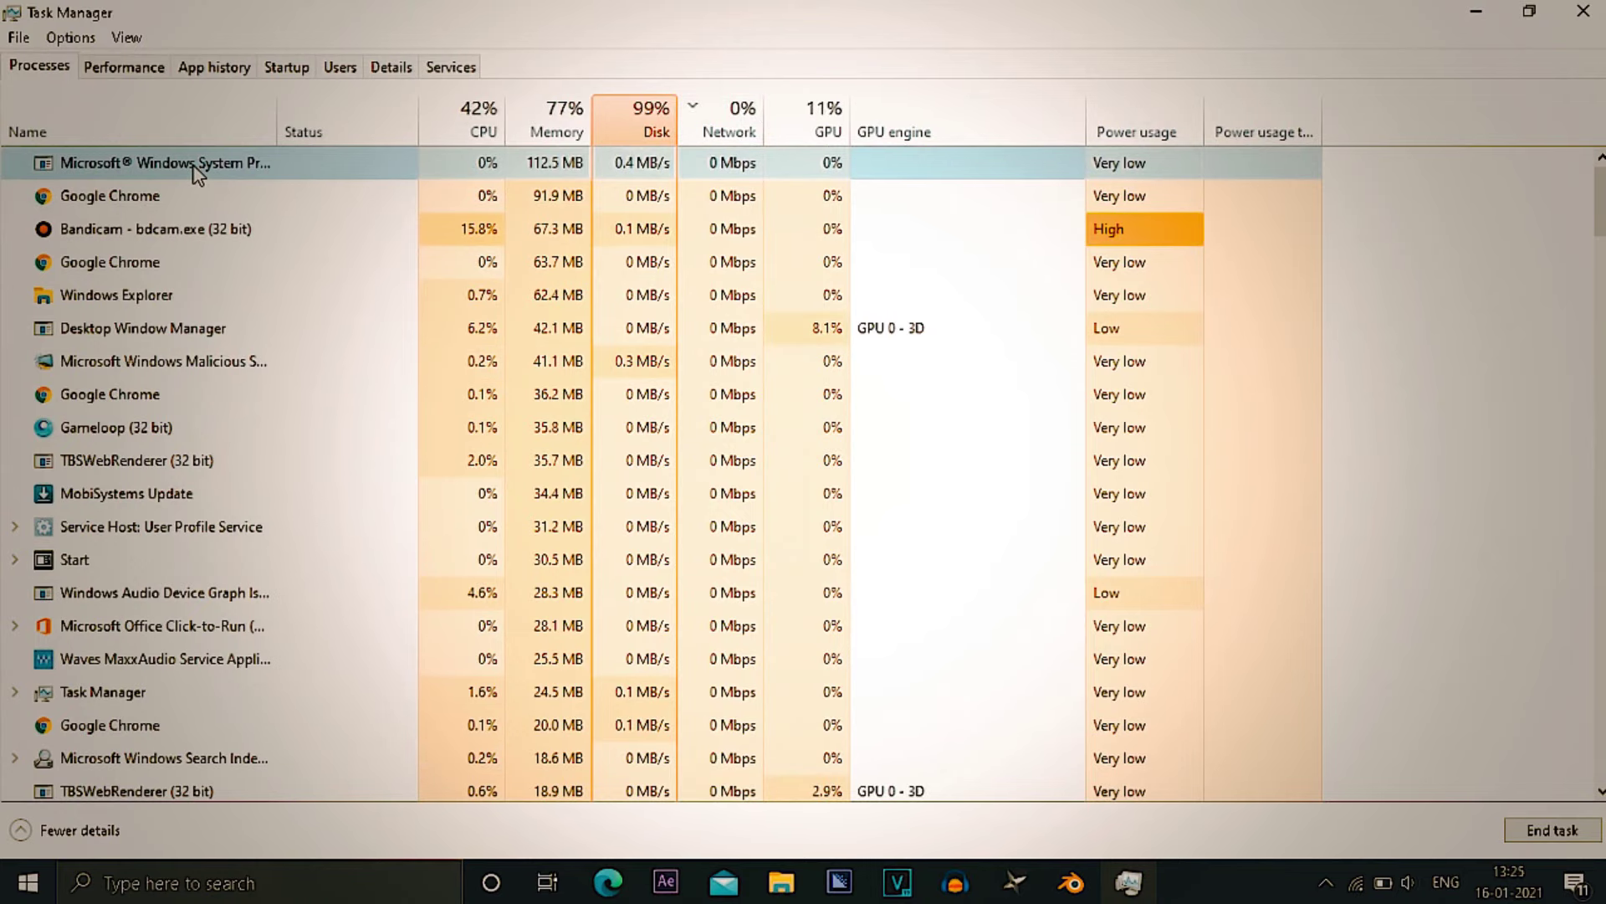
pyautogui.rightClick(222, 164)
pyautogui.click(269, 311)
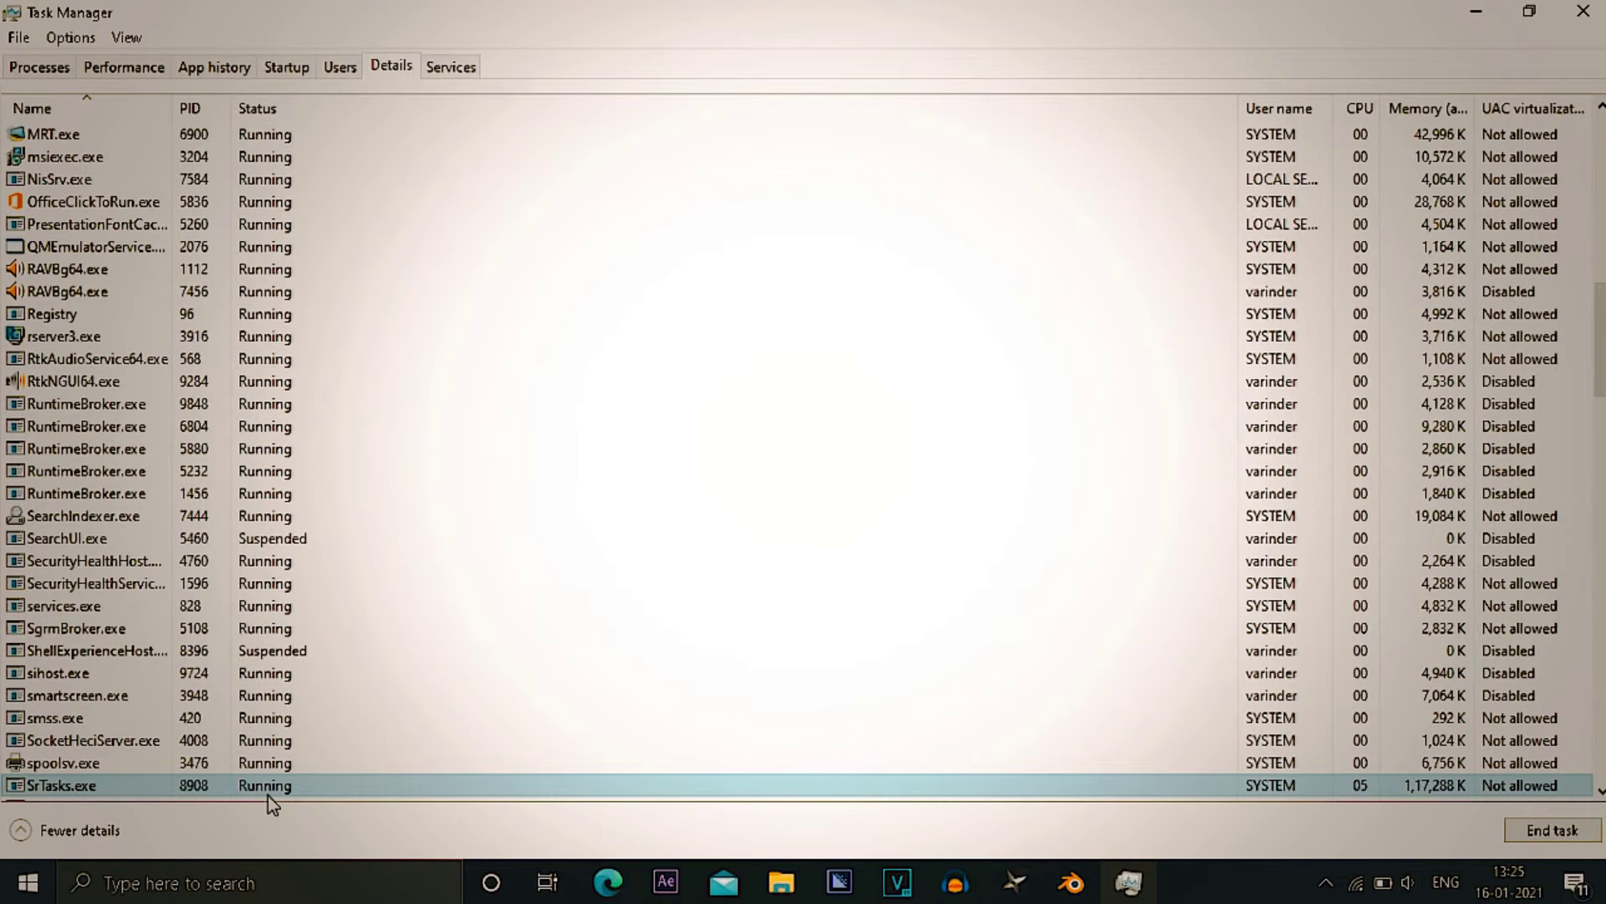
pyautogui.press('Delete')
pyautogui.press('Return')
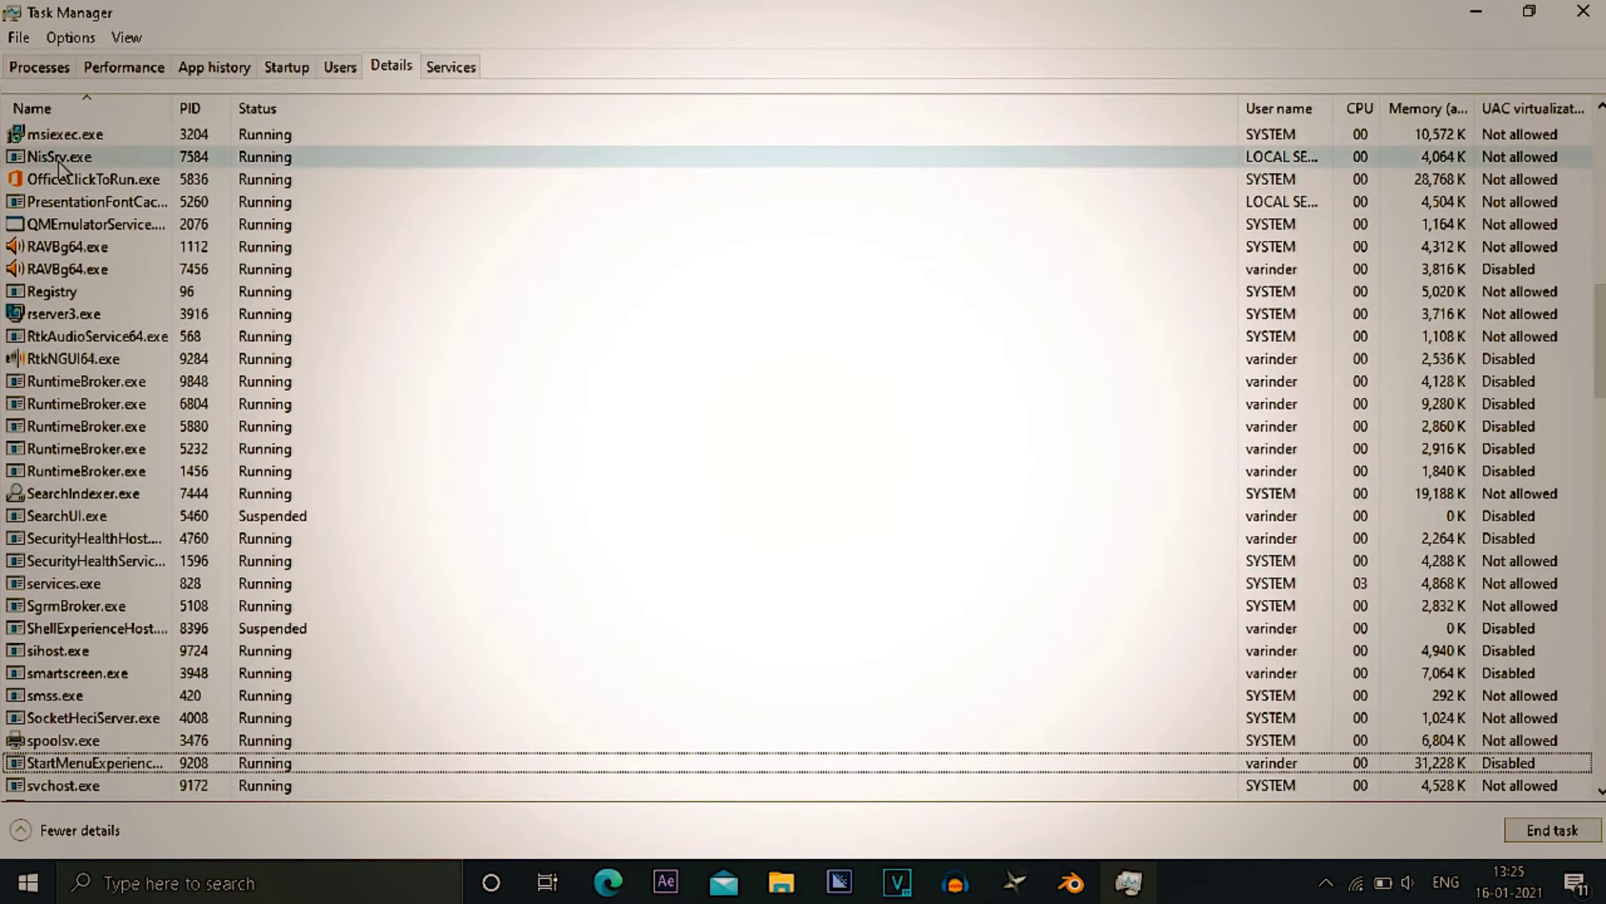
pyautogui.click(62, 66)
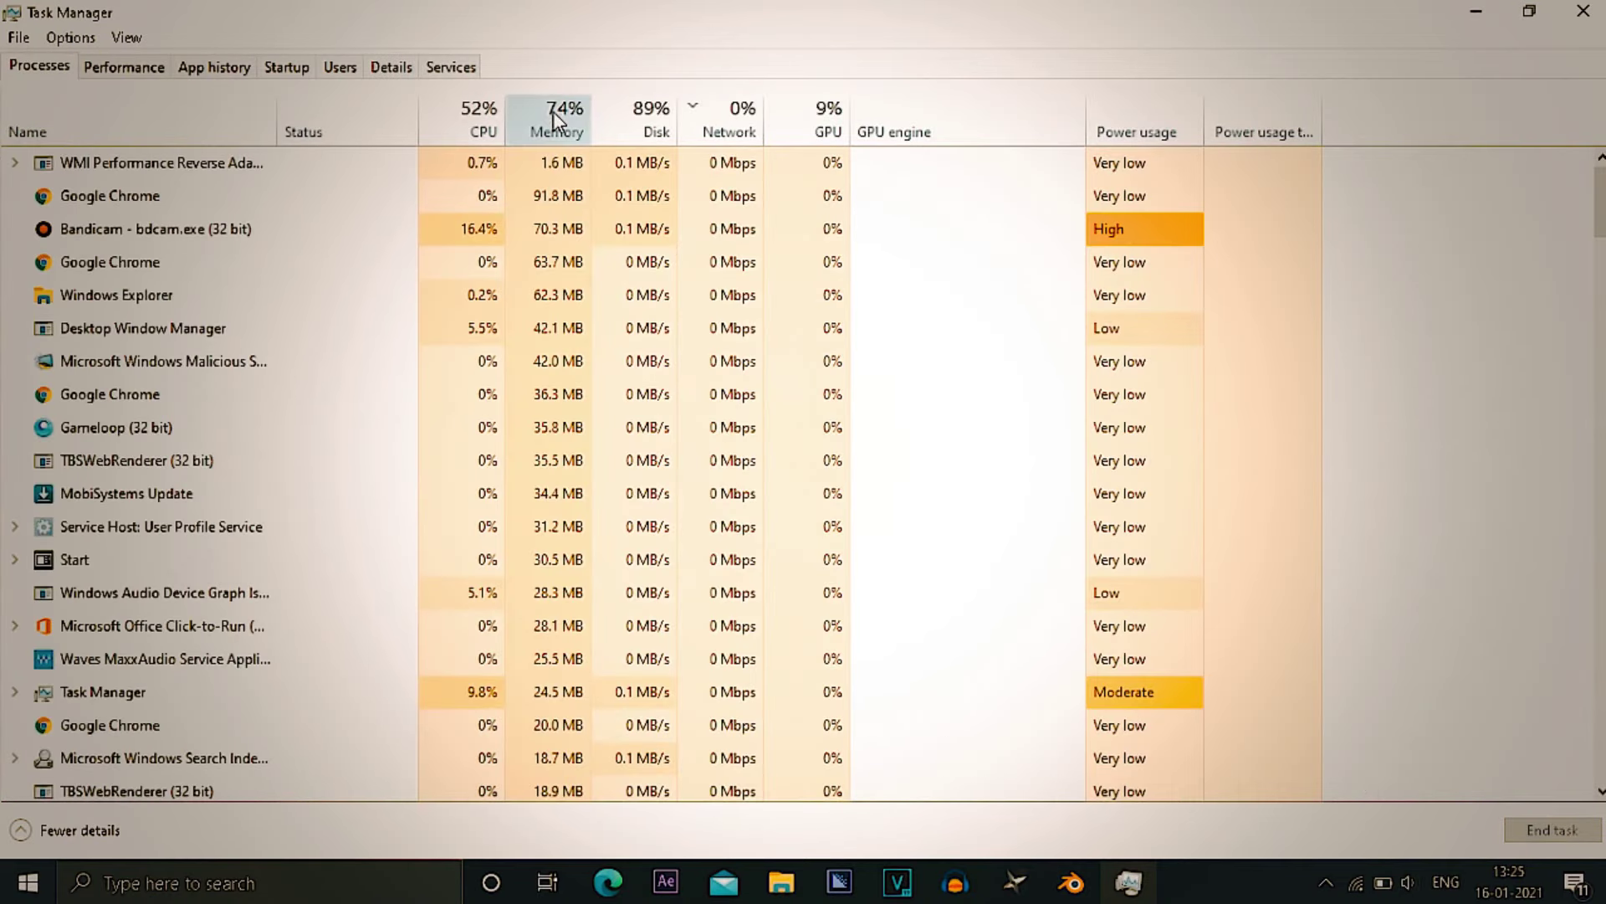
# - Sort processes by memory and end Google Chrome, the malicious-software scanner, Gameloop and MobiSystems Update
pyautogui.click(554, 112)
pyautogui.click(586, 163)
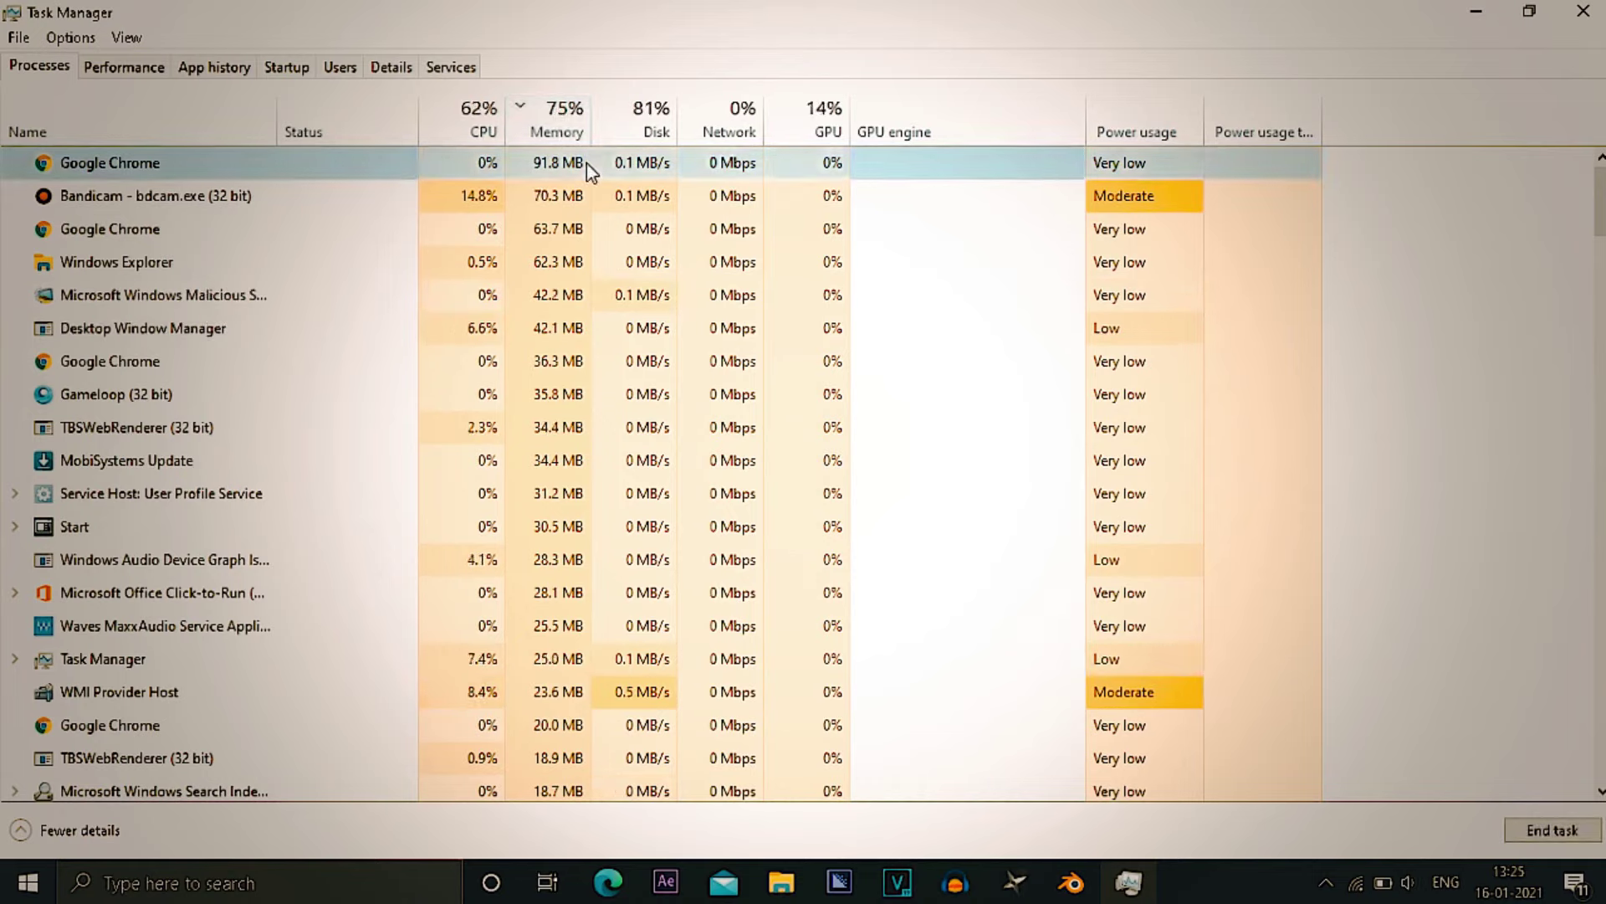
pyautogui.press('Delete')
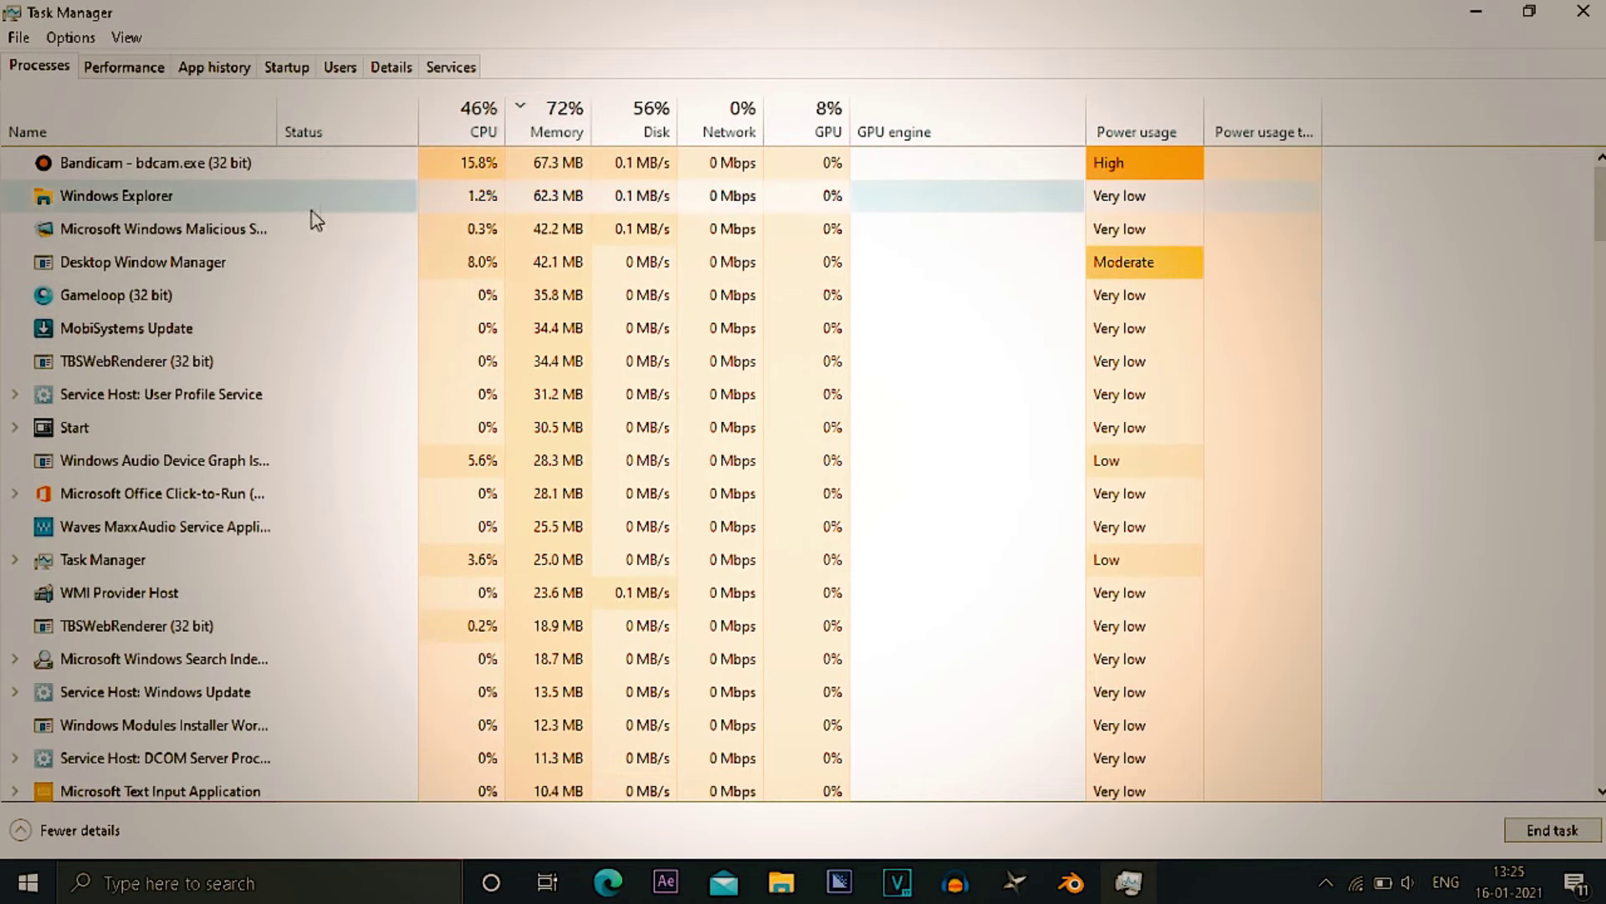
pyautogui.click(410, 228)
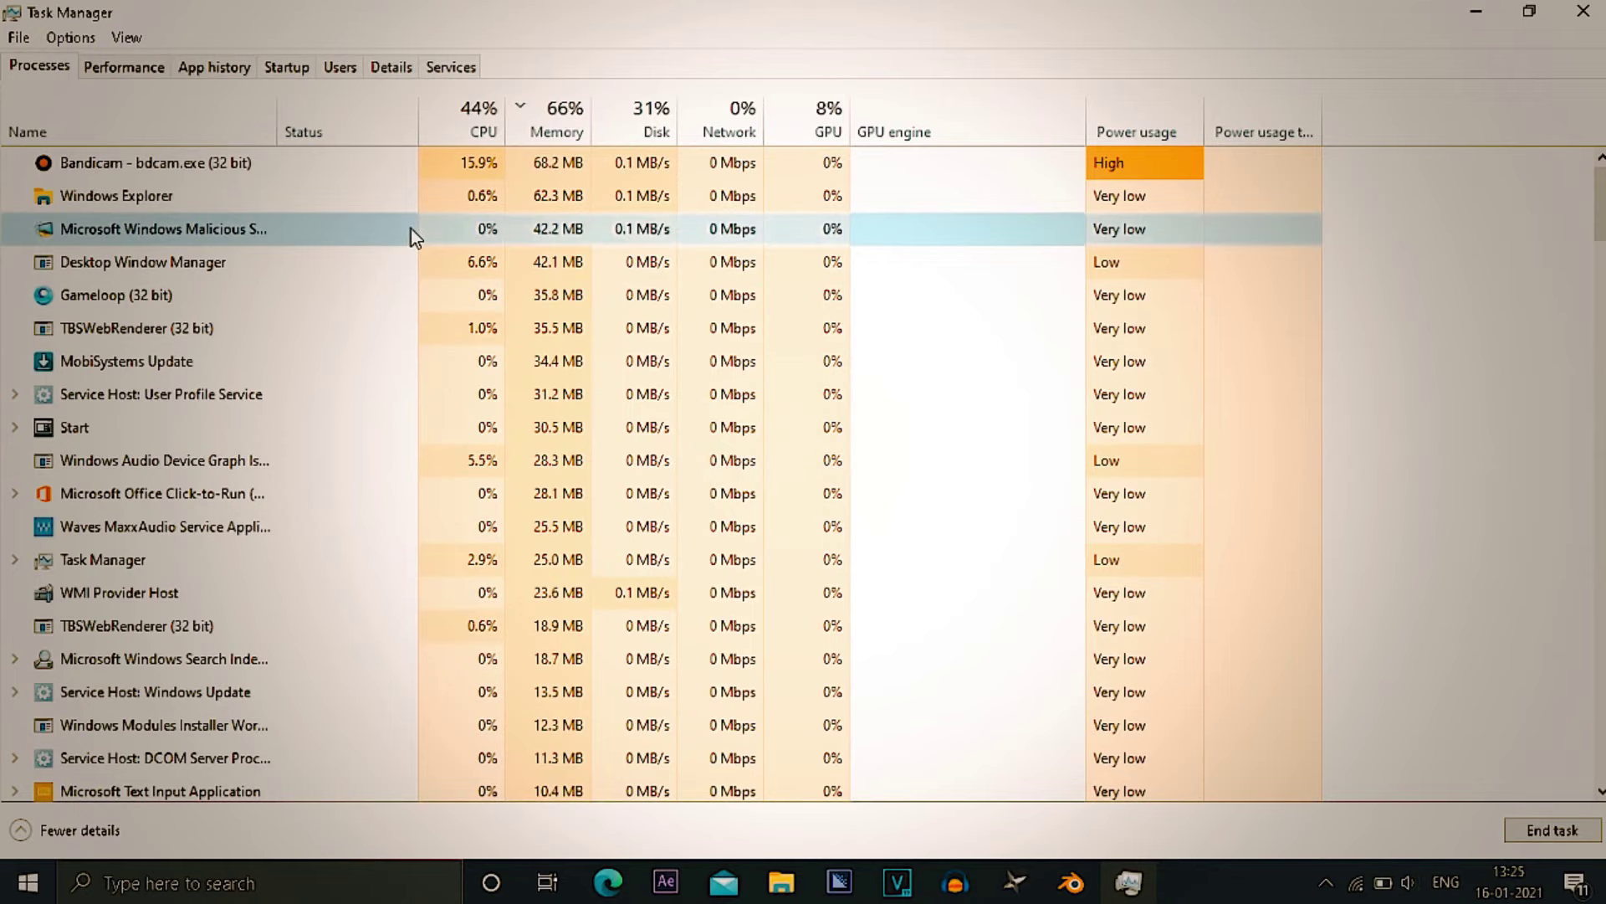
pyautogui.press('Delete')
pyautogui.click(470, 305)
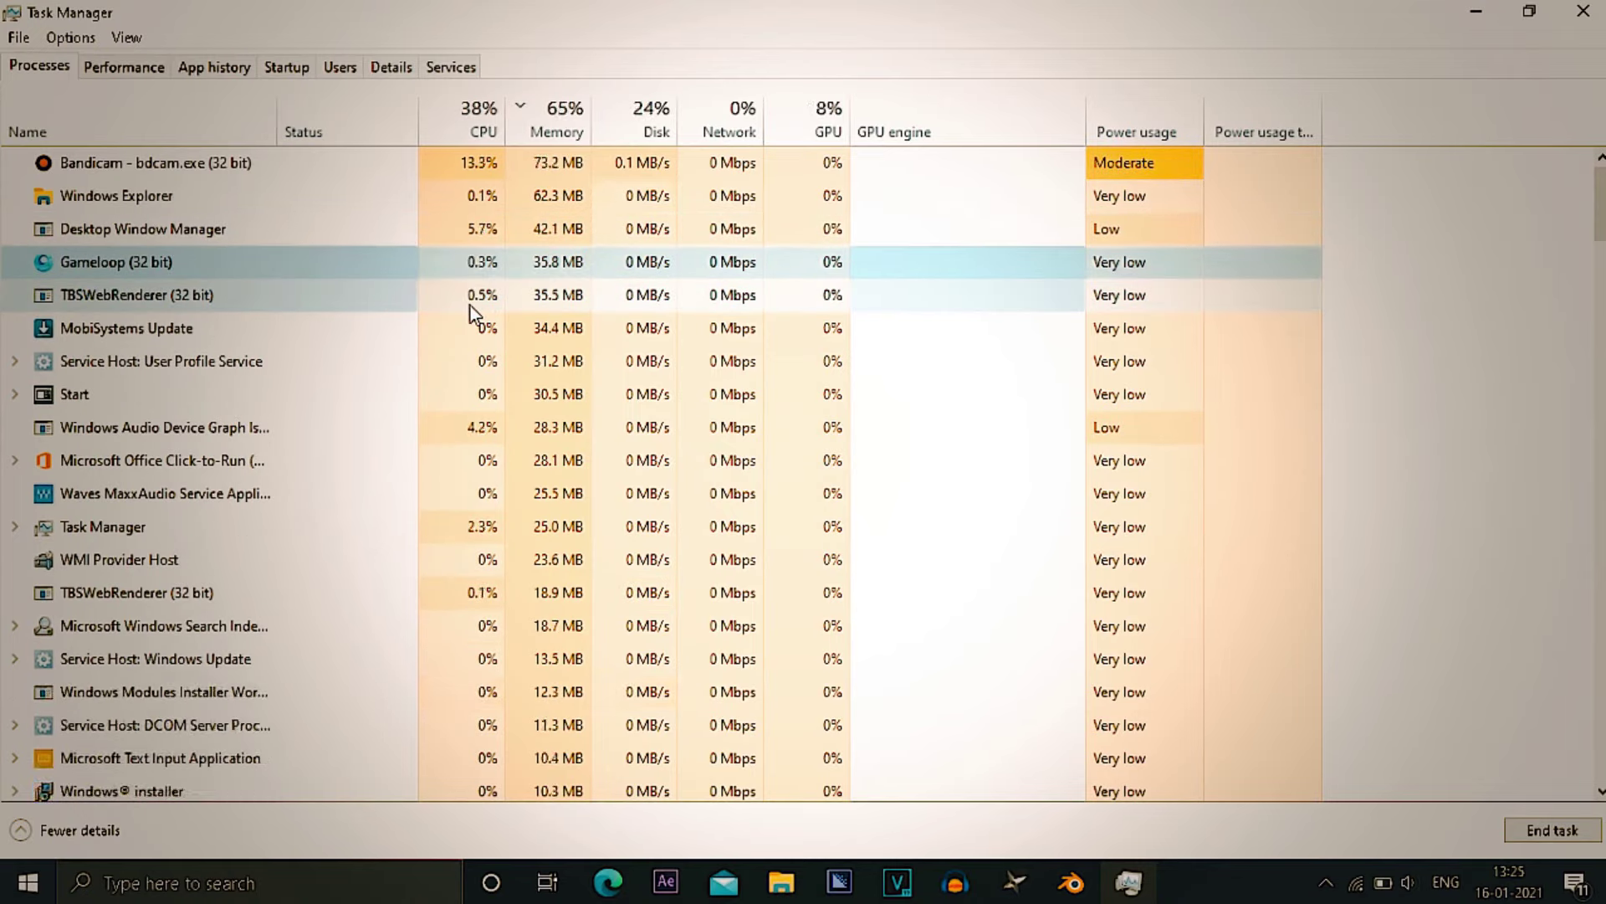
pyautogui.press('Delete')
pyautogui.click(470, 331)
pyautogui.click(468, 268)
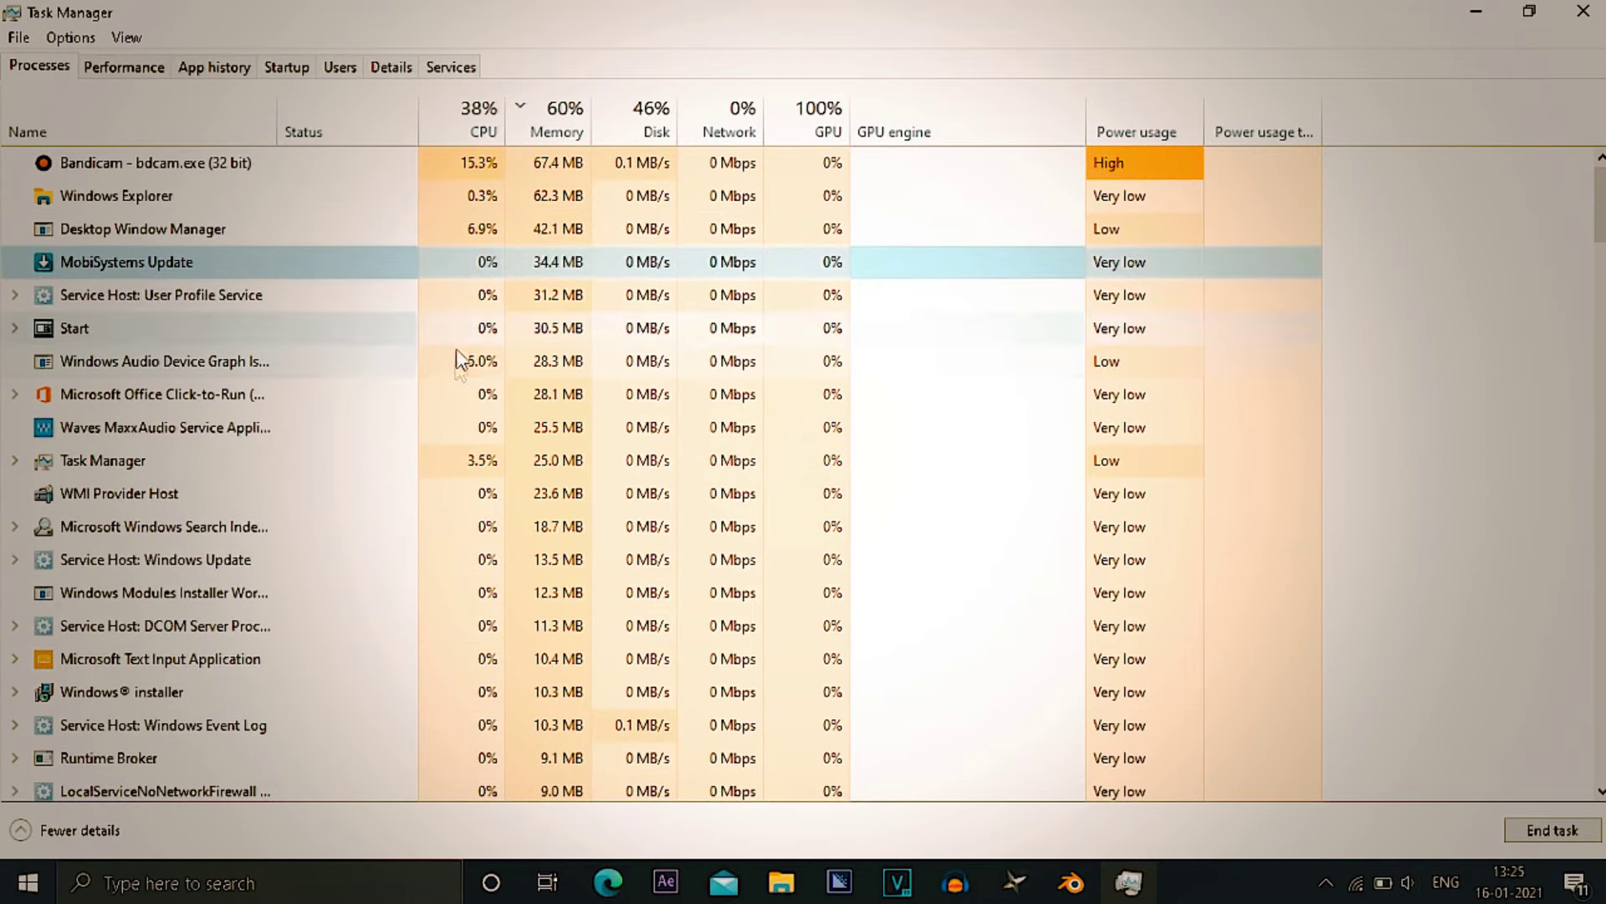
pyautogui.press('Delete')
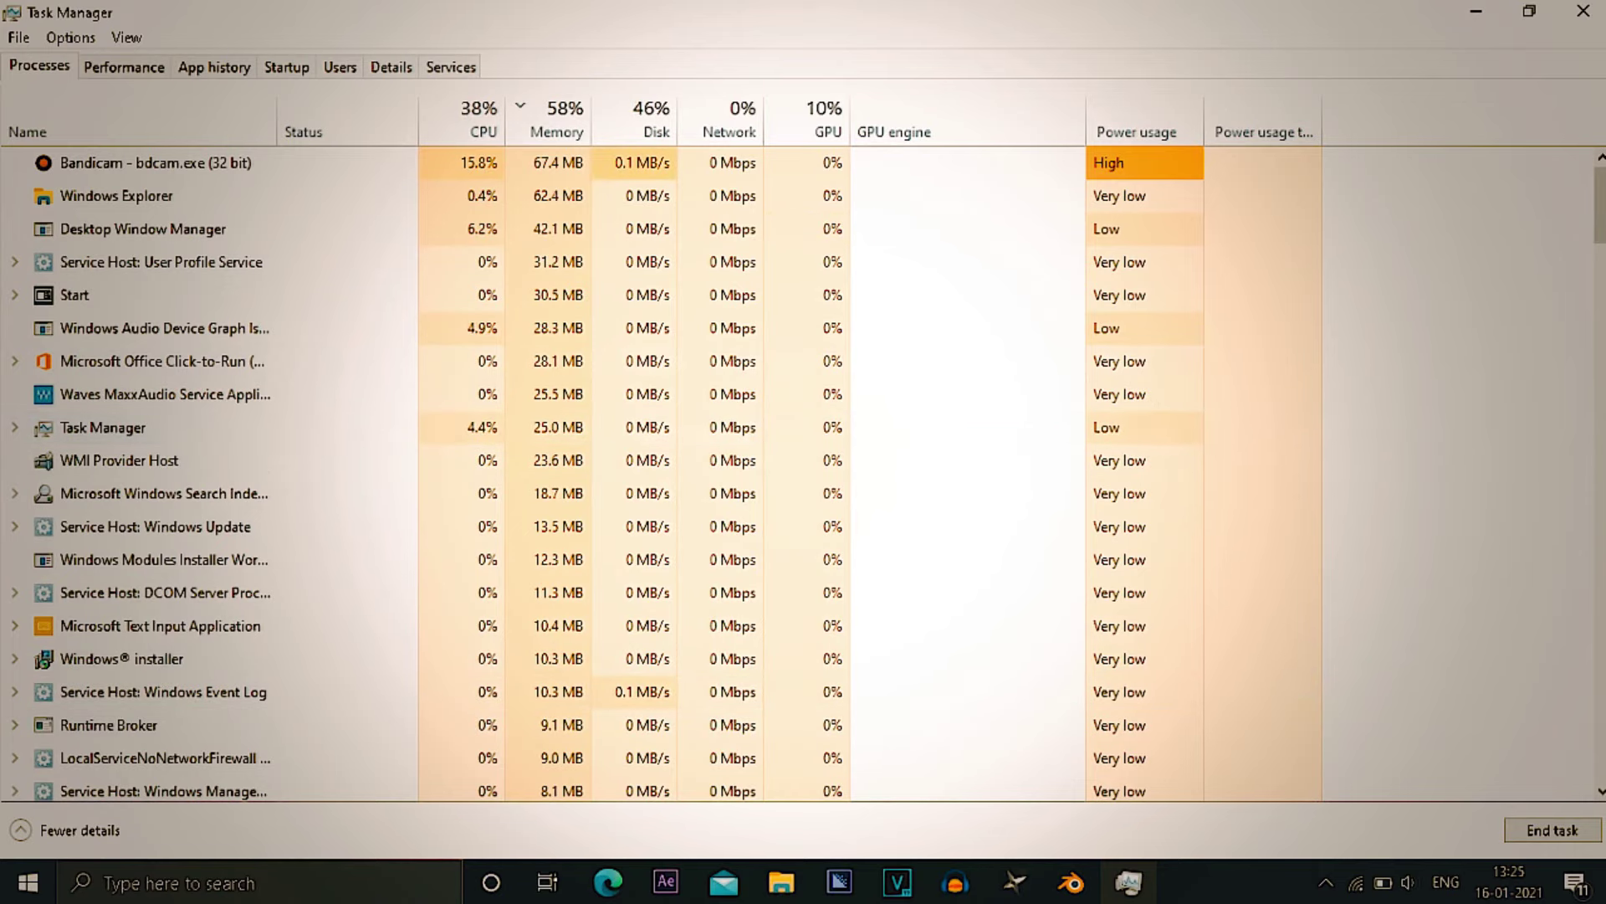
# - Inspect the service host groups and open the Services list from the Windows Update service
pyautogui.scroll(-6, 59, 619)
pyautogui.scroll(6, 59, 619)
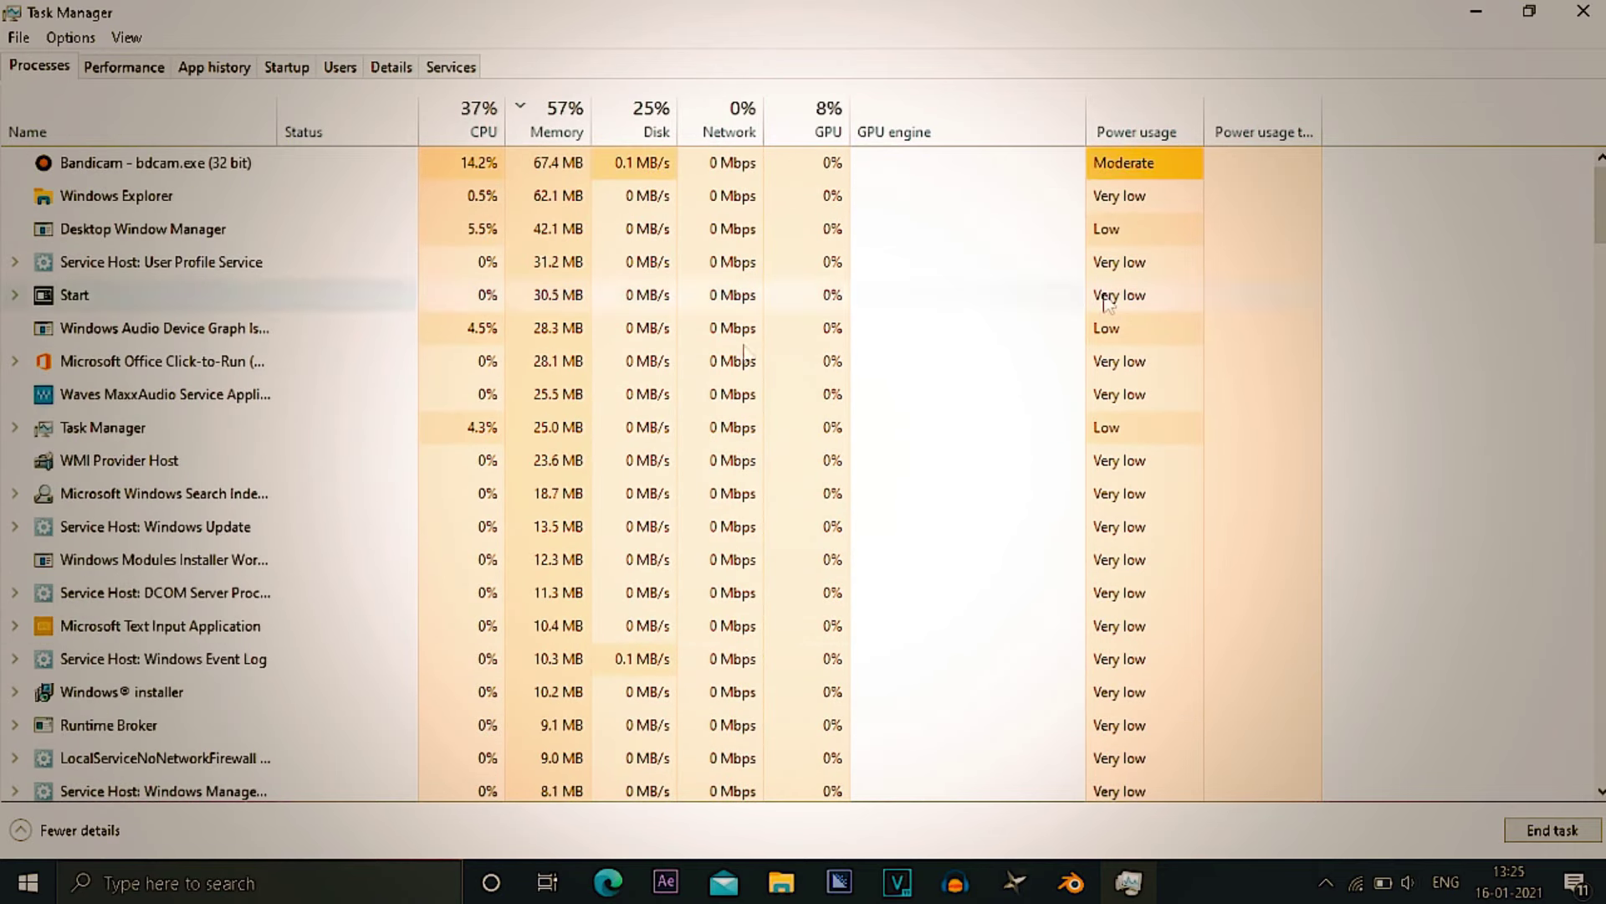
pyautogui.doubleClick(132, 595)
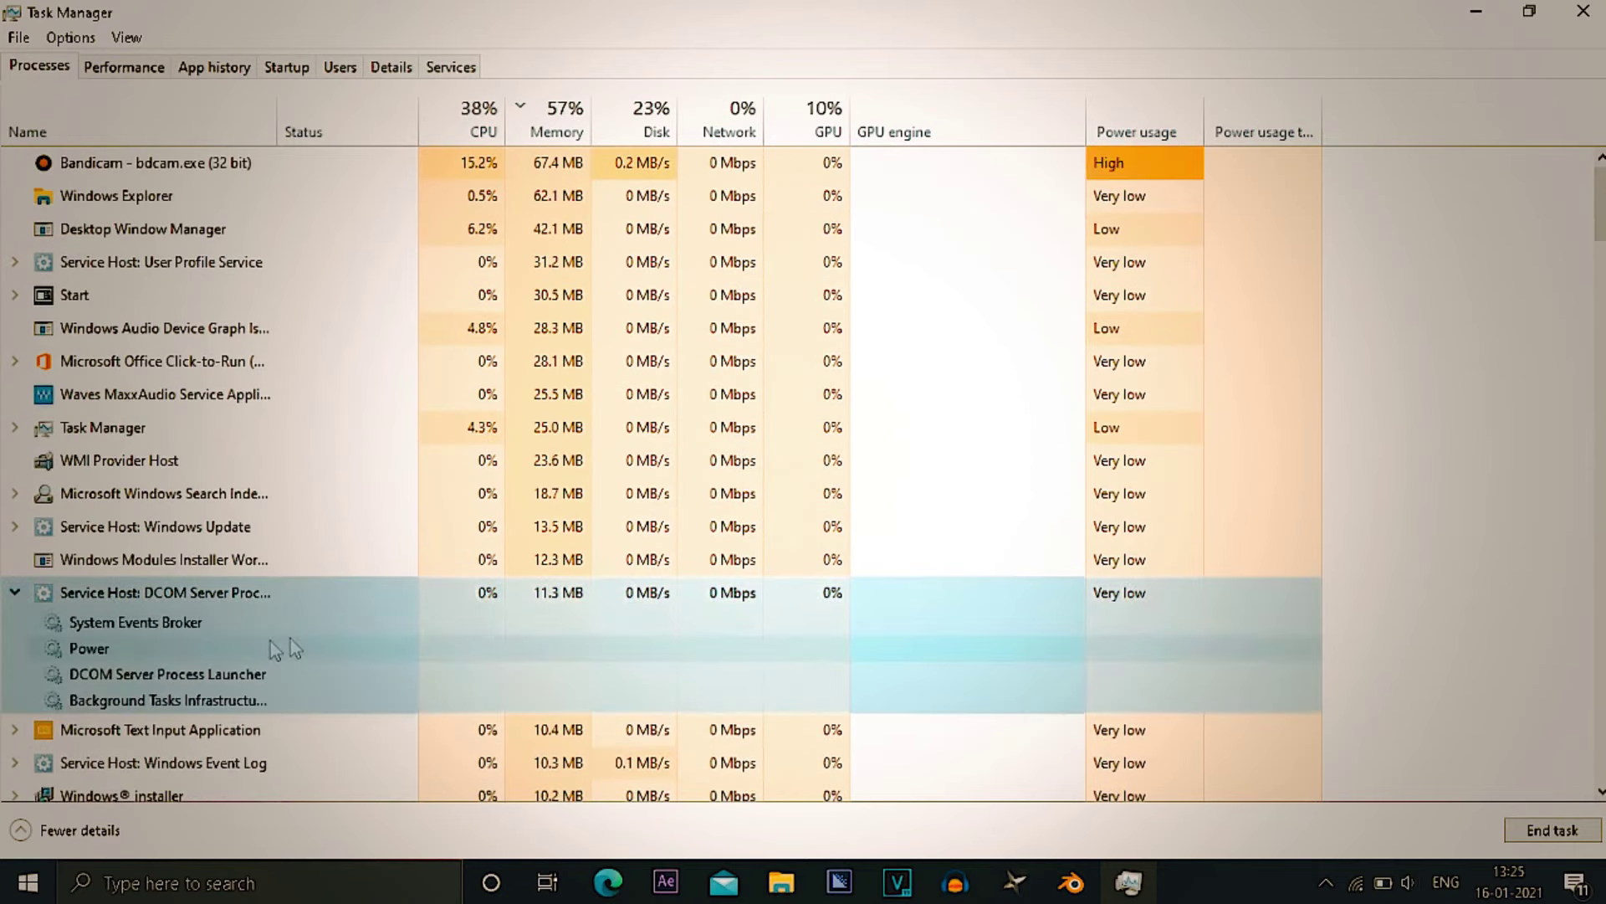
pyautogui.click(15, 593)
pyautogui.doubleClick(132, 536)
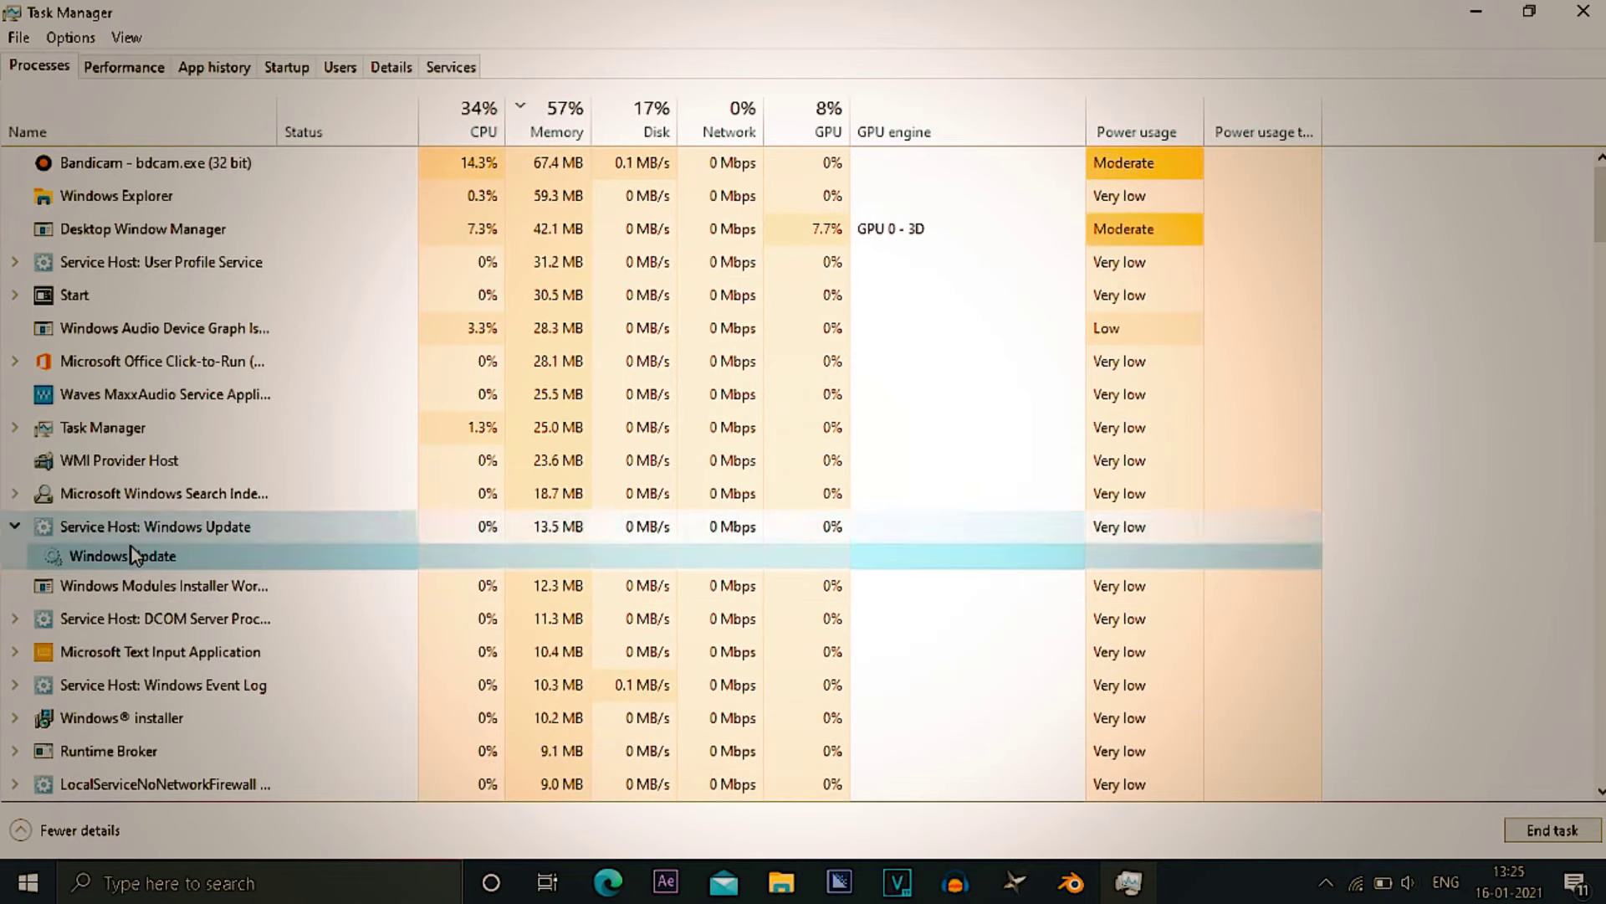
pyautogui.rightClick(132, 548)
pyautogui.click(224, 586)
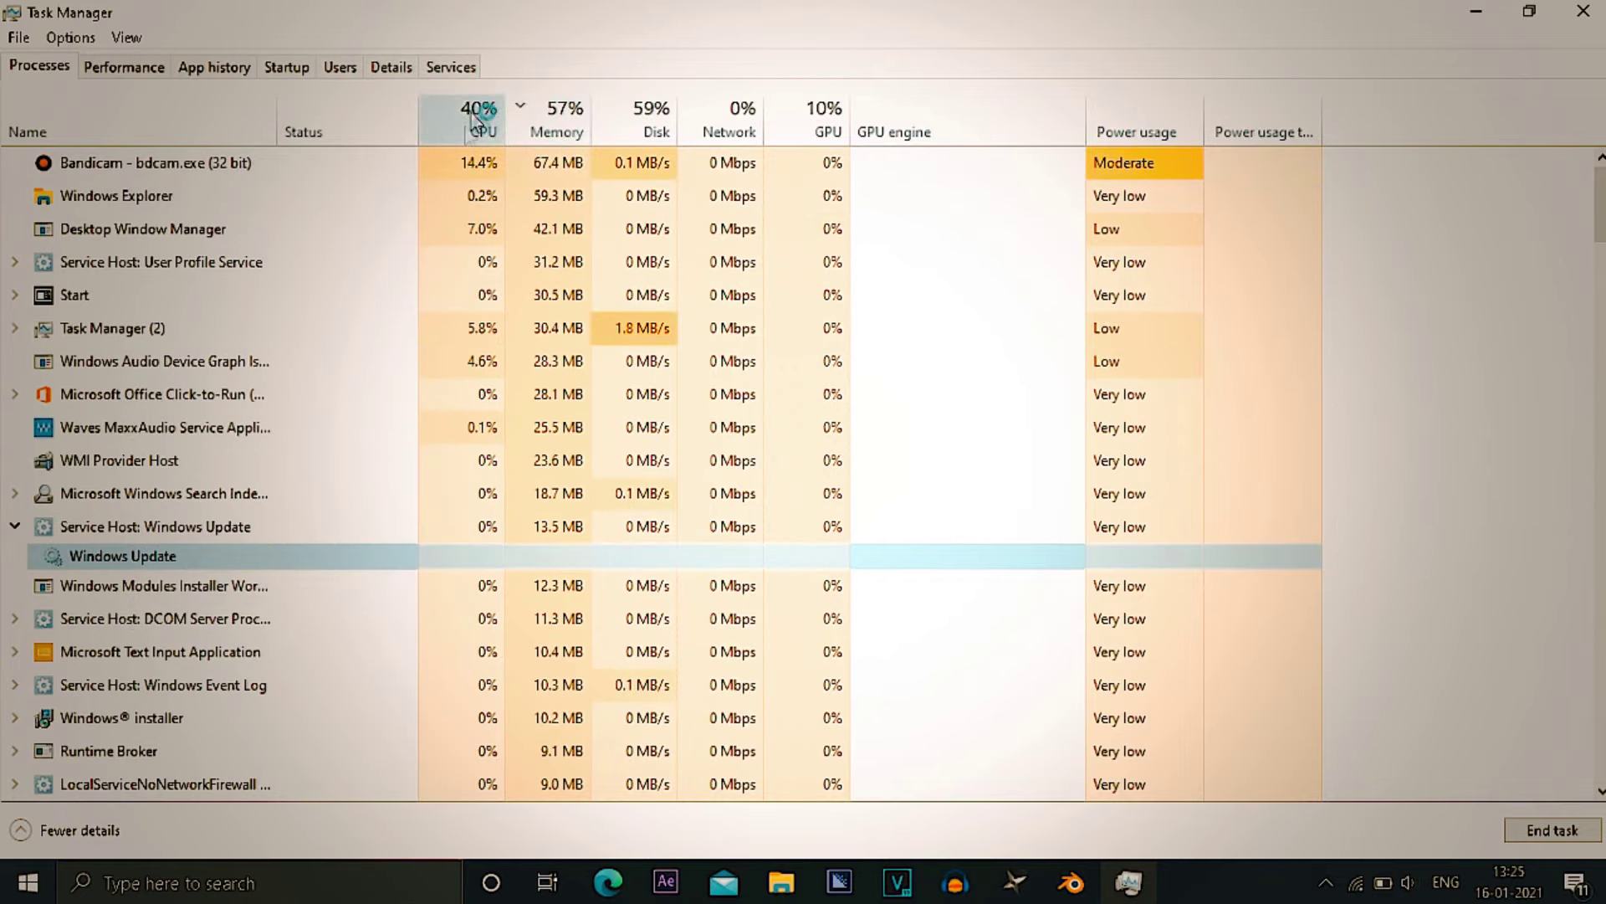
pyautogui.click(16, 262)
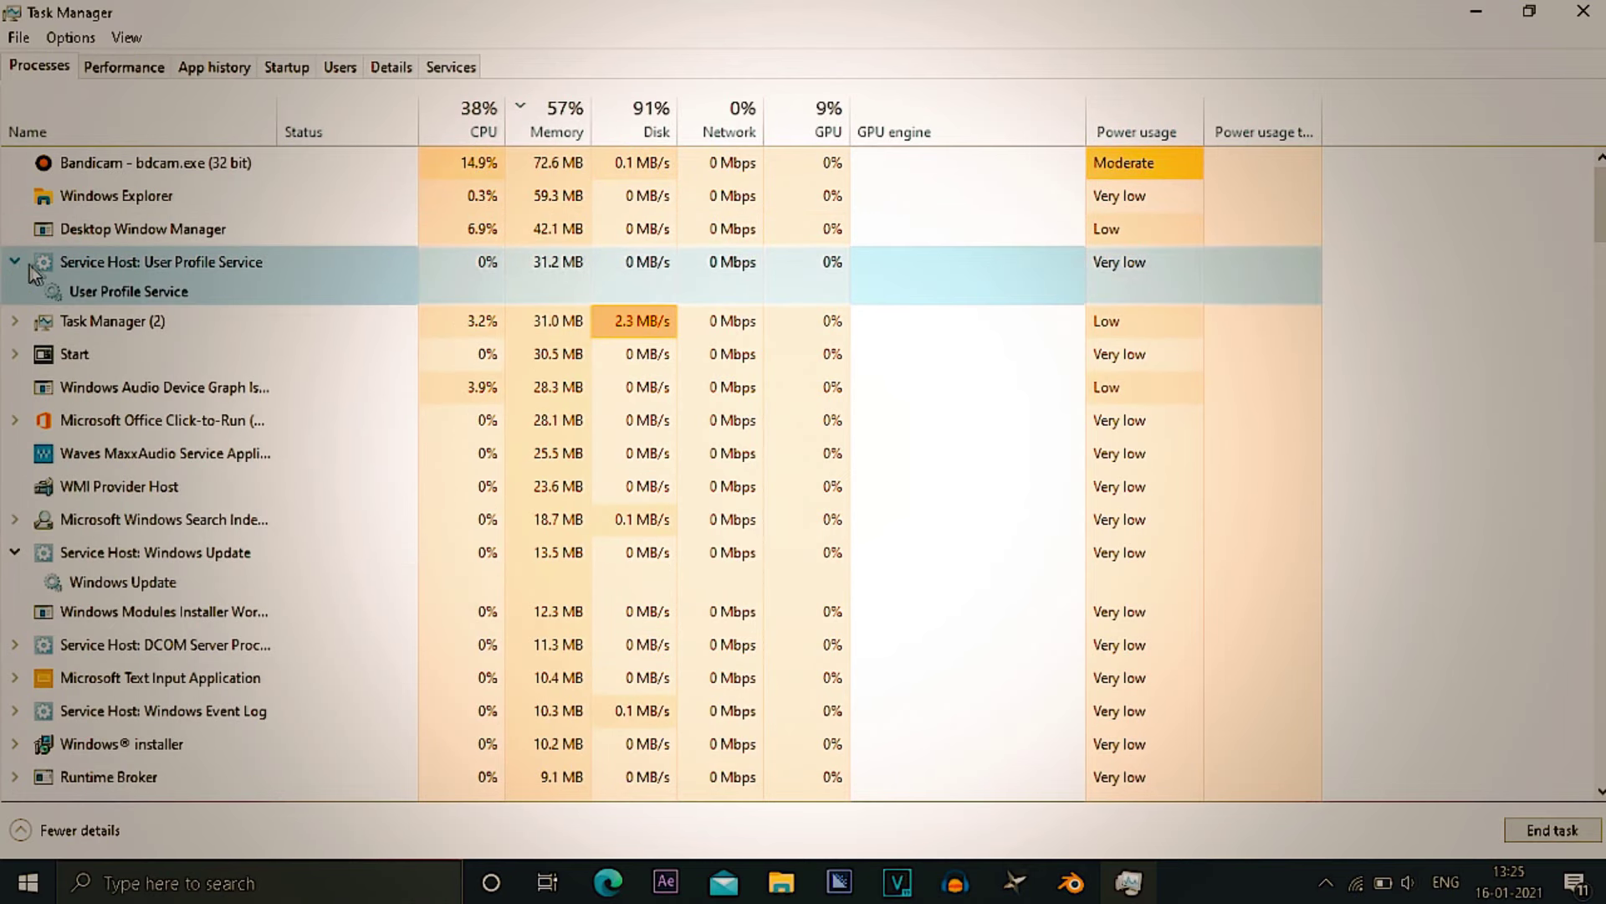
pyautogui.click(16, 262)
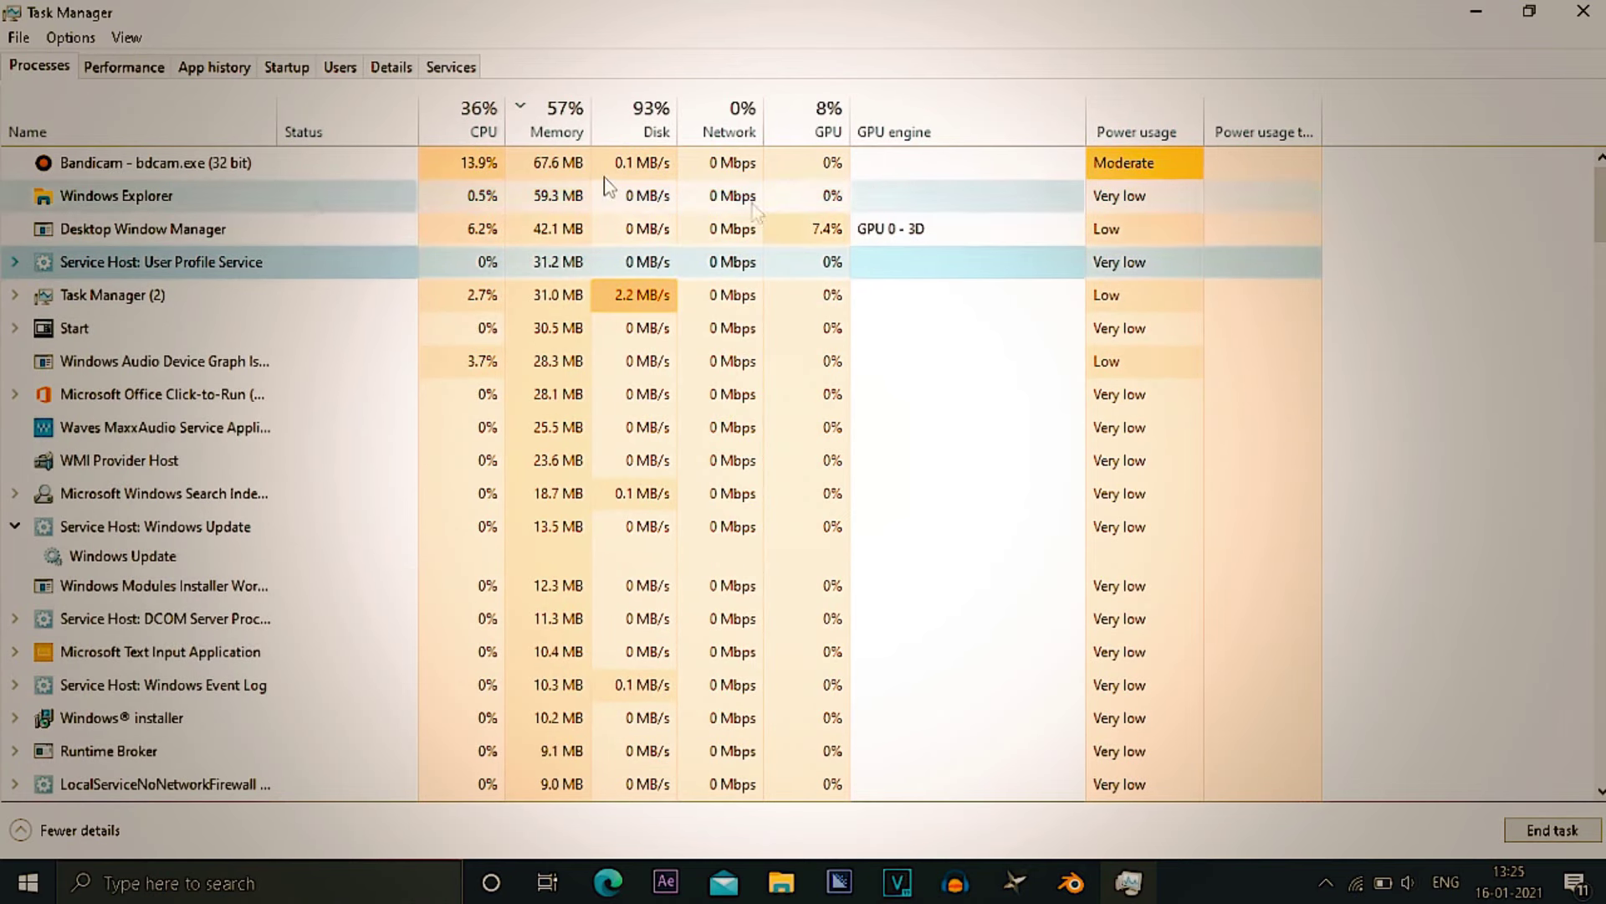
# - Restore Task Manager to a smaller window, refresh the desktop, and minimize Task Manager
pyautogui.click(586, 306)
pyautogui.click(1533, 11)
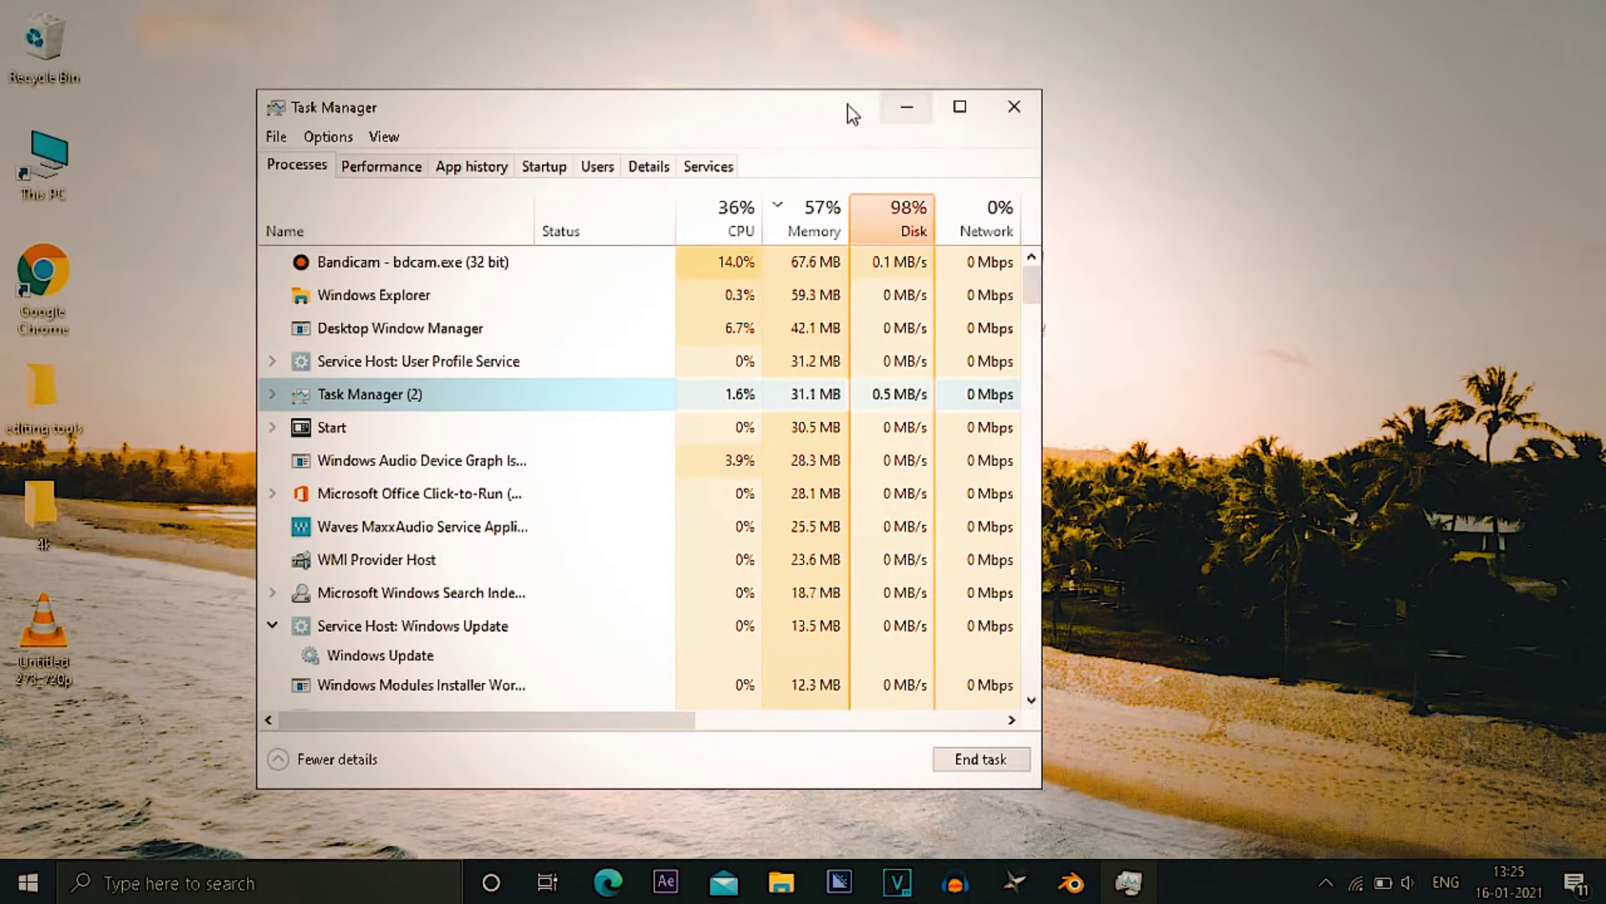
pyautogui.rightClick(1346, 99)
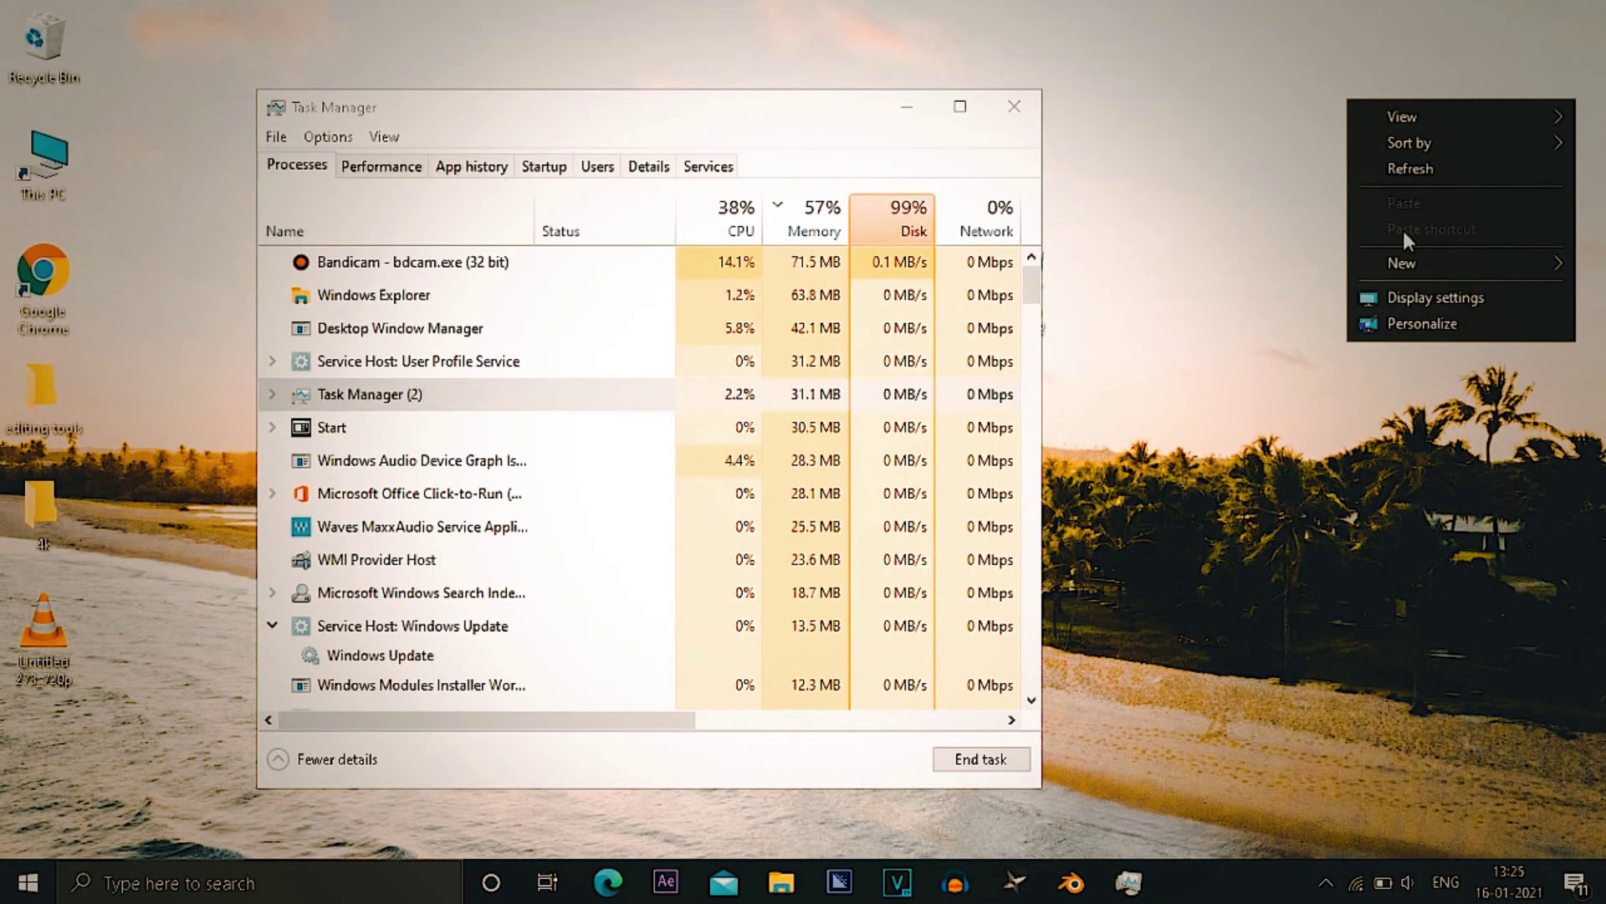
pyautogui.click(1449, 164)
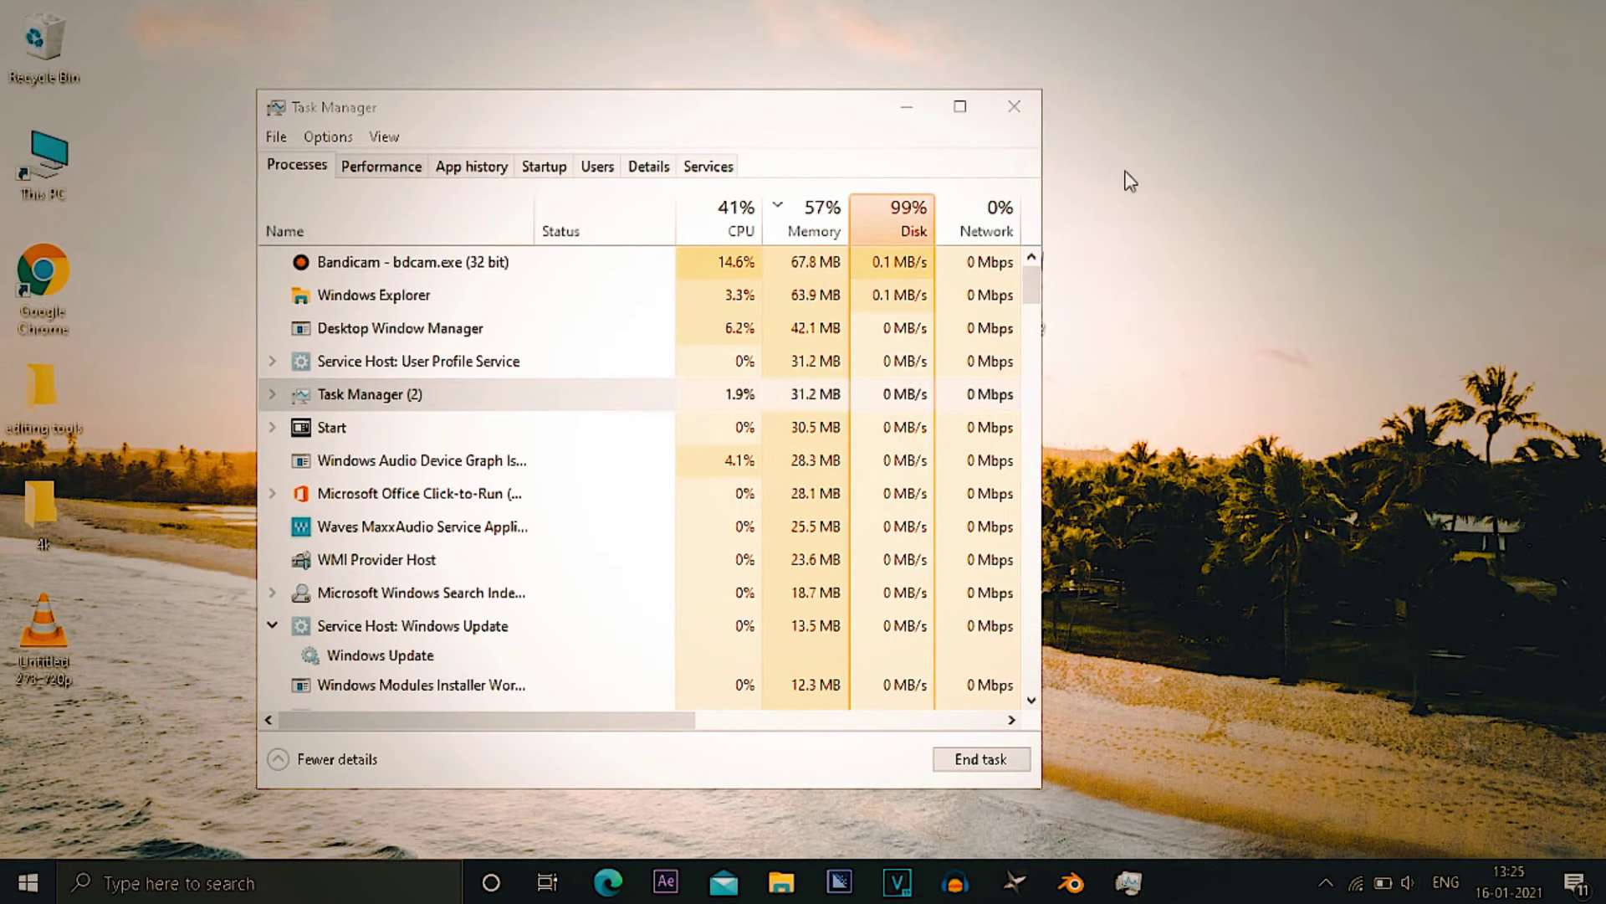
pyautogui.click(902, 119)
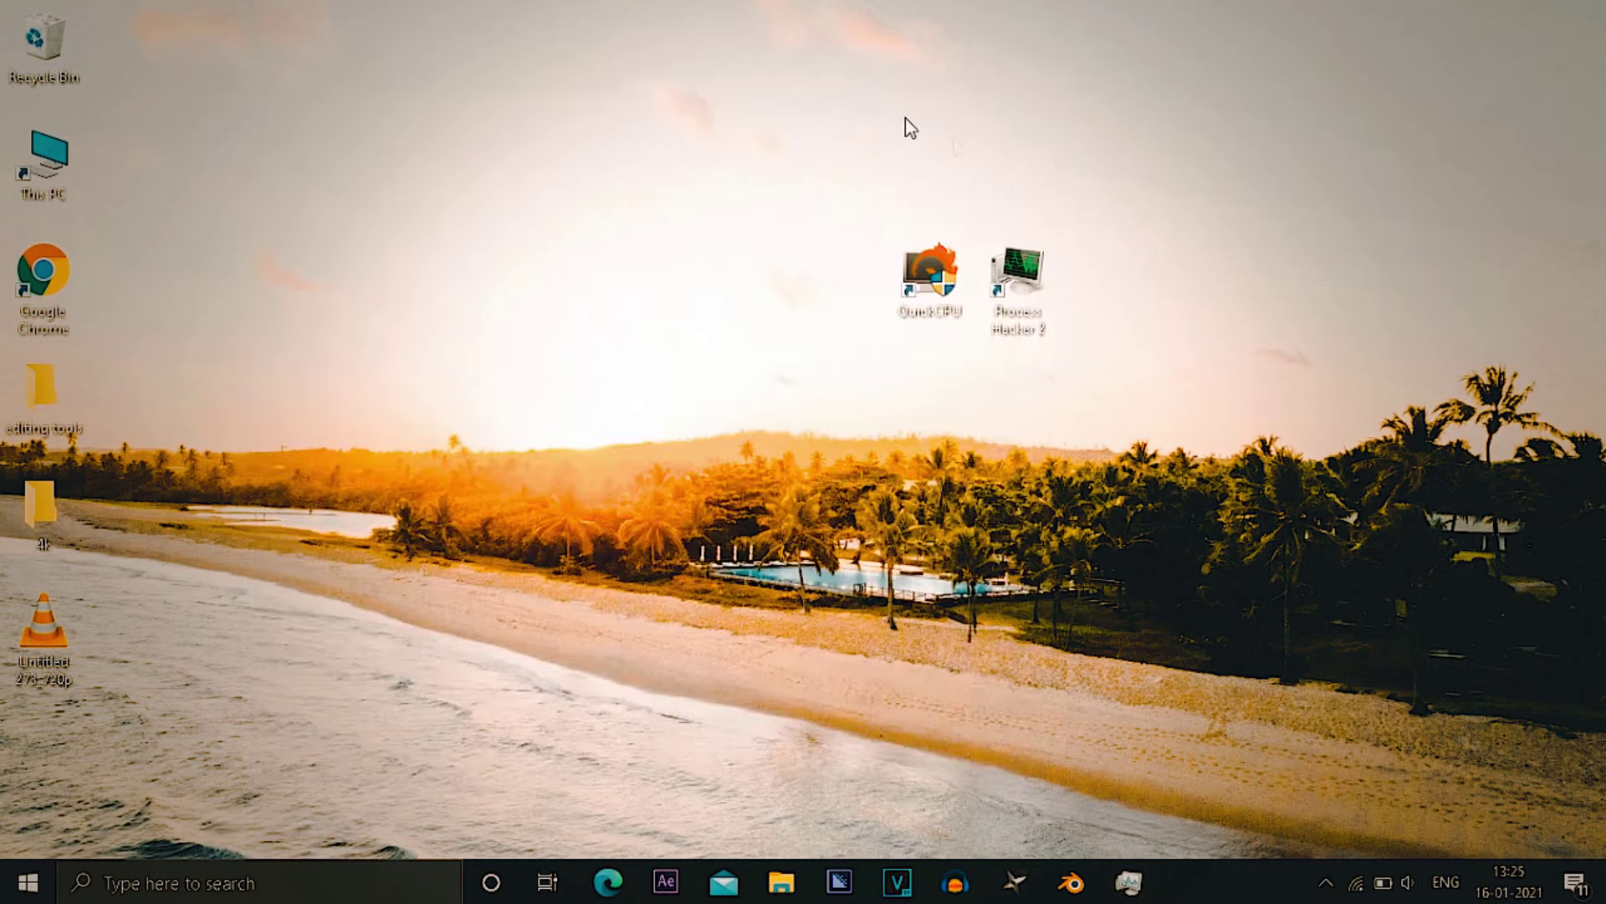
# - Refresh the desktop and adjust the Services window to find Windows Update
pyautogui.rightClick(776, 454)
pyautogui.click(866, 530)
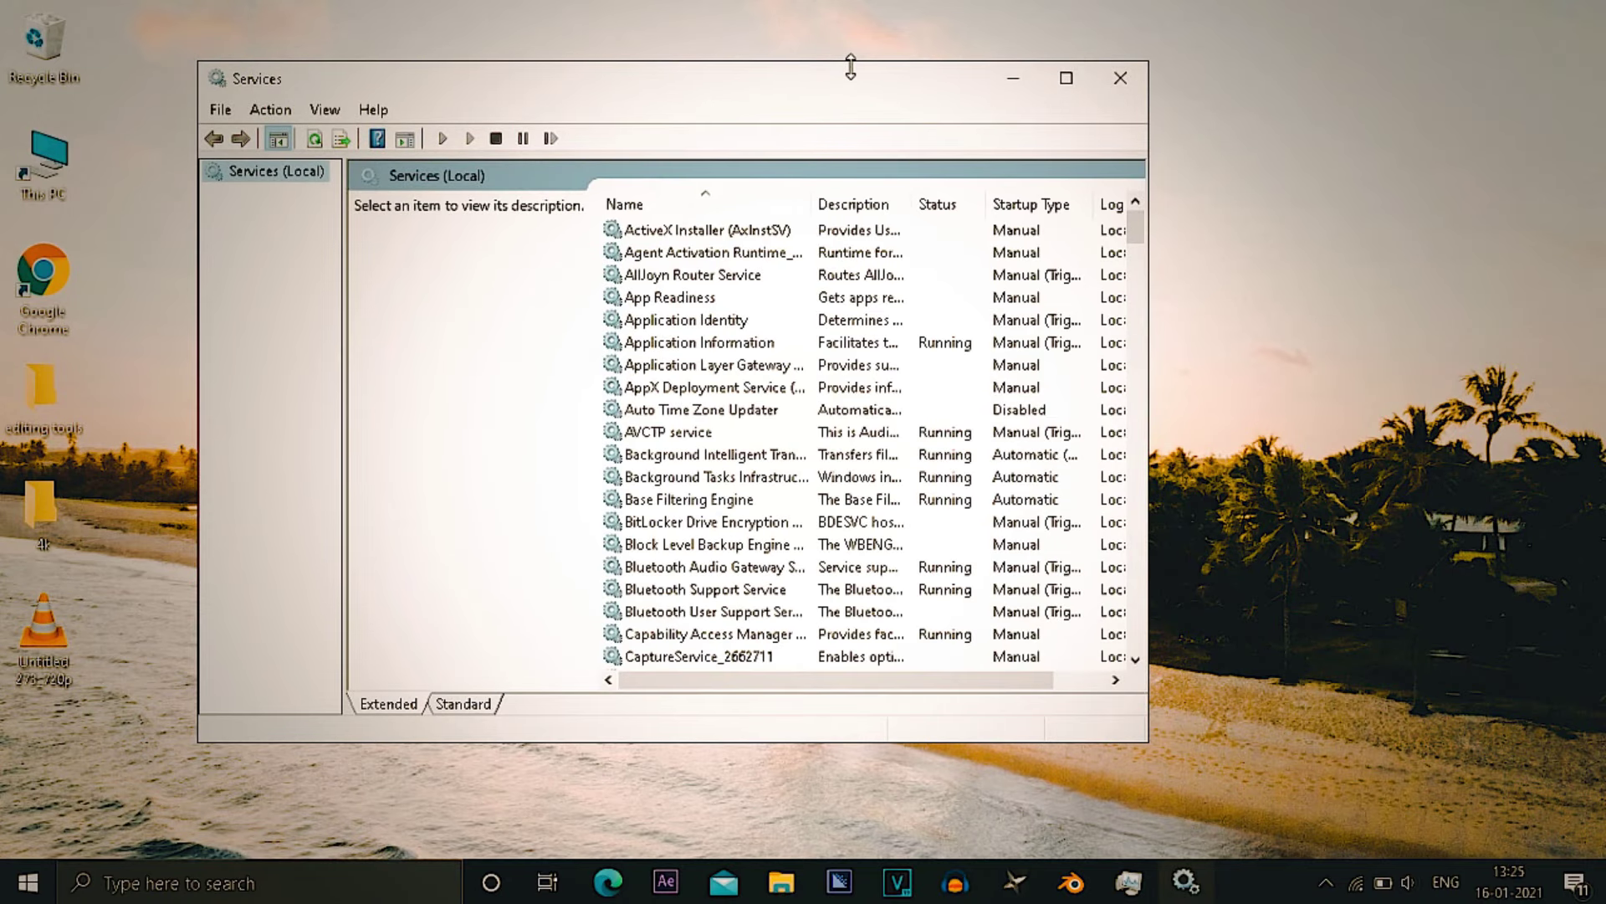
pyautogui.moveTo(1131, 219); pyautogui.dragTo(1115, 593)
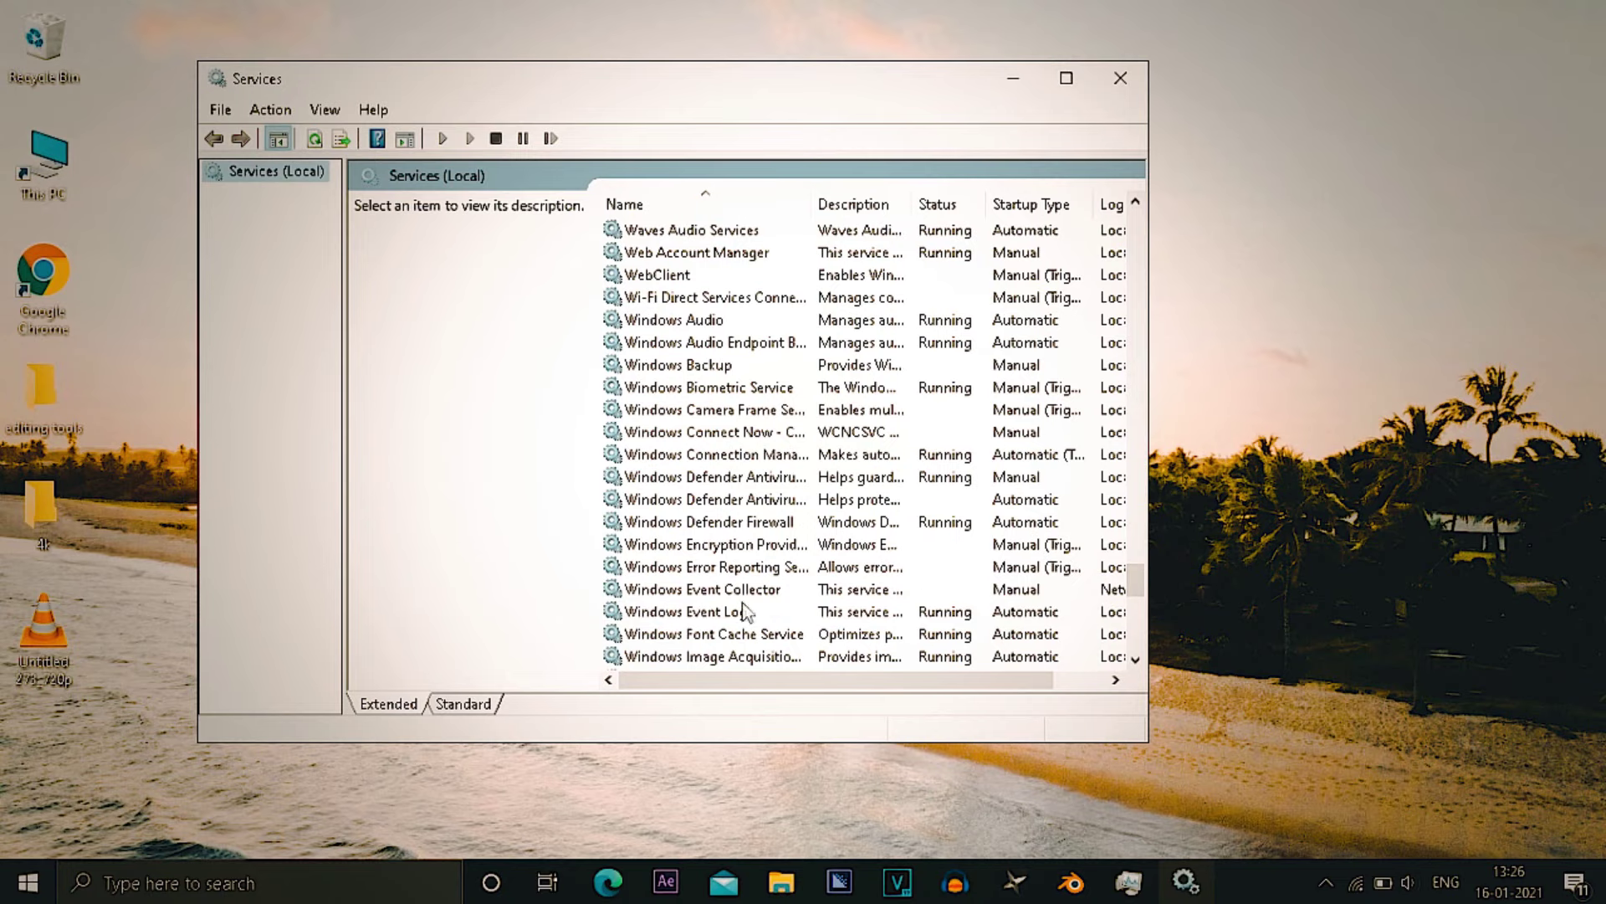
pyautogui.moveTo(1132, 573); pyautogui.dragTo(1136, 623)
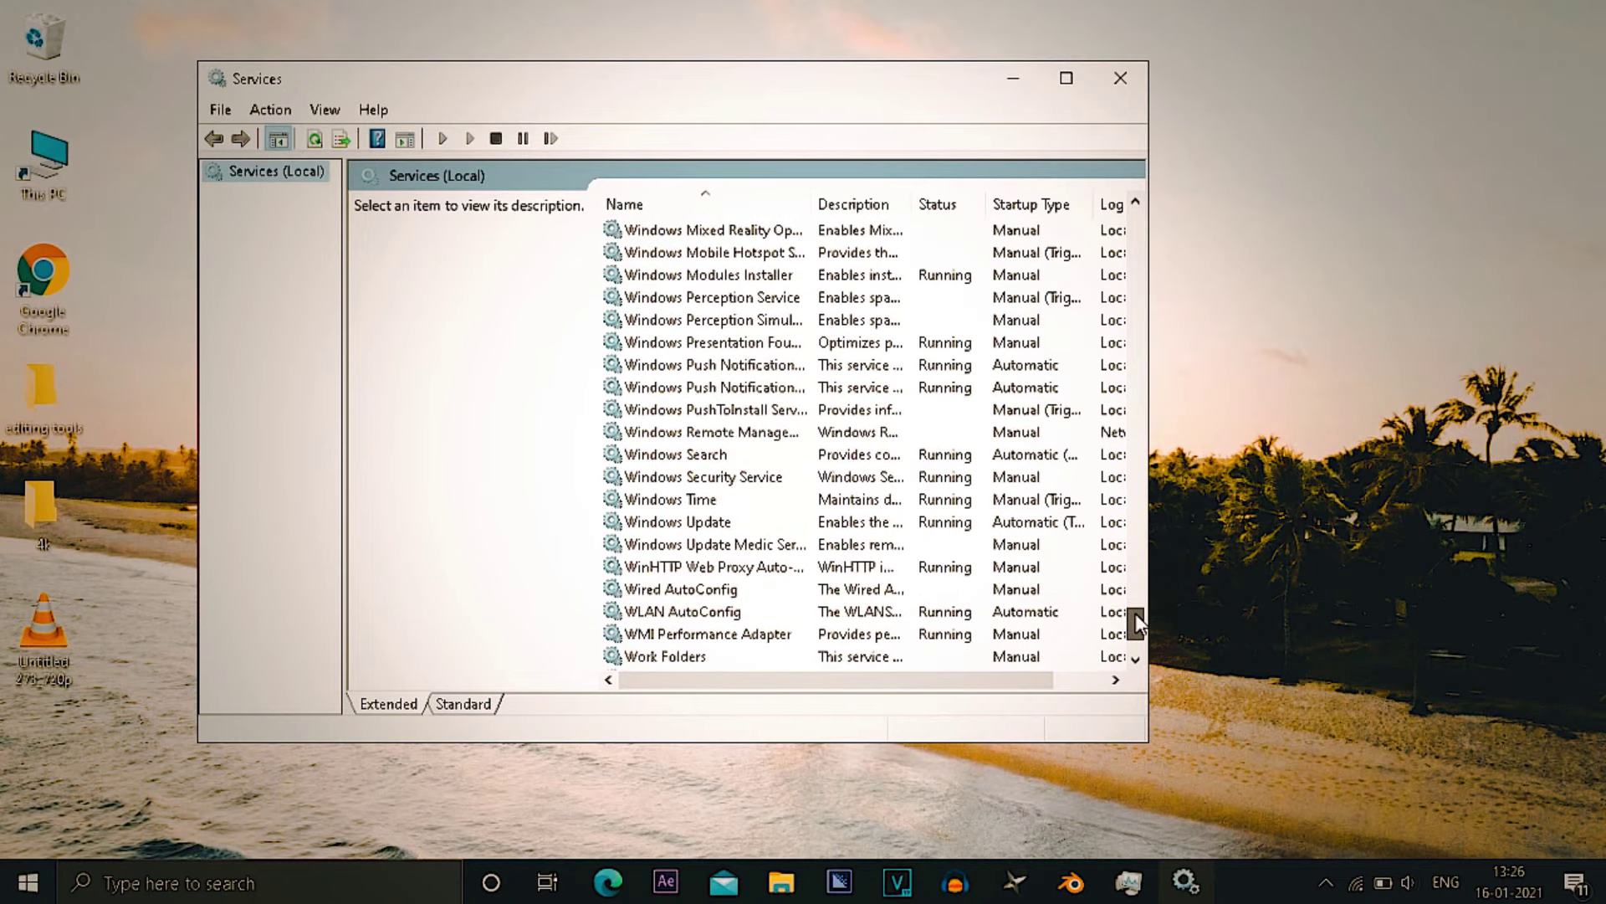
# - Set Windows Update startup type to Disabled, stop the service, and apply the change
pyautogui.rightClick(712, 523)
pyautogui.click(782, 753)
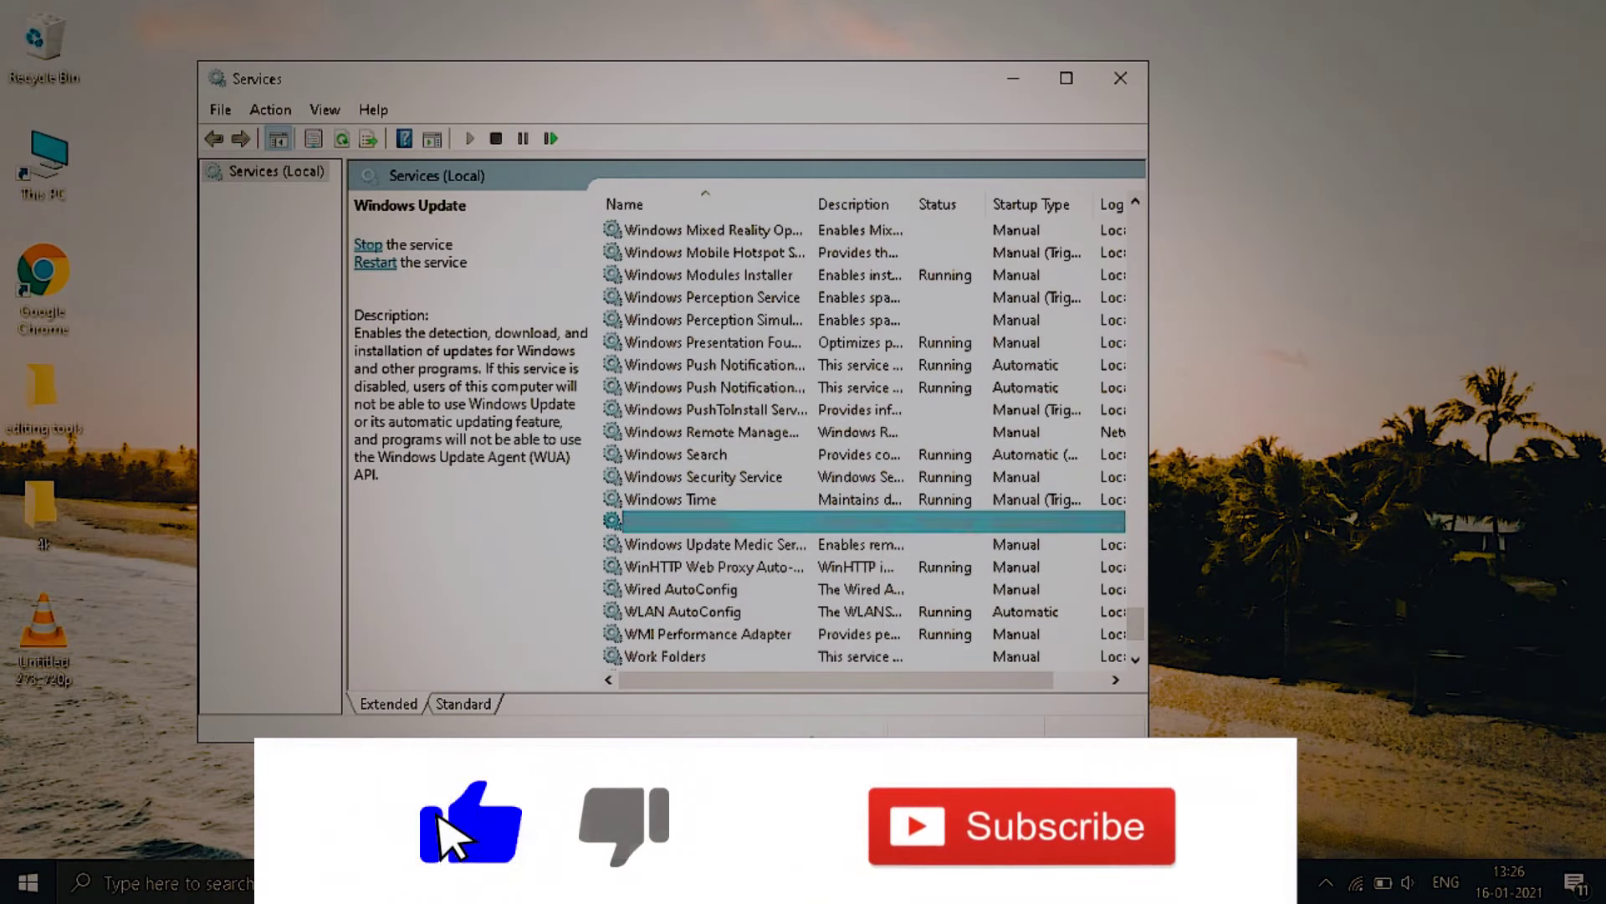
pyautogui.click(775, 391)
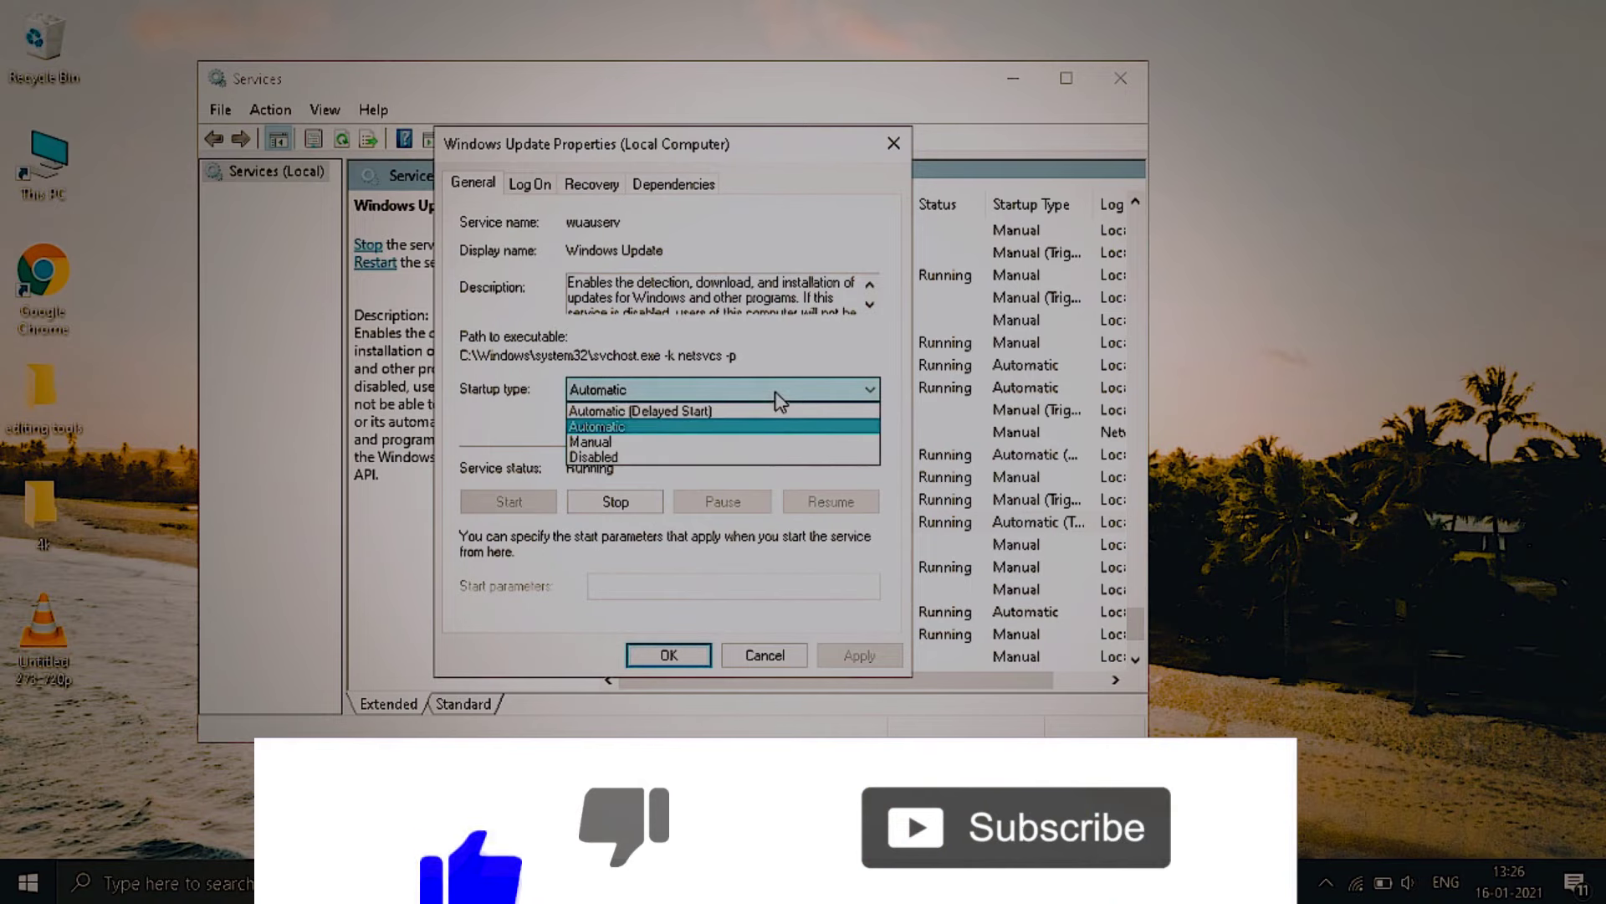
pyautogui.click(666, 456)
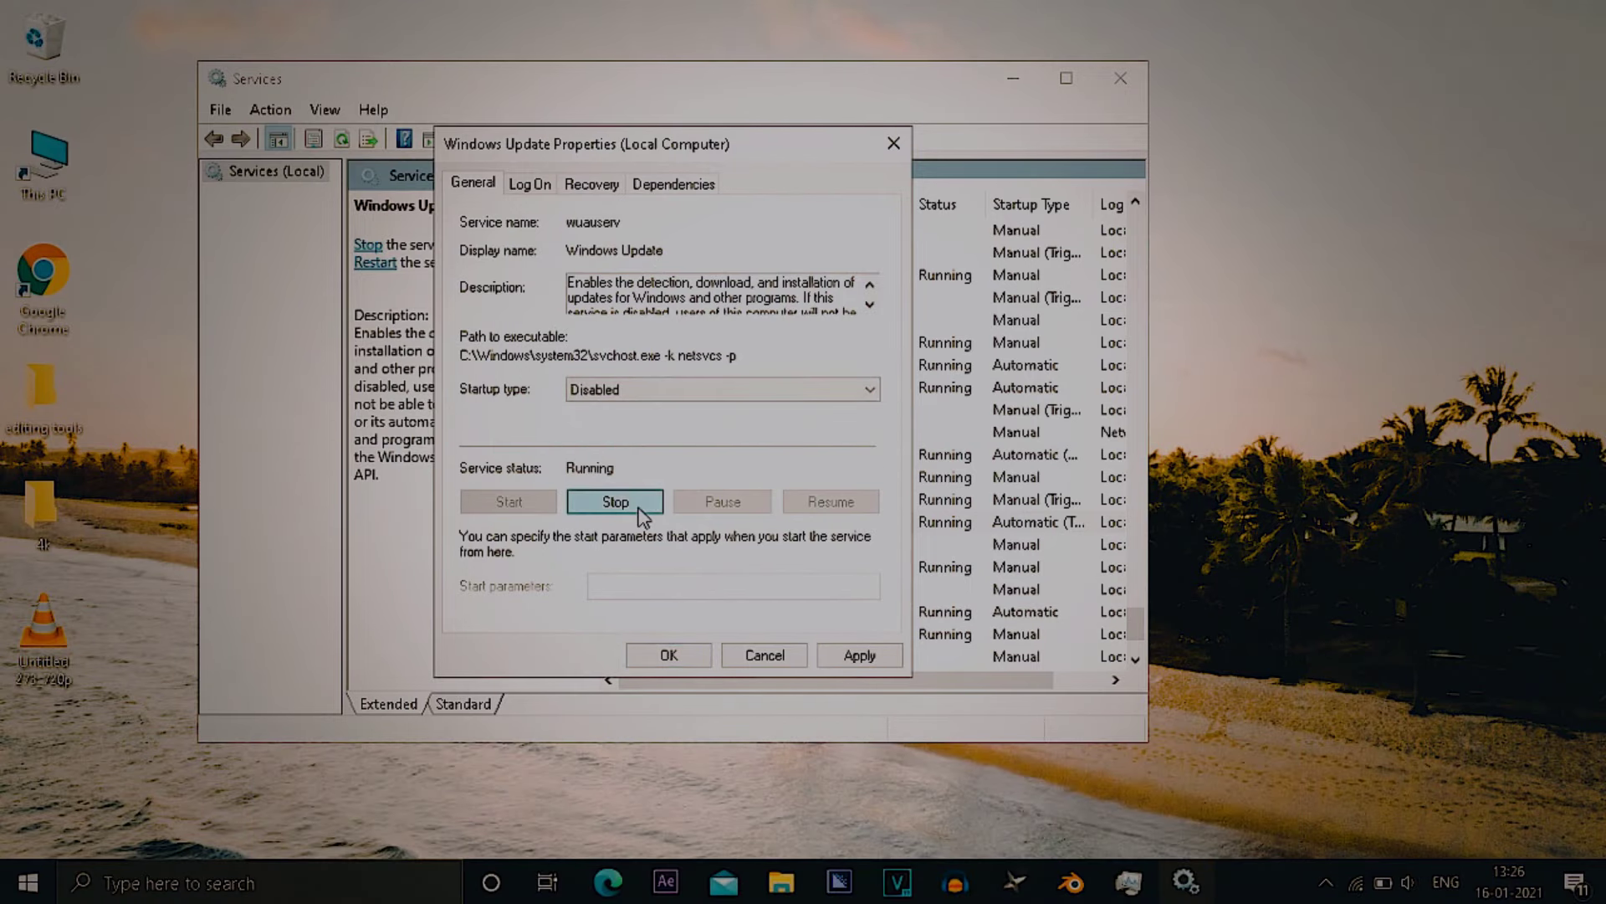
pyautogui.click(639, 505)
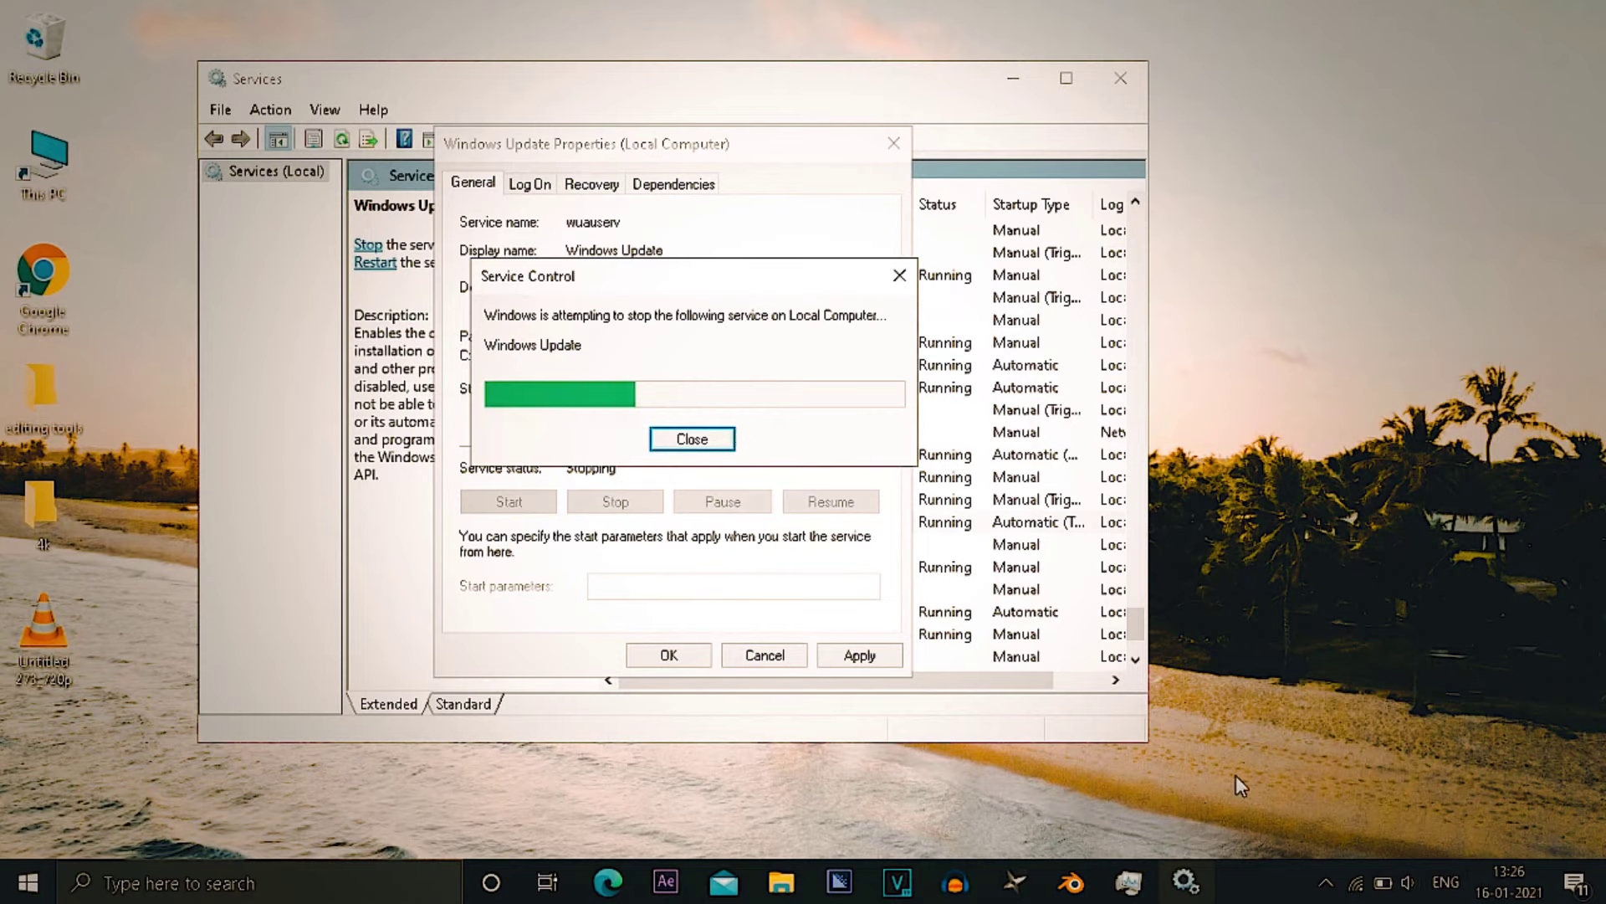
pyautogui.rightClick(1236, 775)
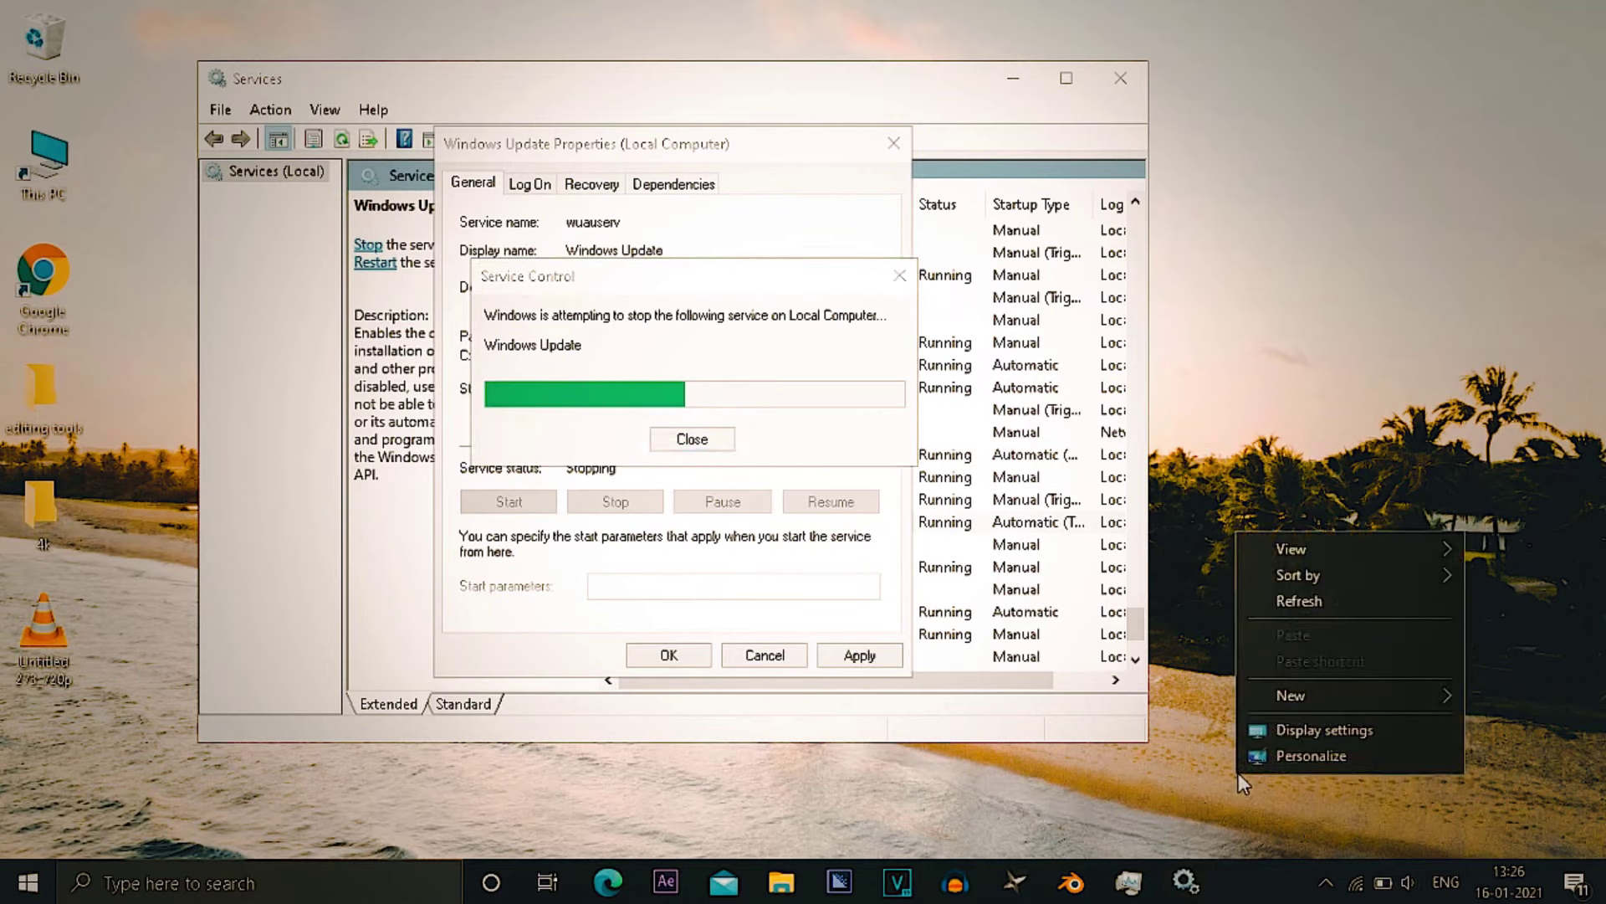
pyautogui.click(1350, 609)
pyautogui.click(860, 656)
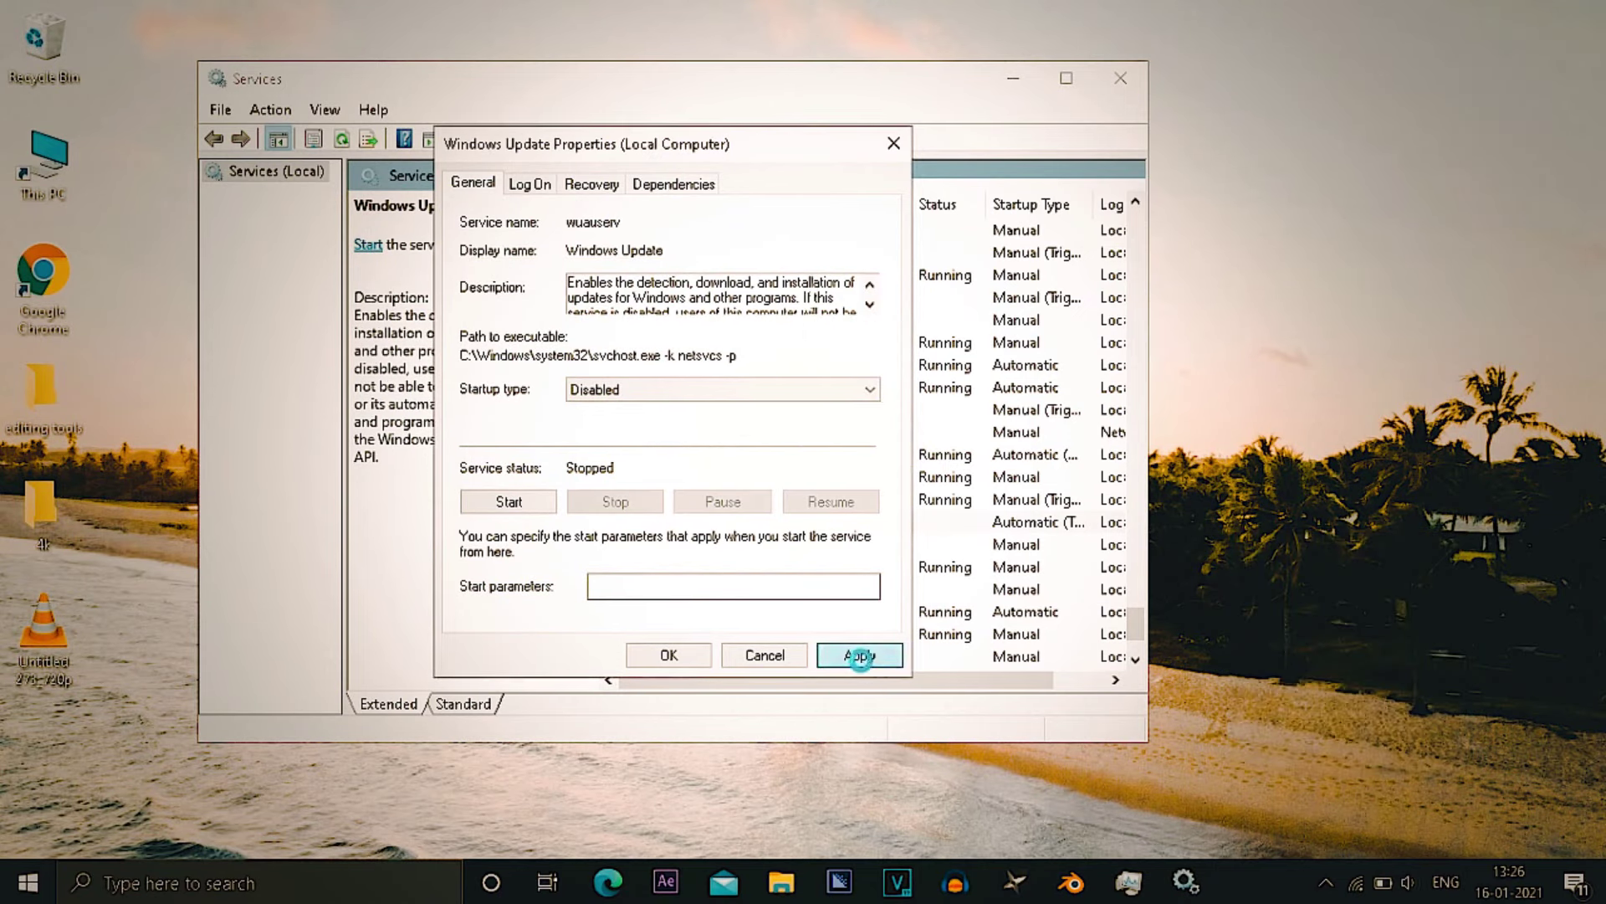
pyautogui.click(669, 655)
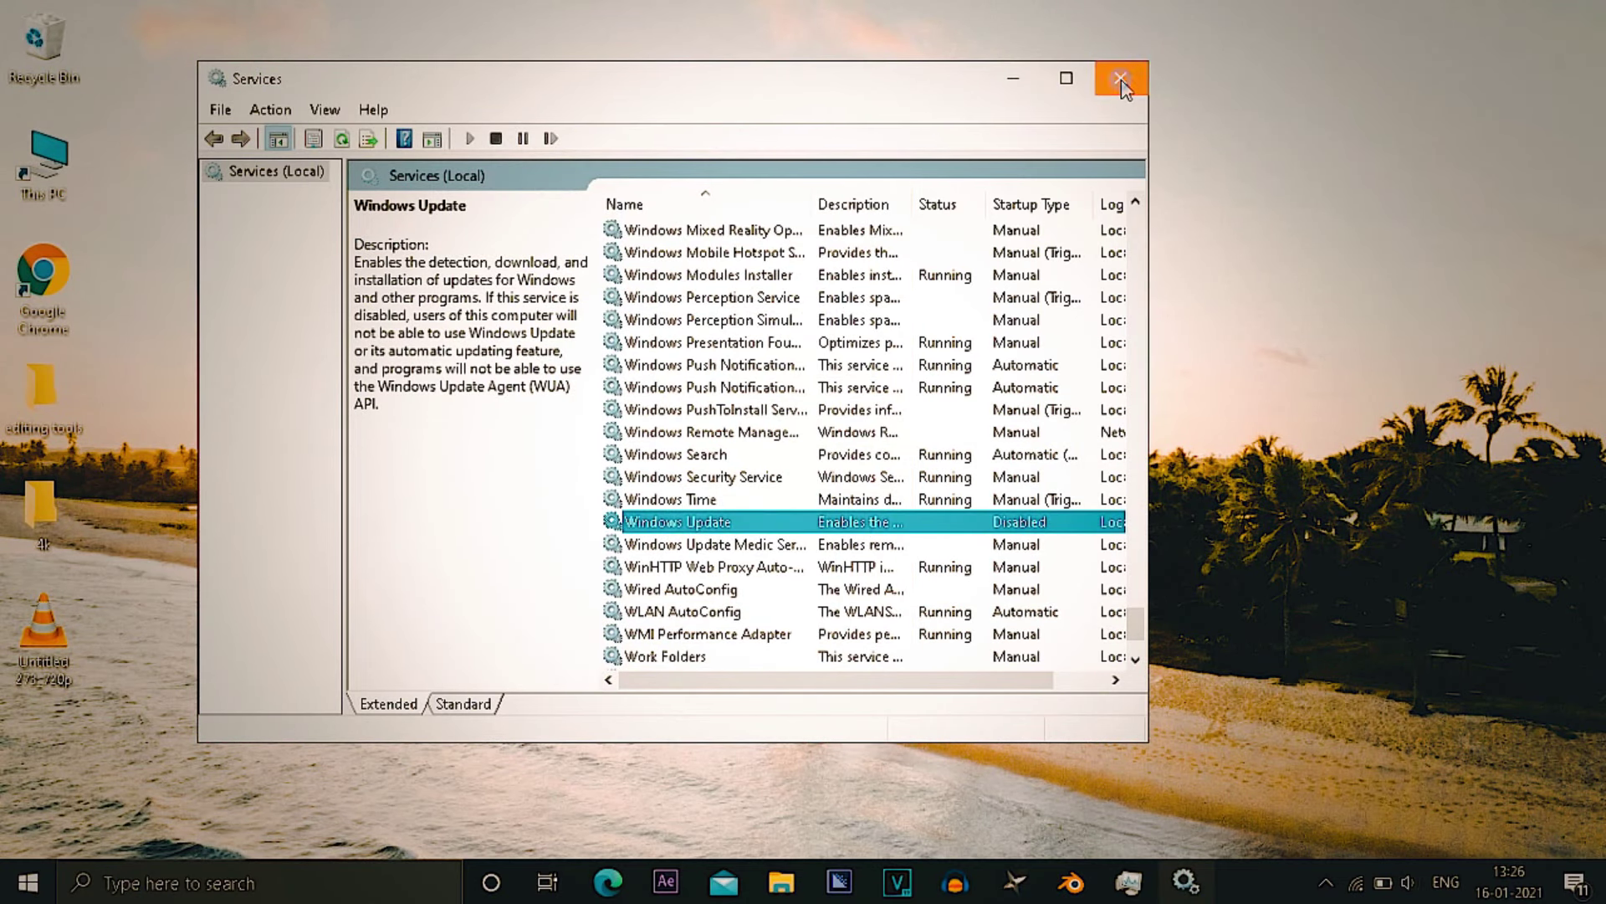
# - Close the Services window and refresh the desktop
pyautogui.click(1120, 81)
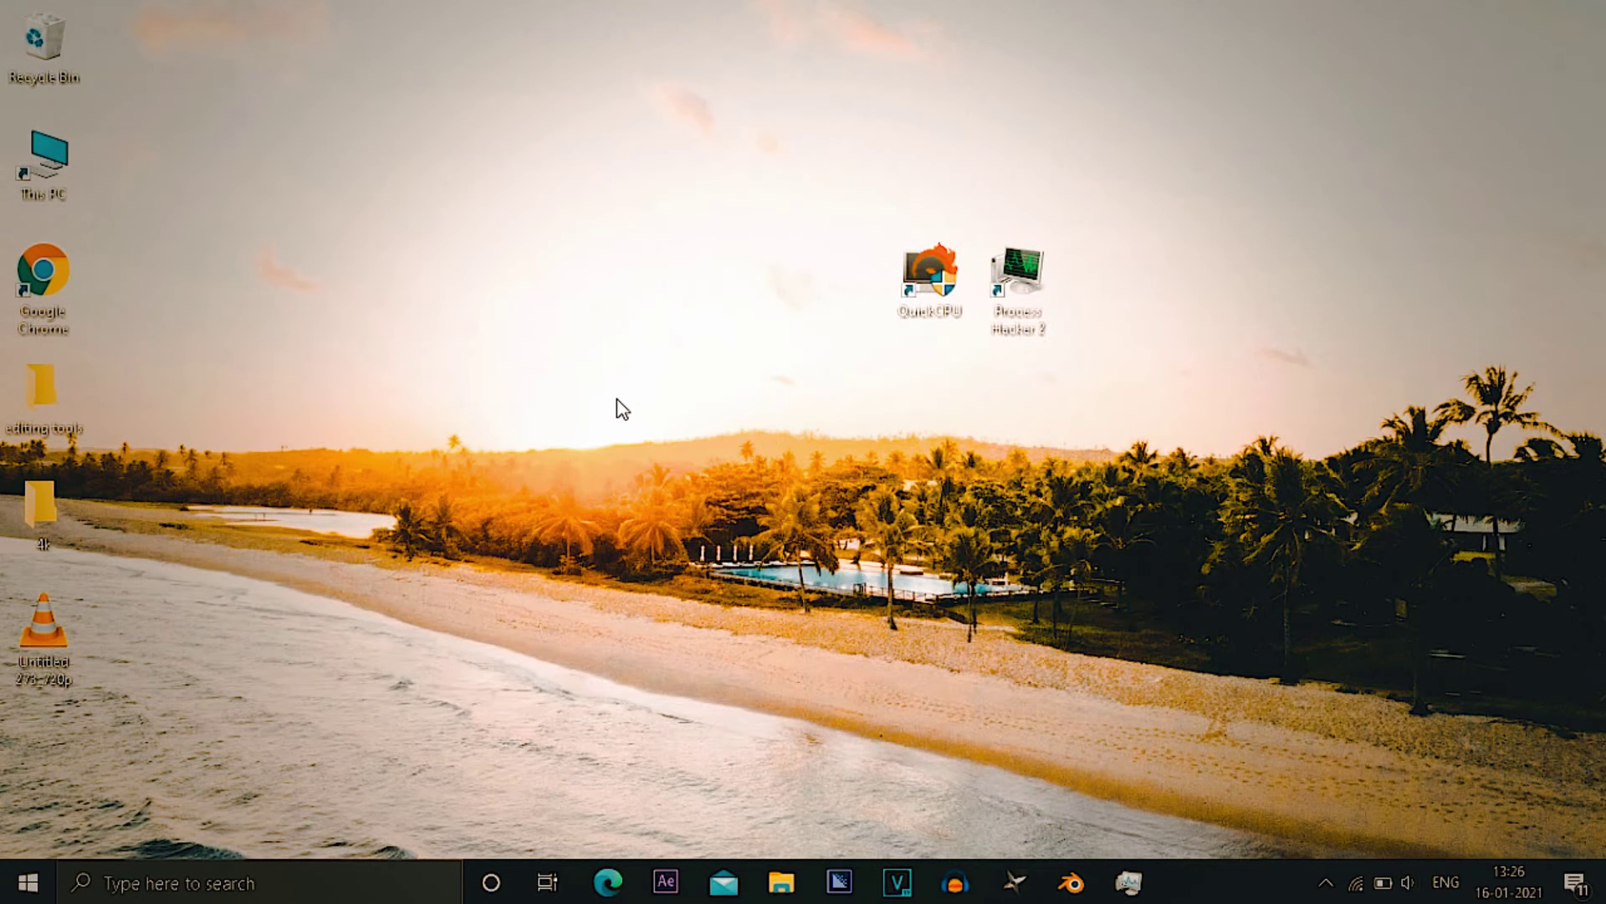
pyautogui.rightClick(389, 249)
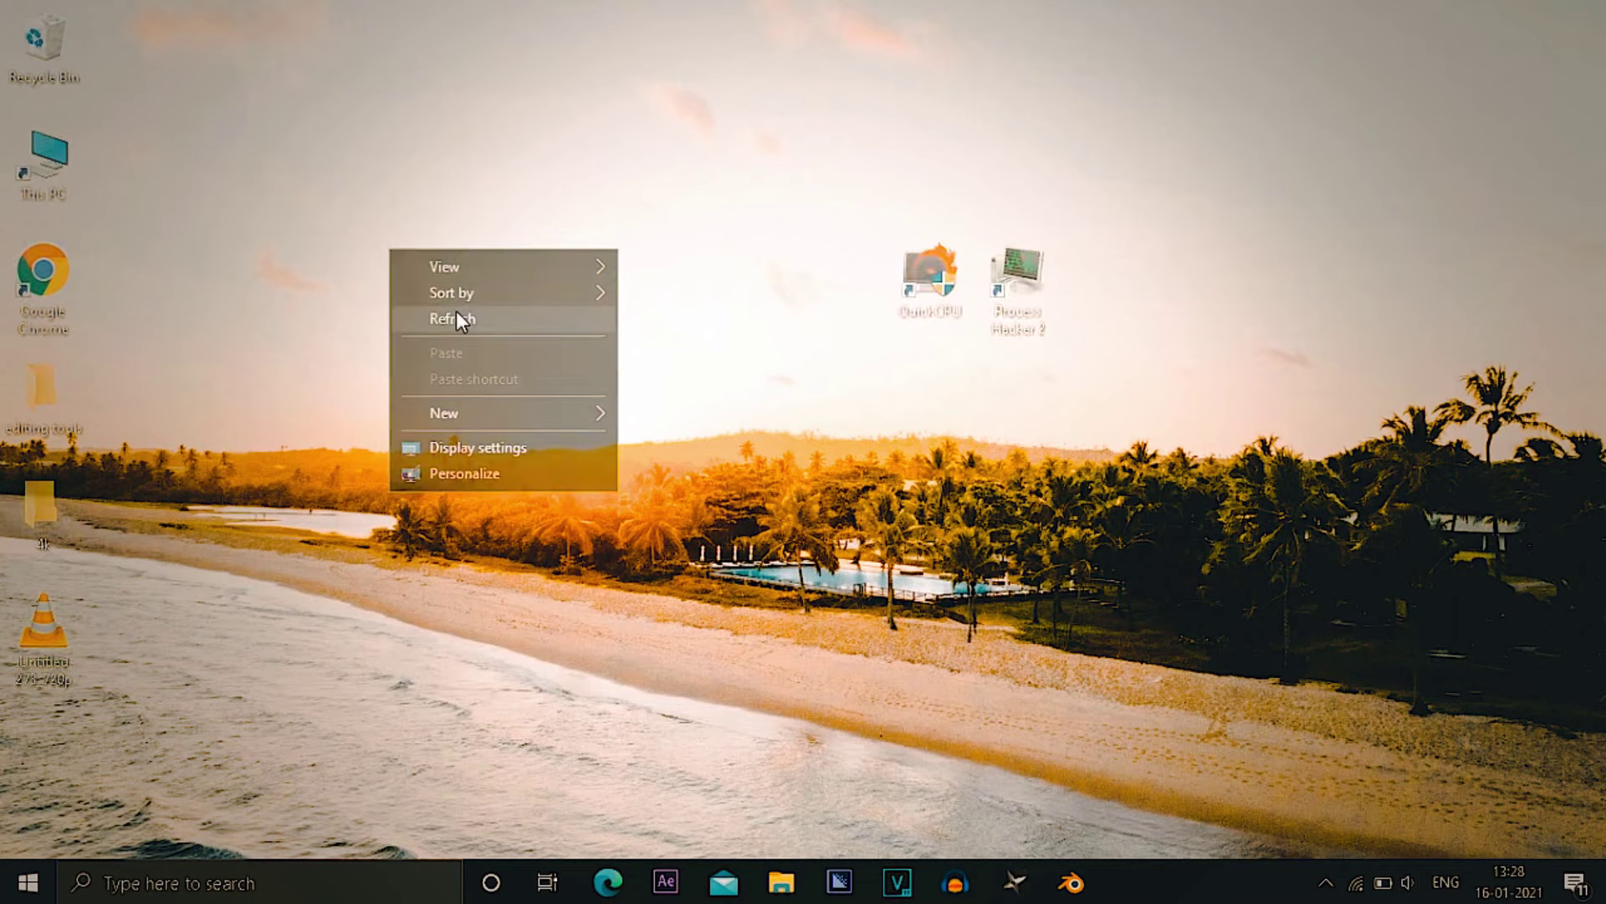
pyautogui.click(456, 313)
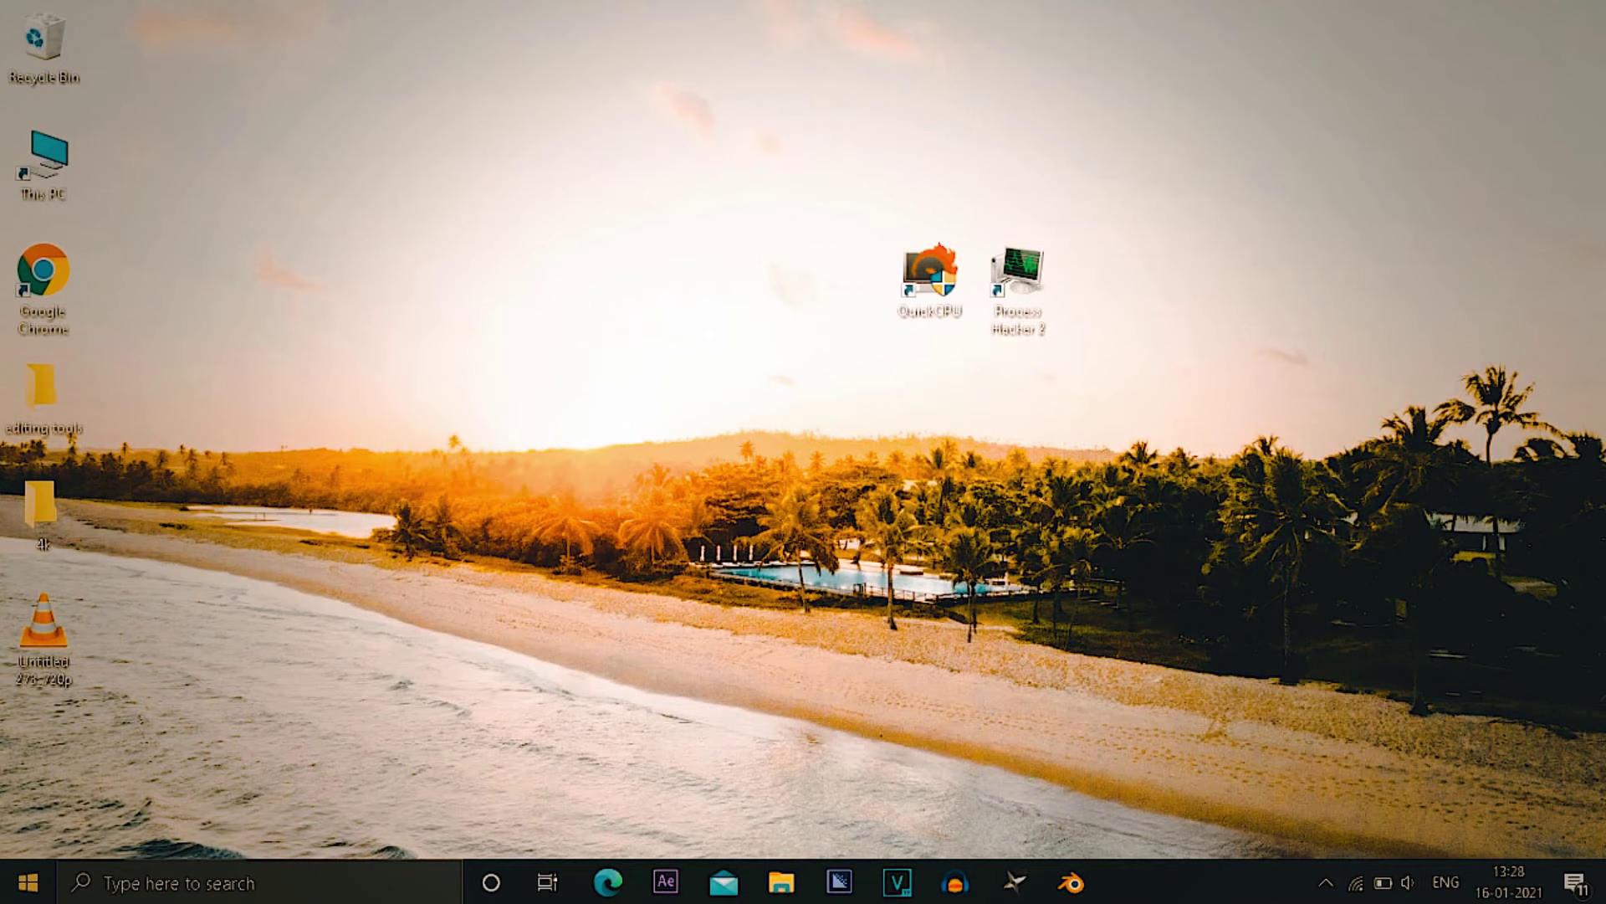
pyautogui.press('super+x')
# - Open the Windows Temp folder by running 'temp' from the Run box
pyautogui.click(582, 657)
pyautogui.press('super+r')
pyautogui.press('BackSpace')
pyautogui.write('t')
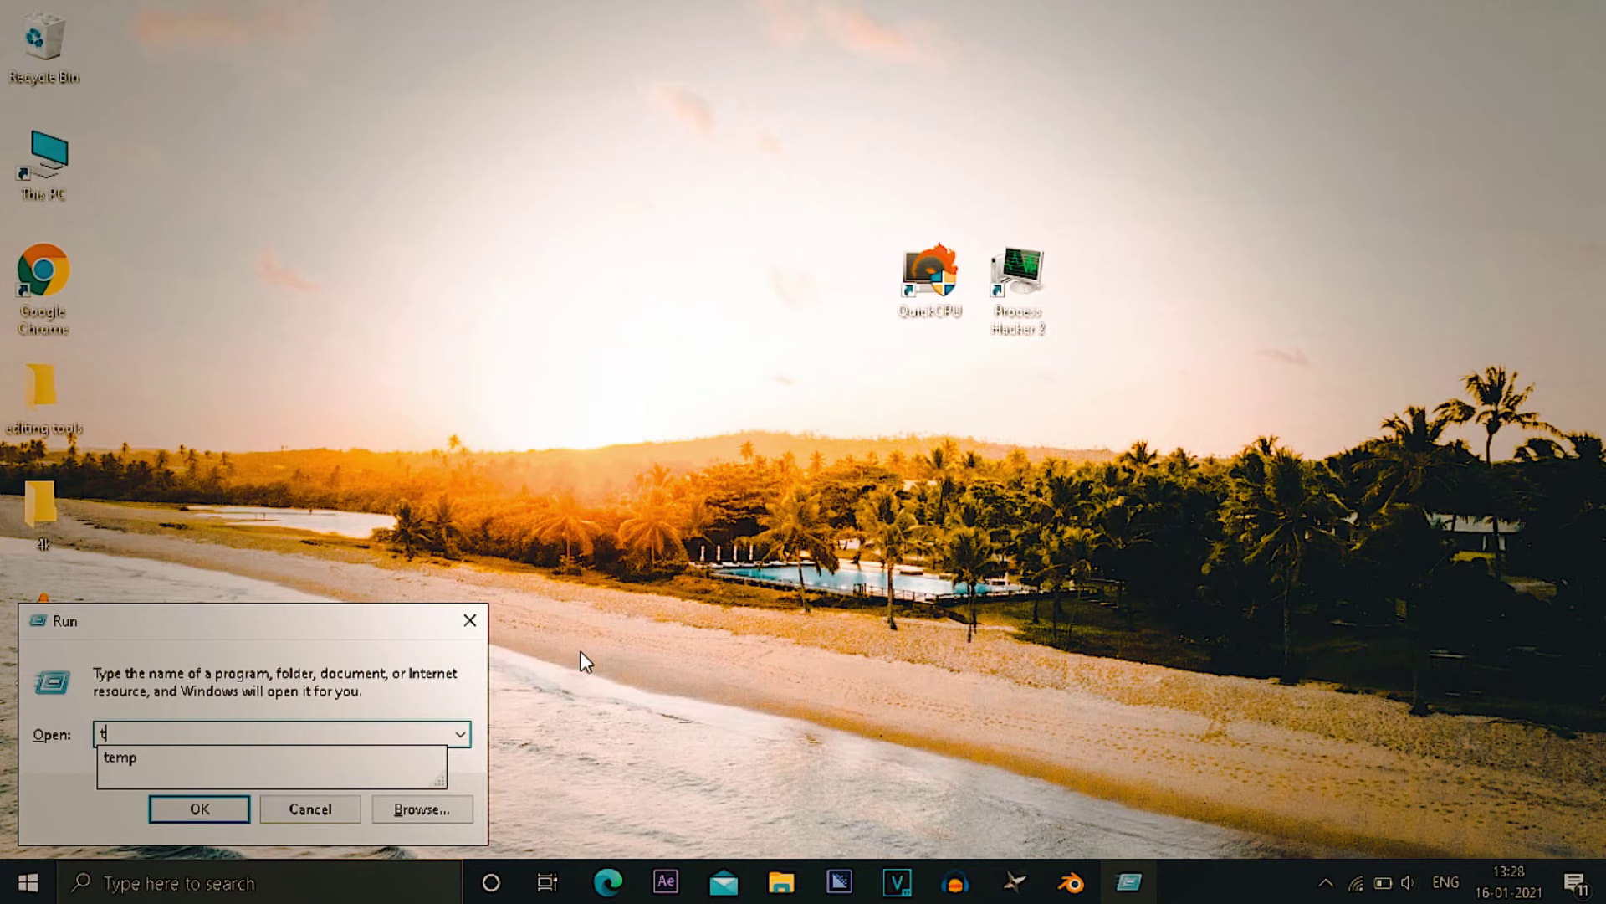
pyautogui.write('mep')
pyautogui.press('Return')
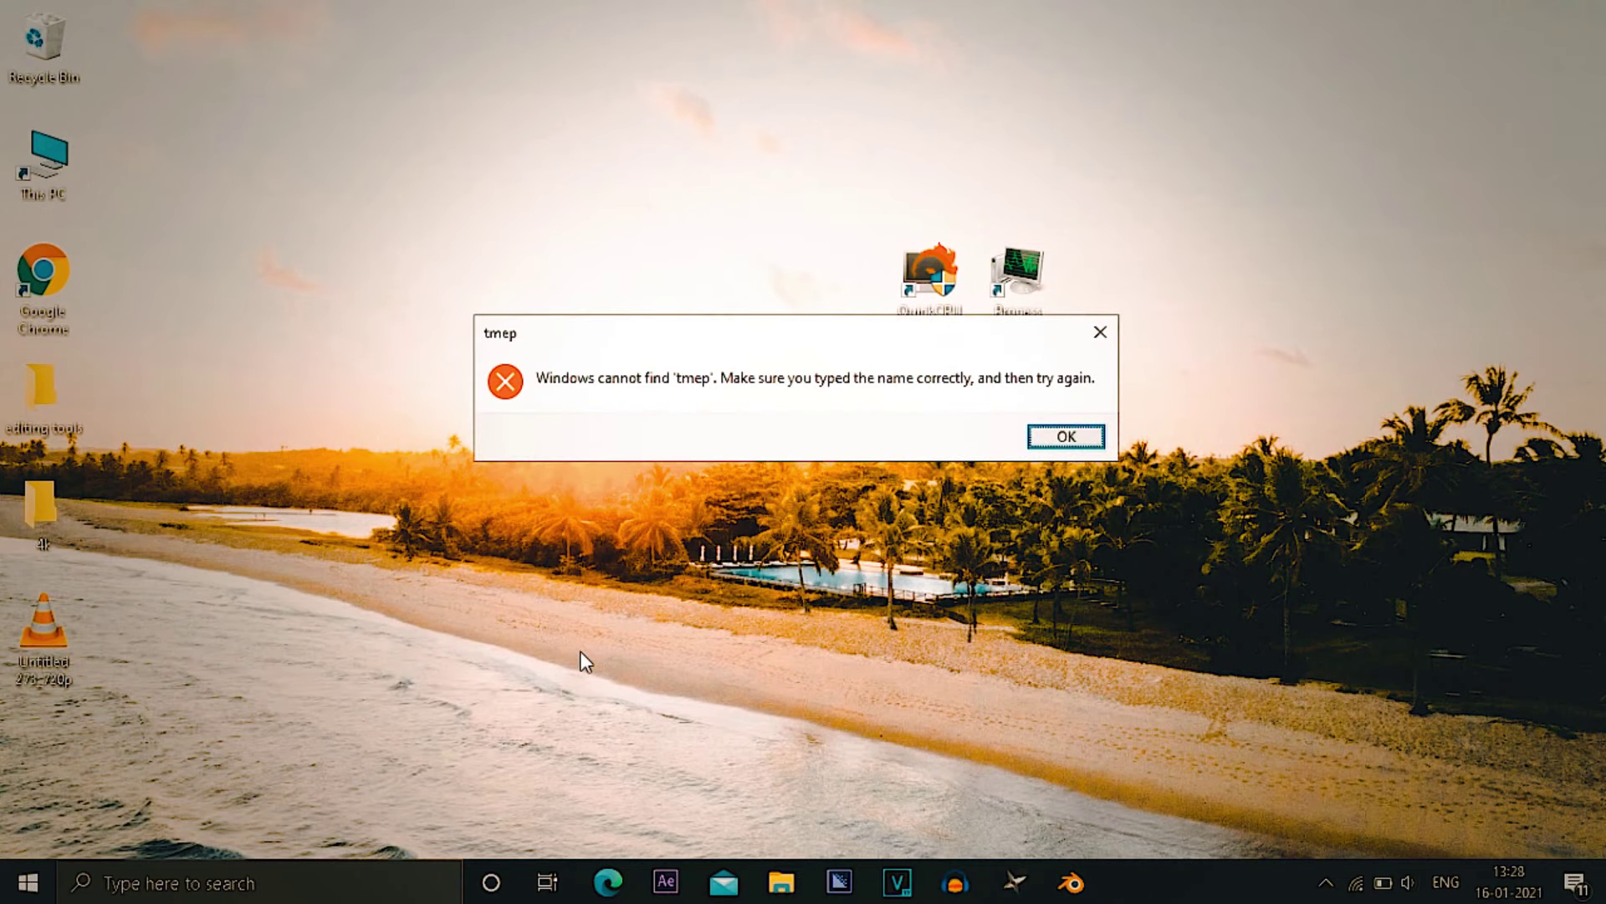
pyautogui.press('Return')
pyautogui.write('te')
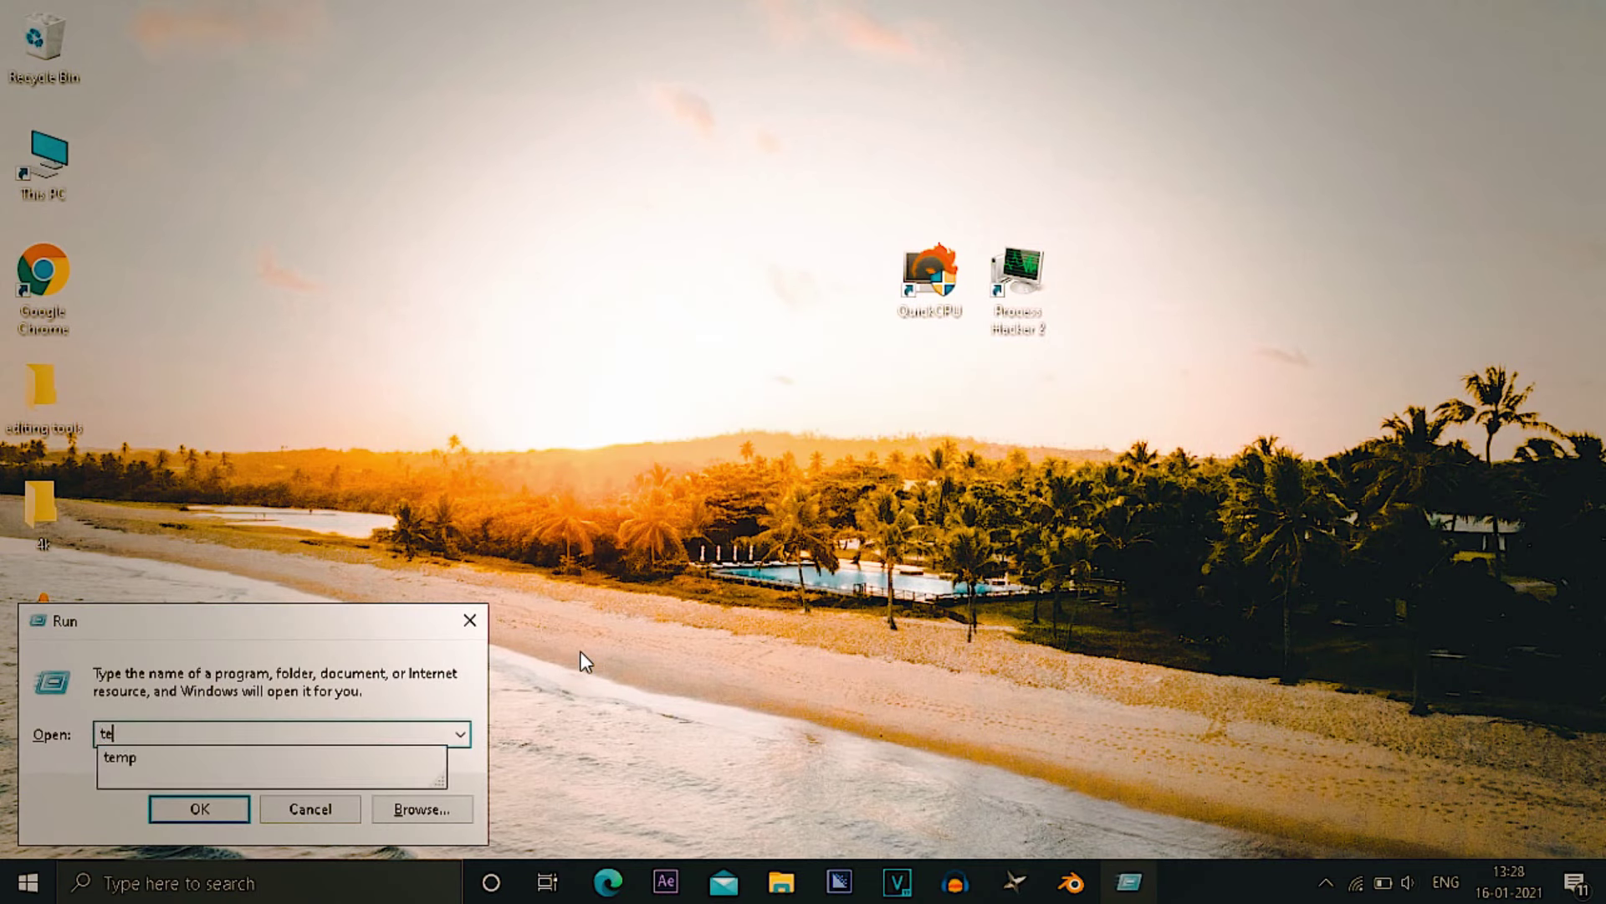
pyautogui.write('mp')
pyautogui.press('Return')
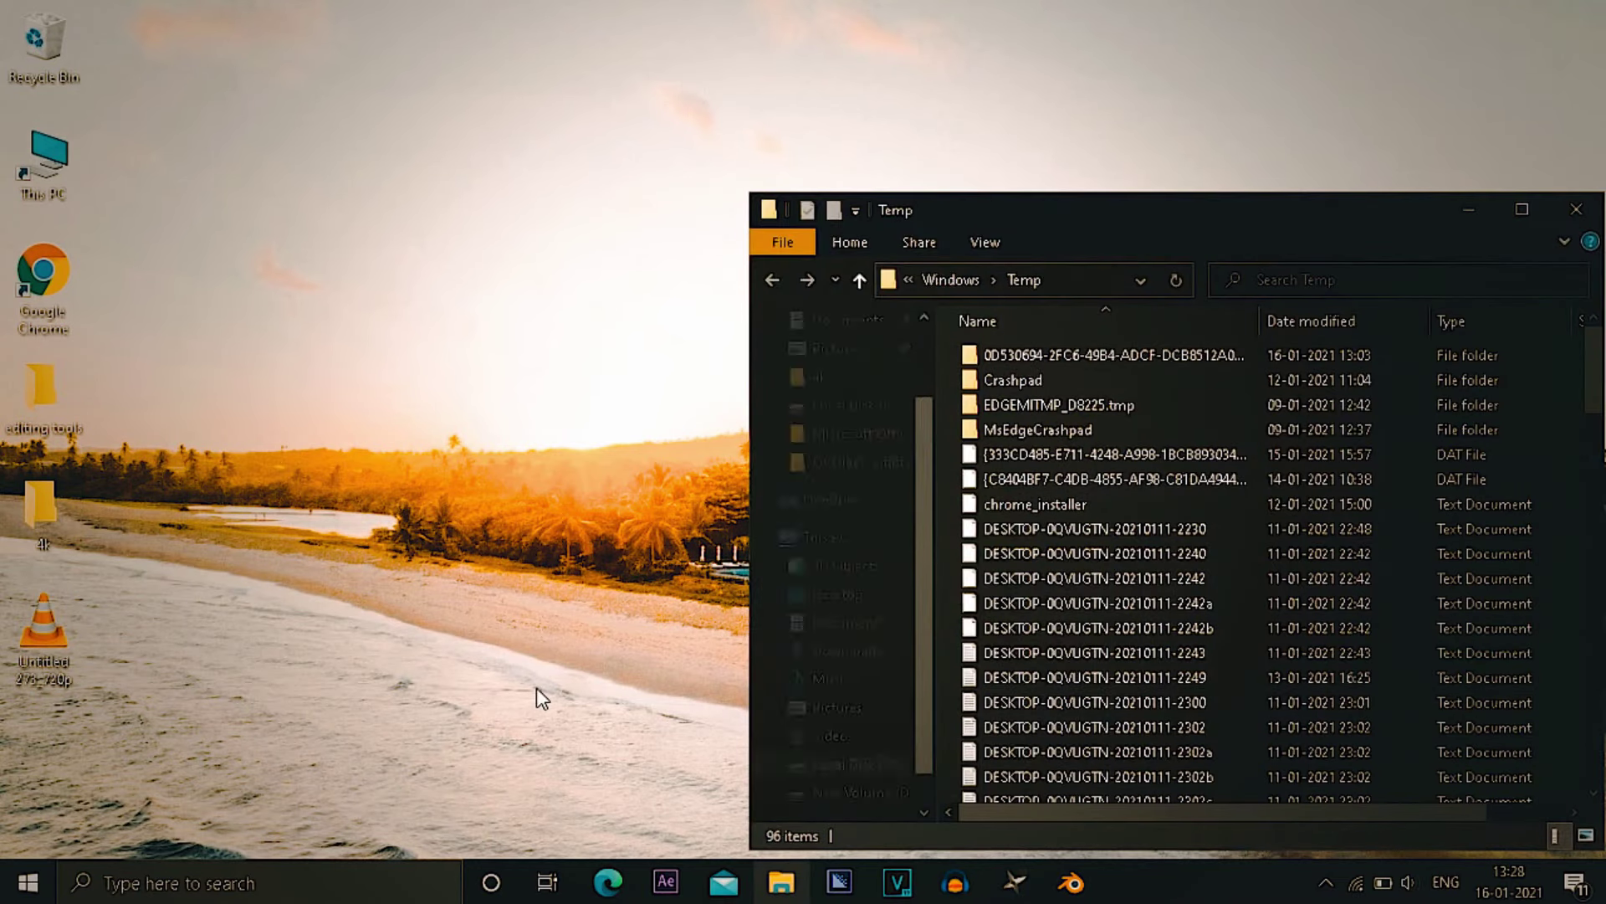
# - Open the user's local %temp% folder from Run and select all 179 items
pyautogui.press('super+x')
pyautogui.click(128, 790)
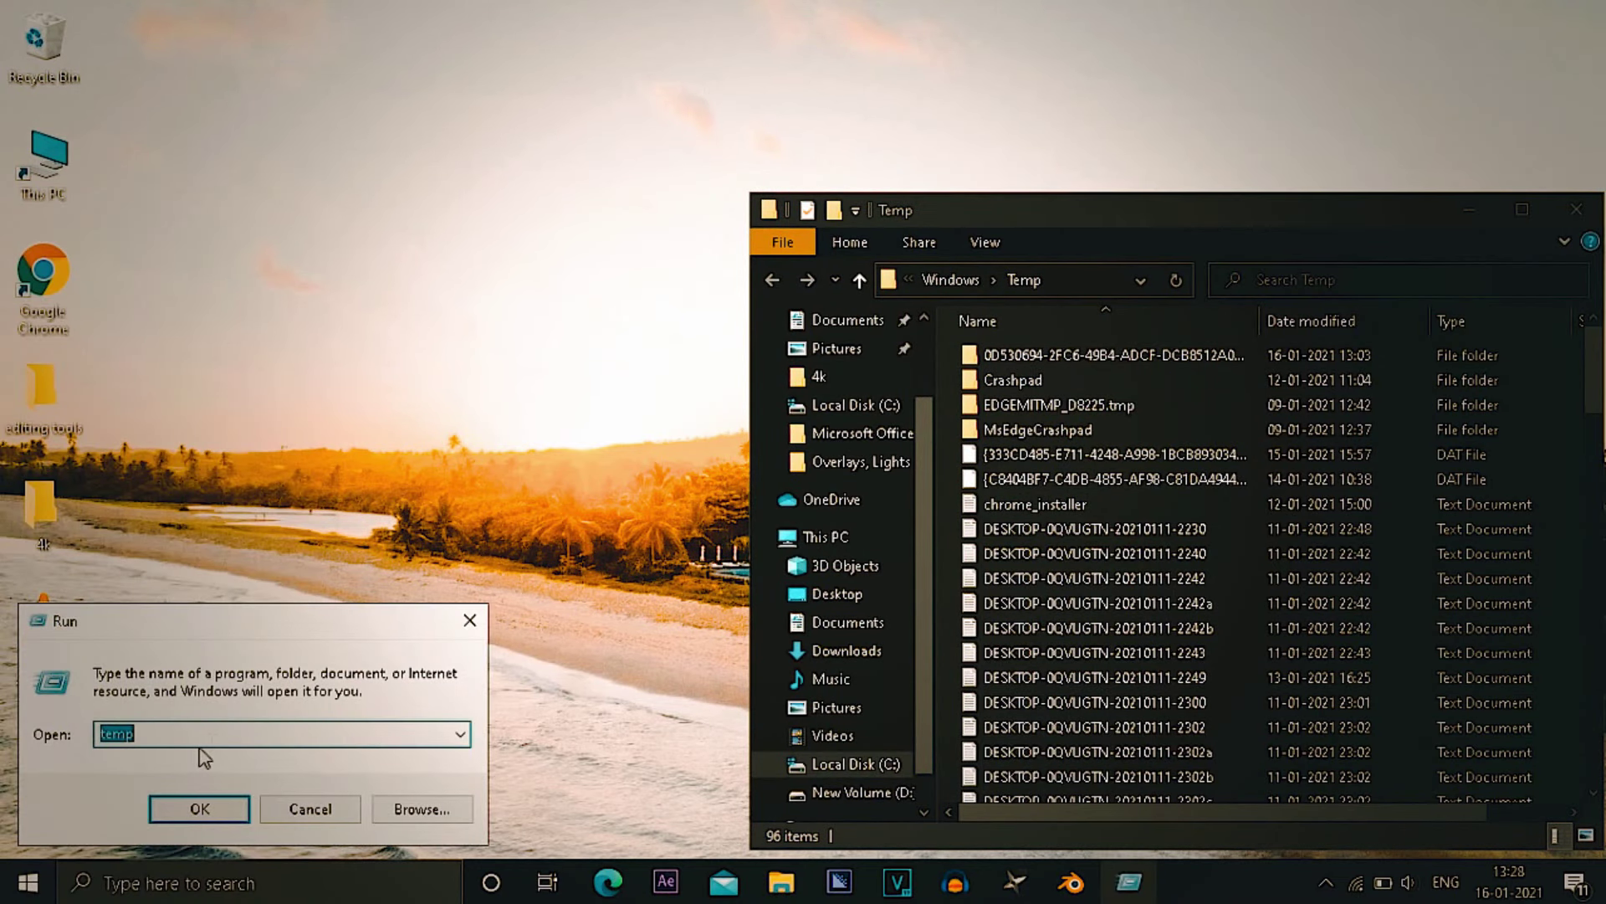
pyautogui.click(234, 735)
pyautogui.press('BackSpace')
pyautogui.press('Return')
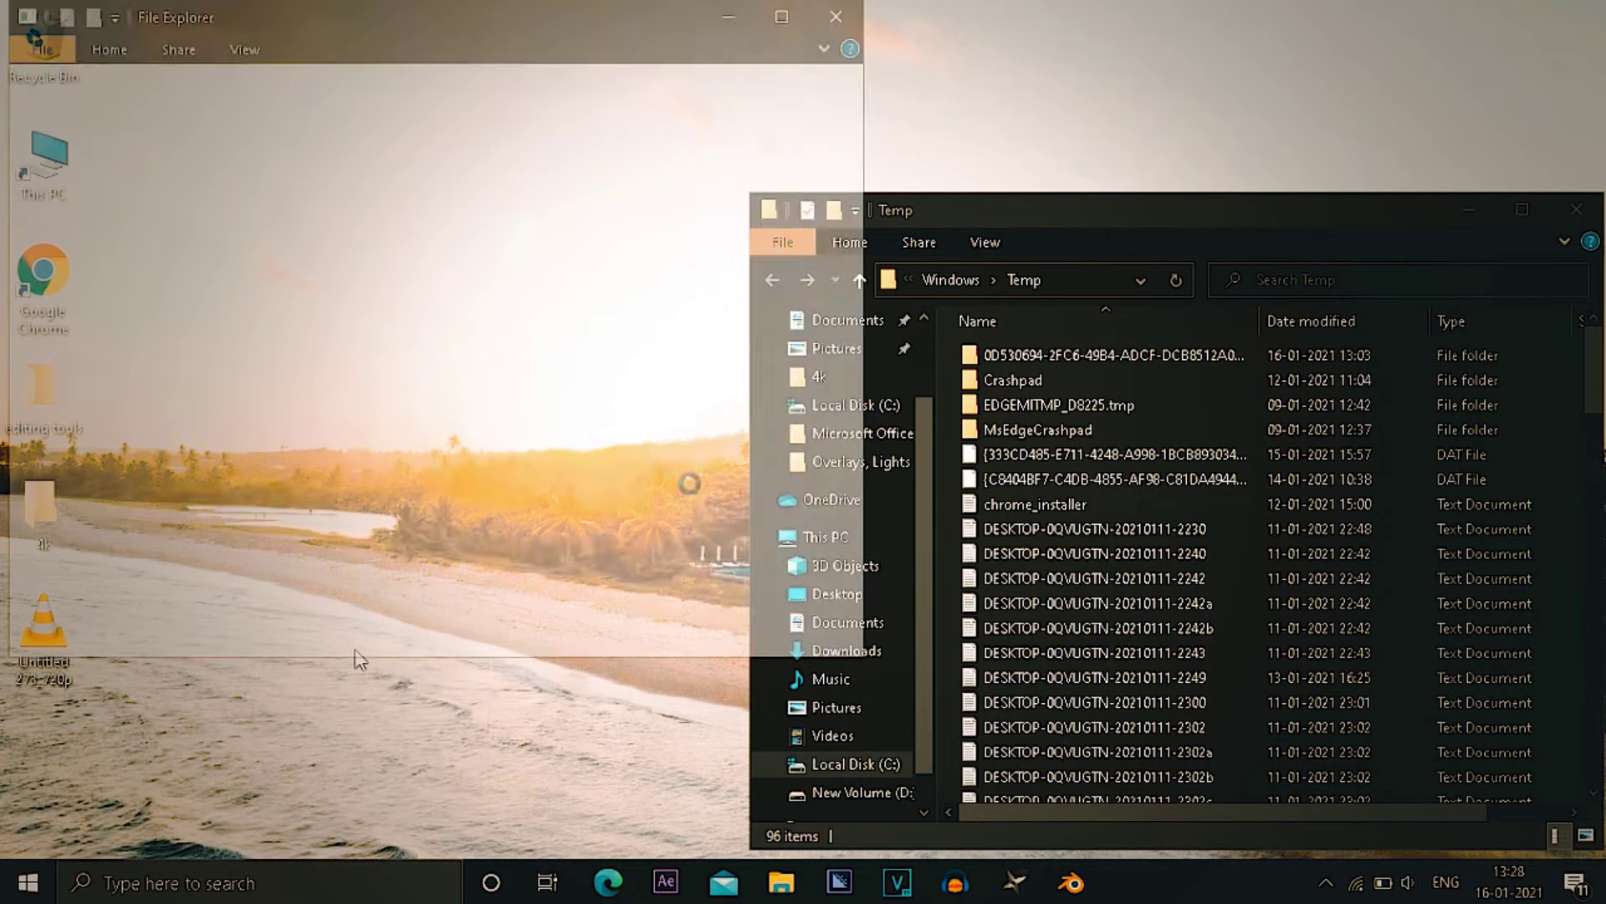
pyautogui.click(711, 243)
pyautogui.hotkey('ctrl', 'a')
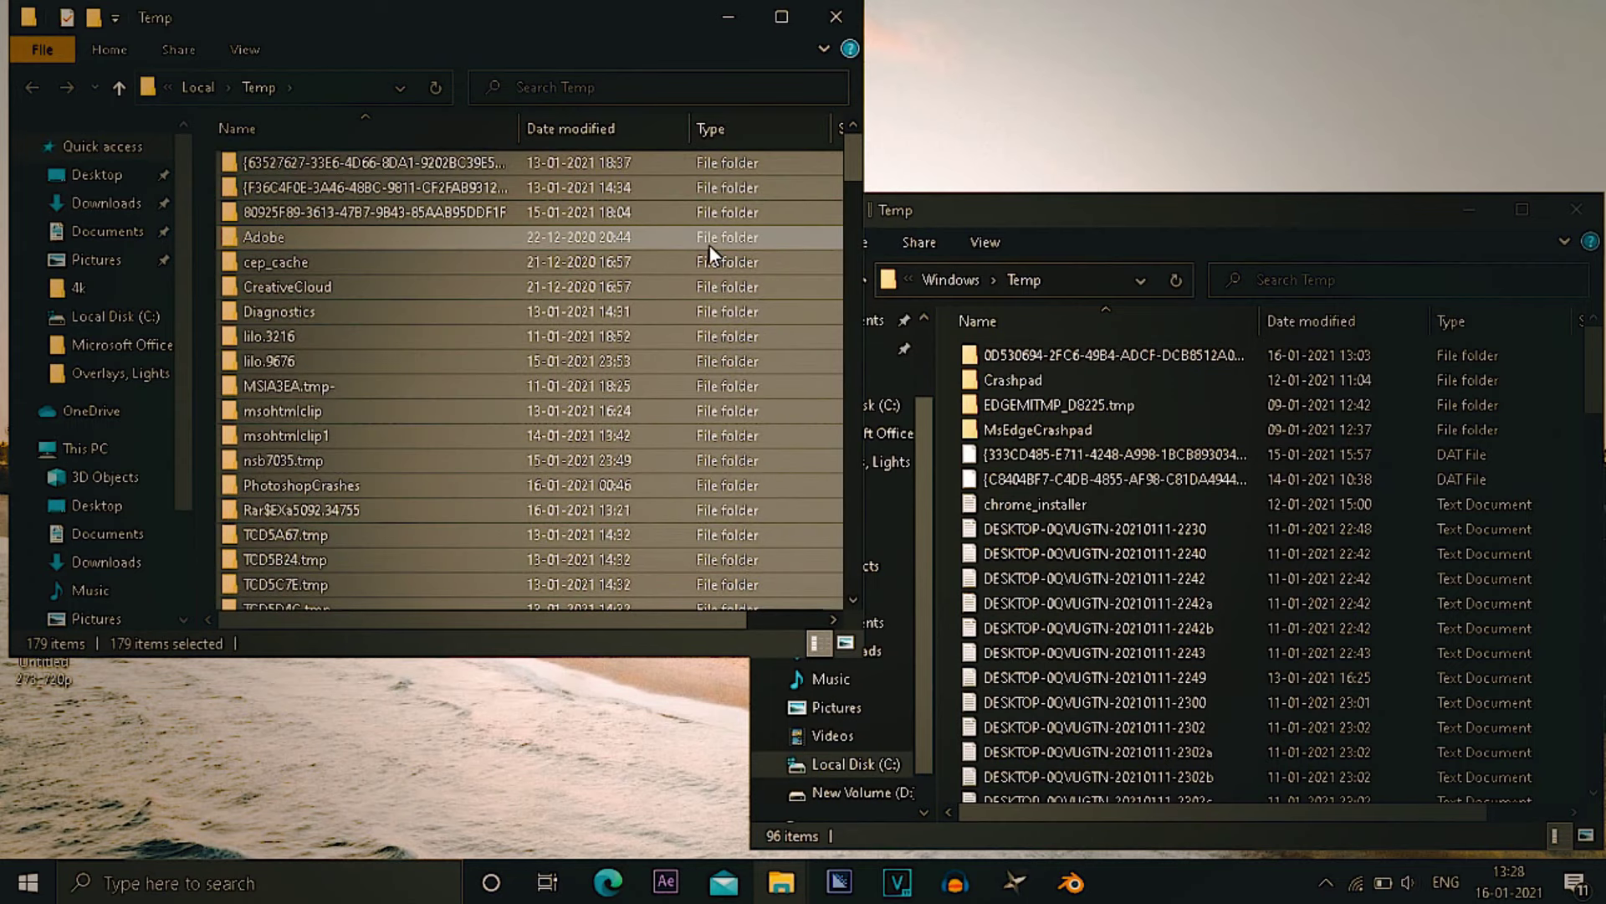
# - Select everything in the Windows Temp folder and send it to the Recycle Bin
pyautogui.click(1372, 559)
pyautogui.hotkey('ctrl', 'a')
pyautogui.press('Delete')
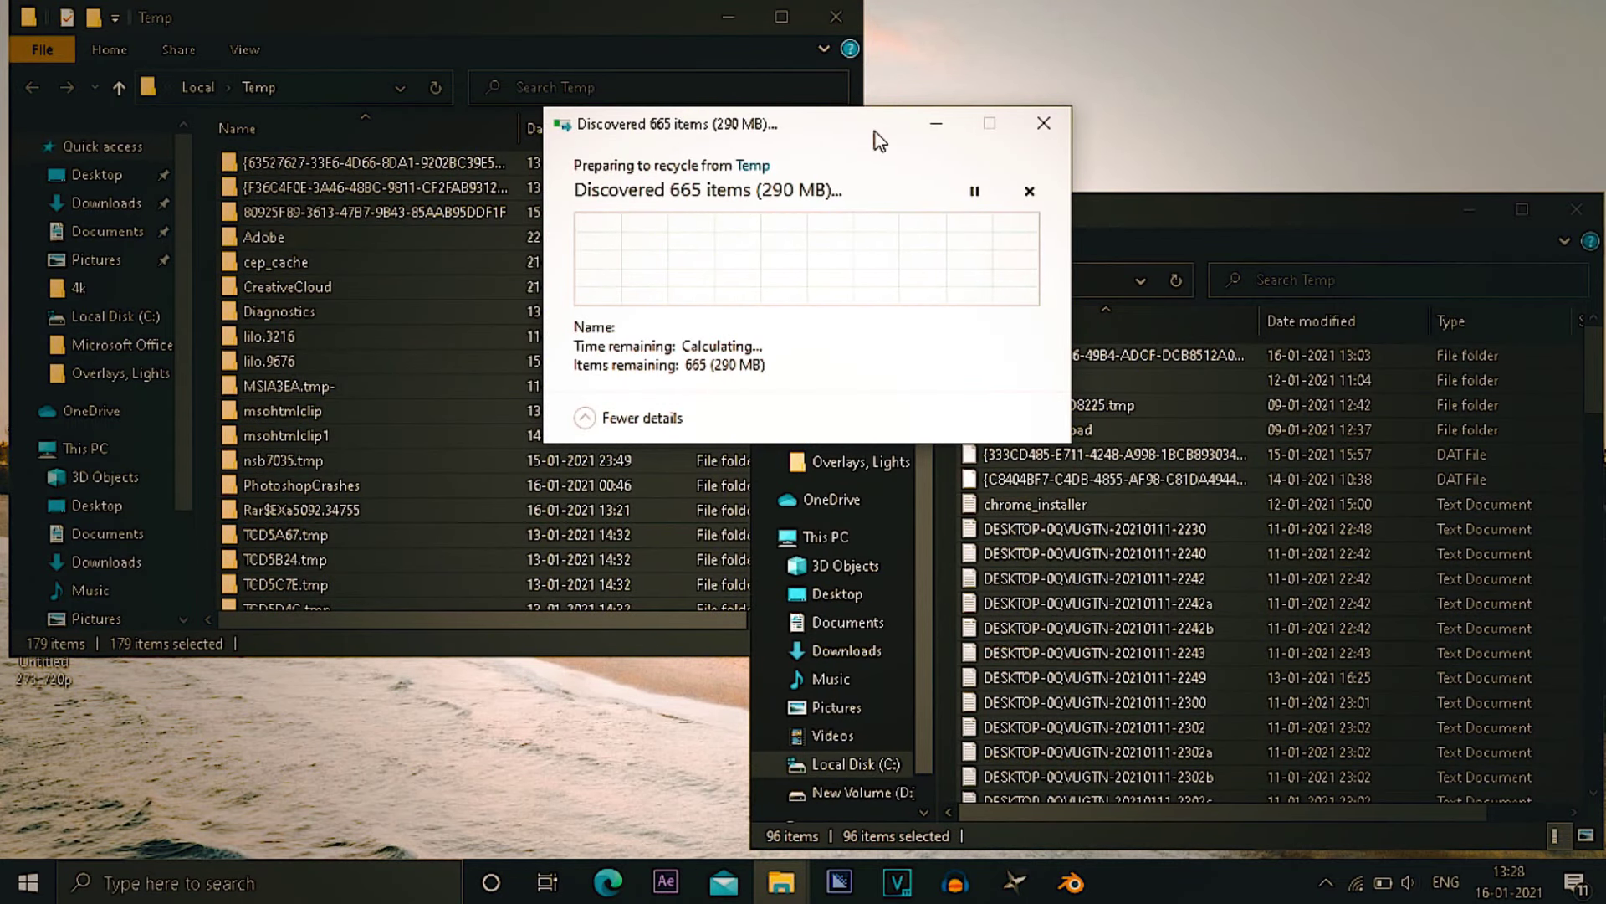
pyautogui.moveTo(875, 136); pyautogui.dragTo(631, 164)
pyautogui.click(1108, 499)
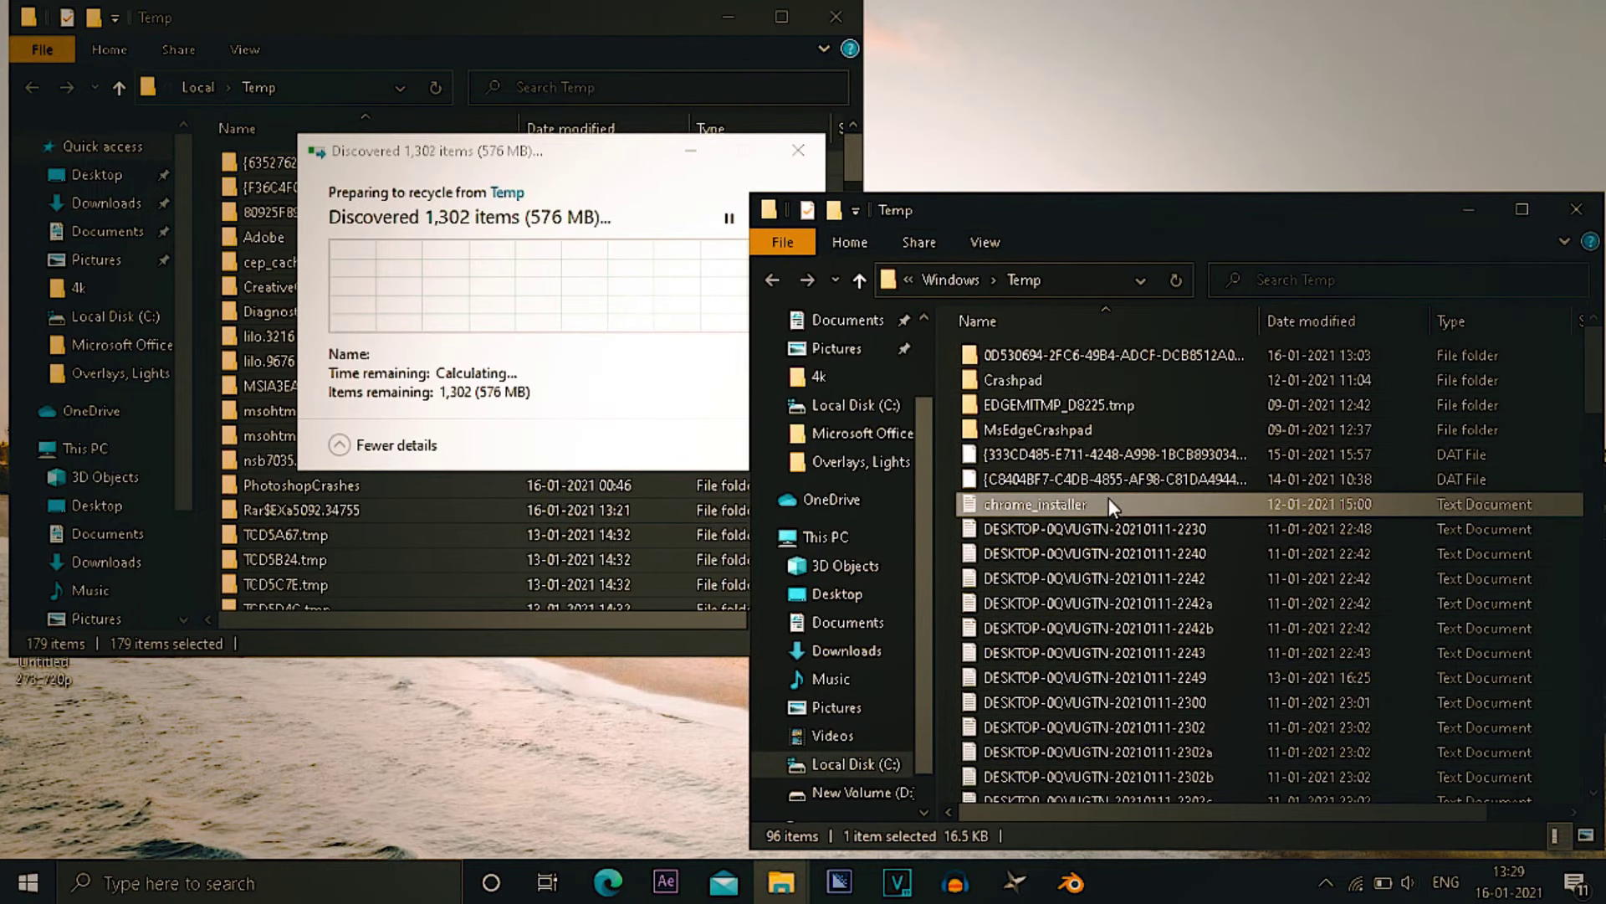
pyautogui.hotkey('ctrl', 'a')
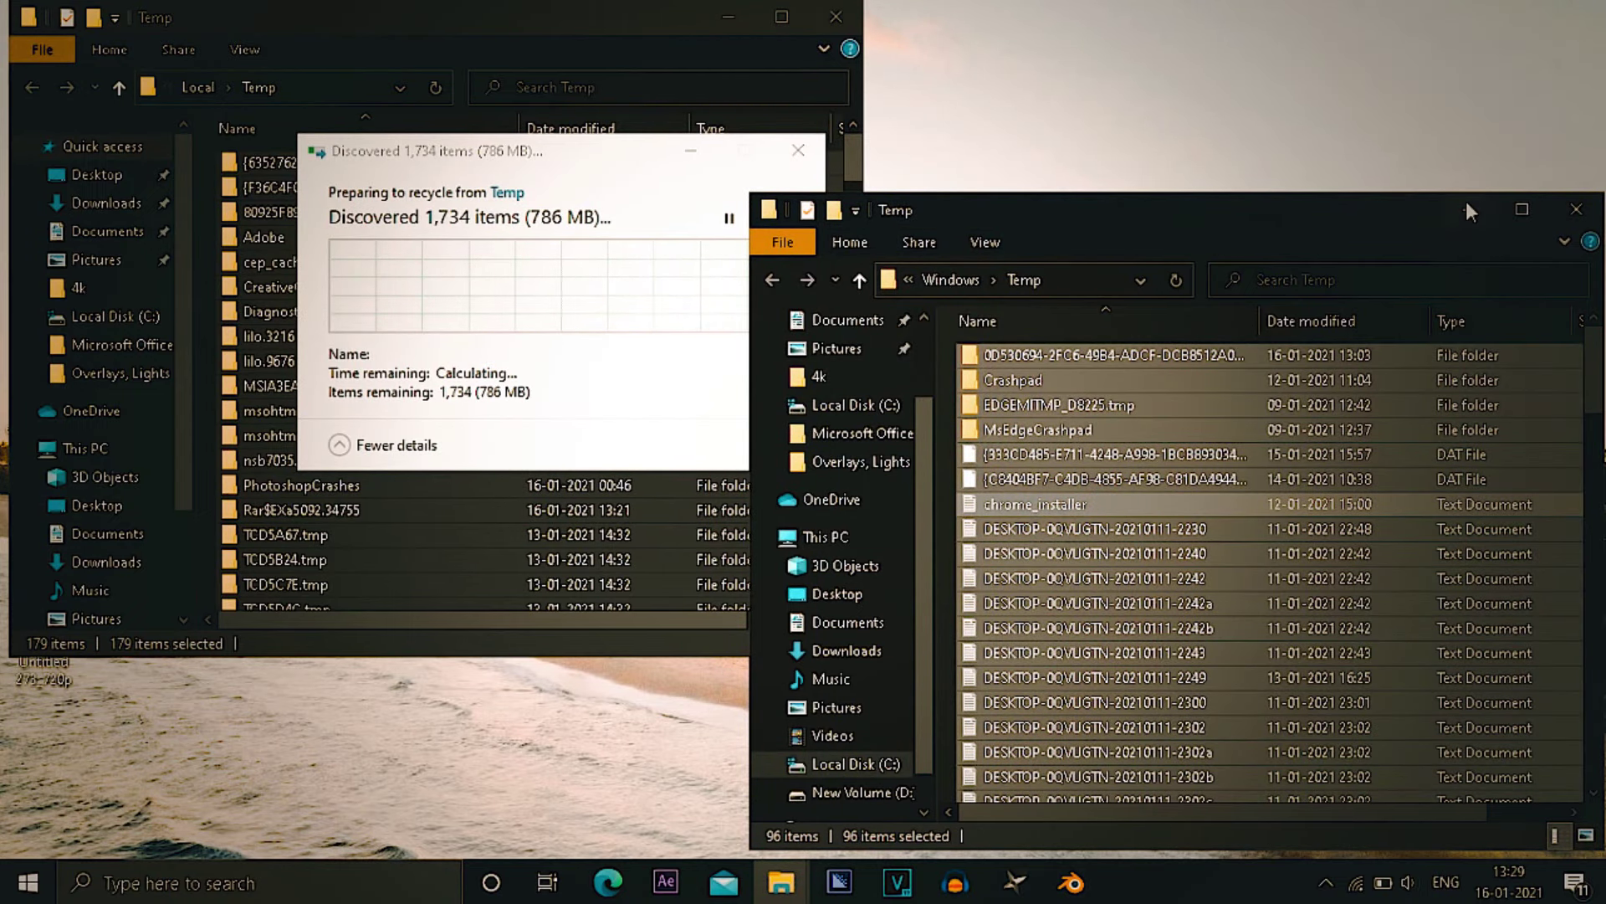
pyautogui.click(1469, 209)
# - Grant admin permission to continue deleting and skip all files still in use
pyautogui.click(478, 604)
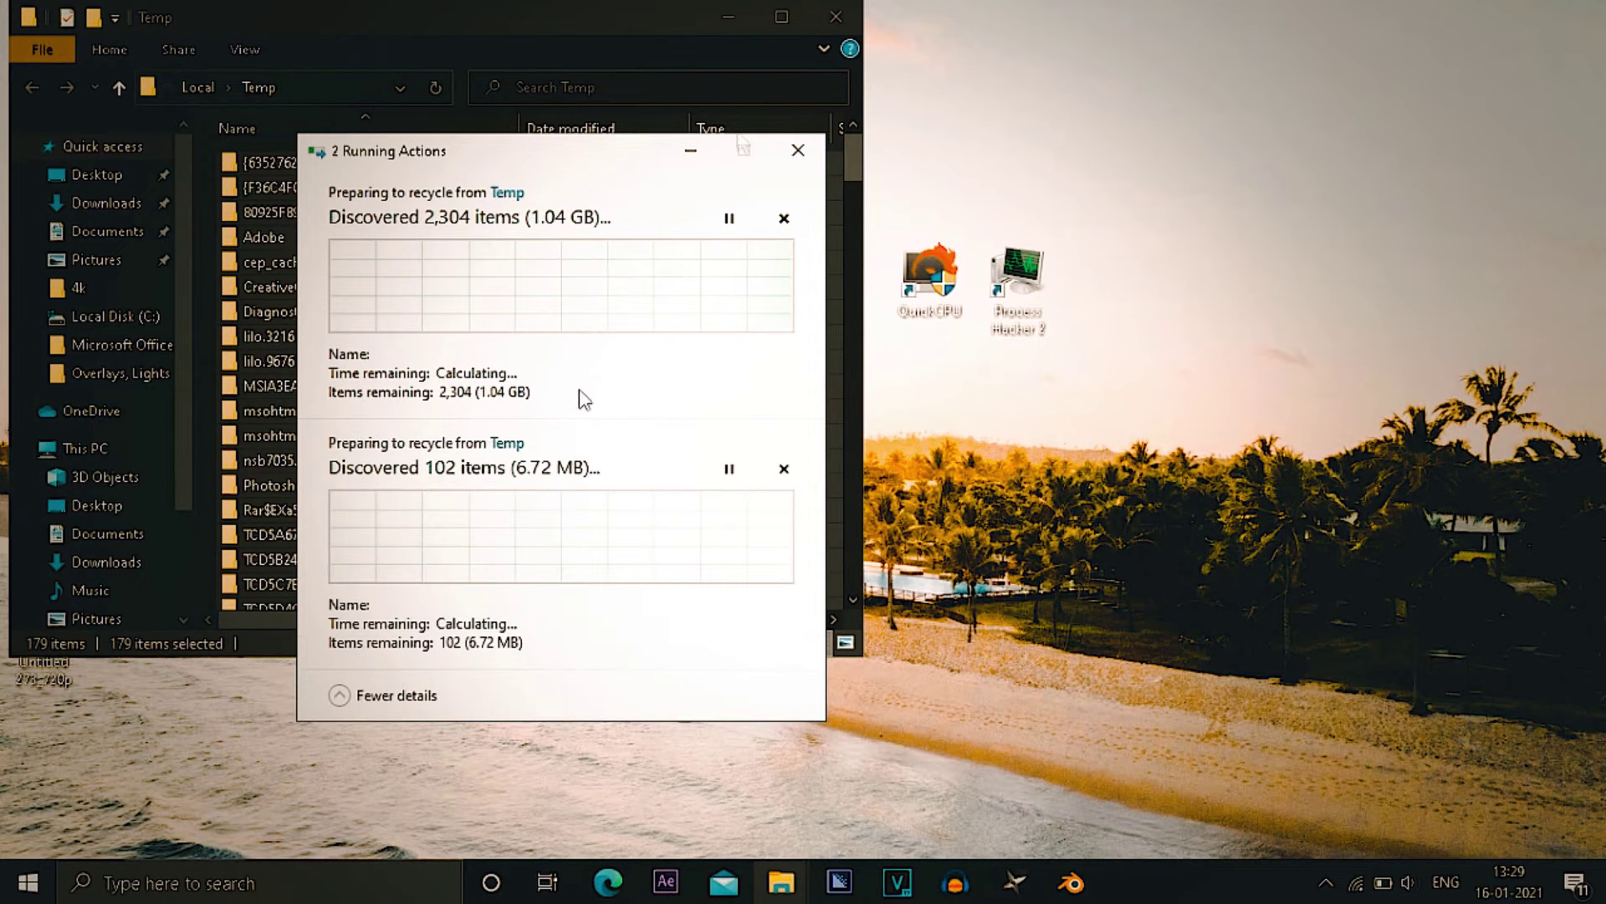
pyautogui.click(721, 15)
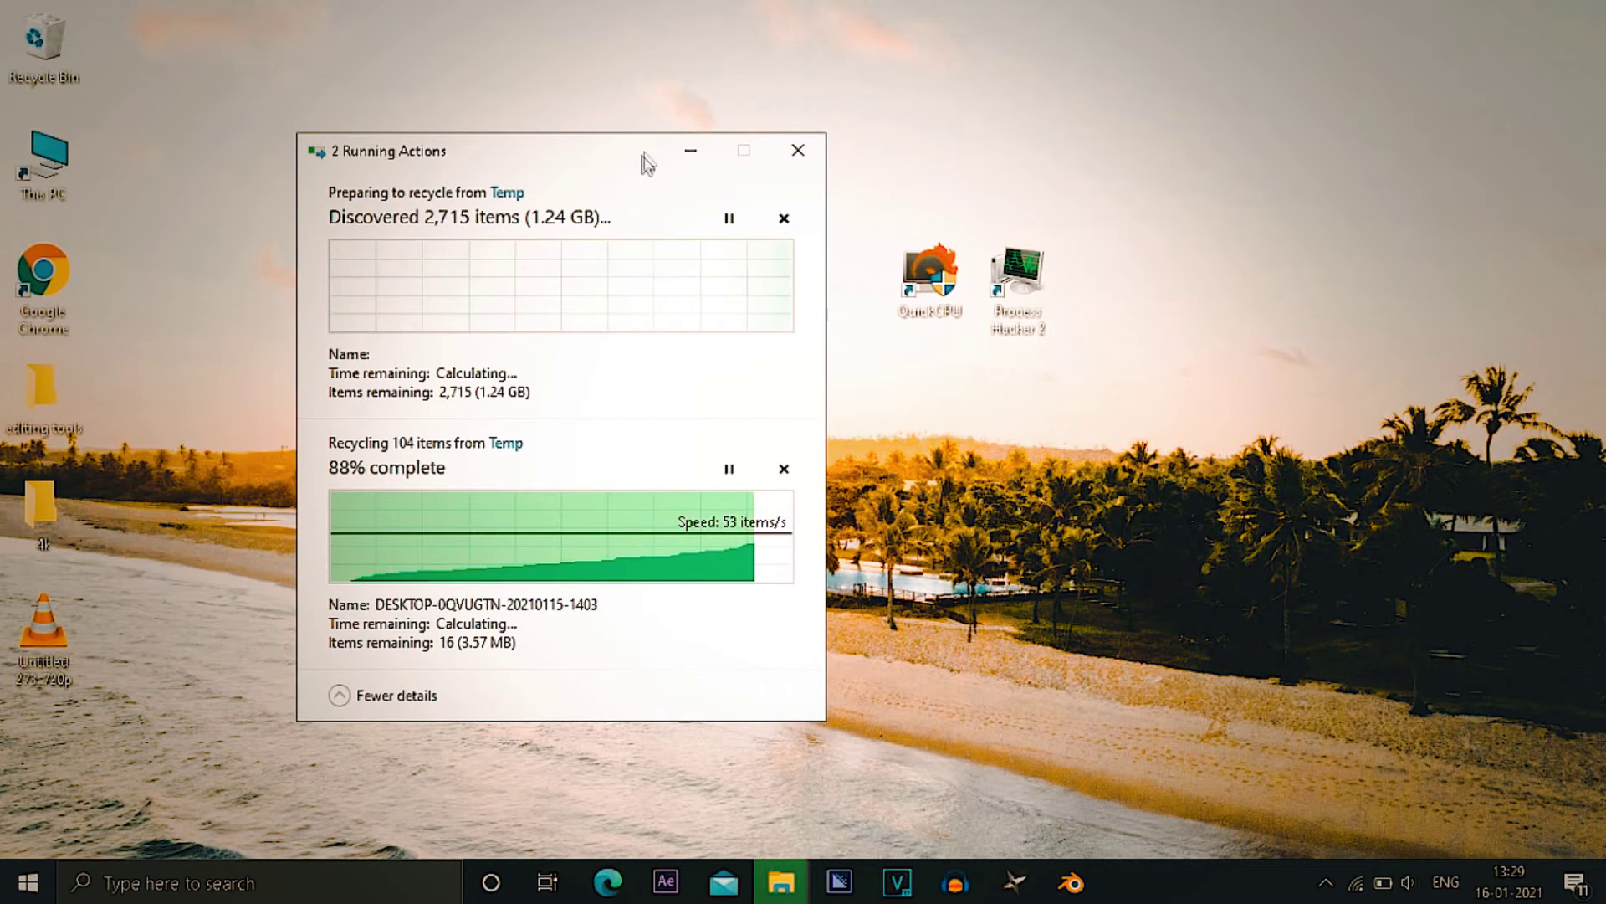
pyautogui.click(483, 650)
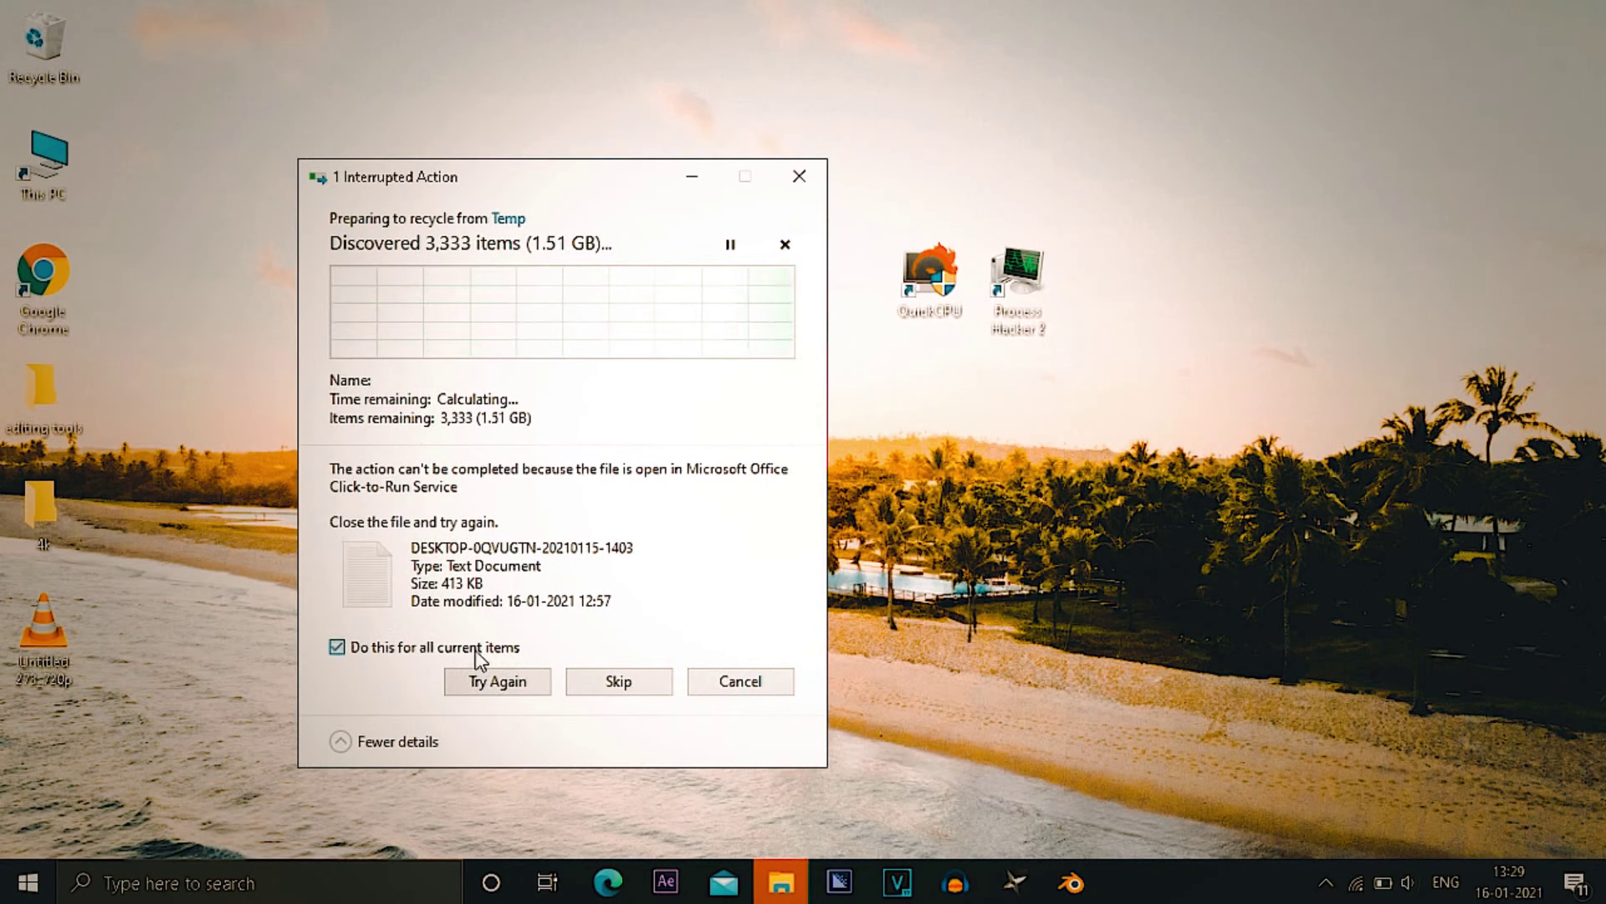
pyautogui.click(570, 682)
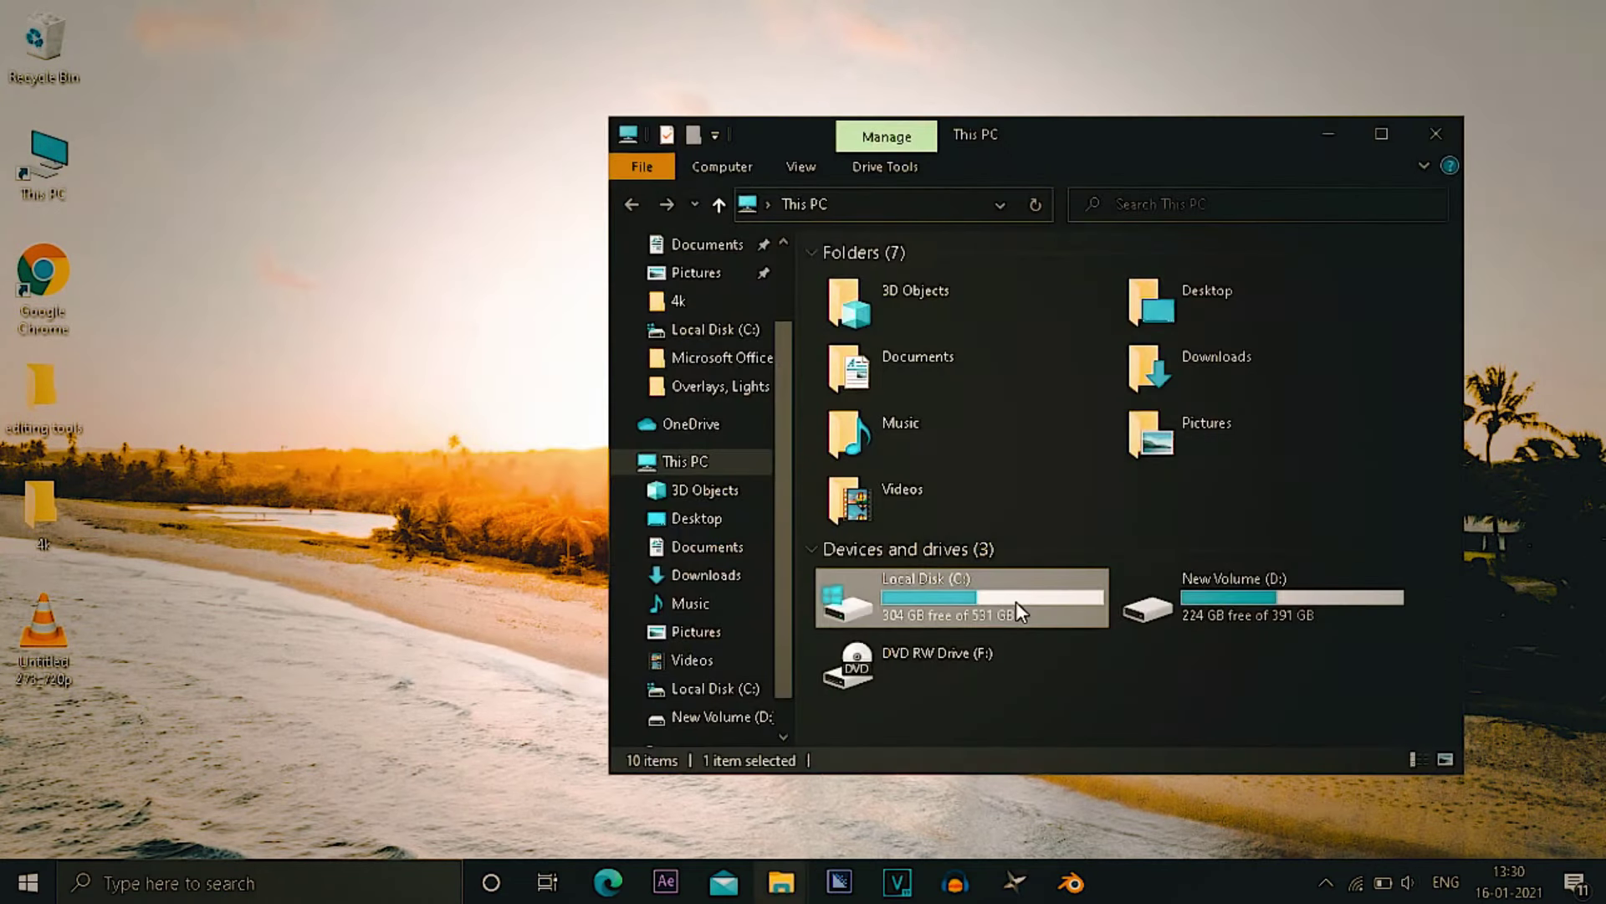
# - Check in Local Disk (C:) Properties > Tools > Optimize that drive C: is 0% fragmented
pyautogui.rightClick(1015, 601)
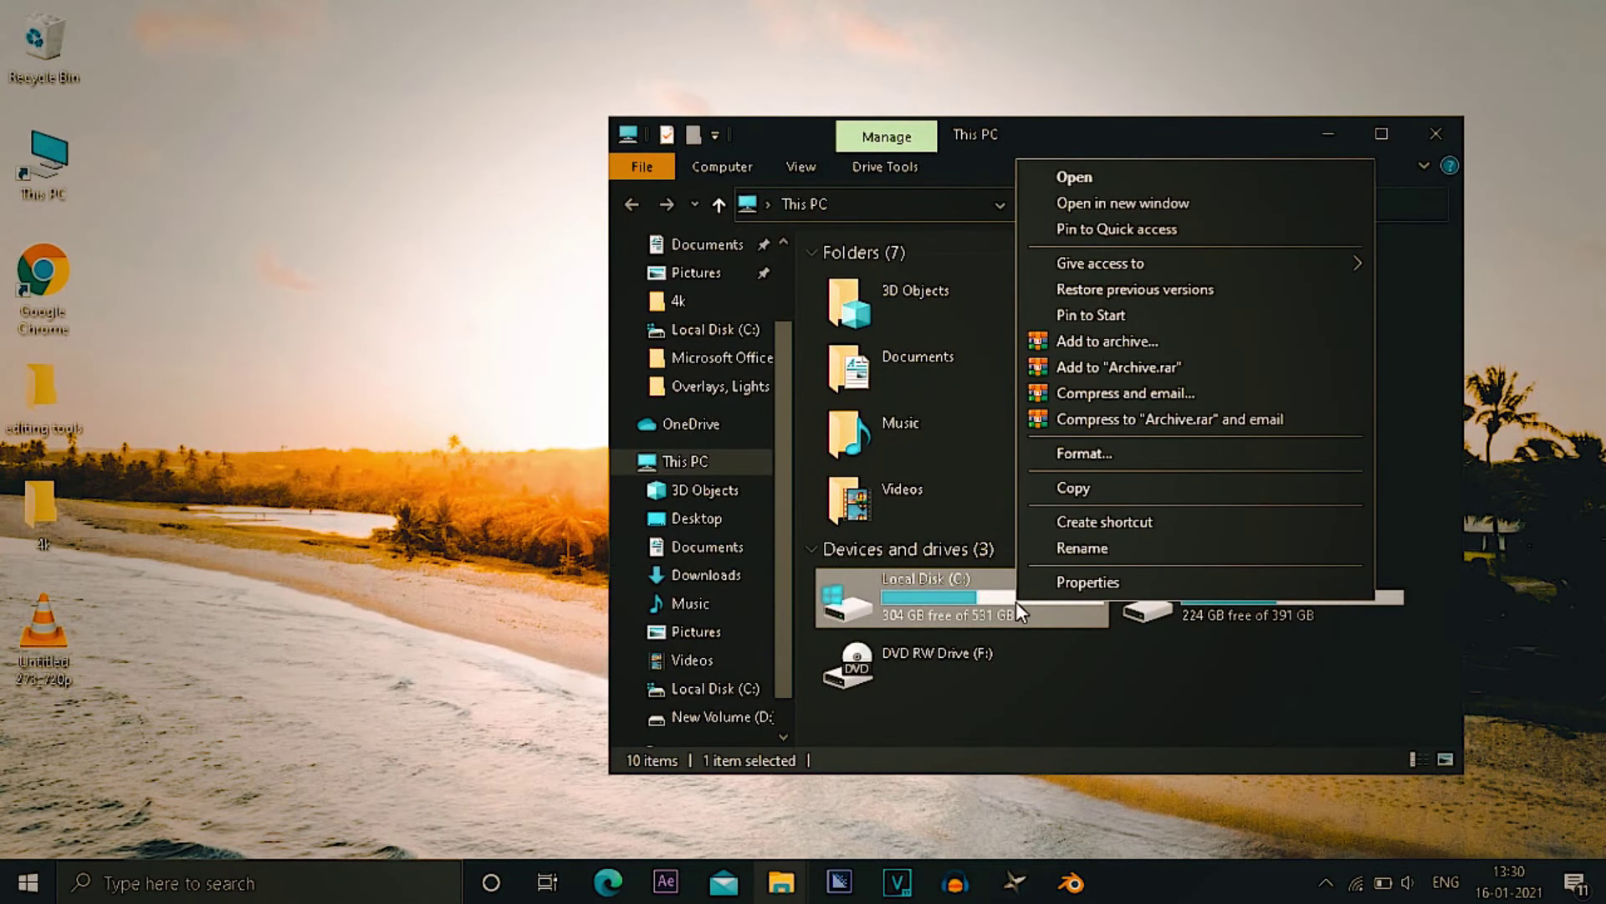
pyautogui.click(1087, 582)
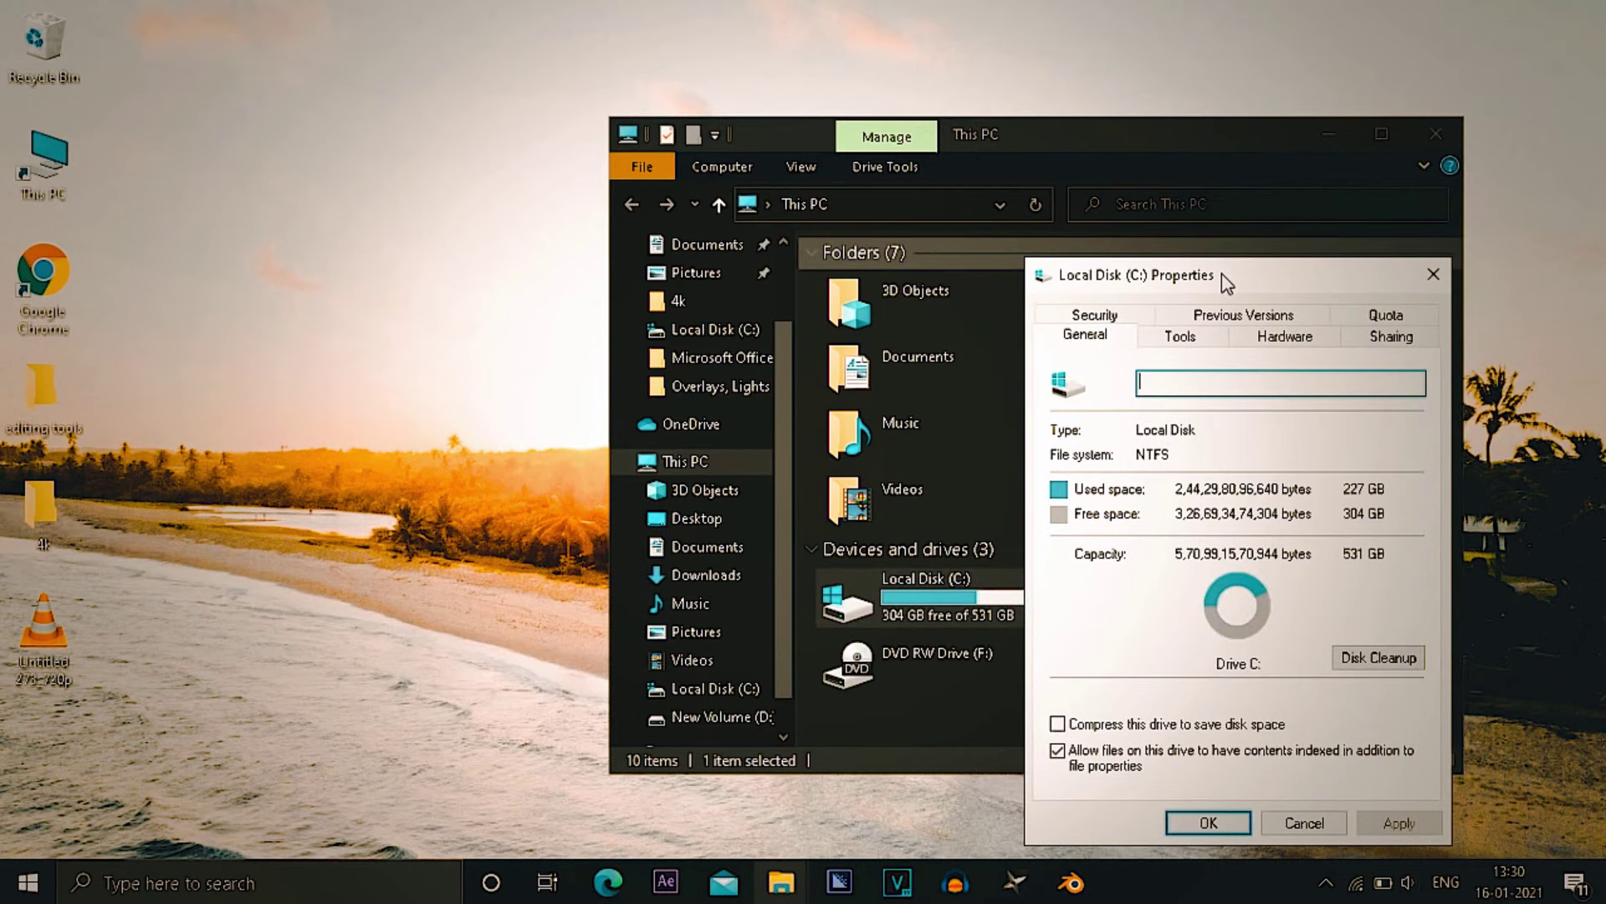
pyautogui.moveTo(1226, 283); pyautogui.dragTo(808, 174)
pyautogui.click(744, 234)
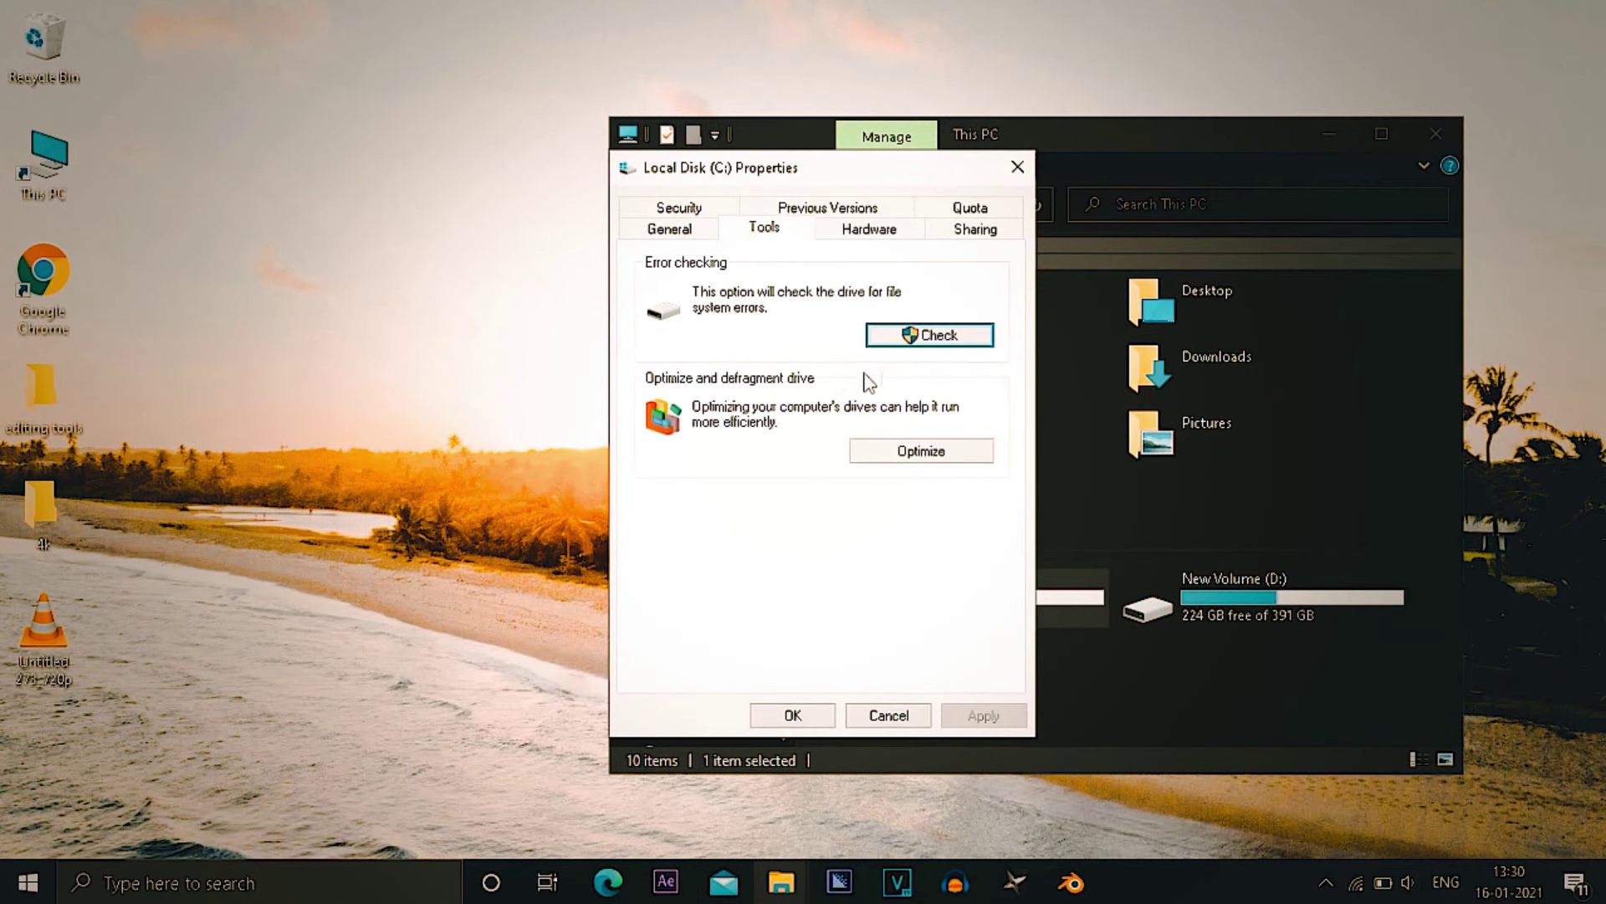
pyautogui.click(903, 457)
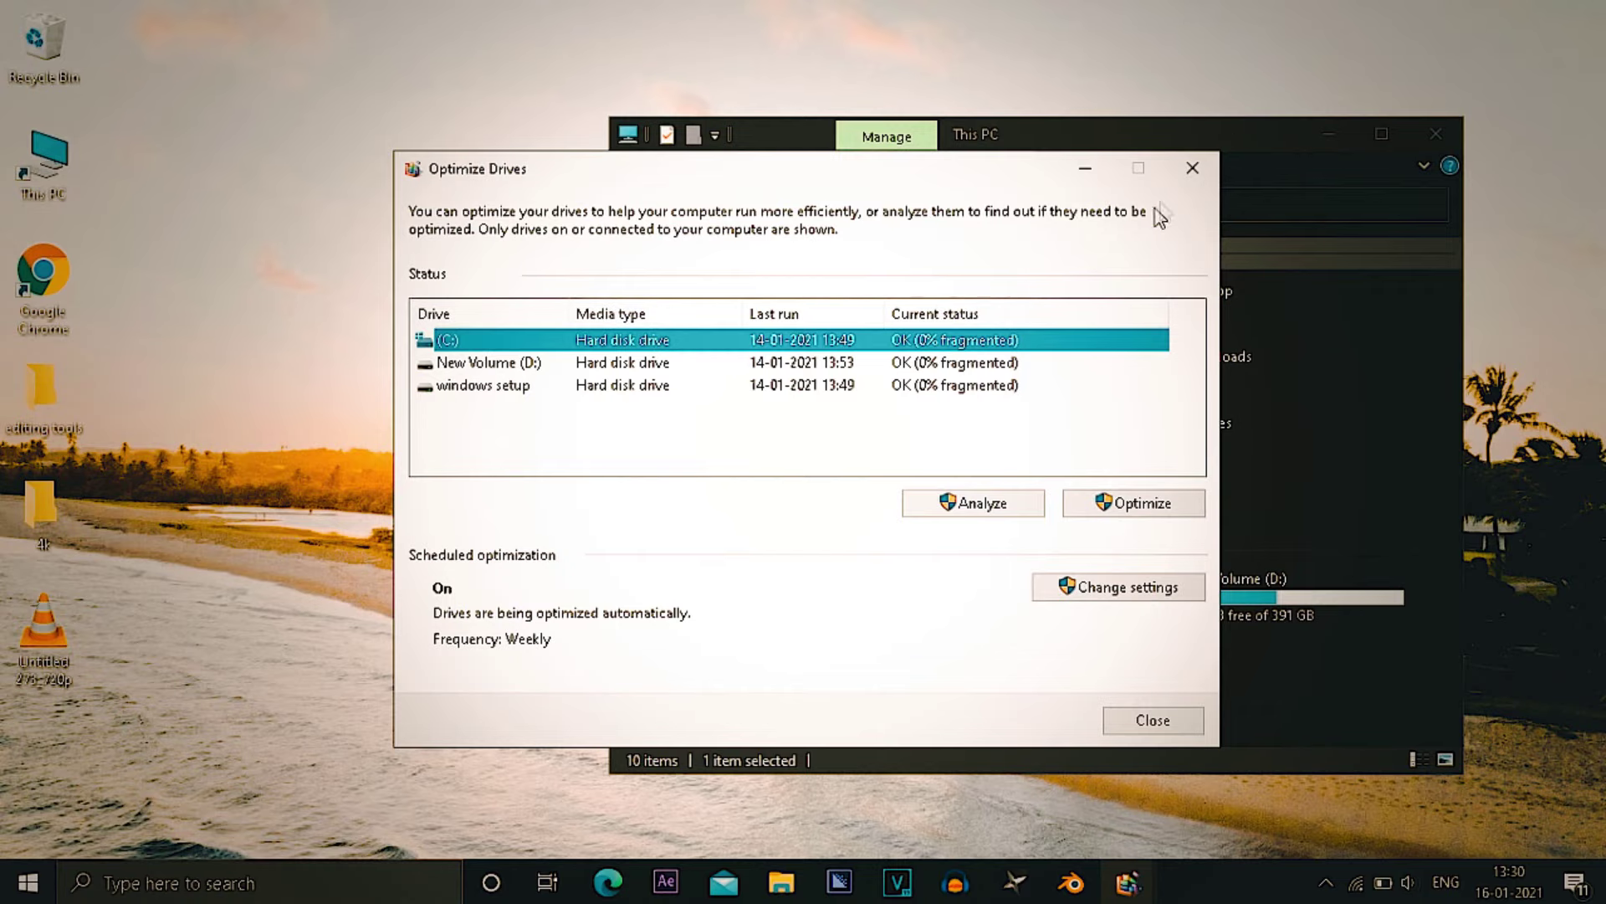
pyautogui.click(1181, 171)
# - Start and cancel a Disk Cleanup scan of C:, then close the drive properties and This PC
pyautogui.click(670, 227)
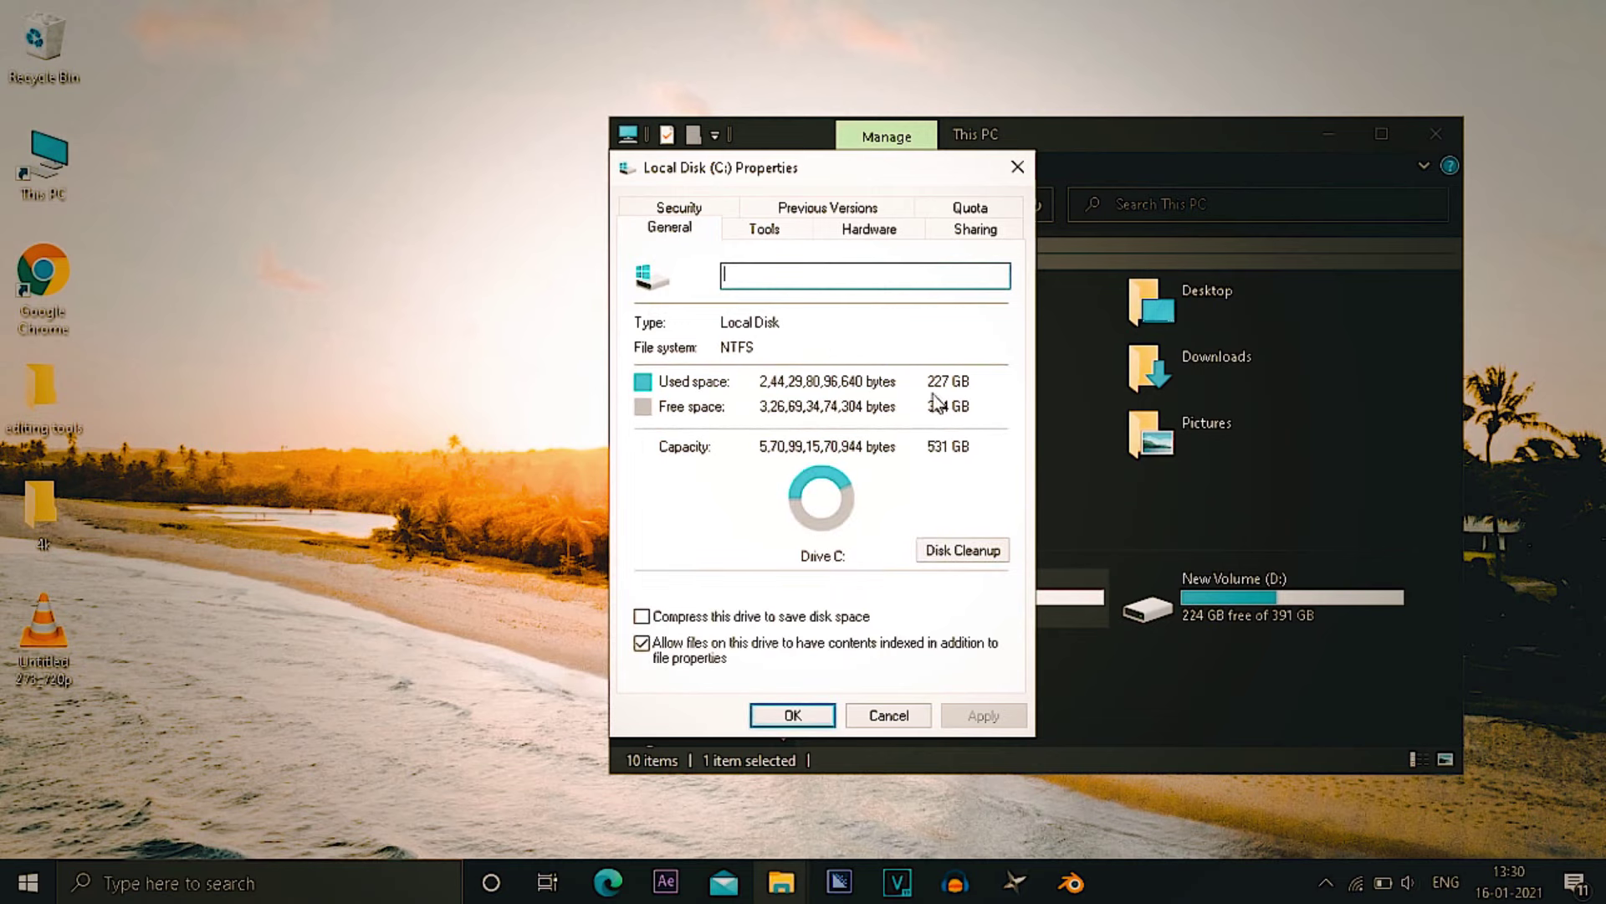
pyautogui.click(954, 556)
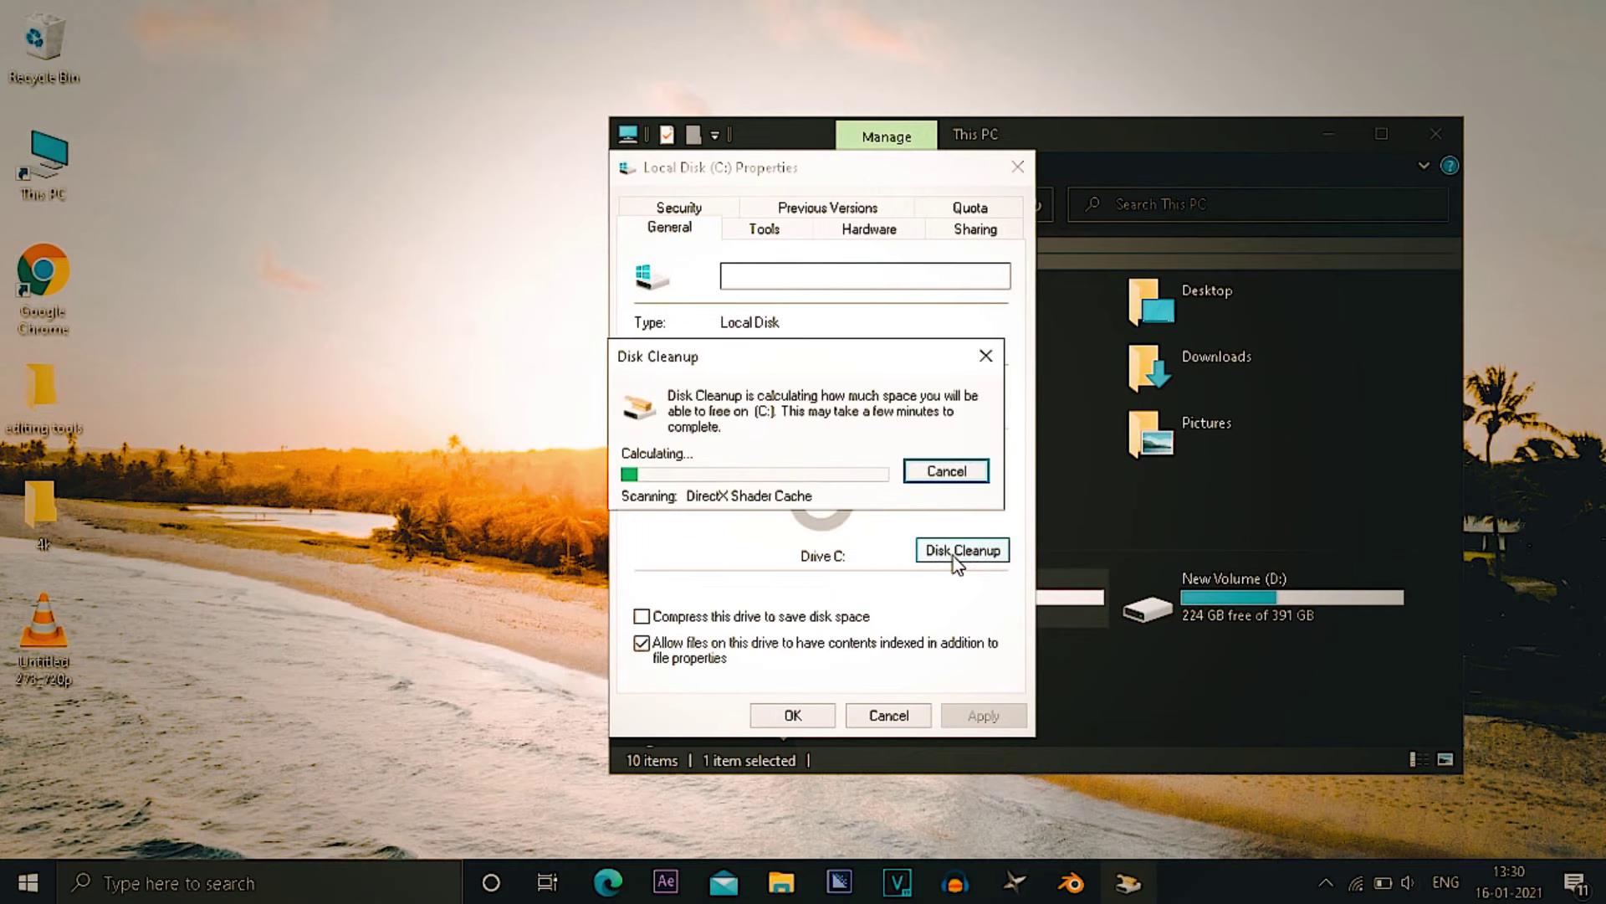
pyautogui.click(965, 474)
pyautogui.click(830, 713)
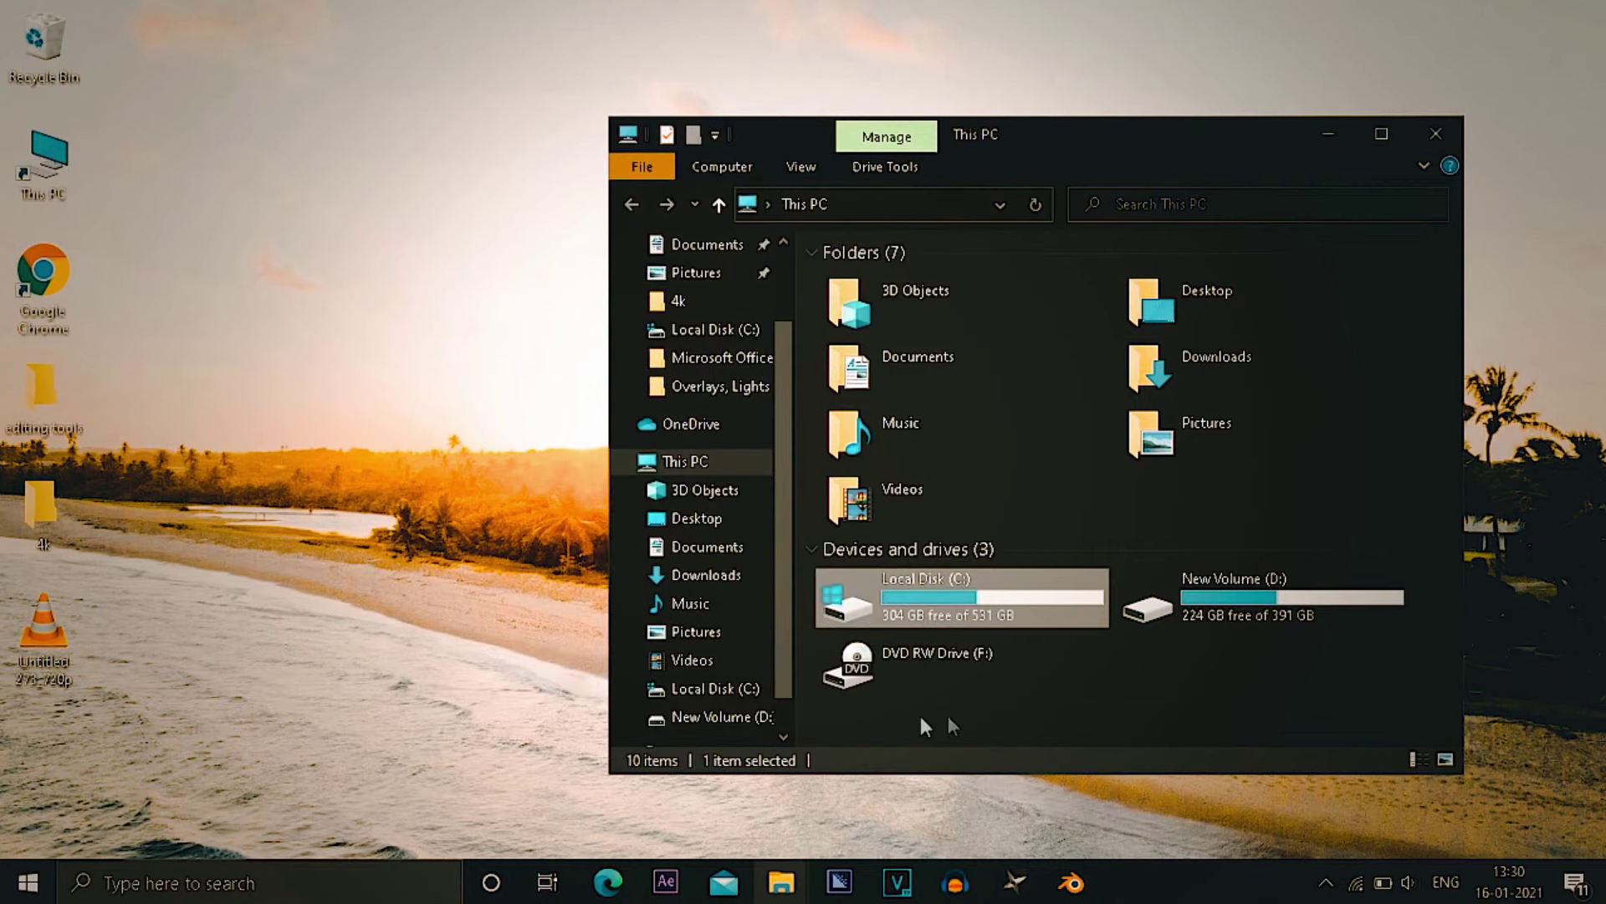
pyautogui.click(1430, 138)
# - Refresh the desktop twice from its right-click menu
pyautogui.rightClick(752, 384)
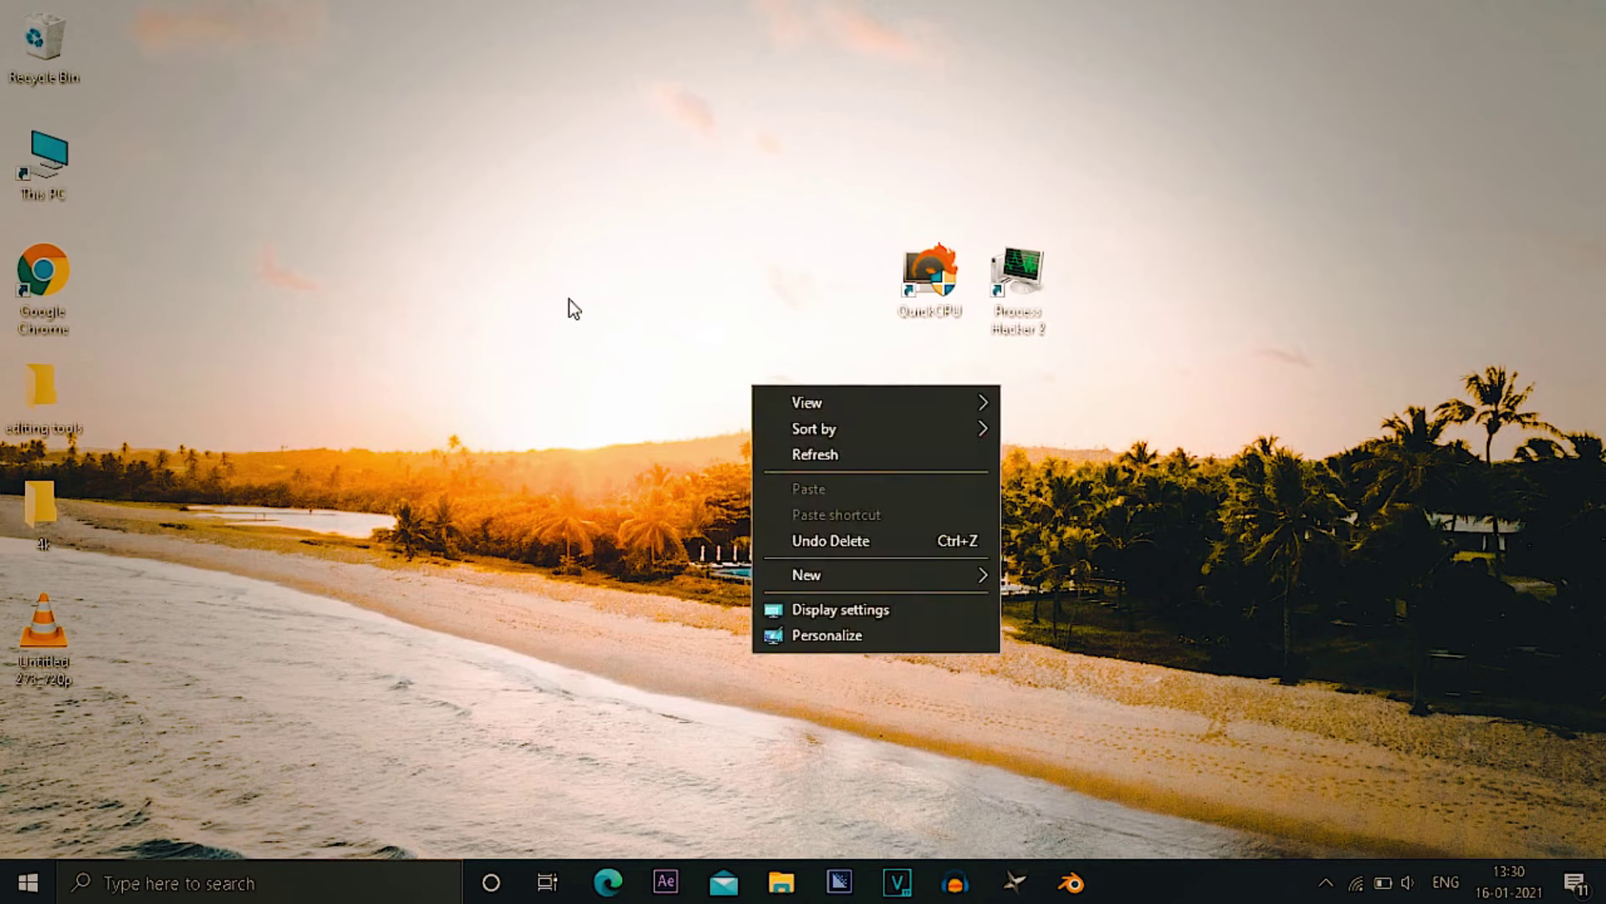
pyautogui.click(811, 460)
pyautogui.rightClick(812, 461)
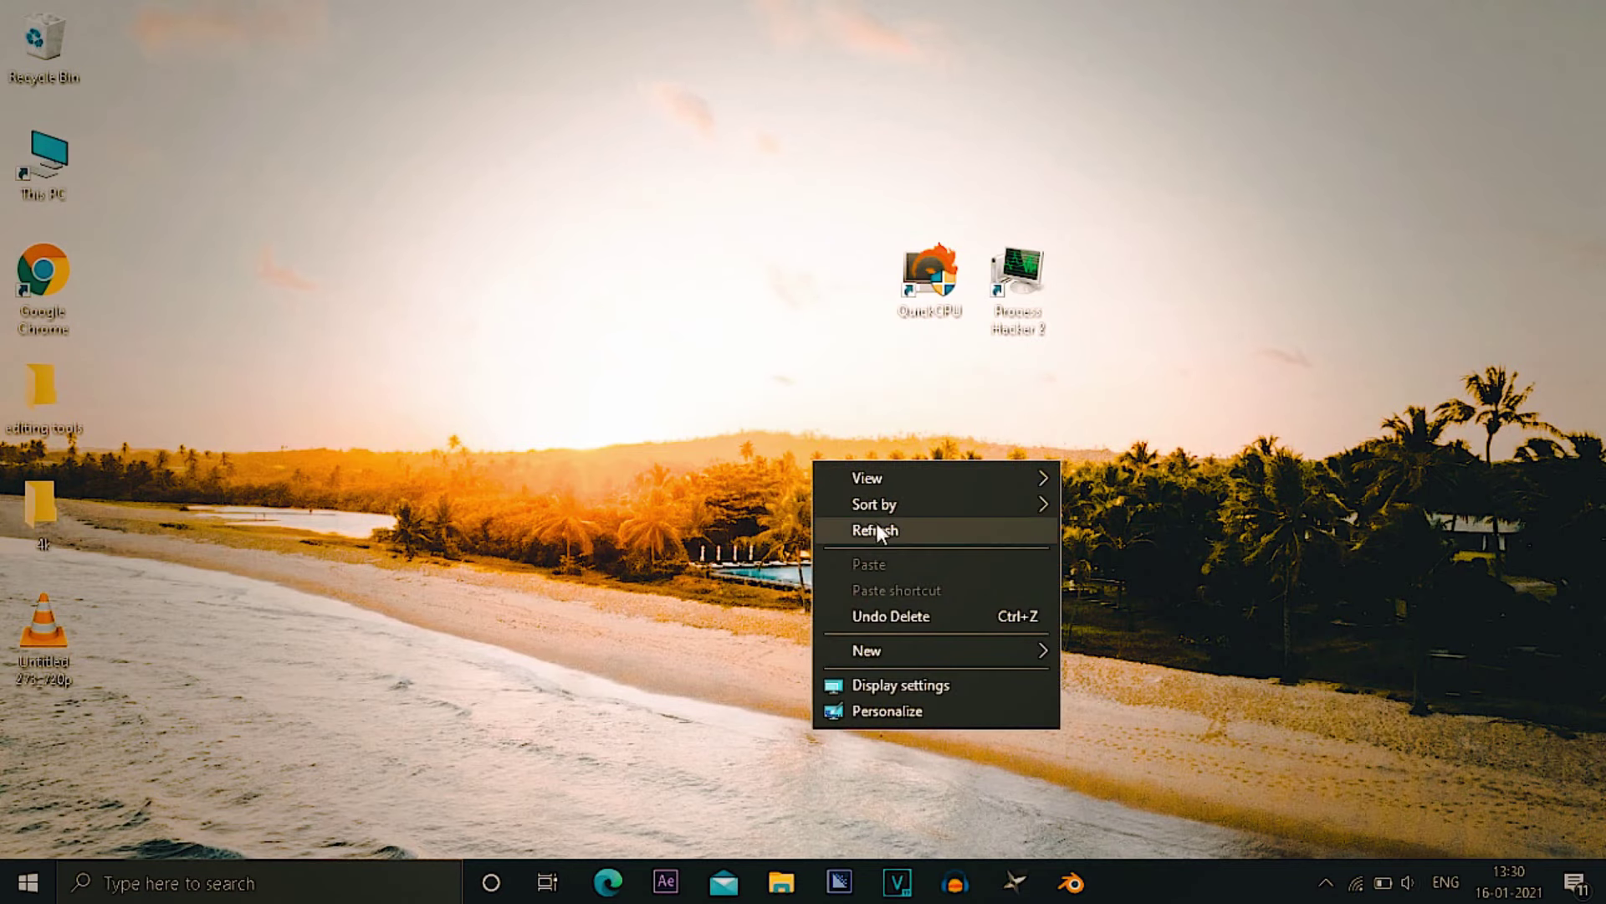
pyautogui.click(944, 522)
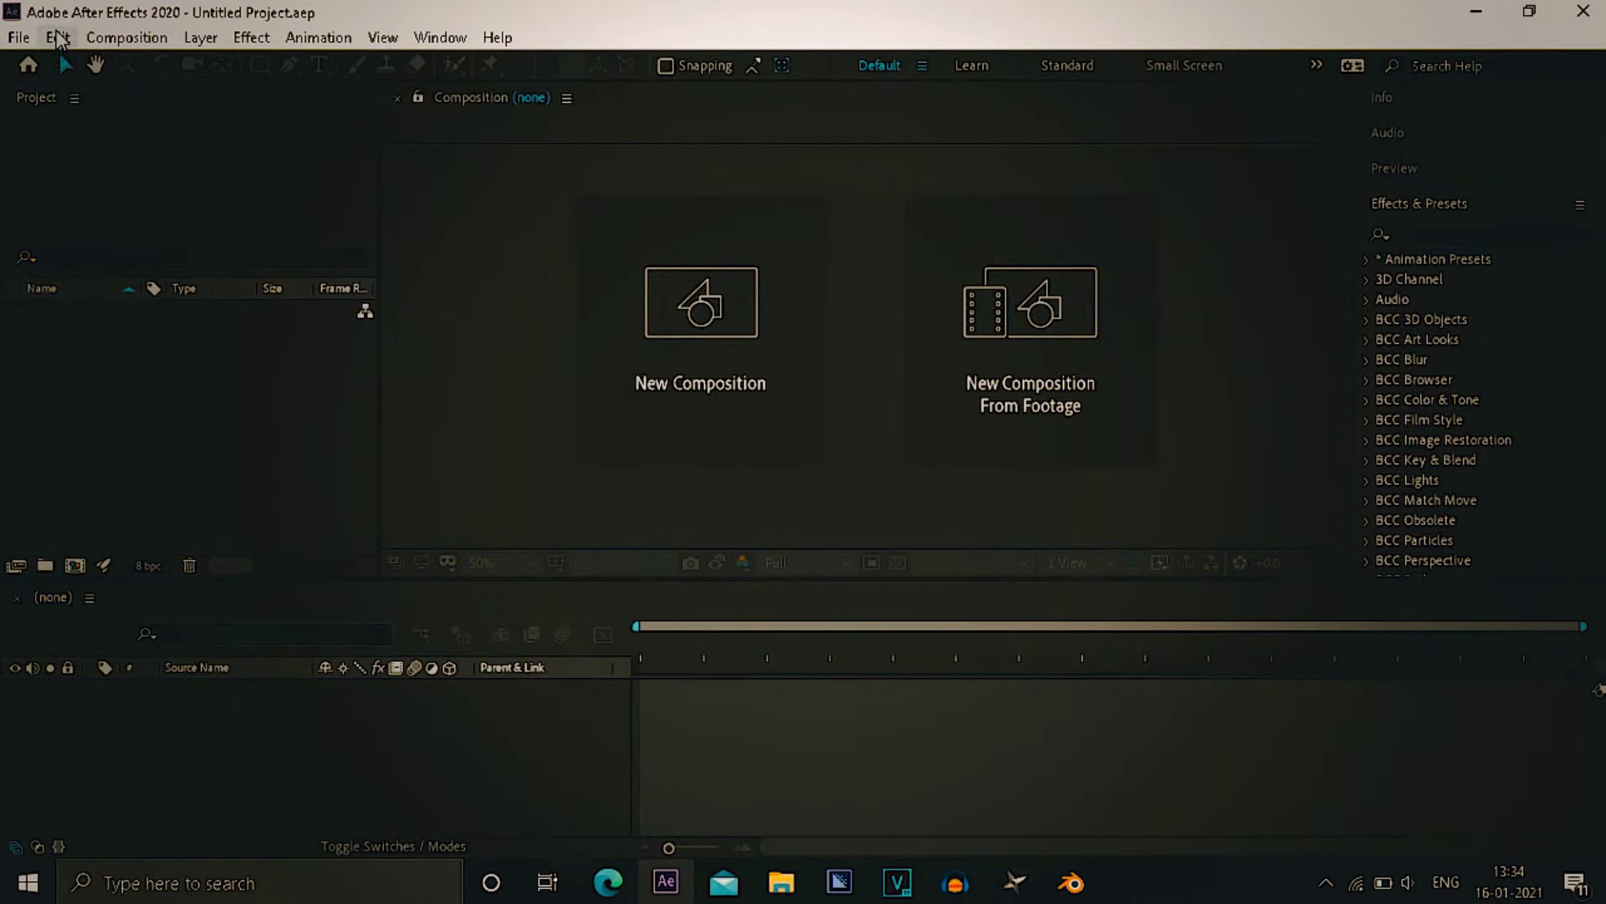
# - Dismiss the After Effects welcome screen
pyautogui.click(58, 39)
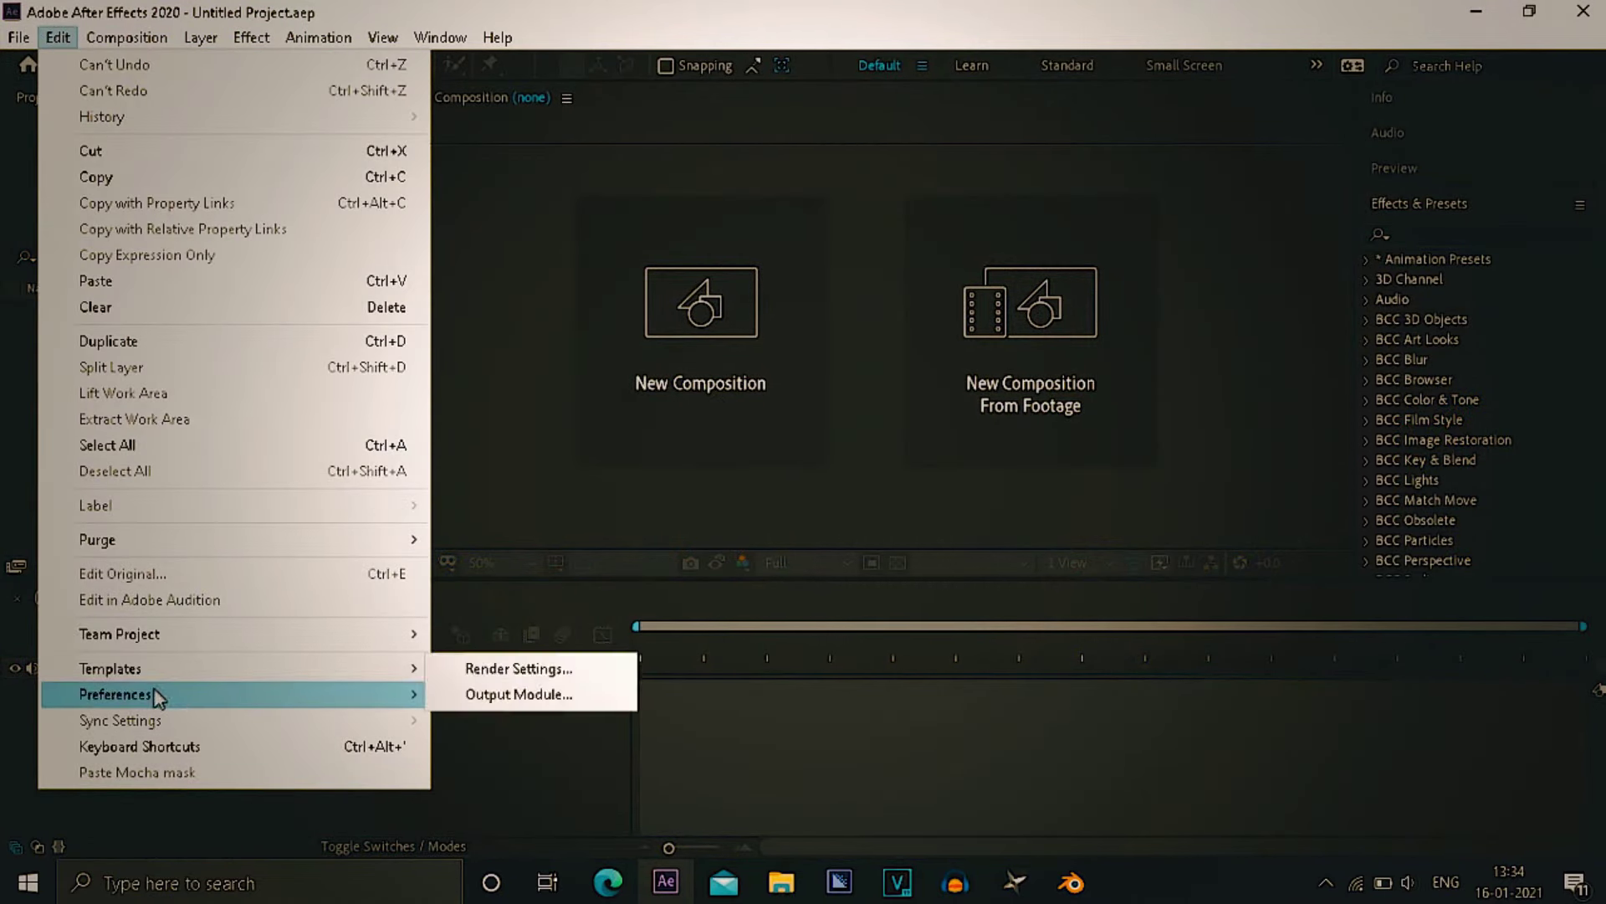
pyautogui.moveTo(152, 695)
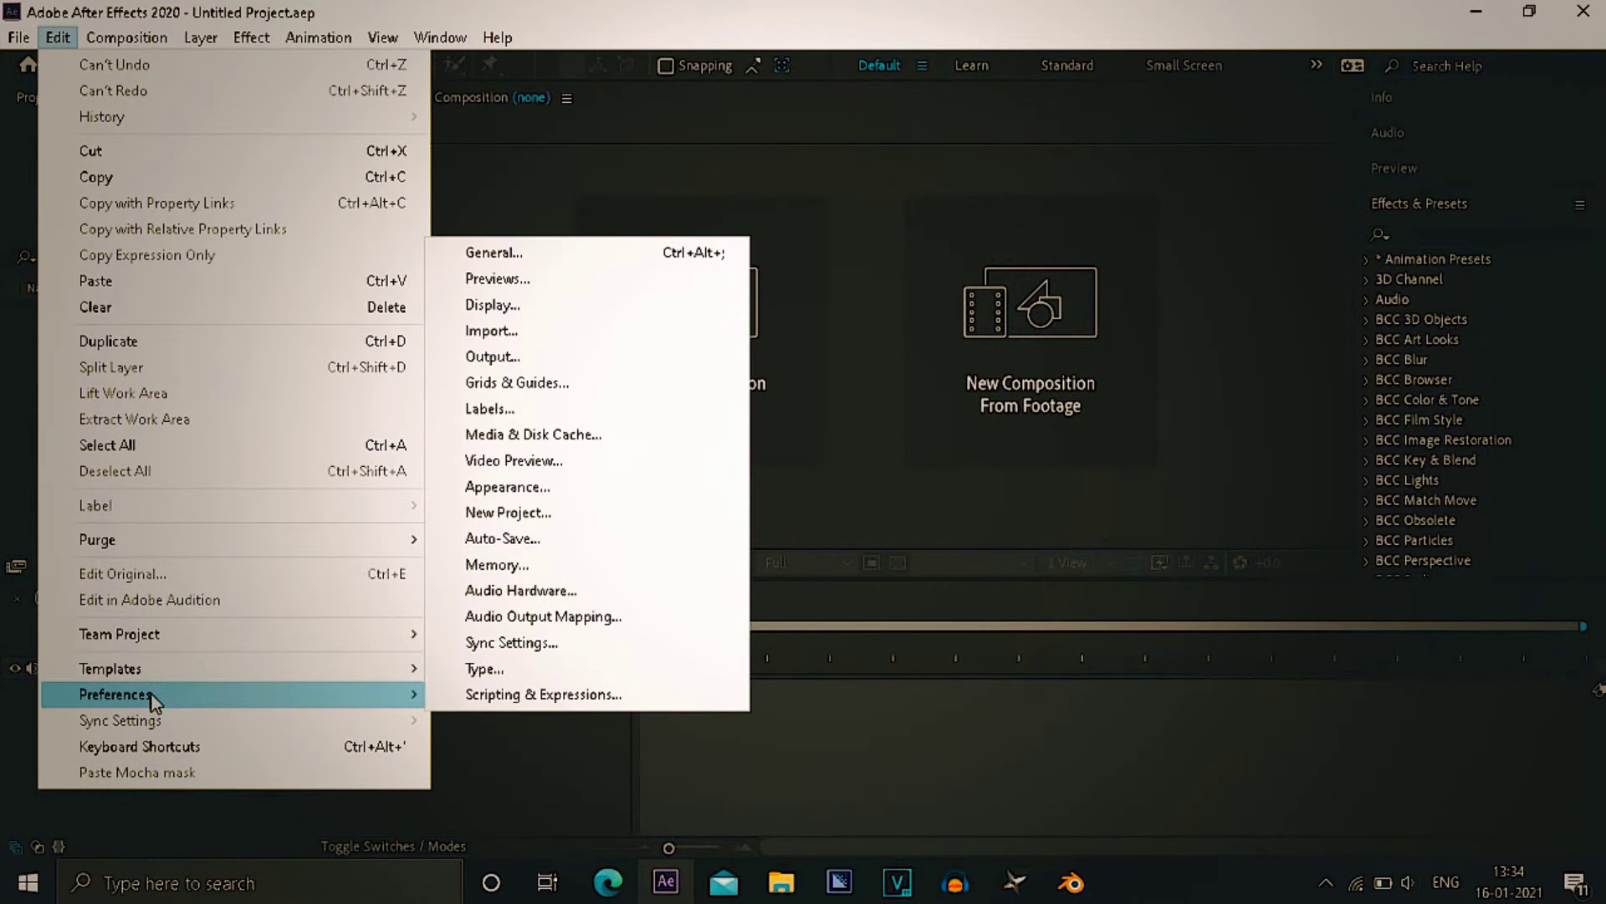
pyautogui.click(658, 436)
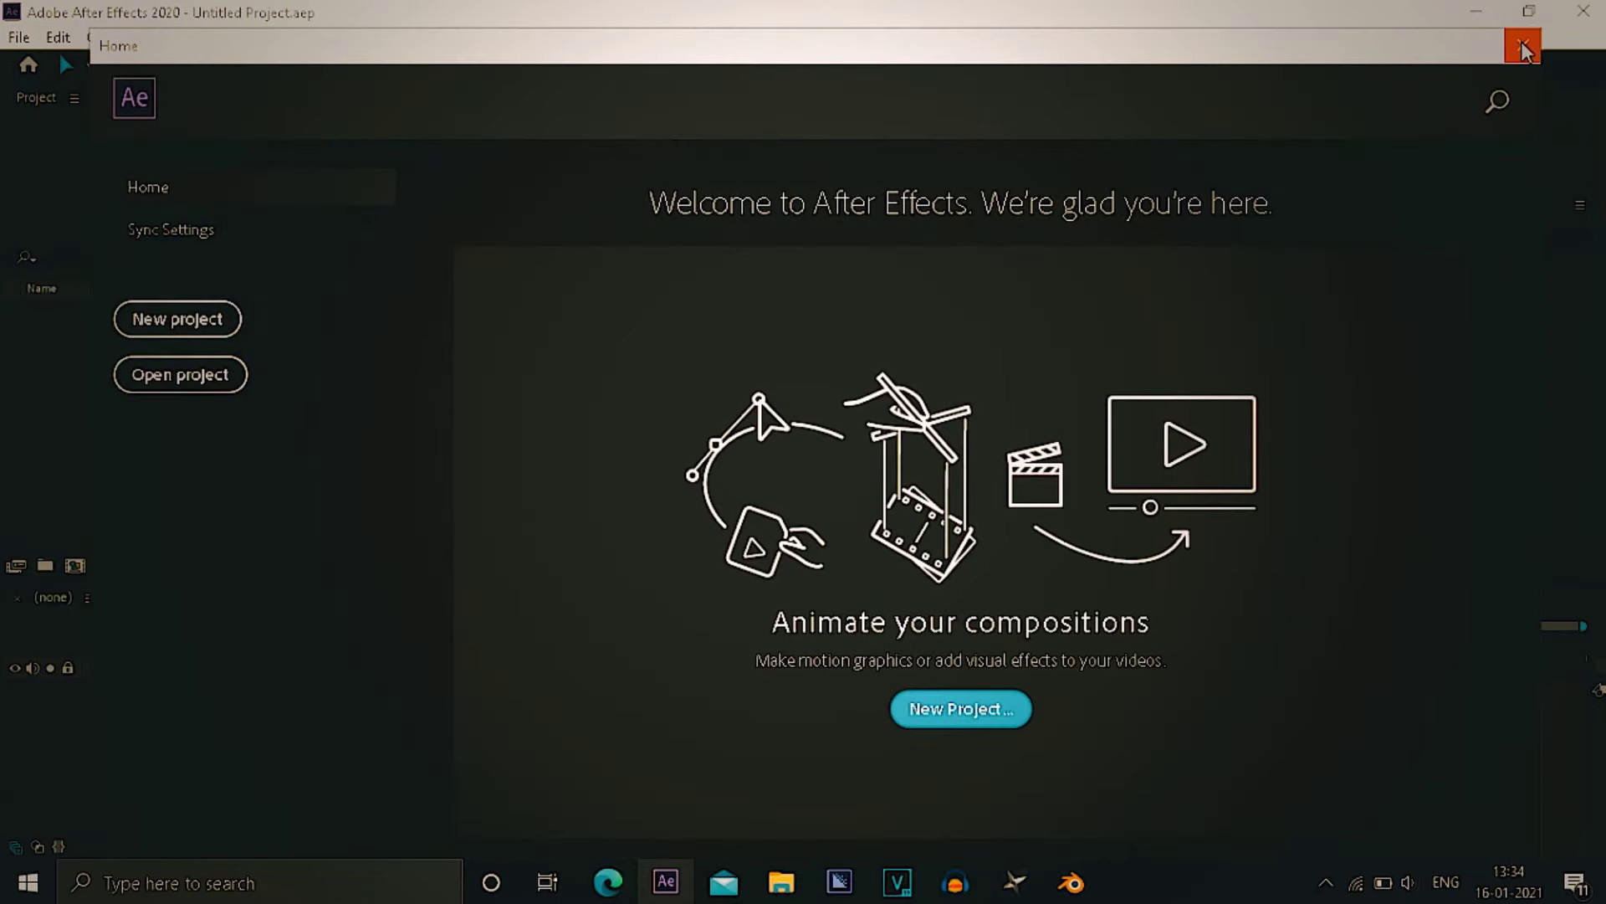
pyautogui.press('Escape')
# - Open the General page of Preferences from the Edit menu
pyautogui.click(58, 37)
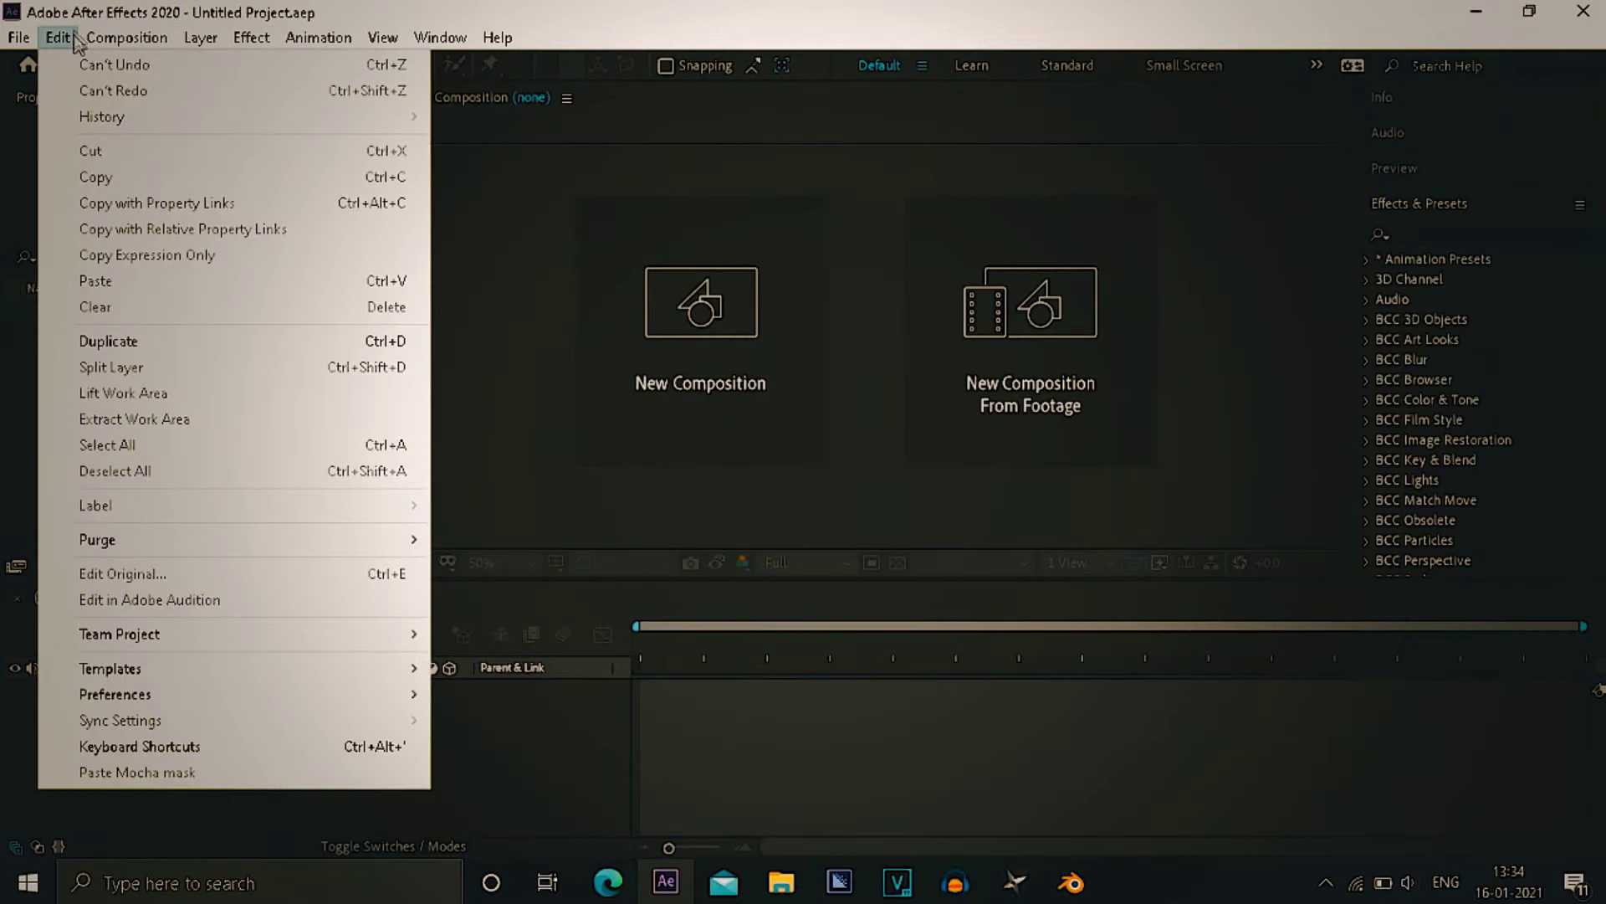
pyautogui.moveTo(134, 702)
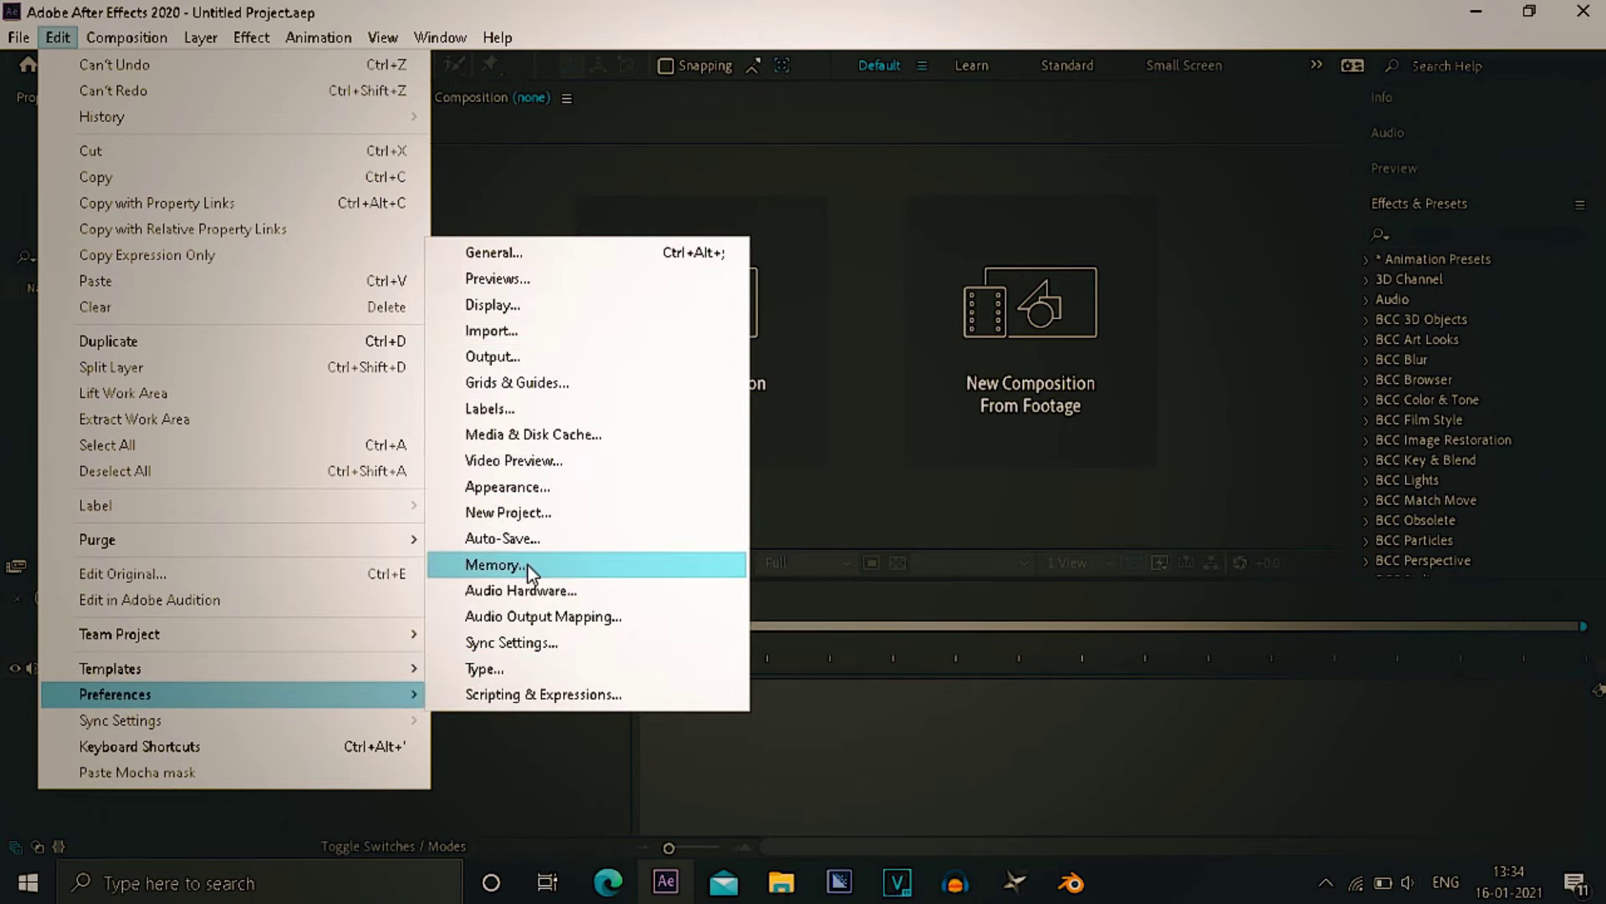
pyautogui.click(498, 795)
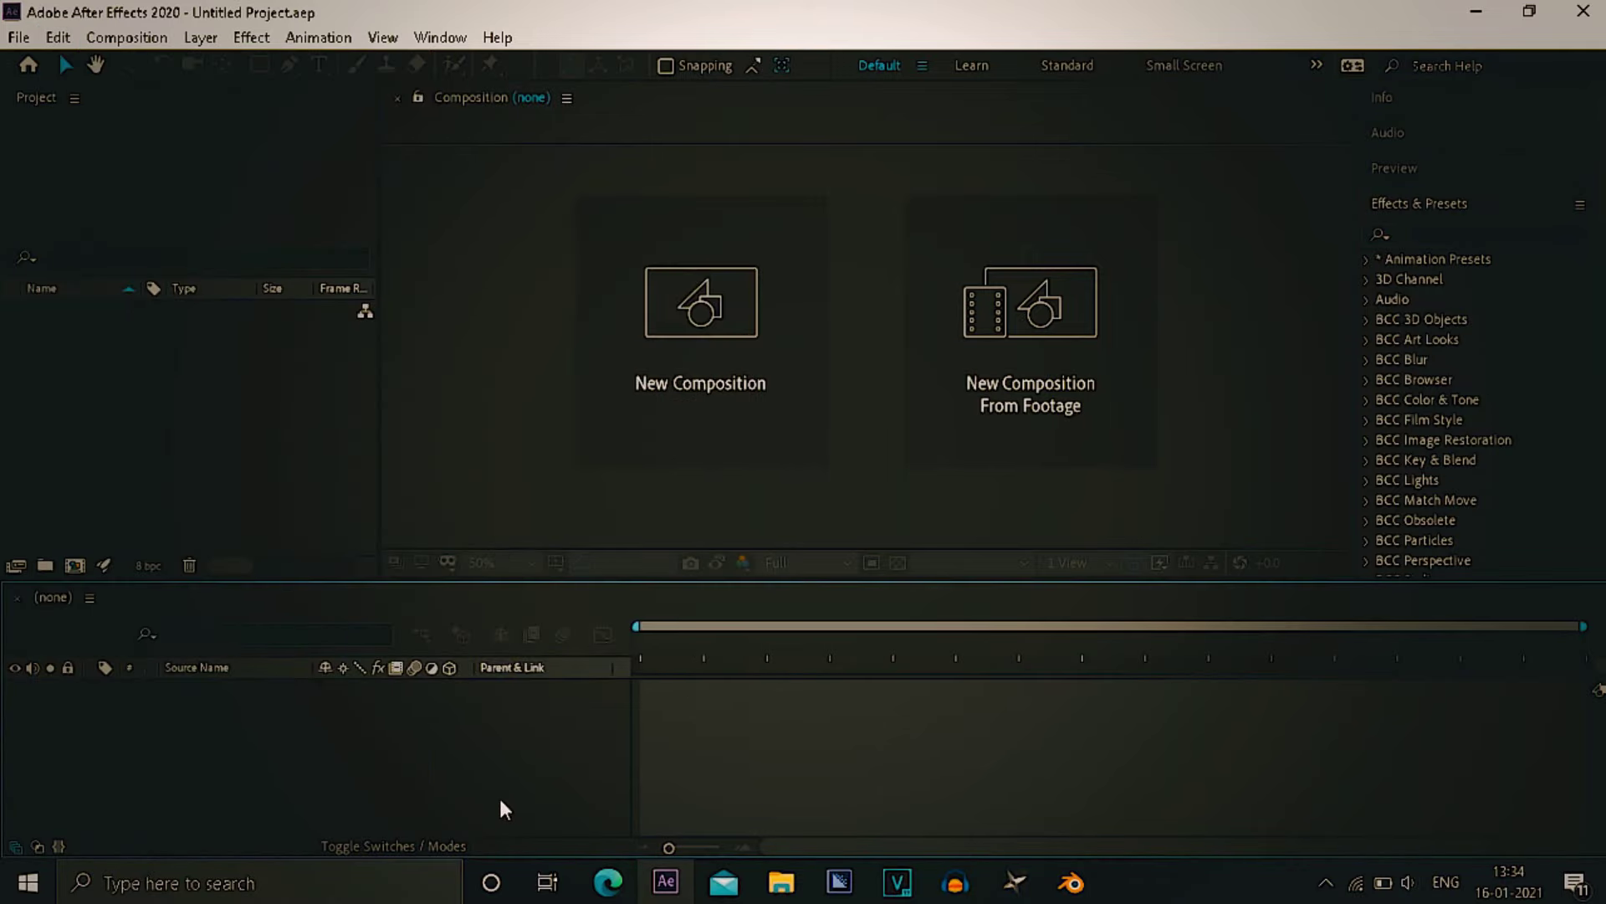
pyautogui.click(58, 37)
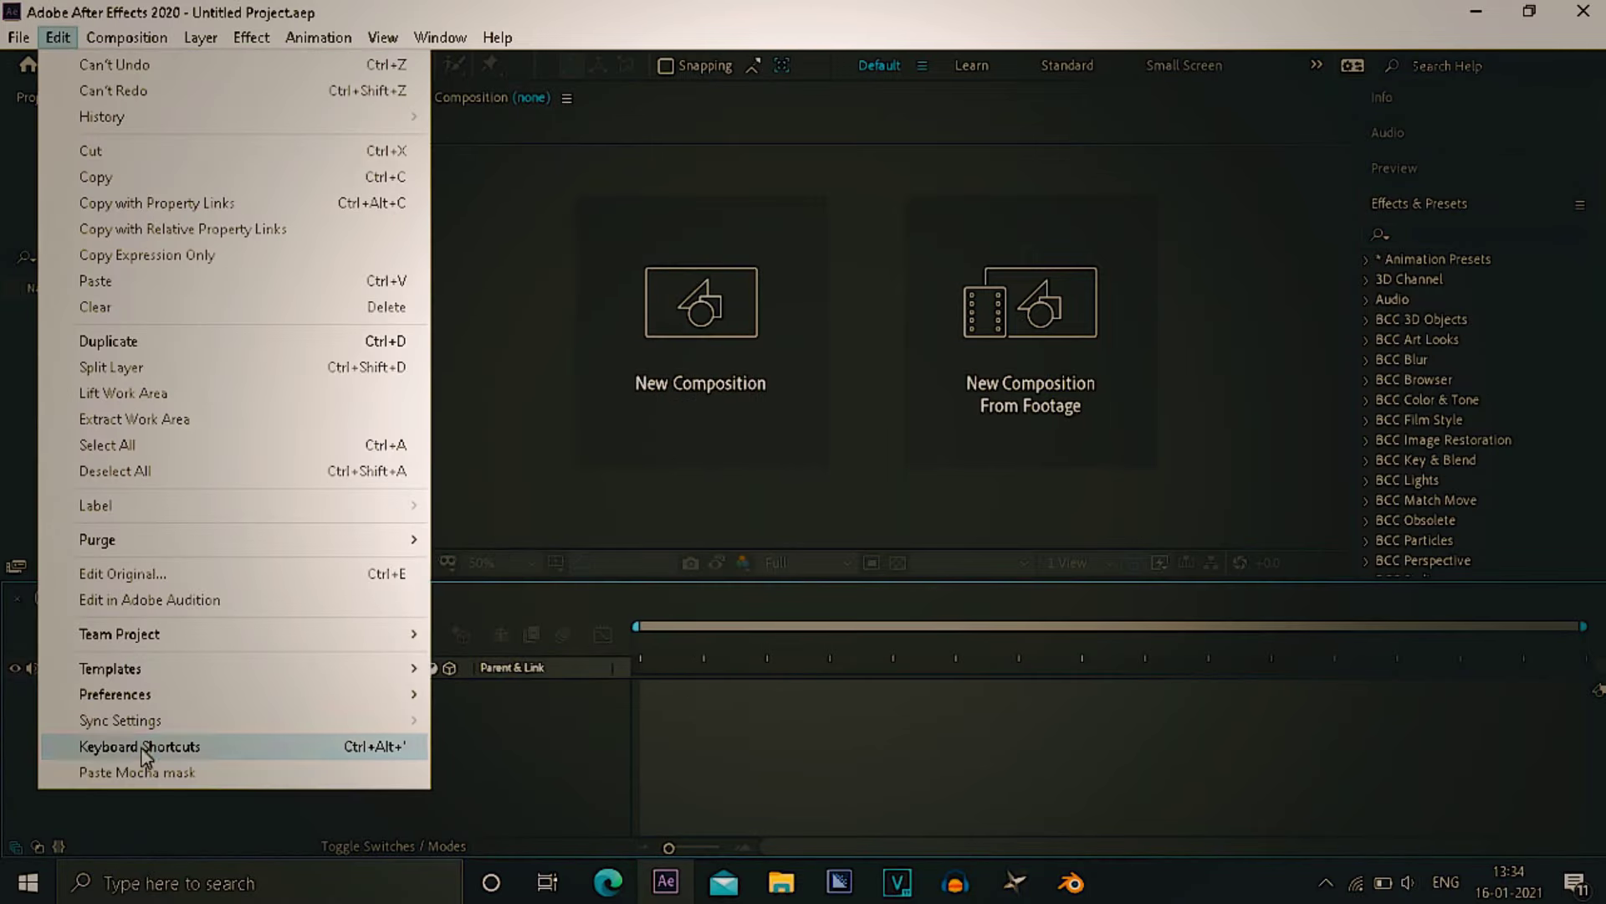
pyautogui.moveTo(193, 703)
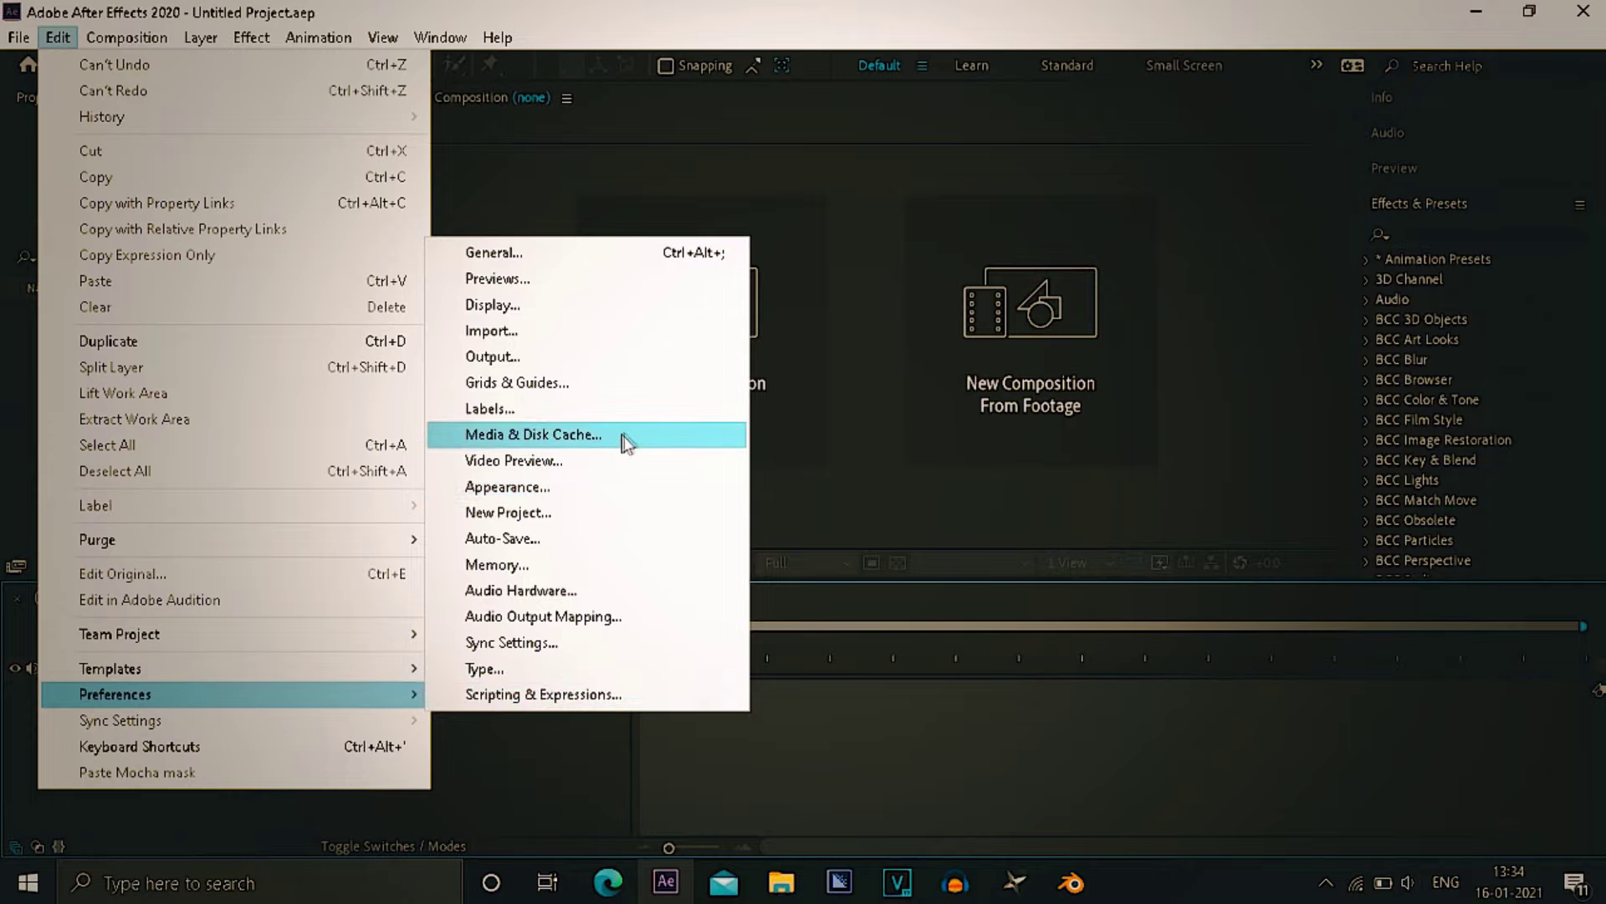
pyautogui.click(500, 261)
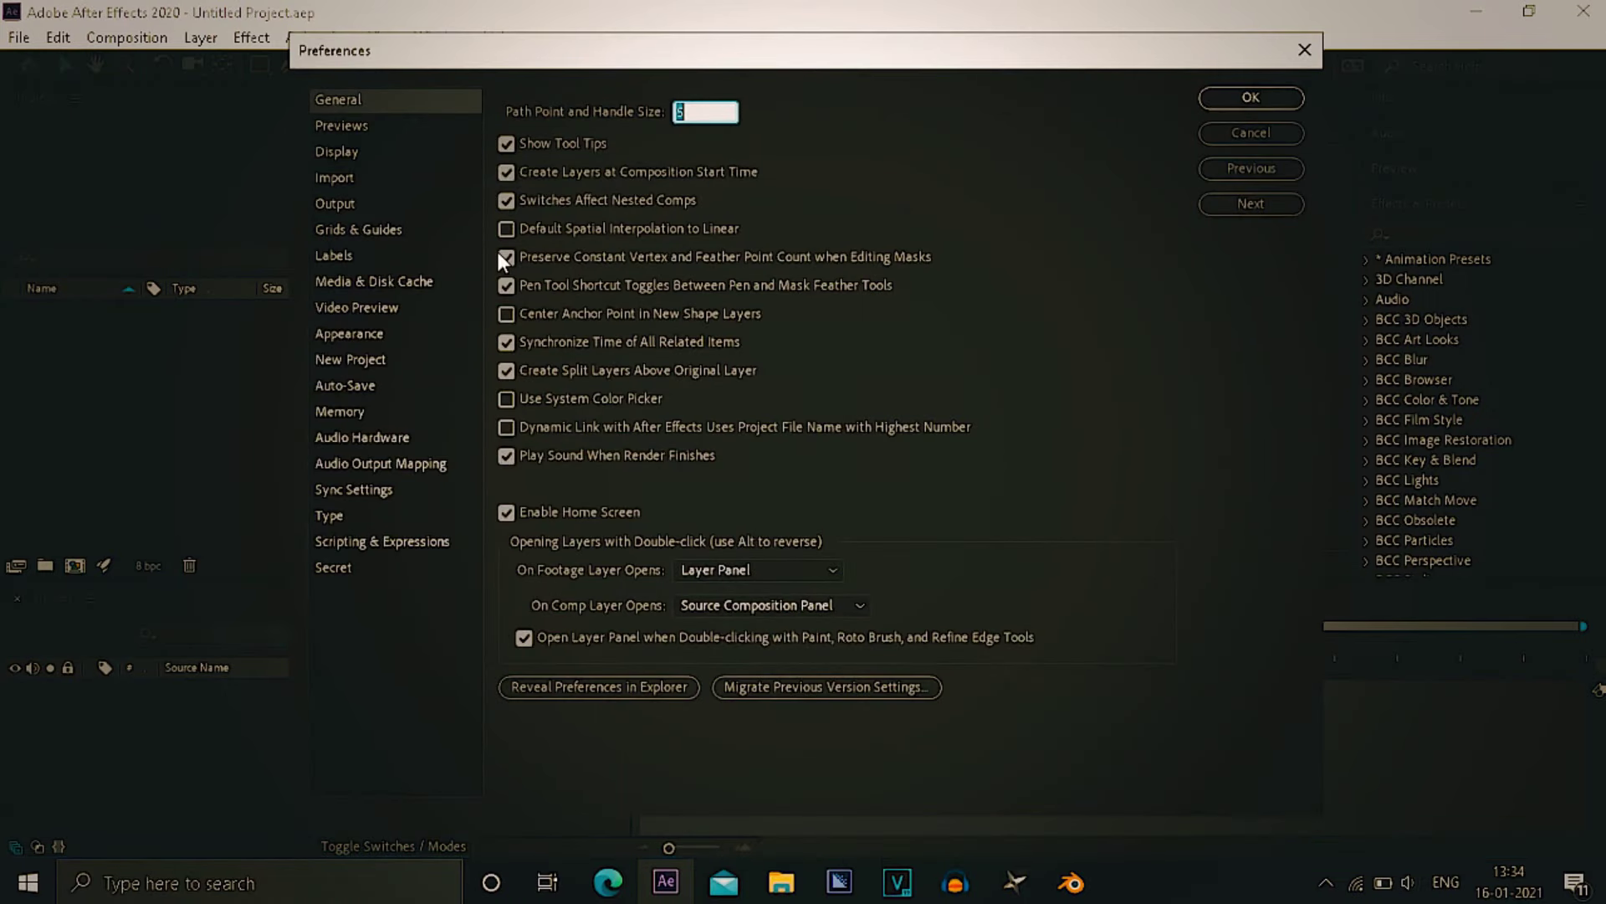
# - Lower the Media & Disk Cache maximum disk cache size to about 20 GB
pyautogui.click(365, 280)
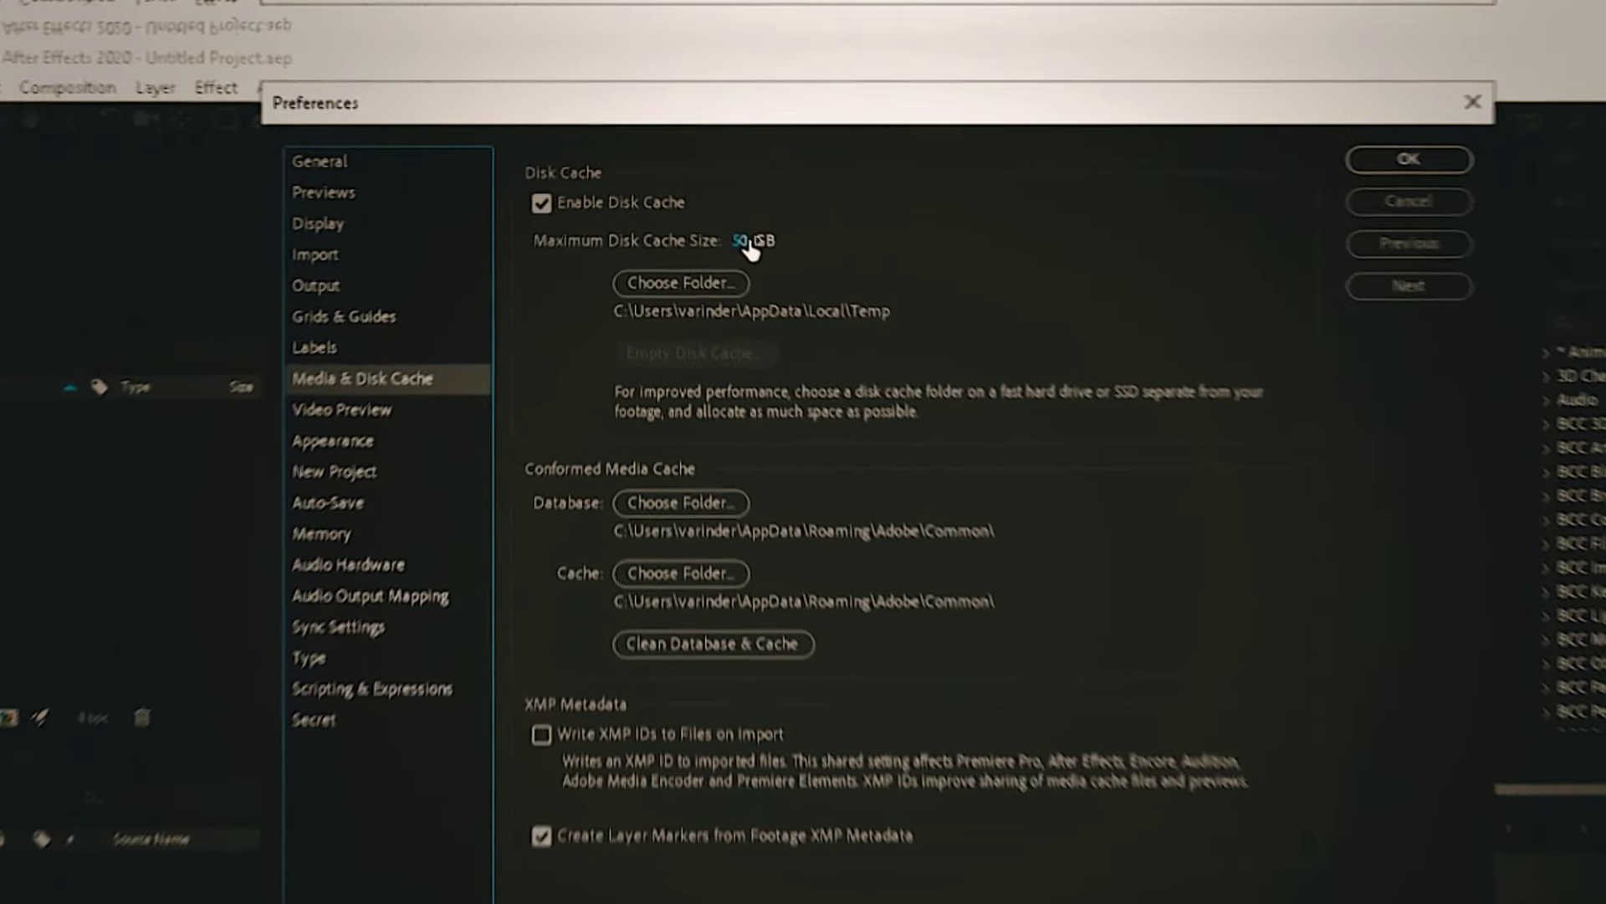
pyautogui.moveTo(747, 244); pyautogui.dragTo(709, 248)
pyautogui.moveTo(801, 381); pyautogui.dragTo(799, 383)
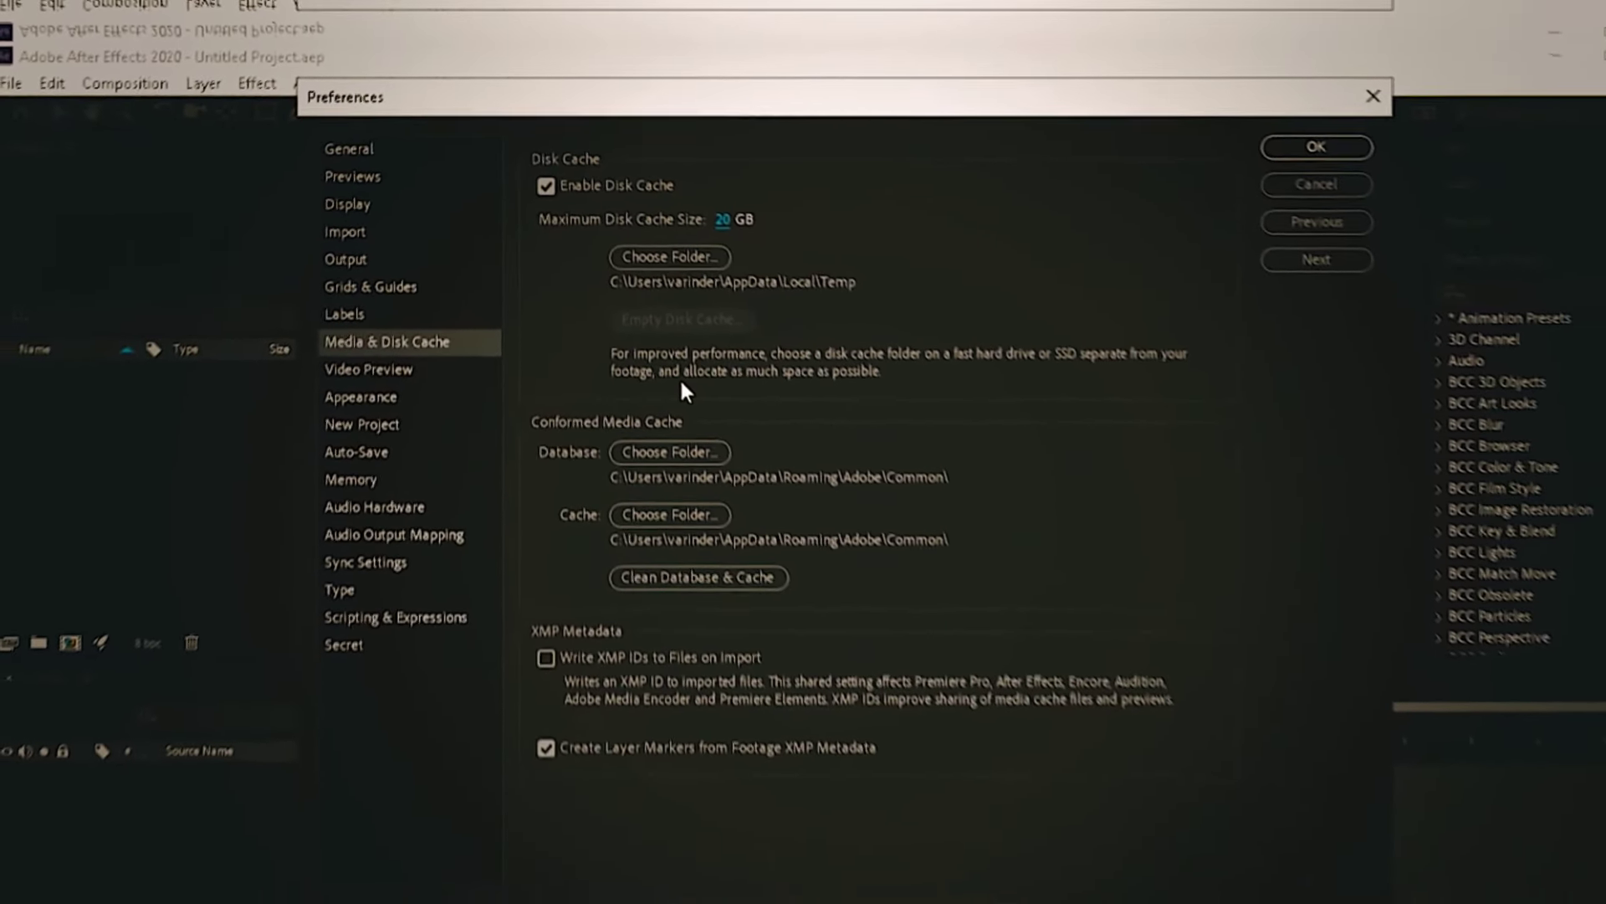
pyautogui.click(374, 318)
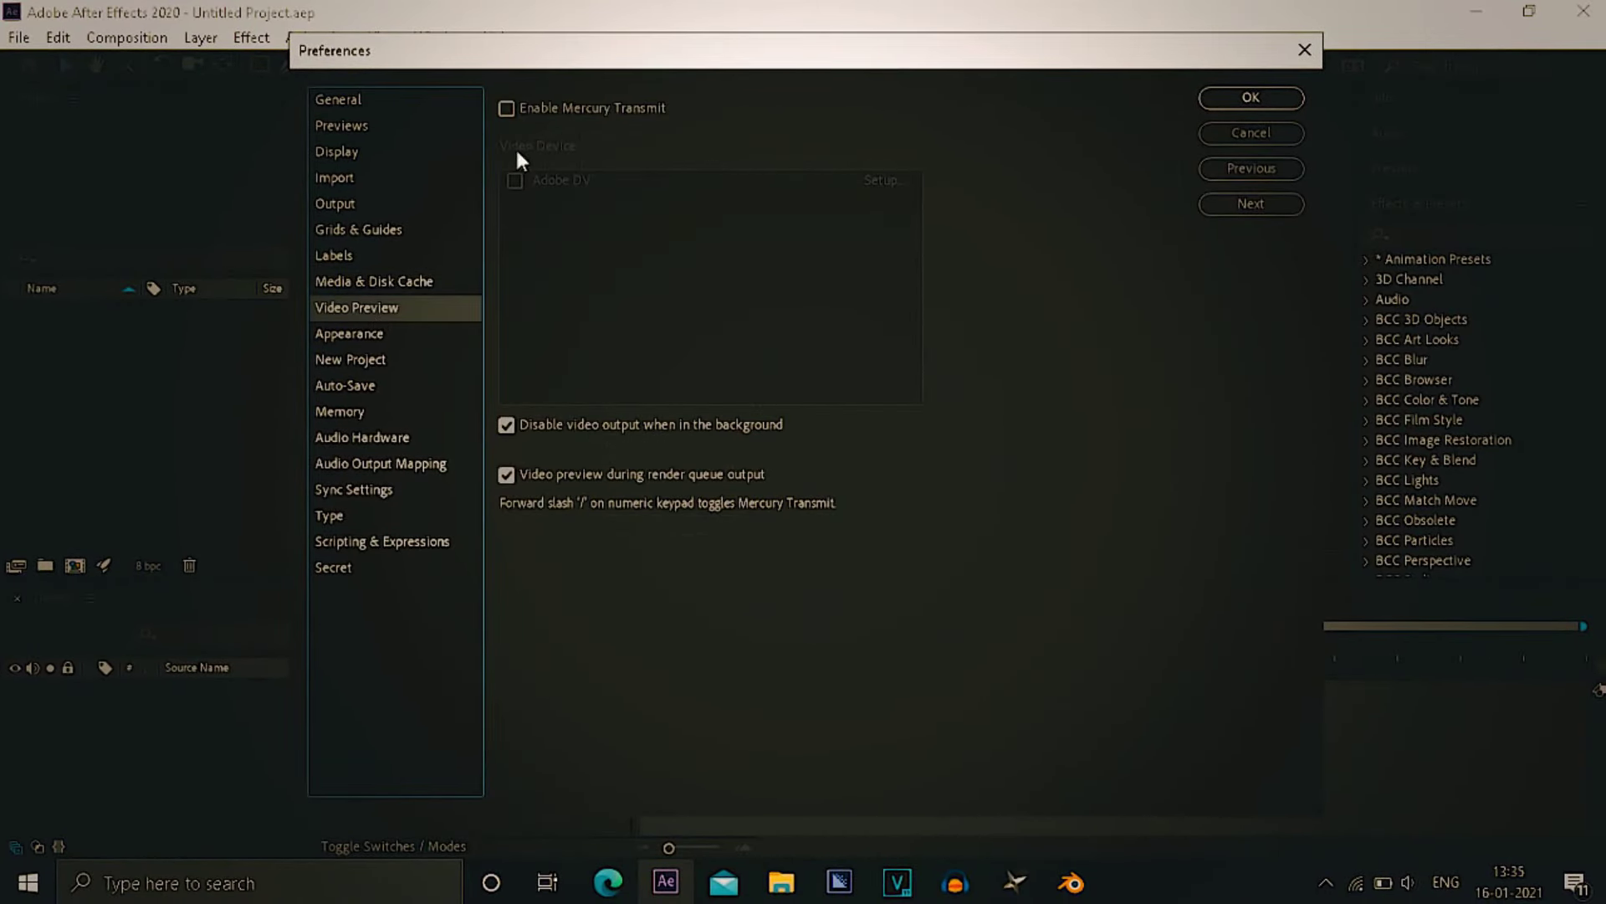
# - Set Previews to 1/16 adaptive resolution with Faster zoom and color management quality
pyautogui.click(337, 133)
pyautogui.click(772, 134)
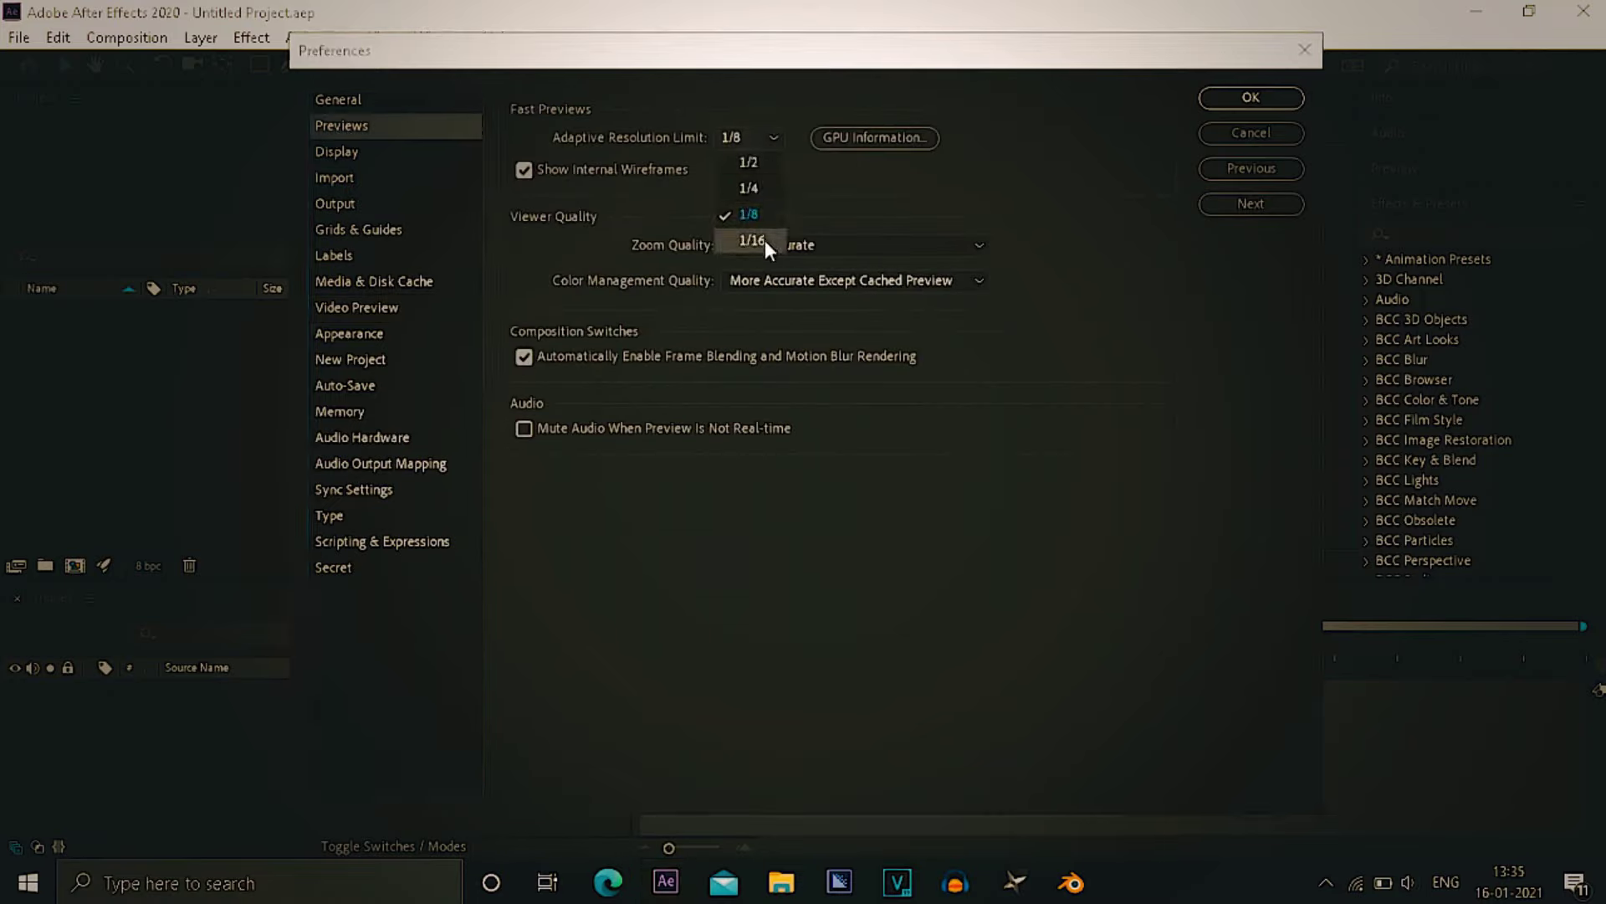
pyautogui.click(765, 240)
pyautogui.click(843, 246)
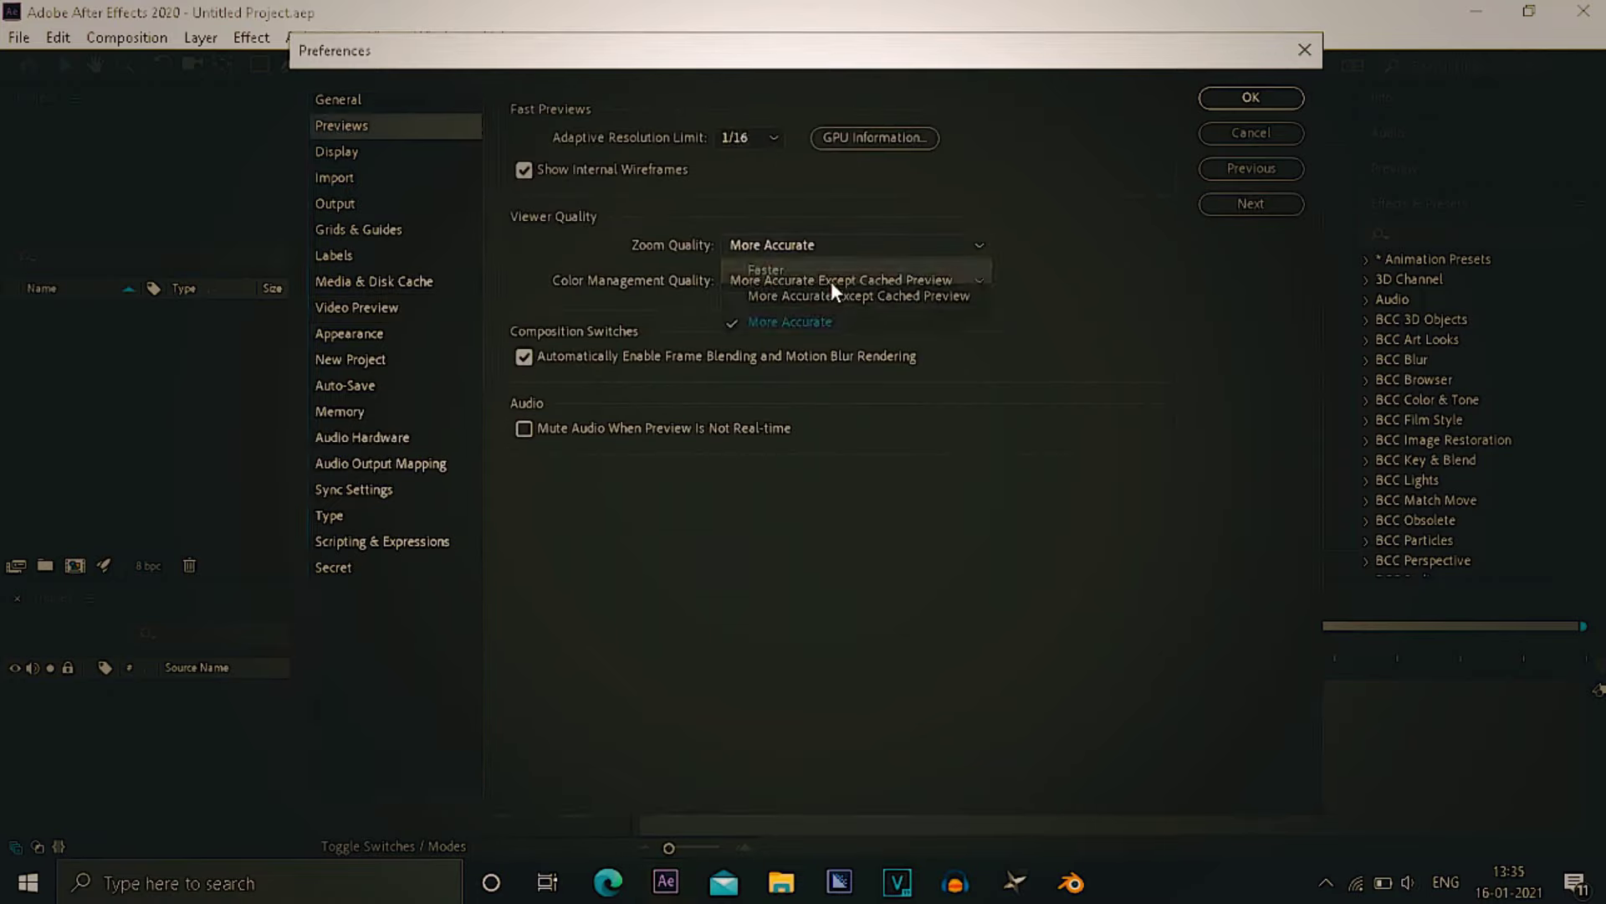
pyautogui.click(830, 274)
pyautogui.click(865, 282)
pyautogui.click(867, 309)
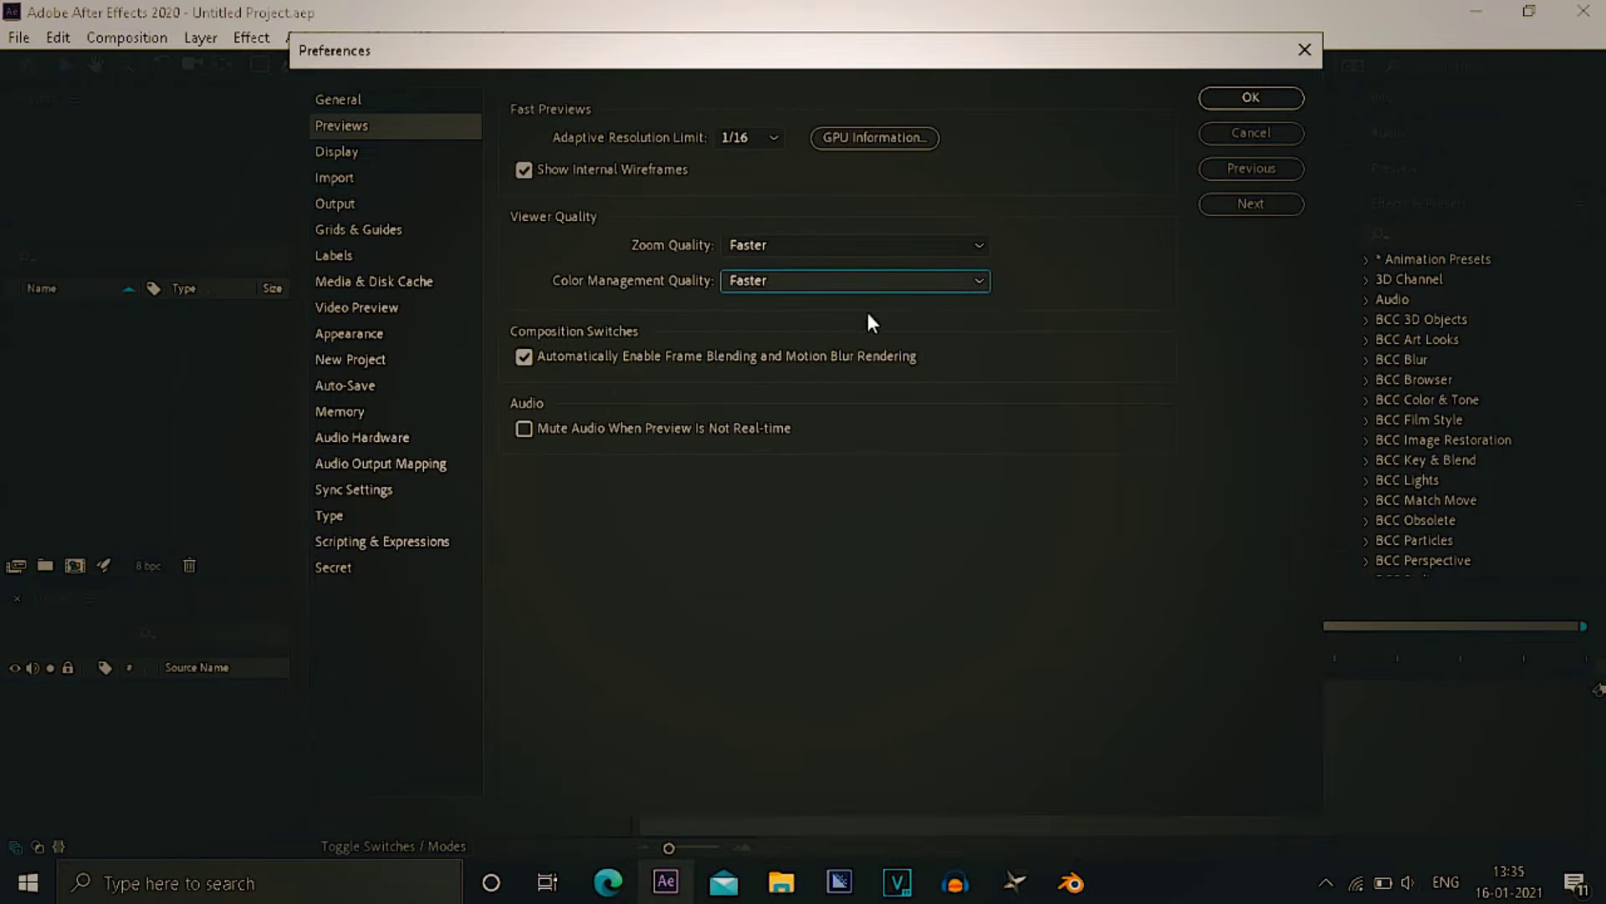
# - Reserve 2.7 GB of RAM for other applications, then check memory use in Task Manager
pyautogui.click(355, 333)
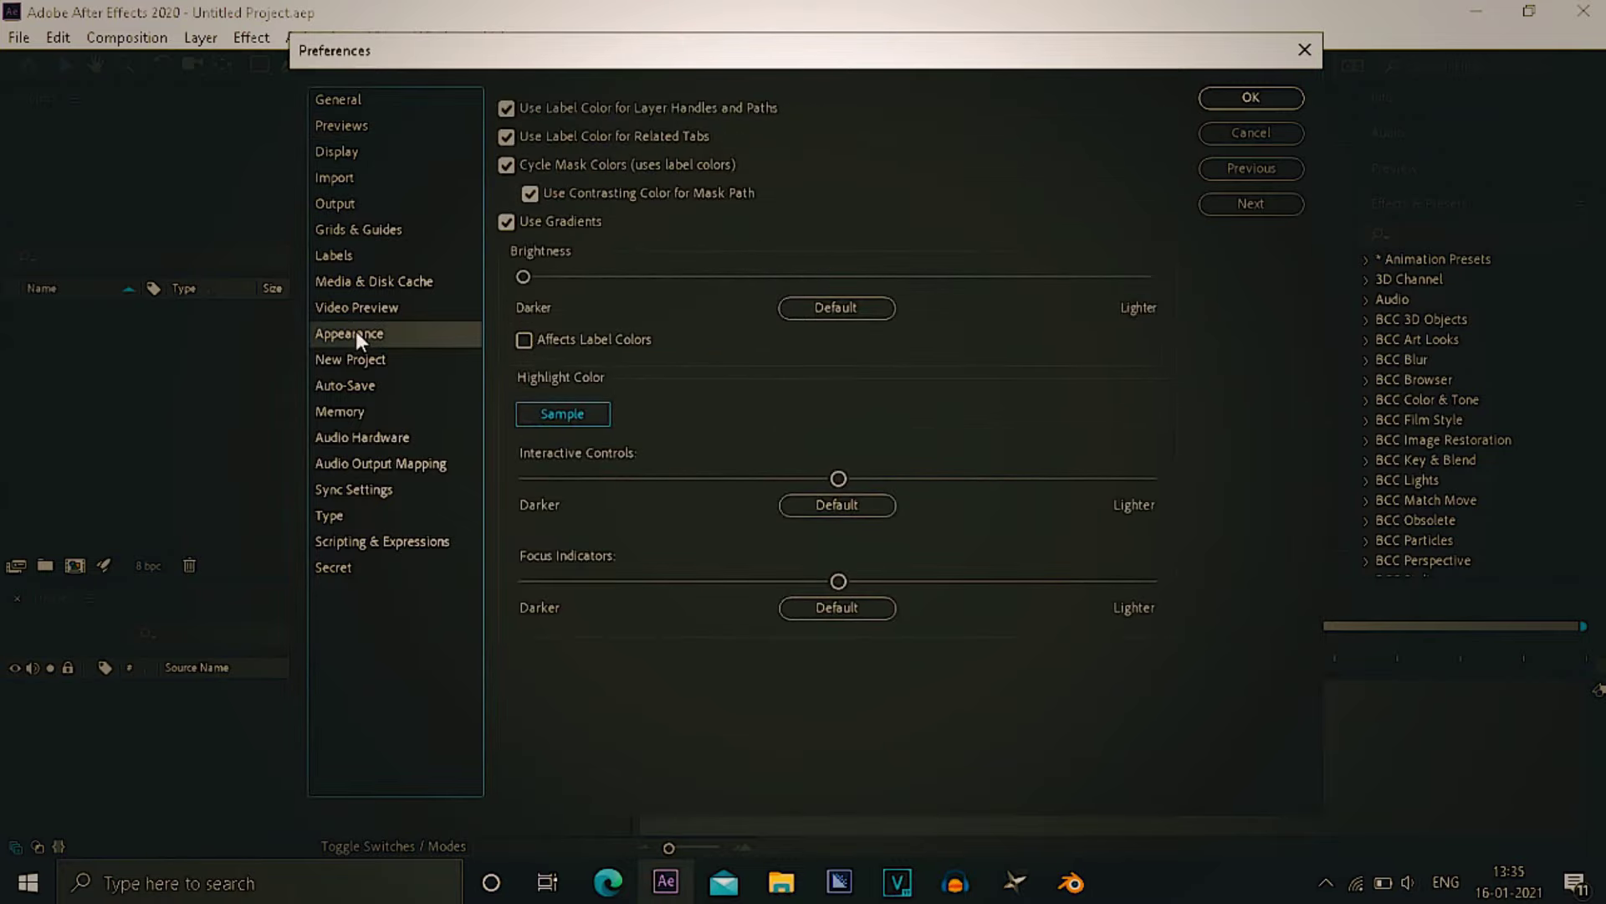
pyautogui.click(335, 412)
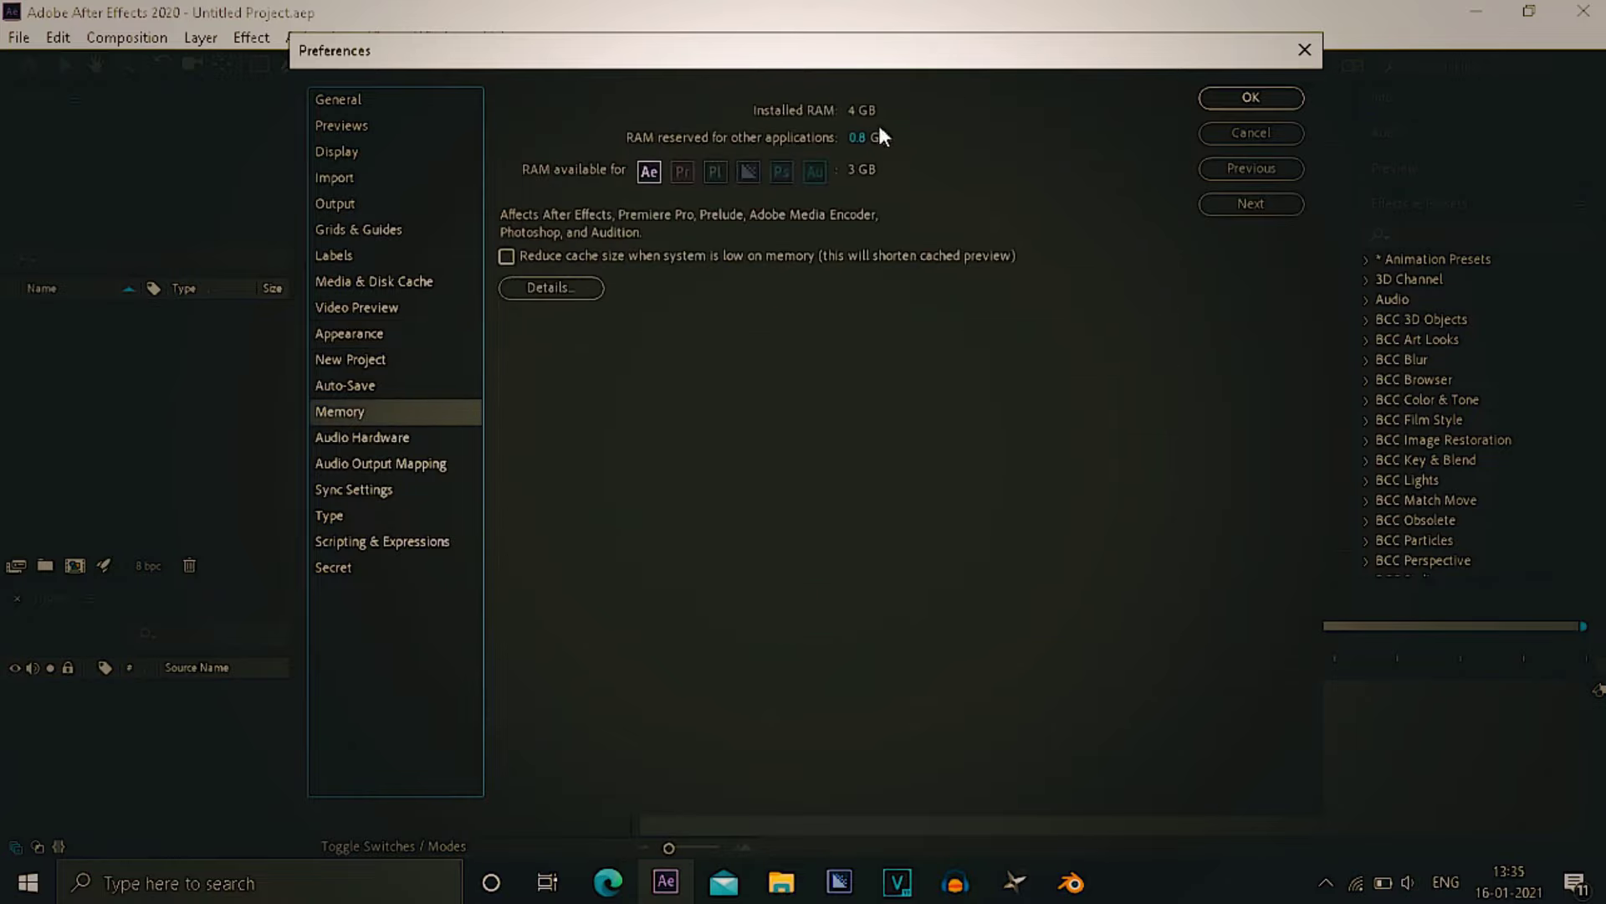
pyautogui.moveTo(857, 138)
pyautogui.mouseDown()
pyautogui.moveTo(876, 137)
pyautogui.moveTo(862, 139)
pyautogui.mouseUp()
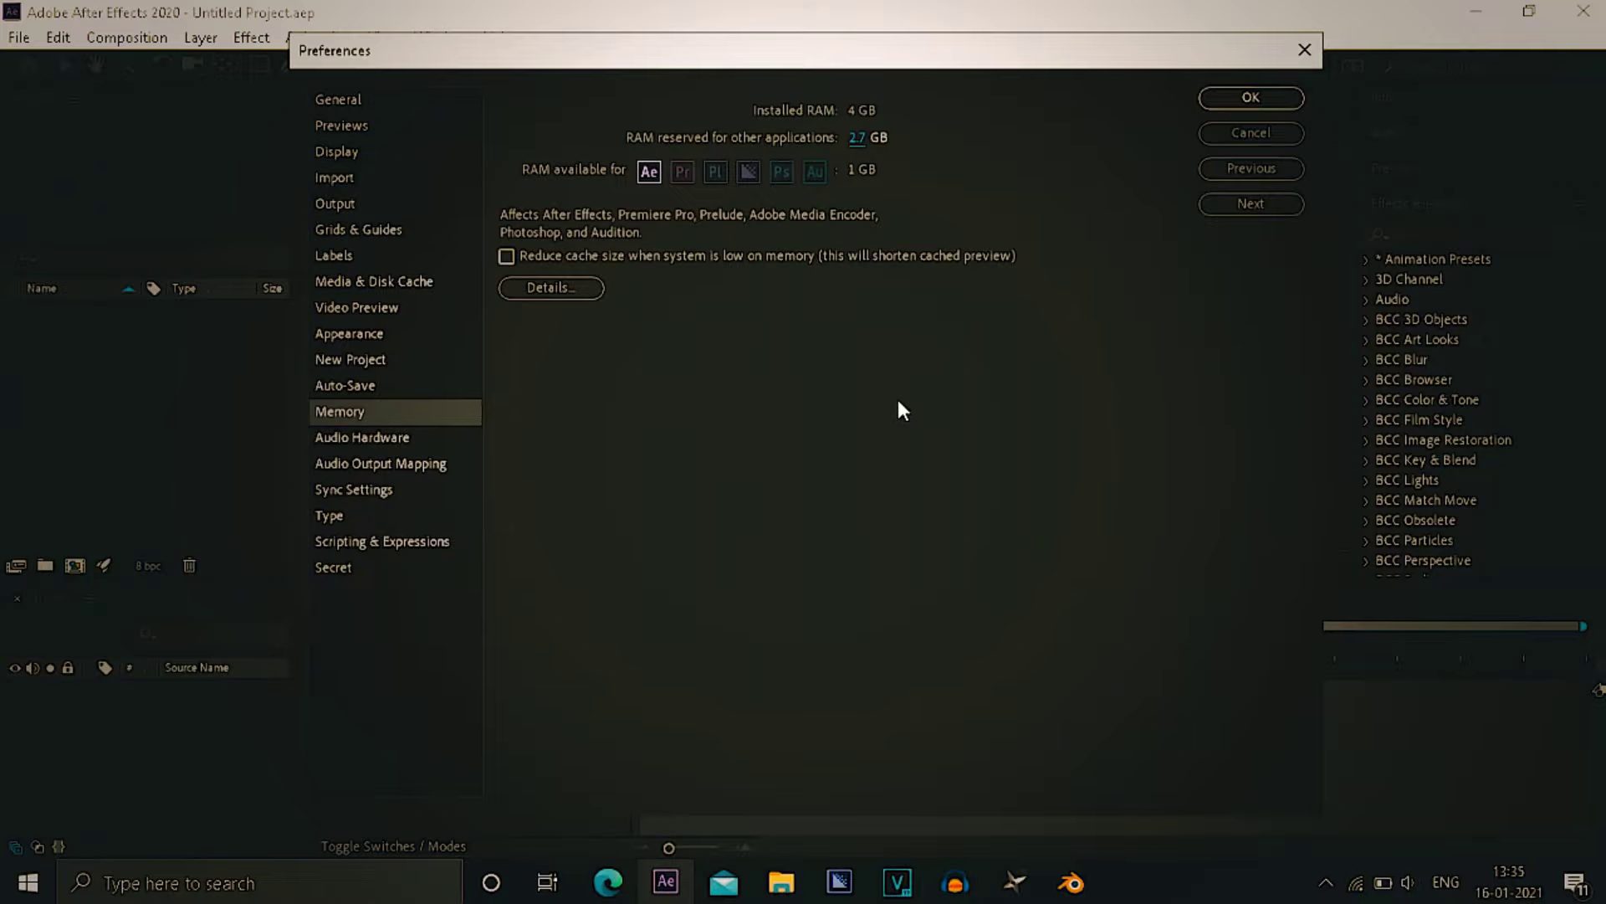
pyautogui.hotkey('ctrl', 'shift', 'Escape')
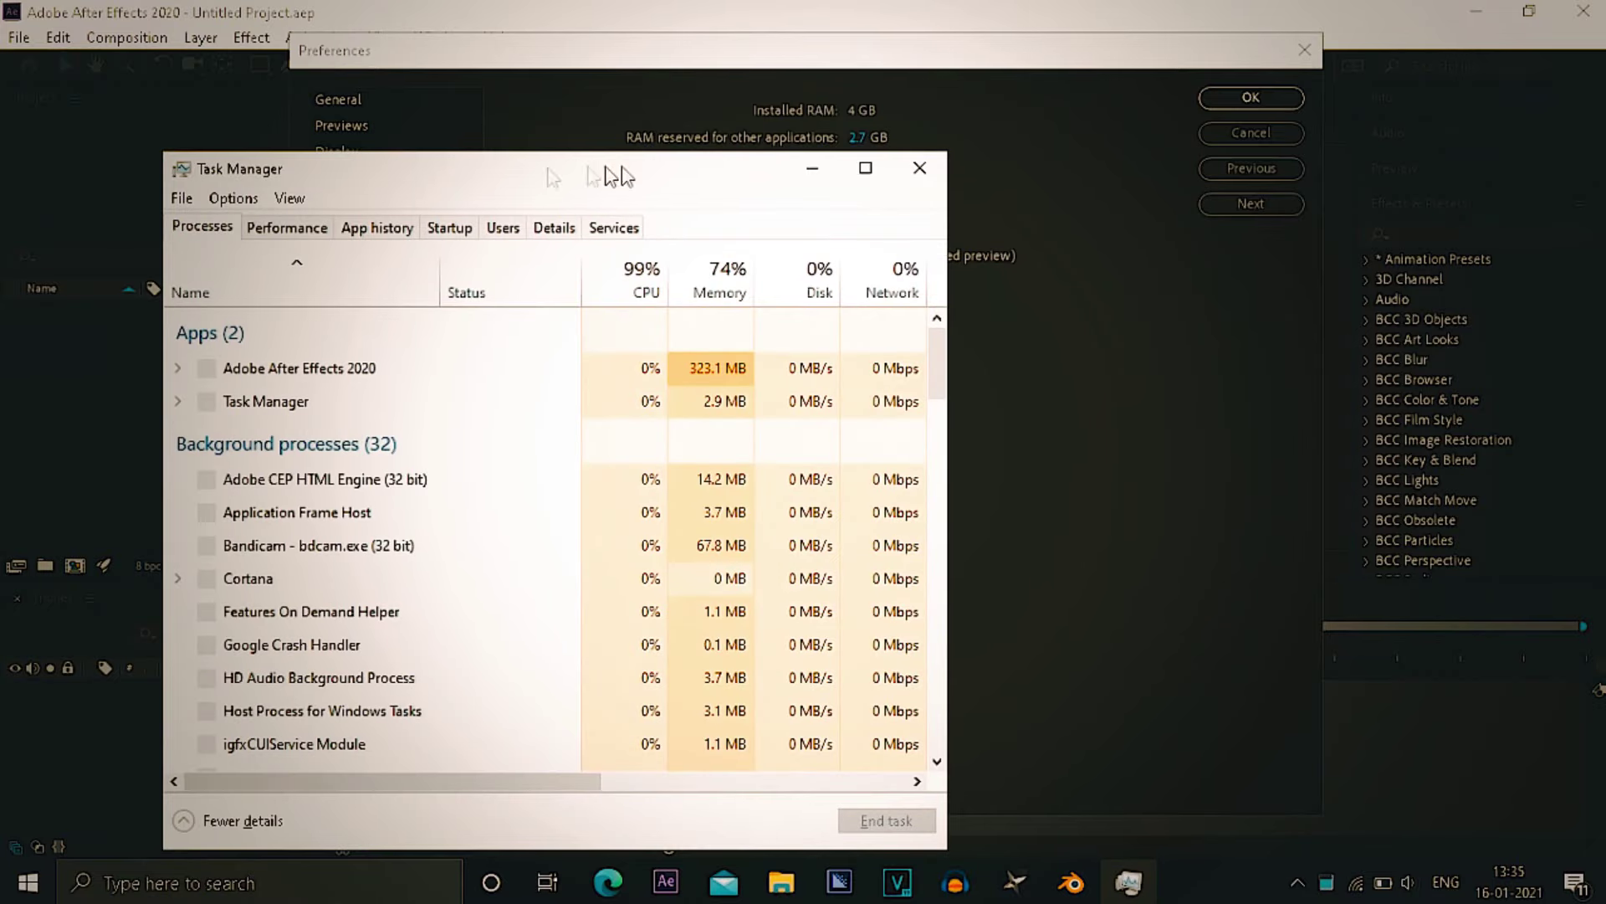
pyautogui.moveTo(450, 174); pyautogui.dragTo(895, 179)
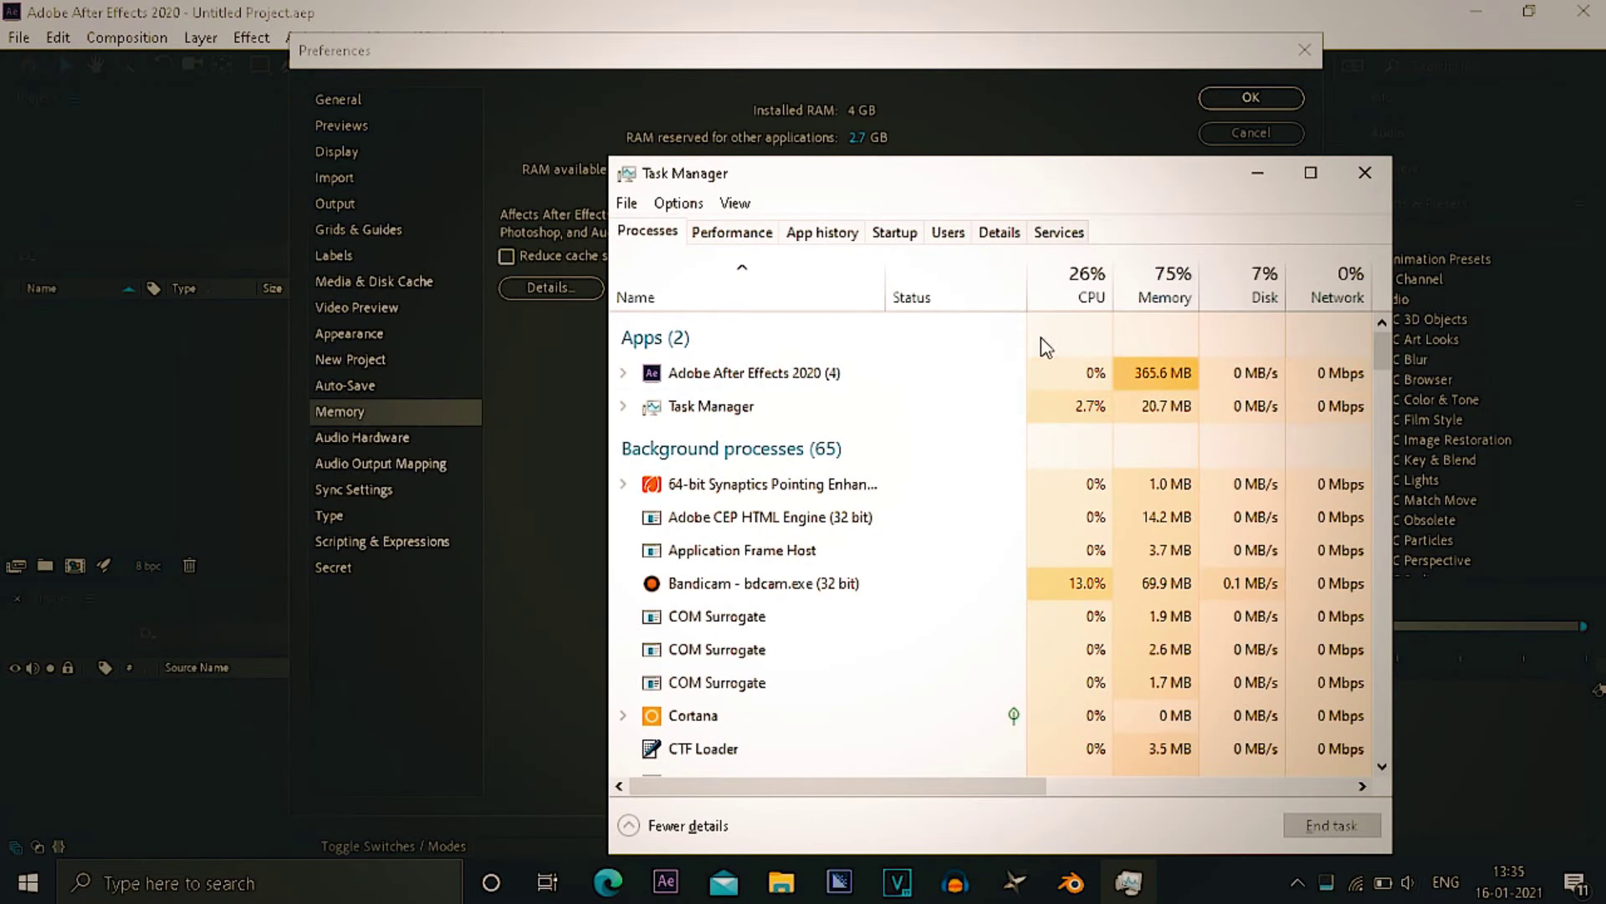
pyautogui.moveTo(932, 186); pyautogui.dragTo(931, 241)
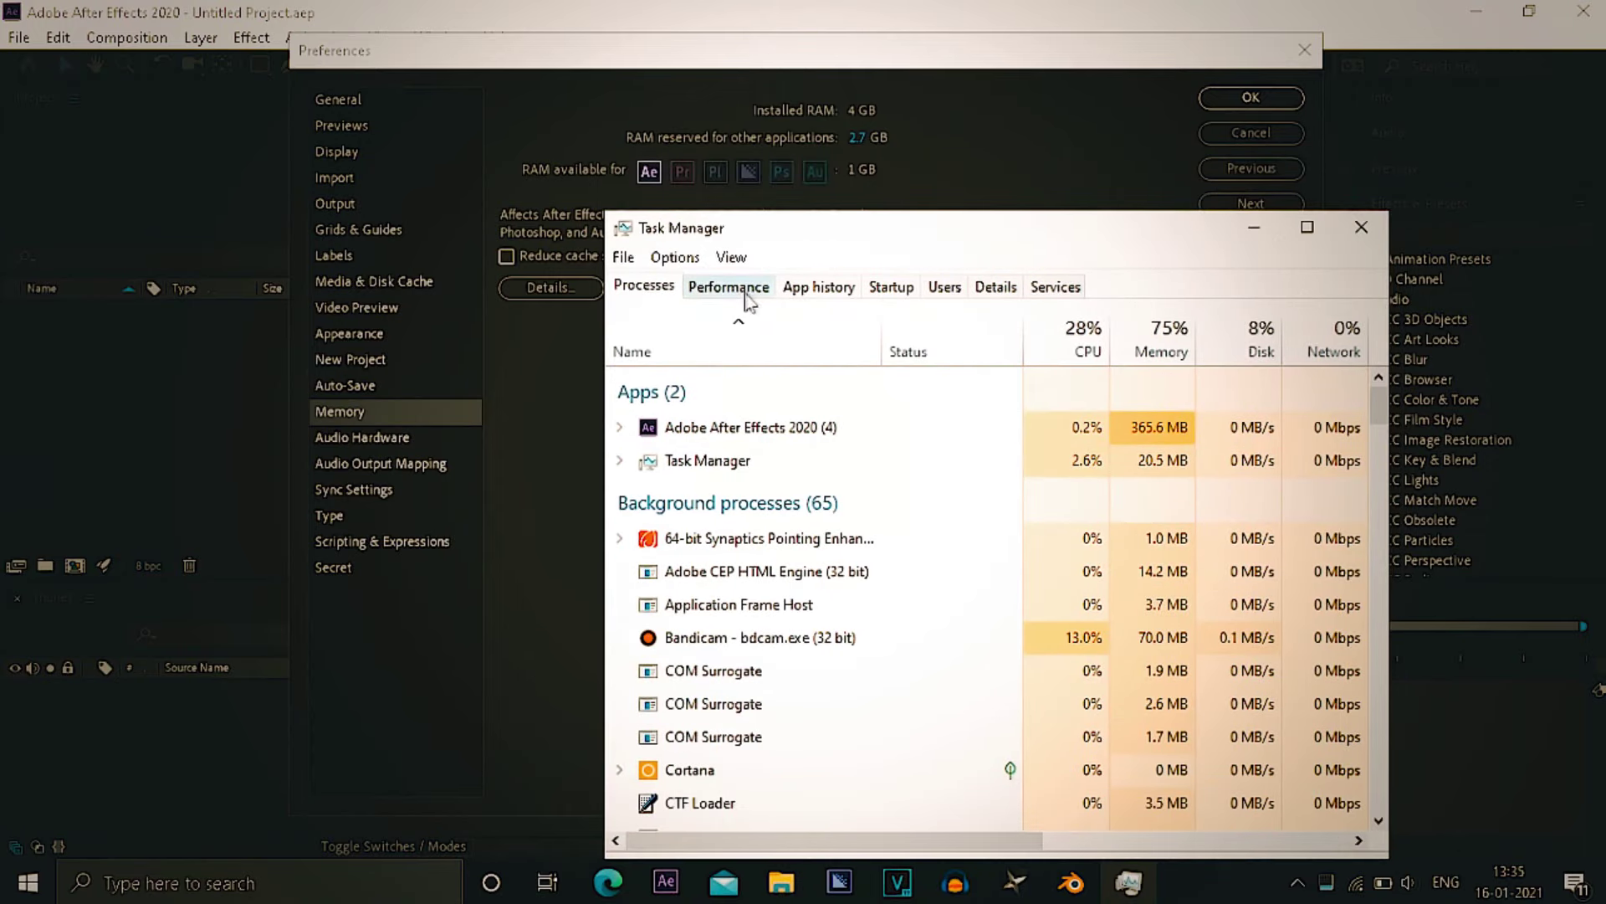
pyautogui.click(746, 293)
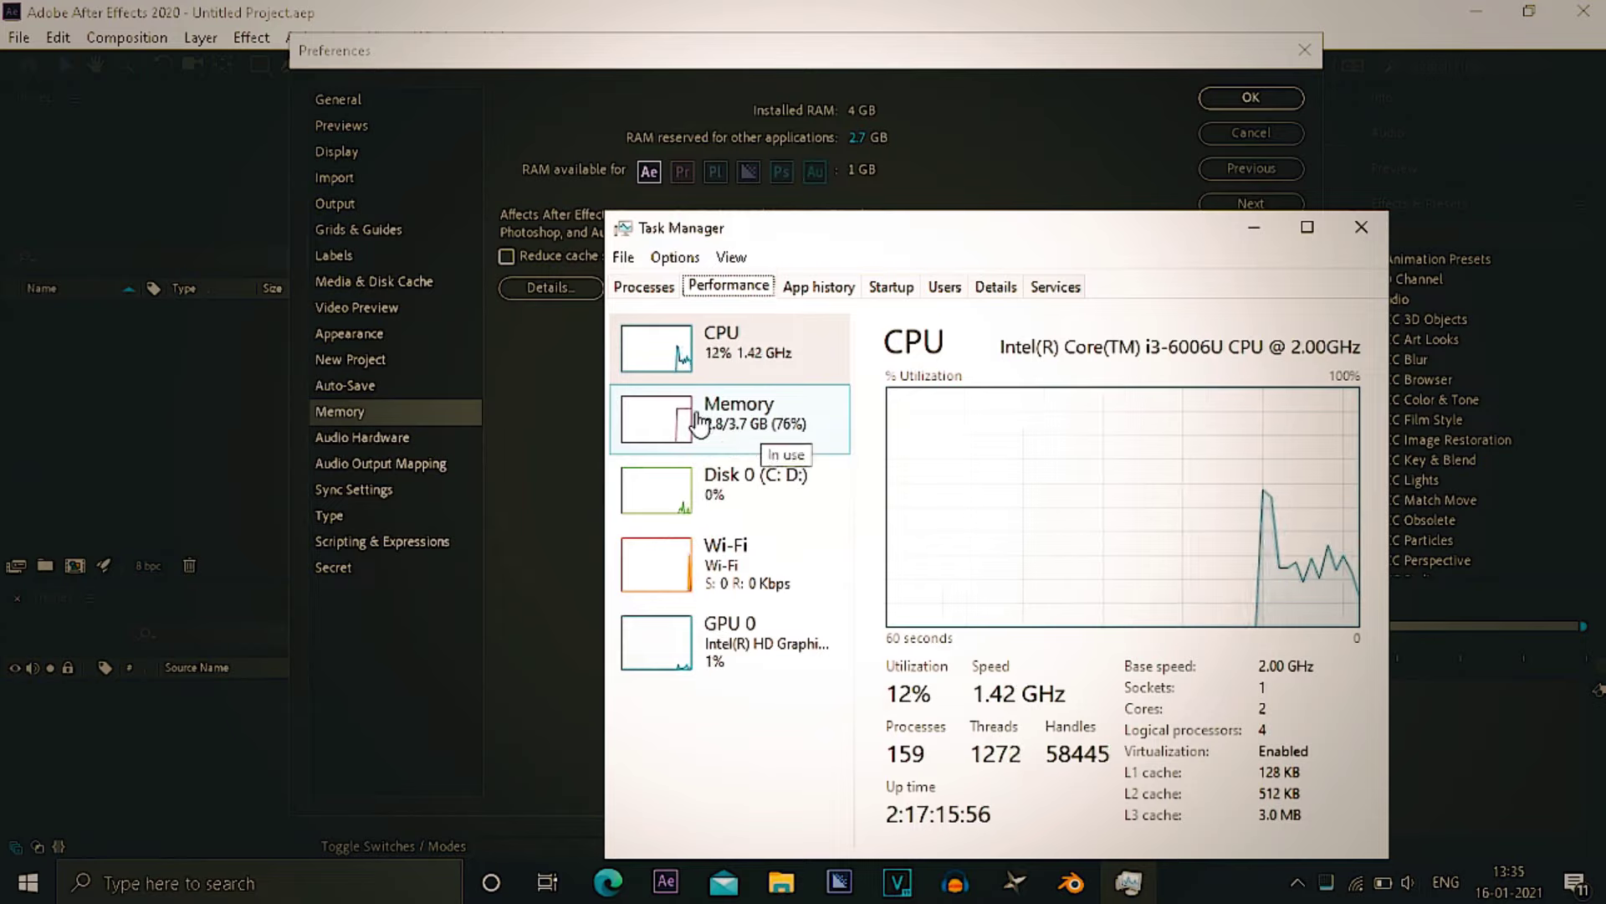
pyautogui.click(643, 286)
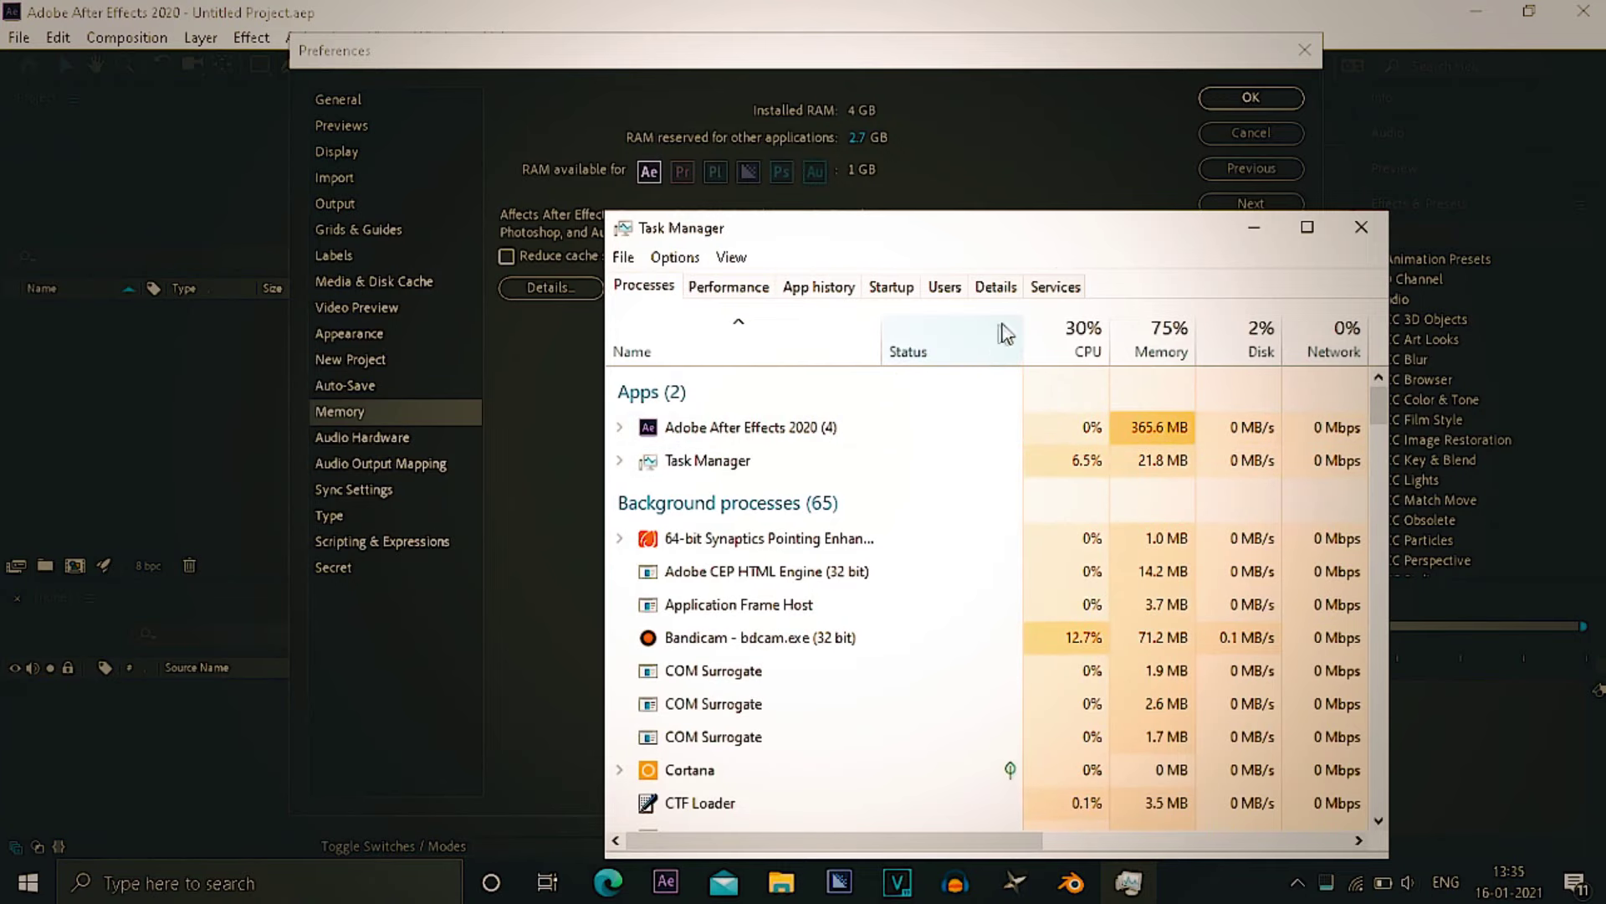
pyautogui.moveTo(1086, 245); pyautogui.dragTo(1076, 161)
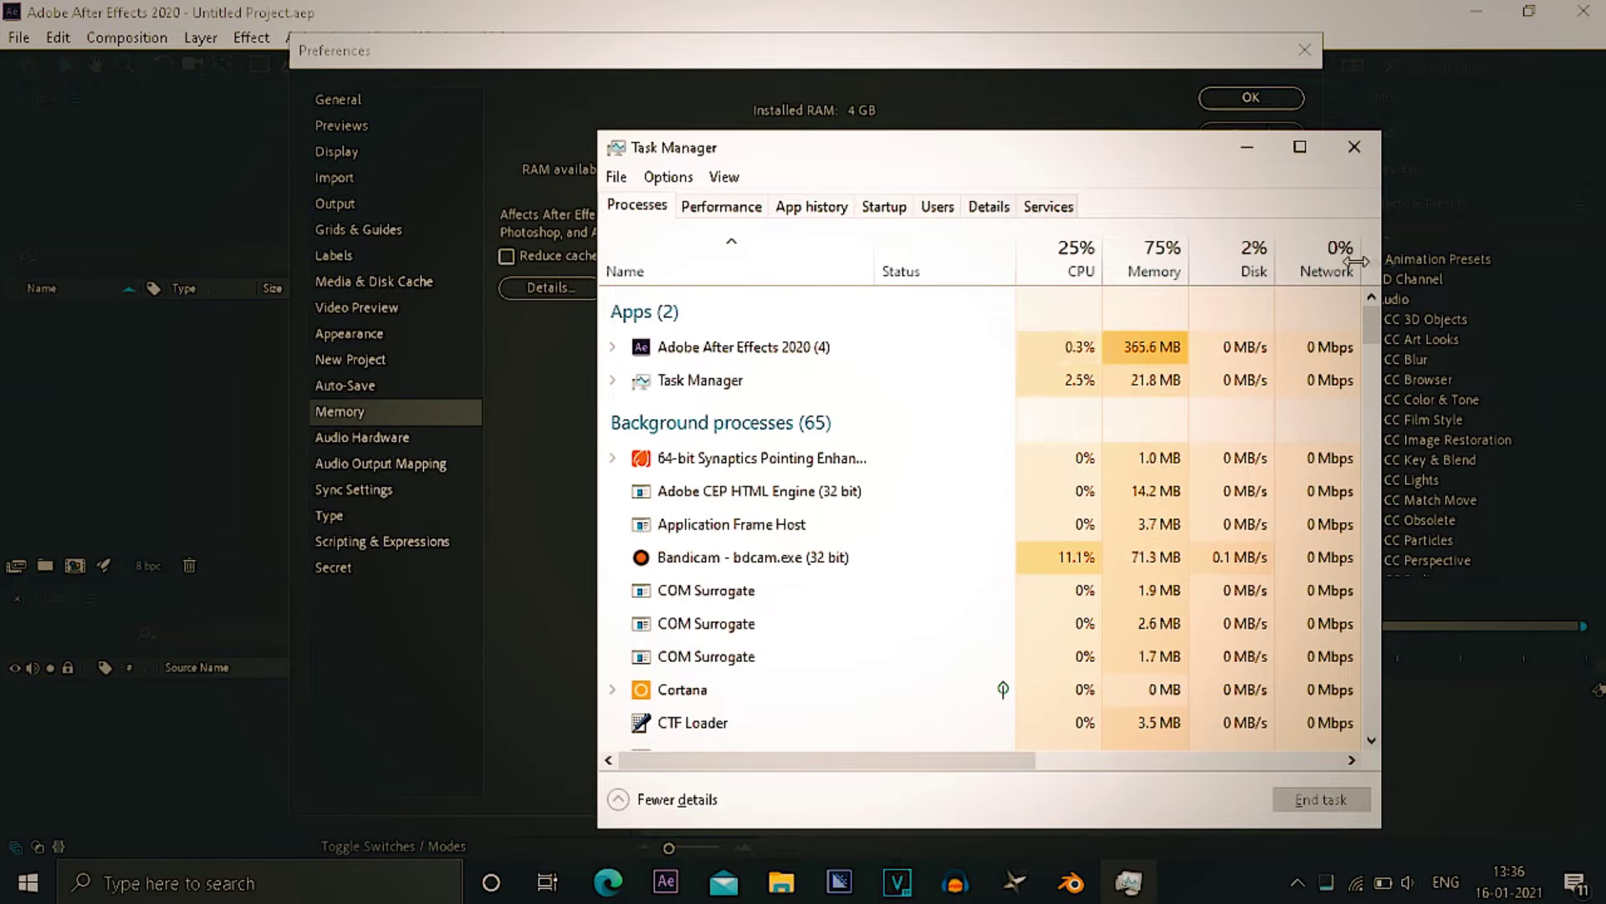
pyautogui.moveTo(1368, 322); pyautogui.dragTo(1373, 351)
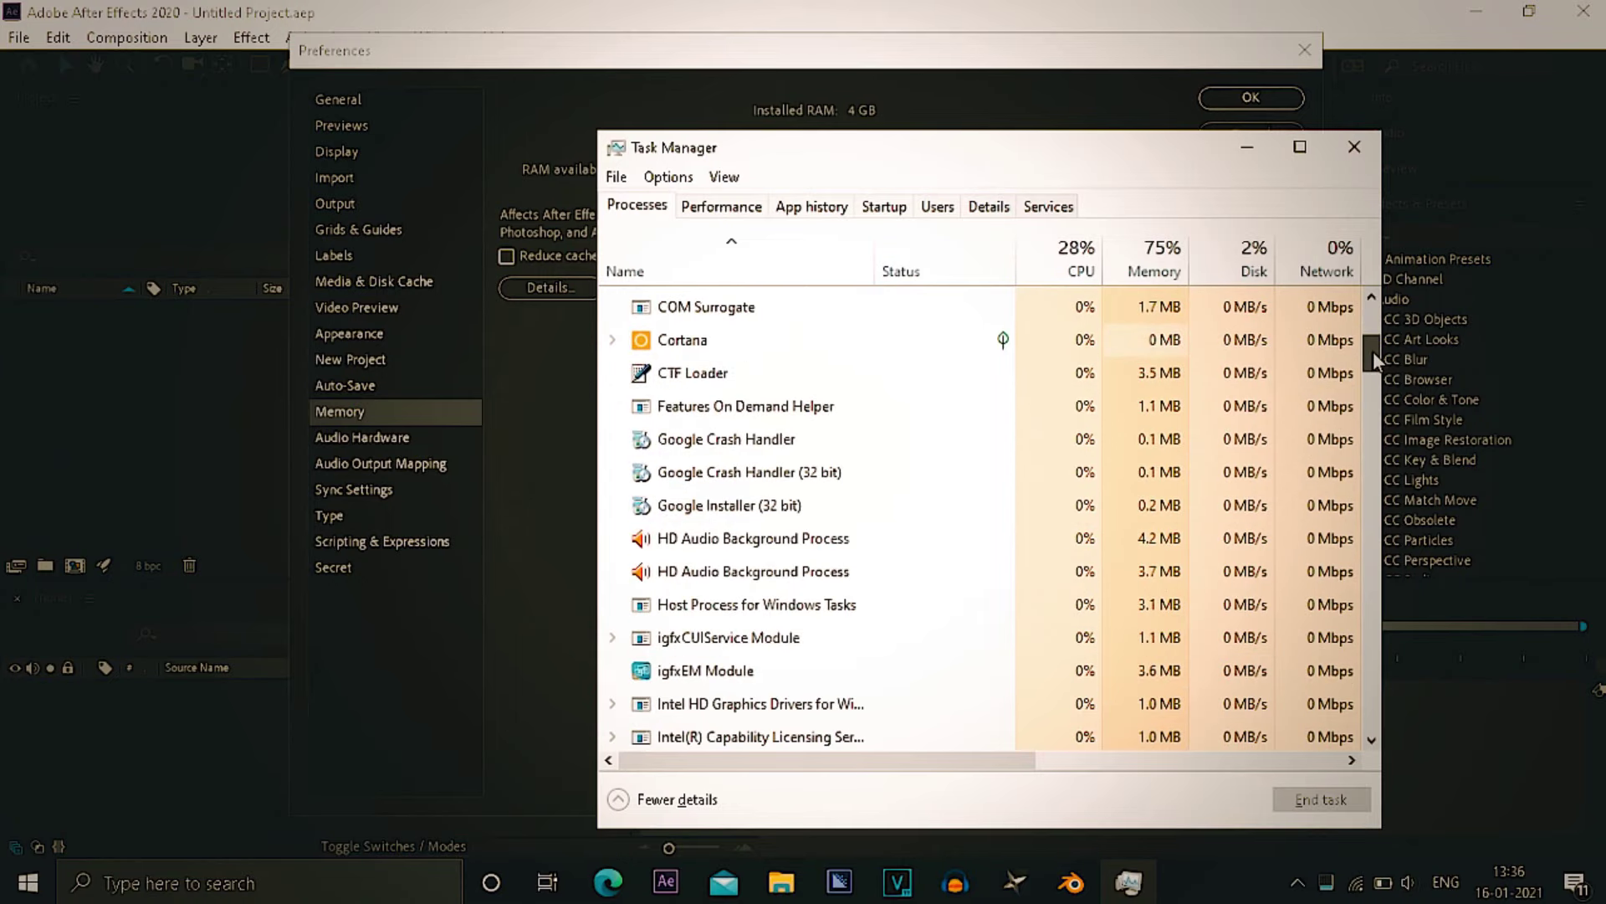
pyautogui.moveTo(1373, 351); pyautogui.dragTo(1377, 299)
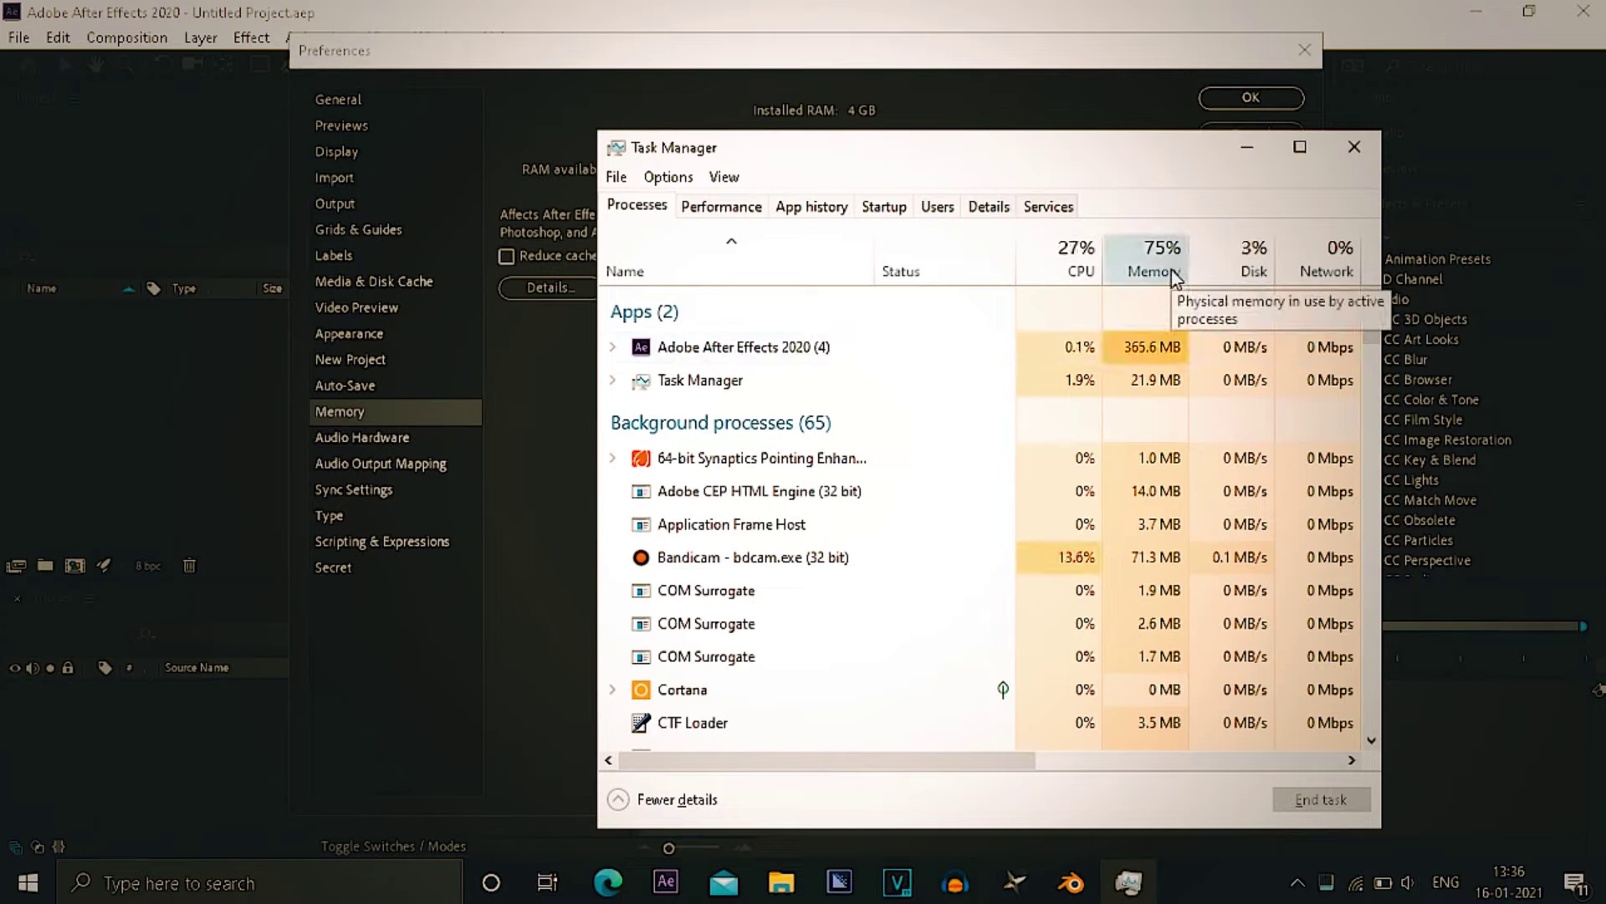
pyautogui.click(721, 206)
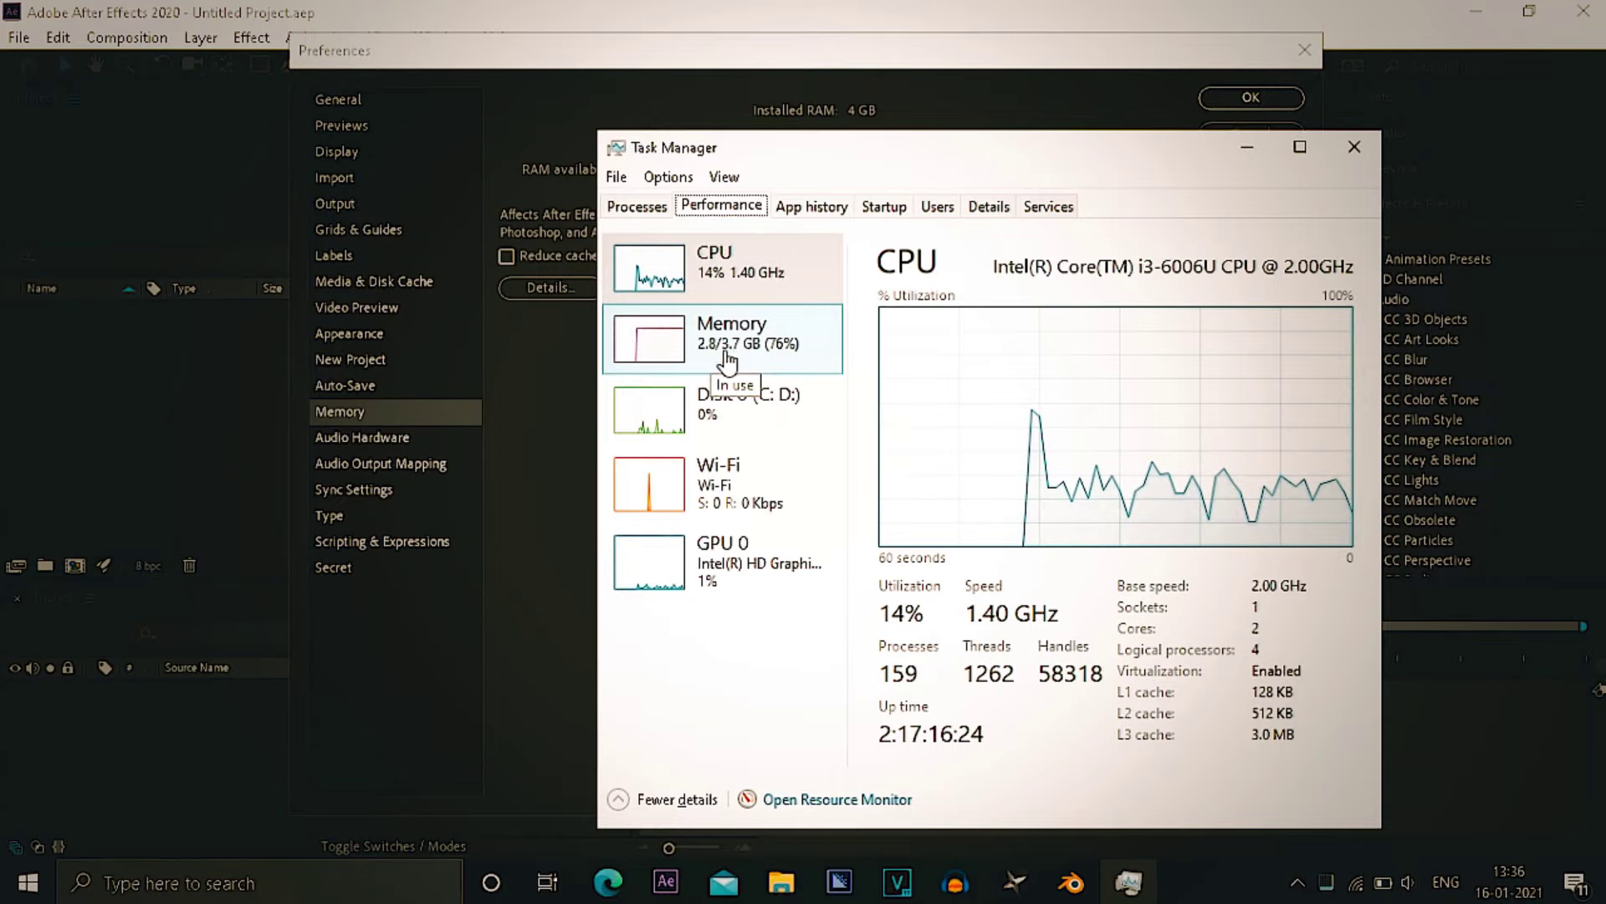
pyautogui.click(657, 209)
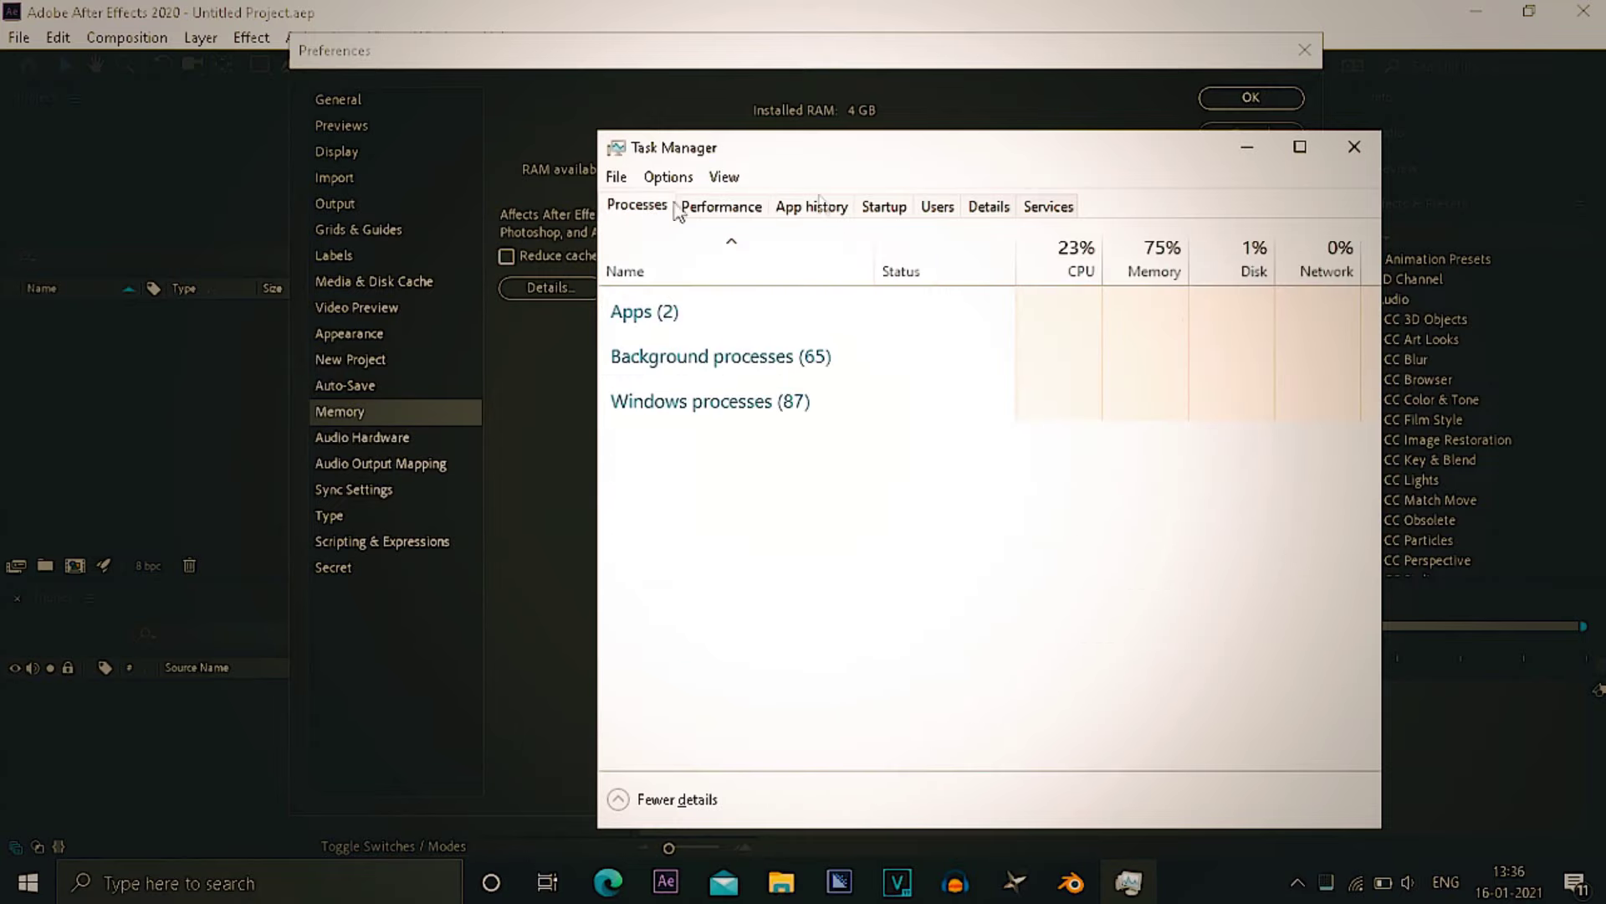
pyautogui.click(1354, 148)
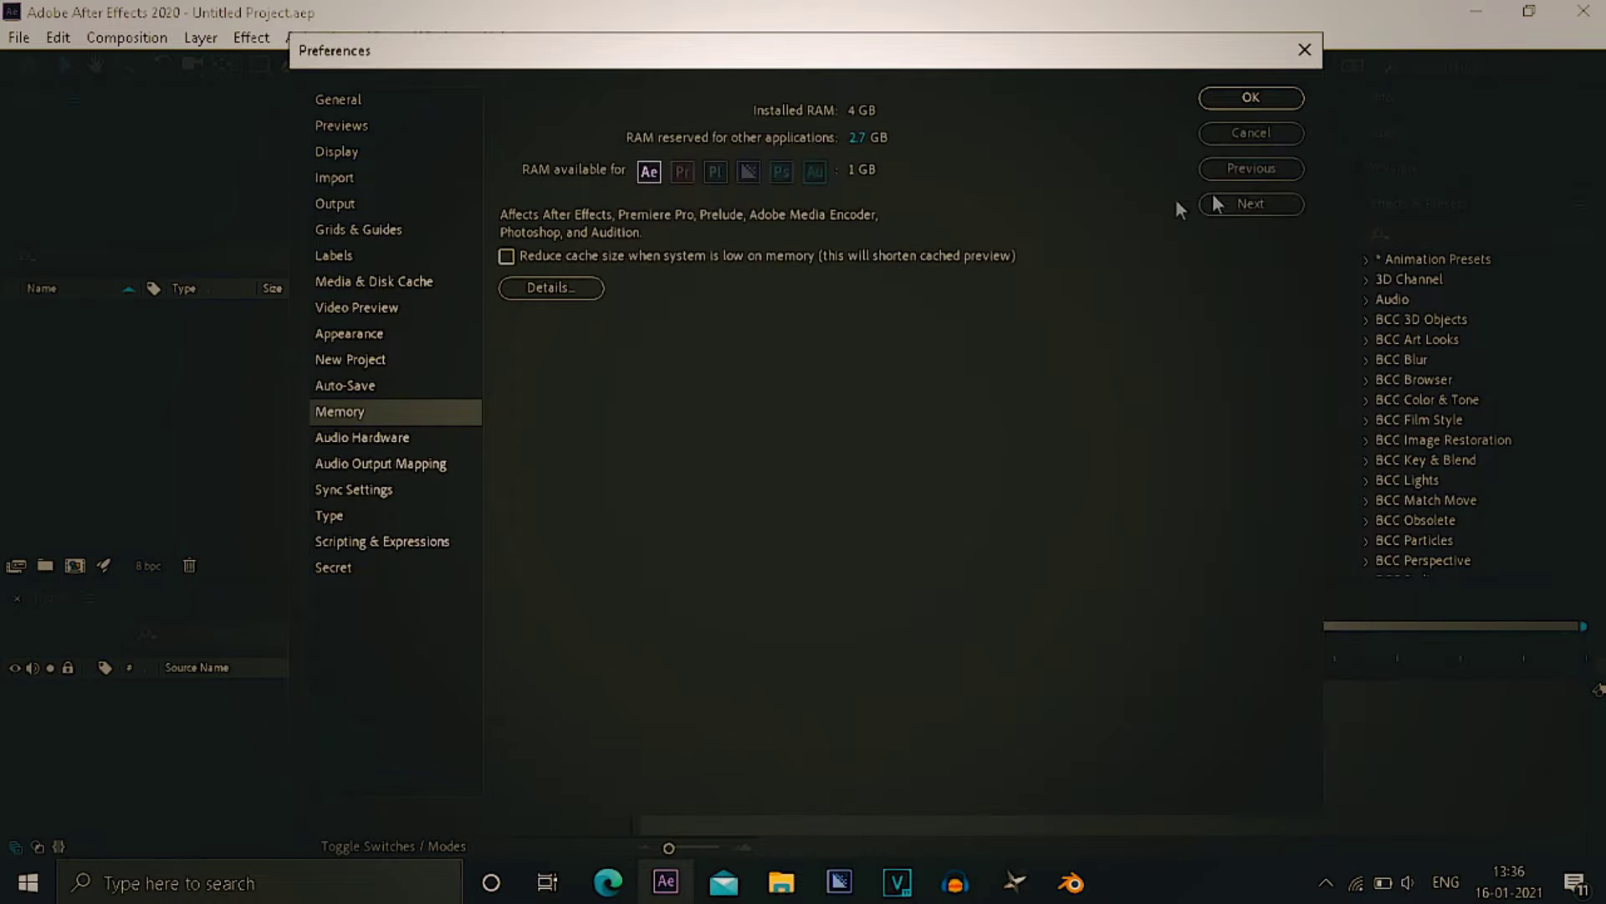
# - In Secret preferences, disable layer cache, purge every 2 frames, ignore rendering errors, and confirm
pyautogui.click(336, 572)
pyautogui.click(507, 109)
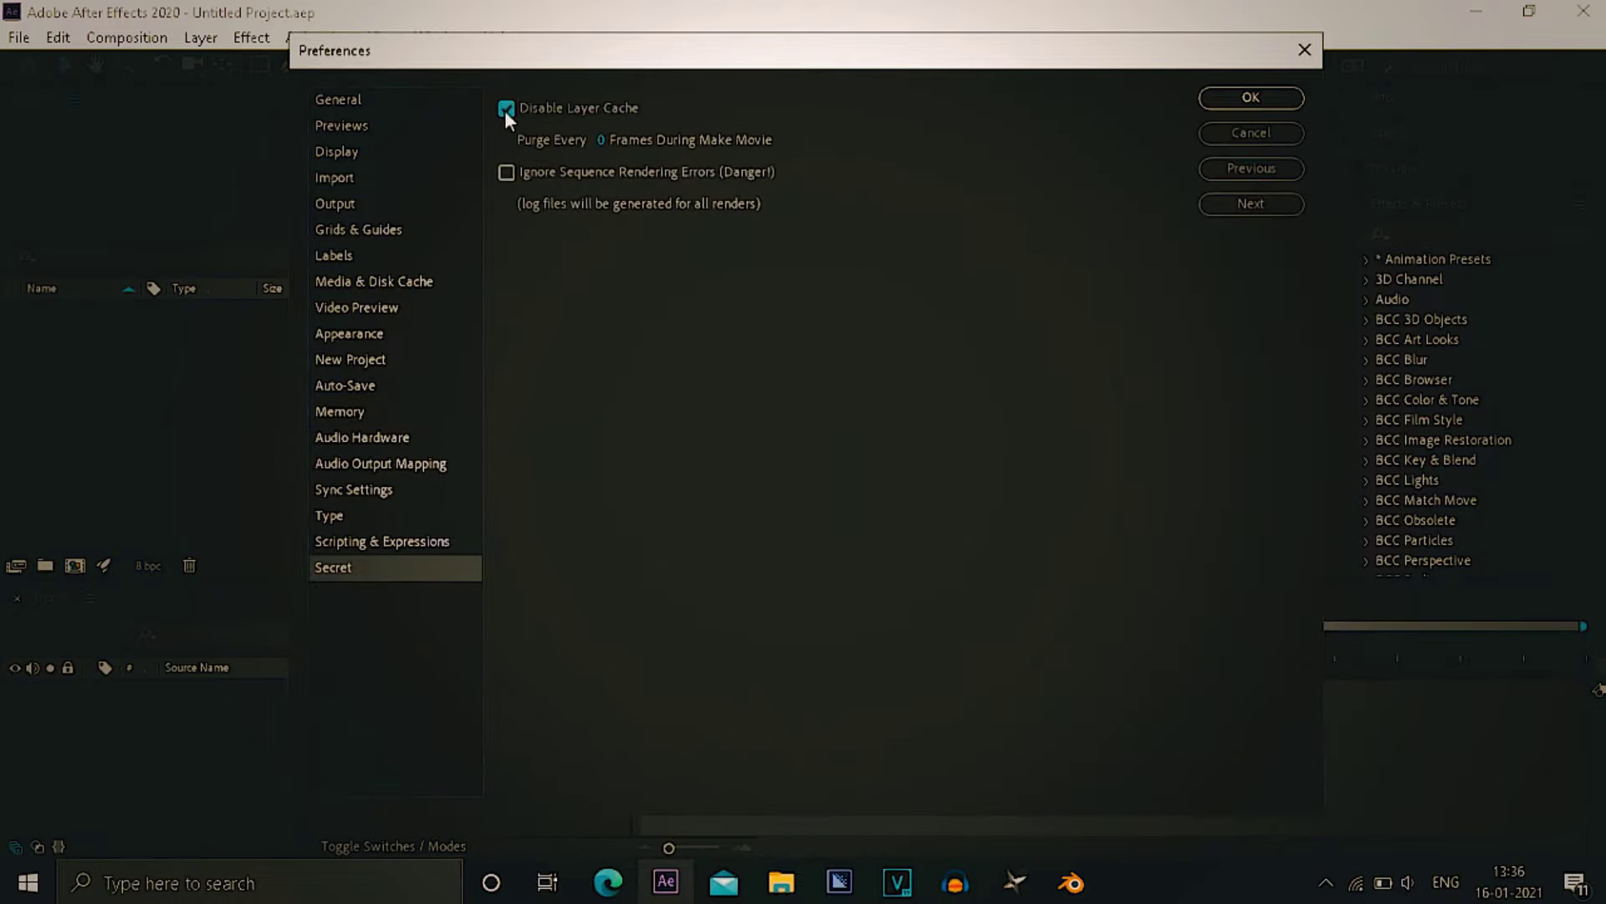
pyautogui.click(604, 136)
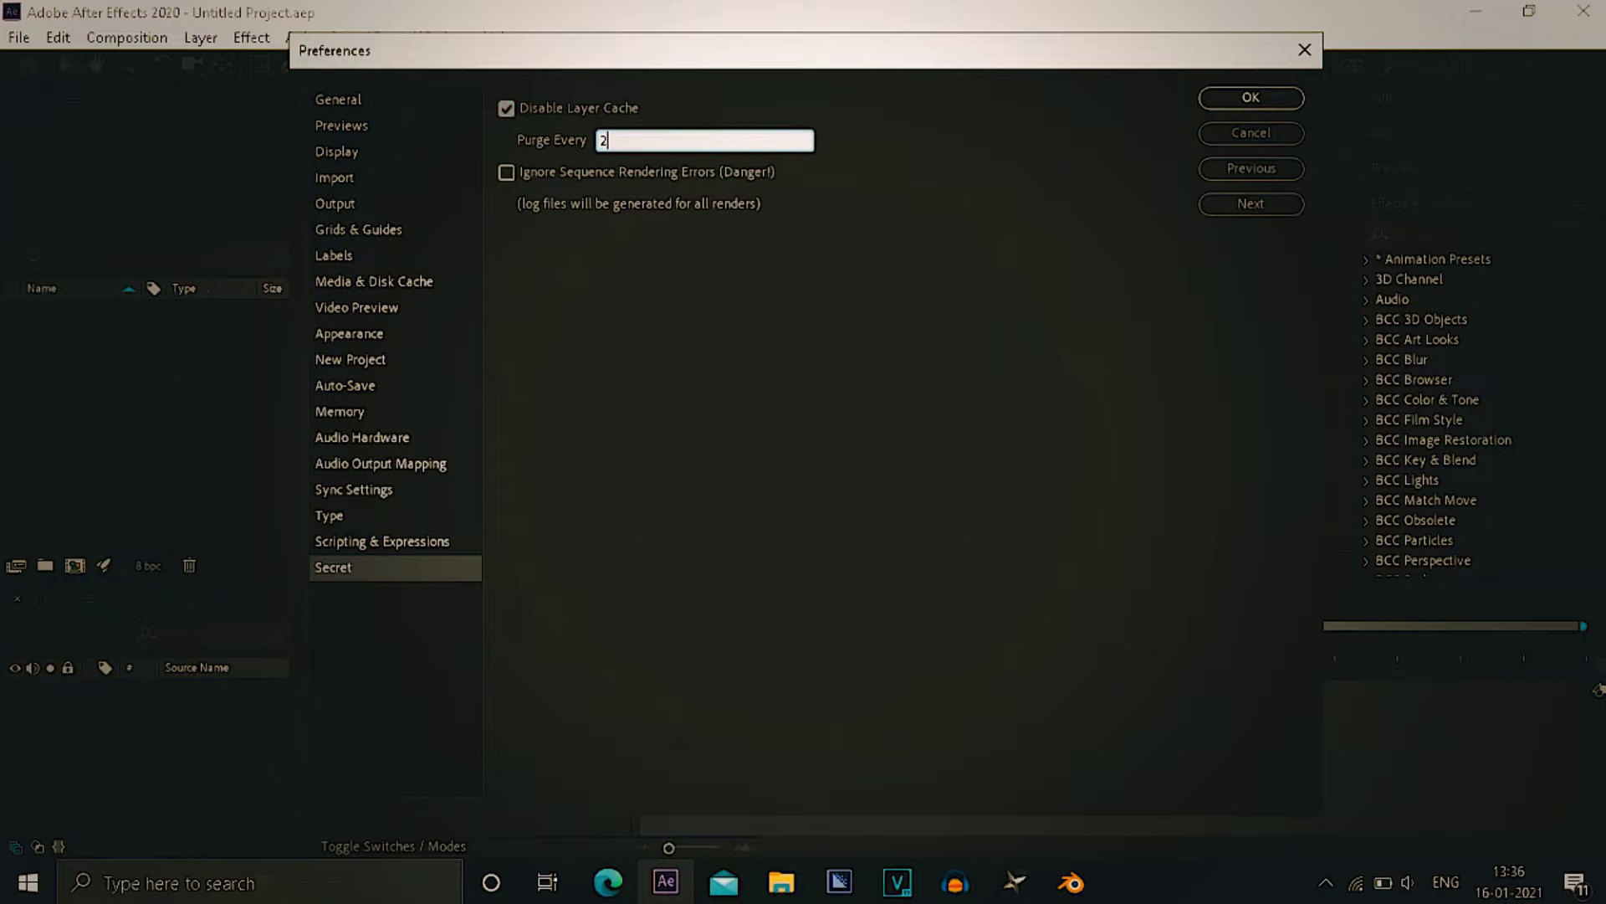
pyautogui.press('Tab')
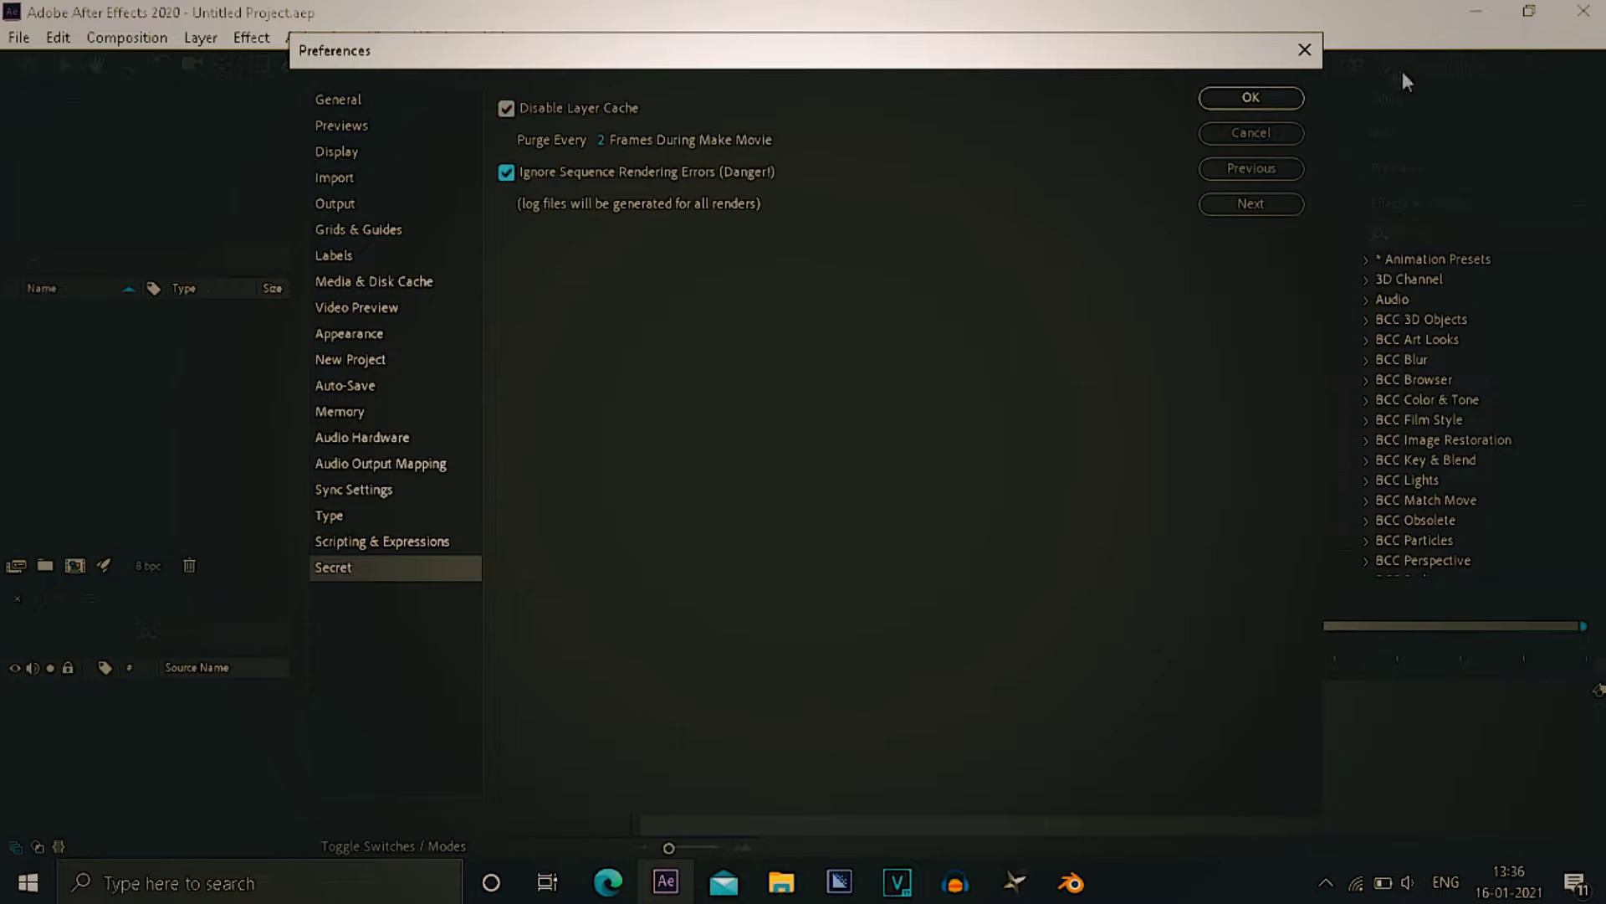
pyautogui.click(1257, 102)
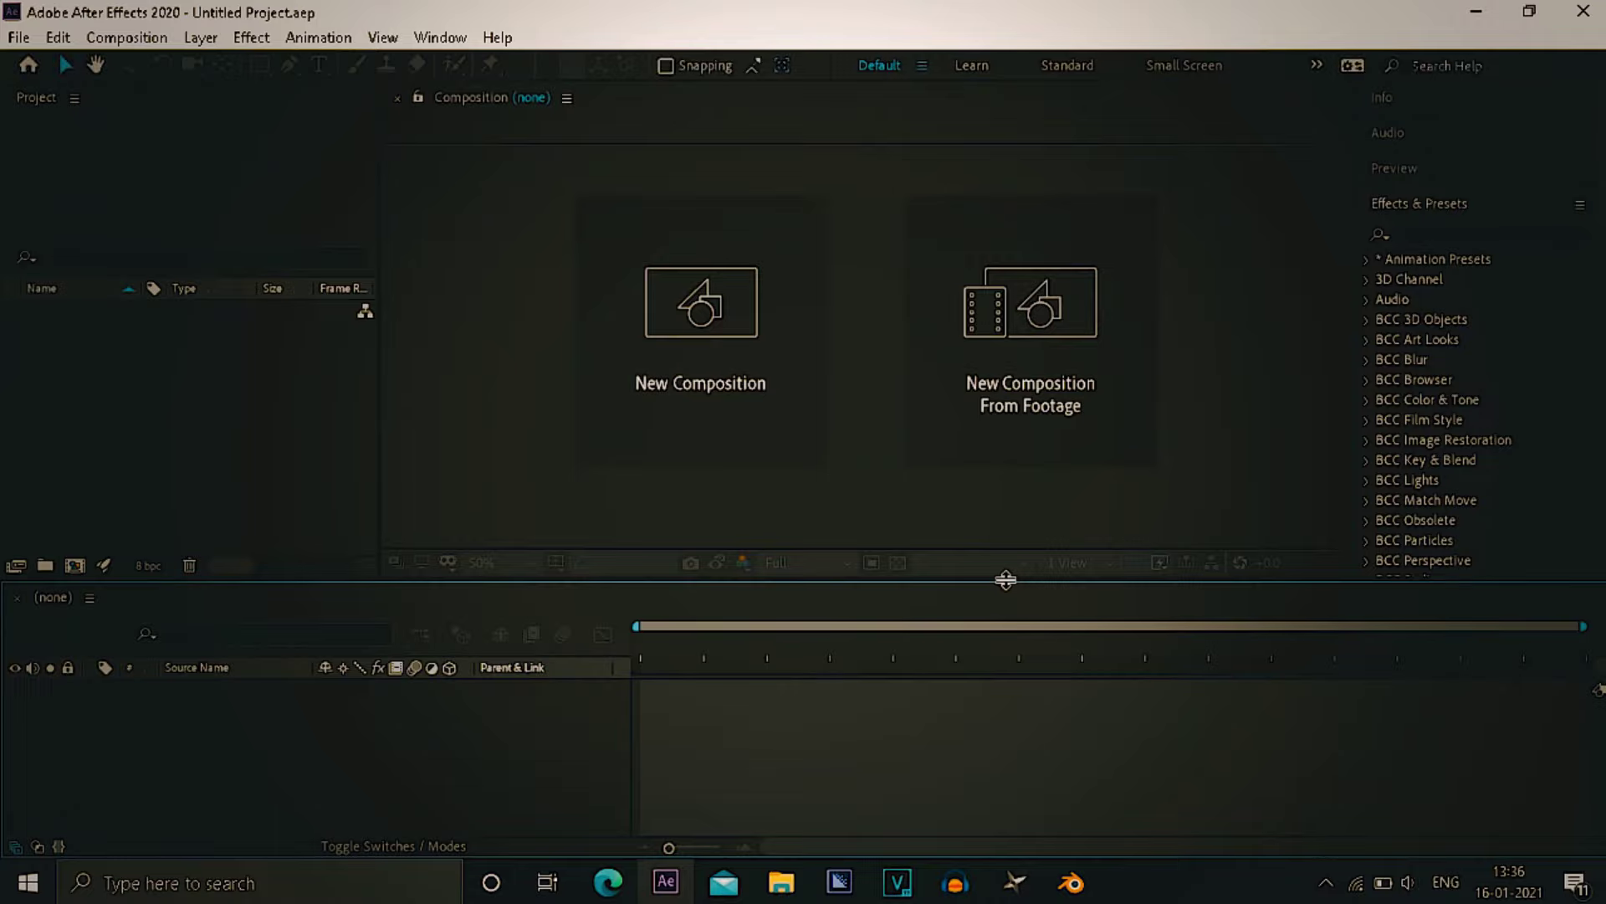
# - Create a new composition 1280 pixels wide at 60 fps
pyautogui.click(641, 456)
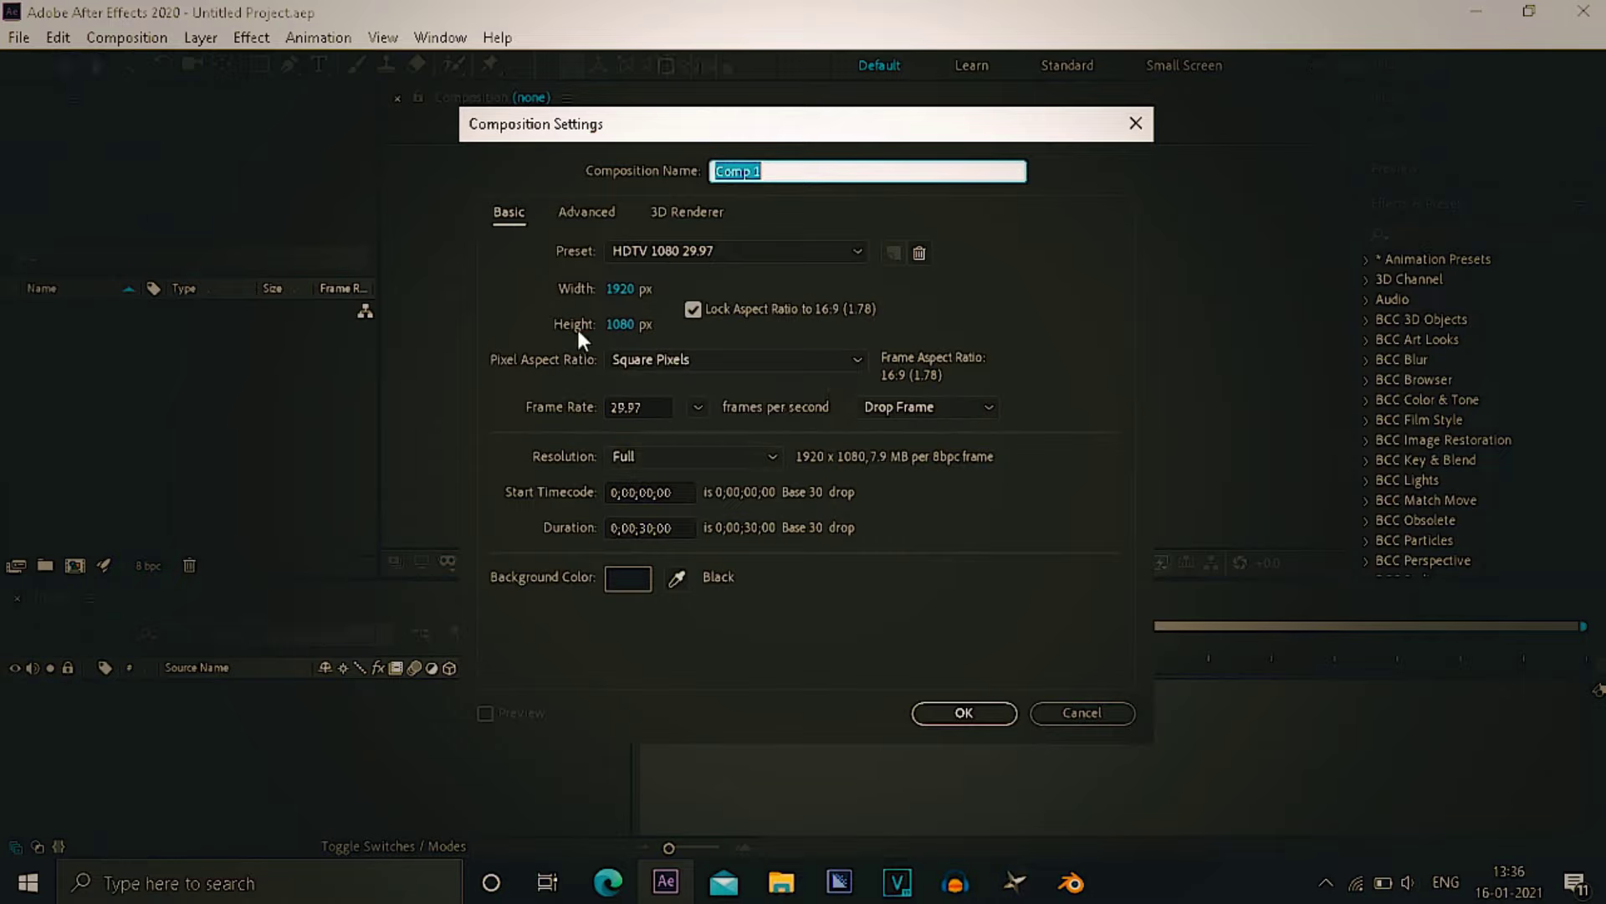
pyautogui.moveTo(620, 301); pyautogui.dragTo(497, 331)
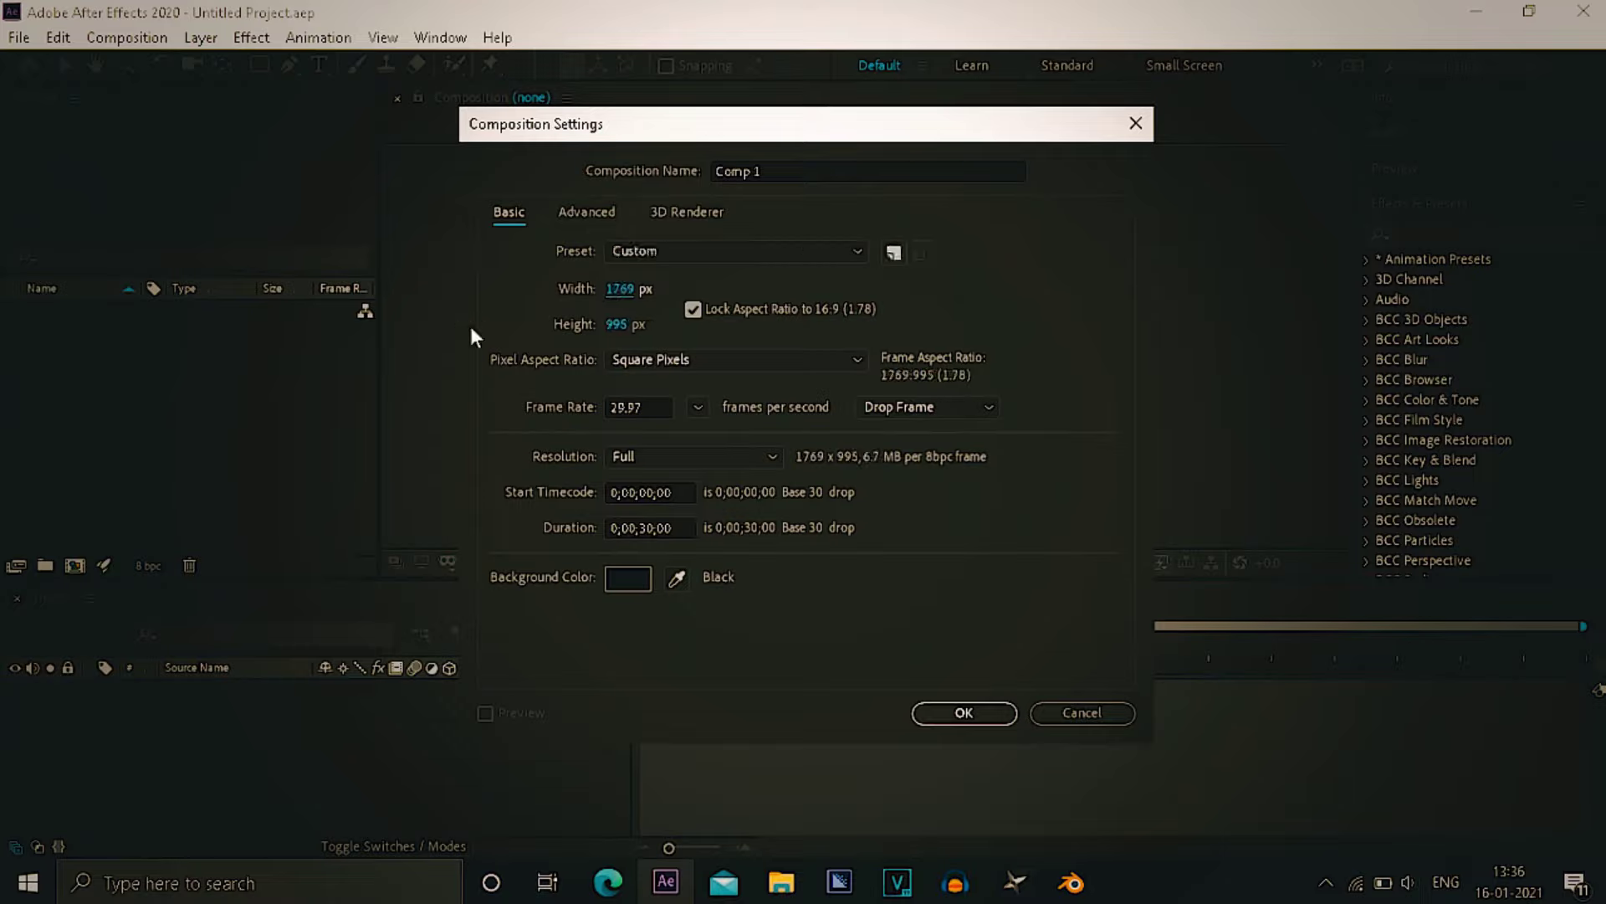
pyautogui.click(613, 294)
pyautogui.write('1280')
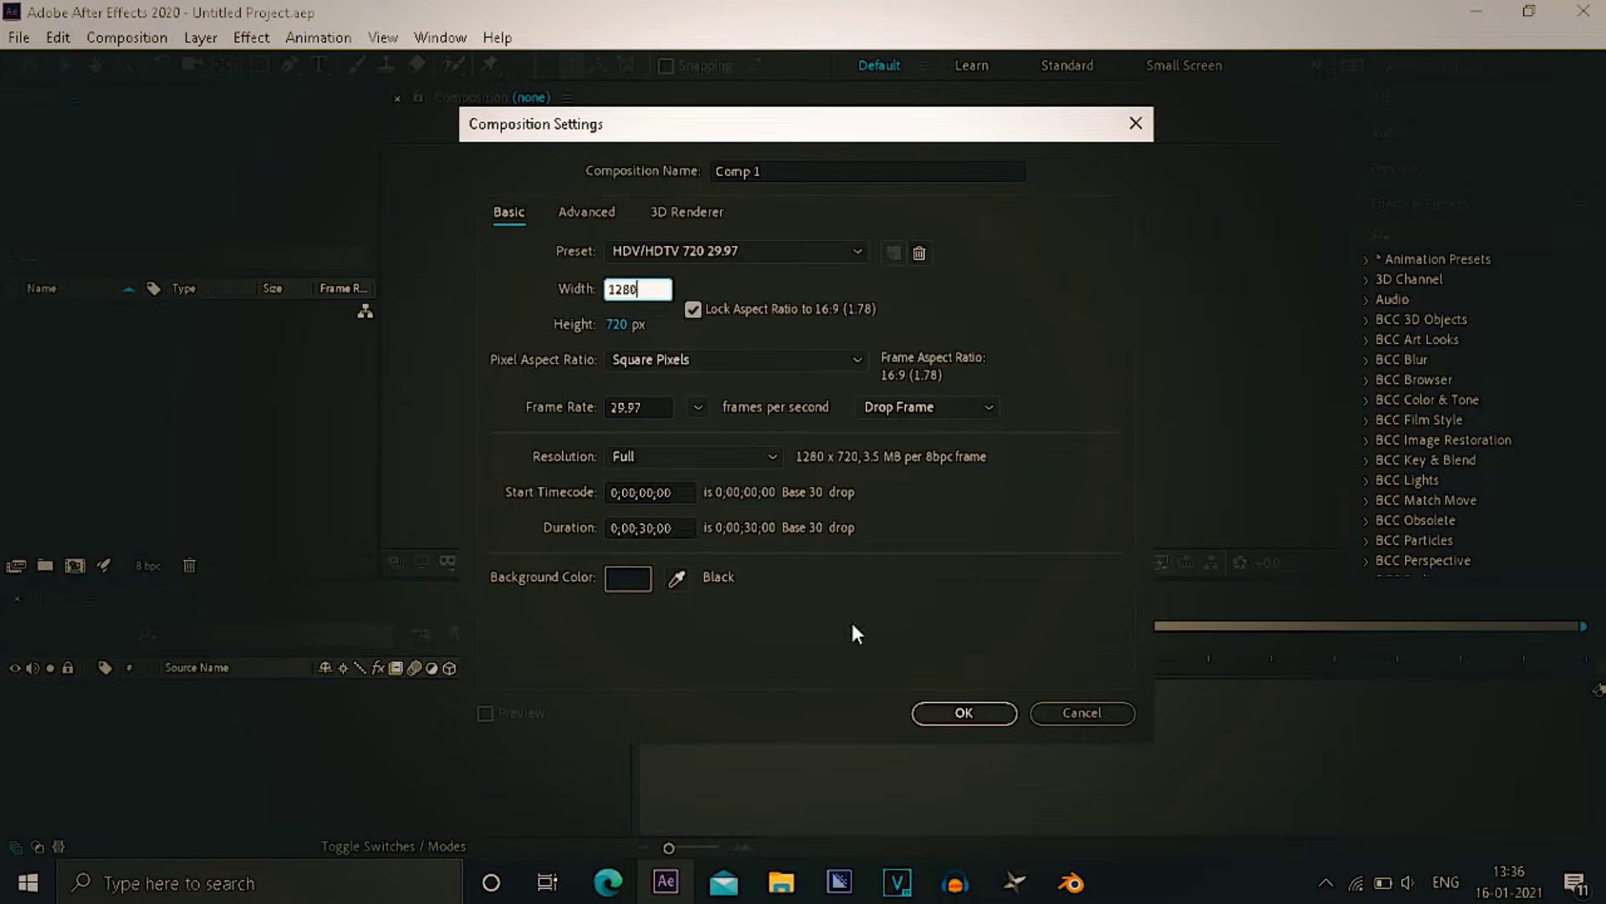
pyautogui.click(821, 597)
pyautogui.click(698, 406)
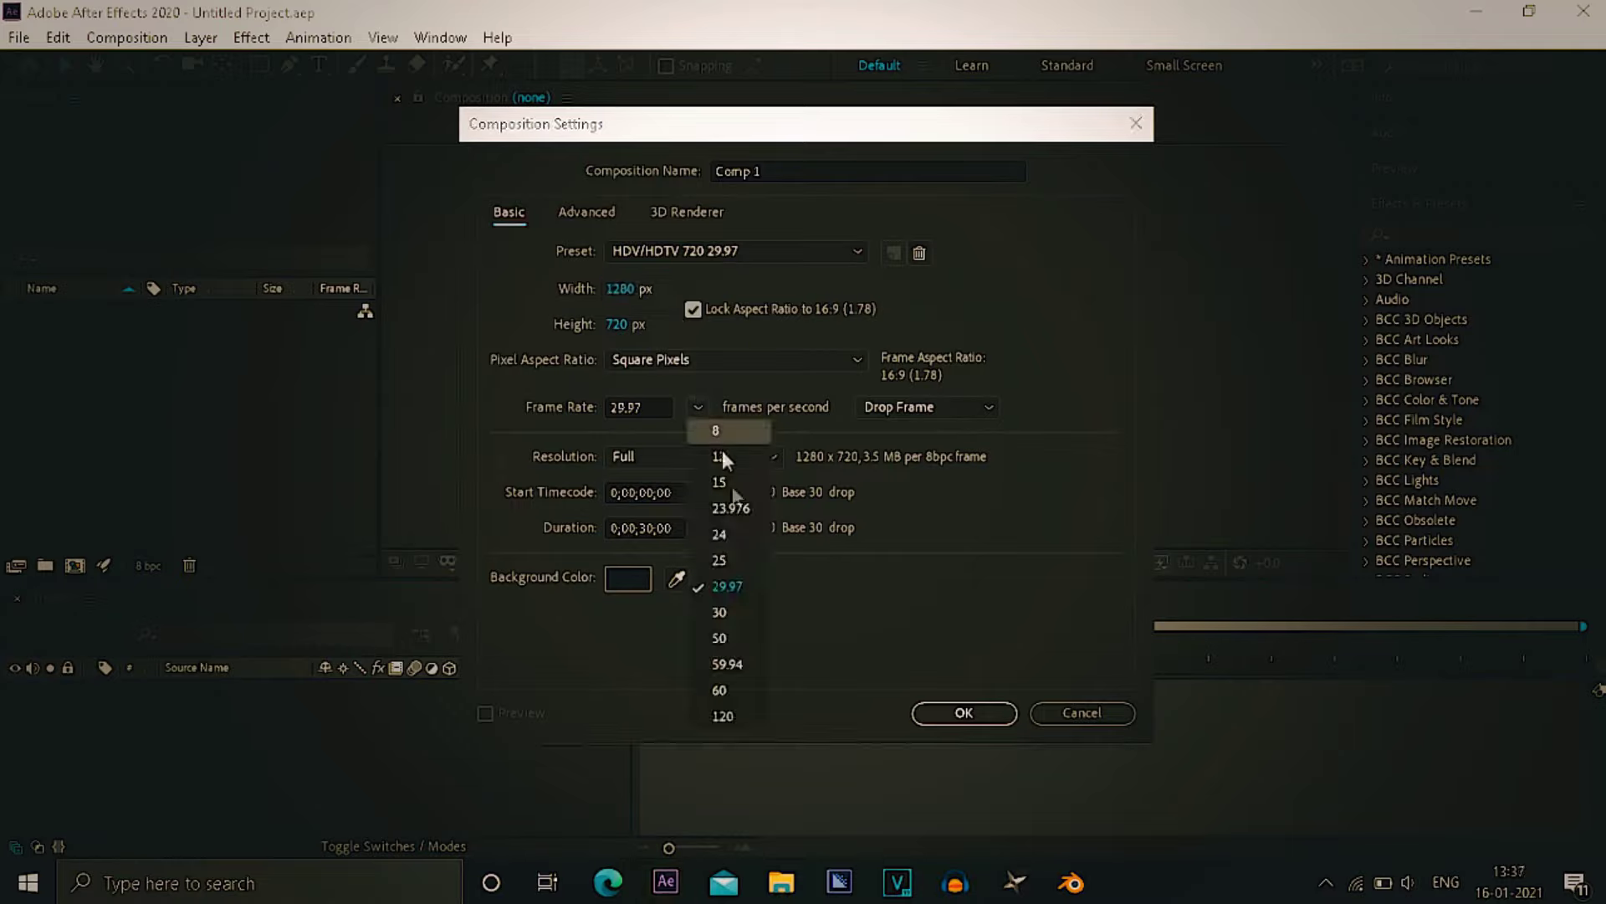
pyautogui.click(710, 690)
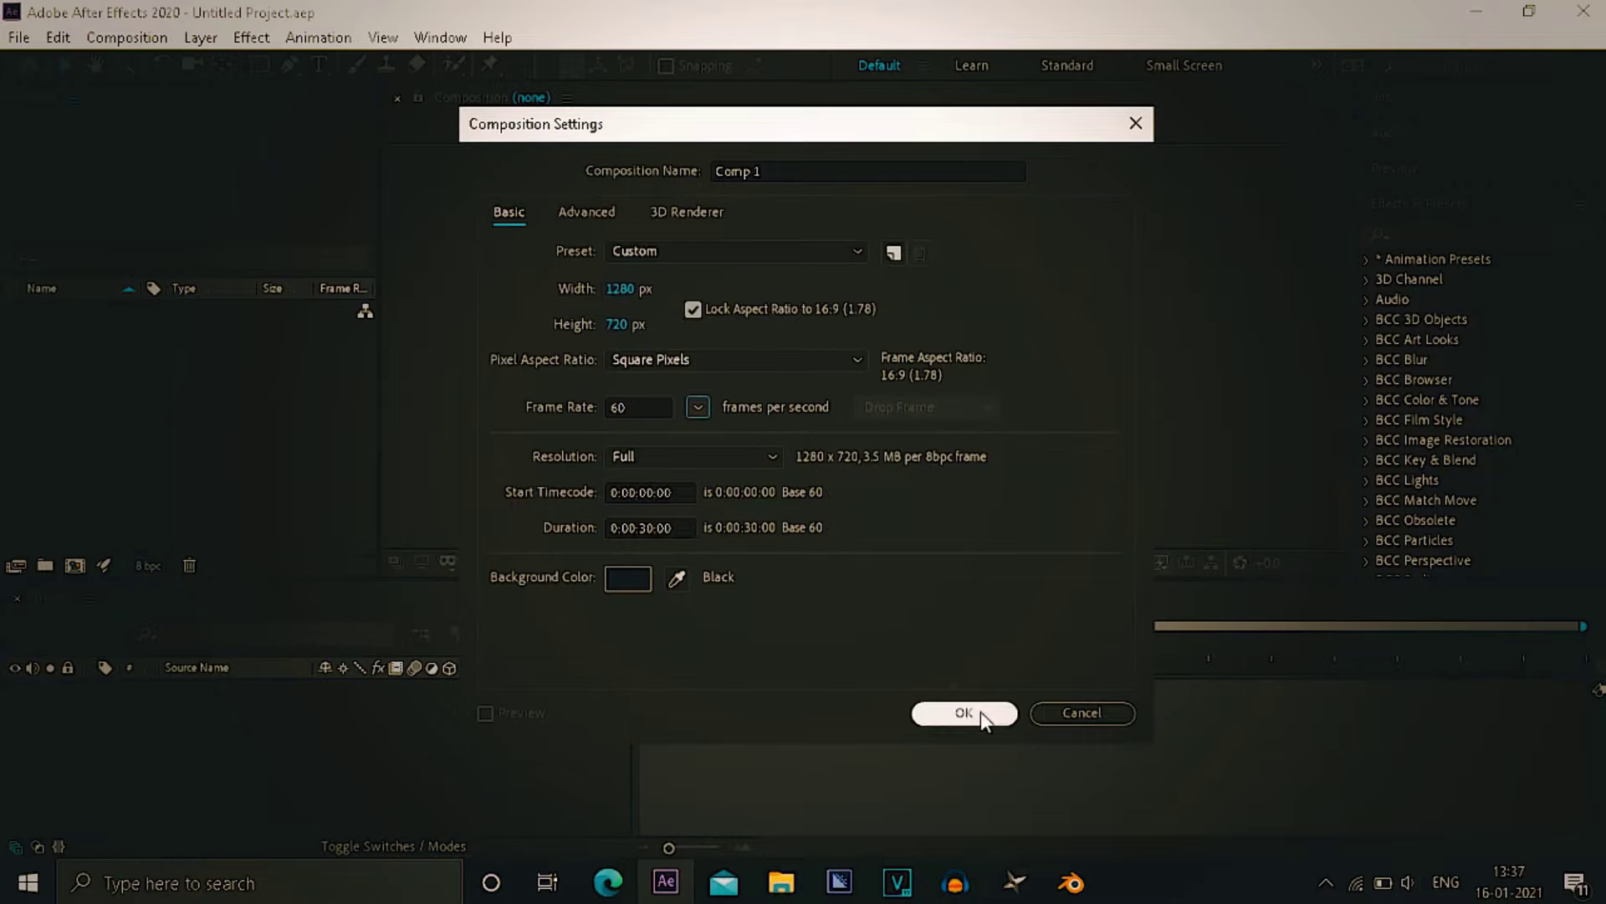
pyautogui.click(975, 712)
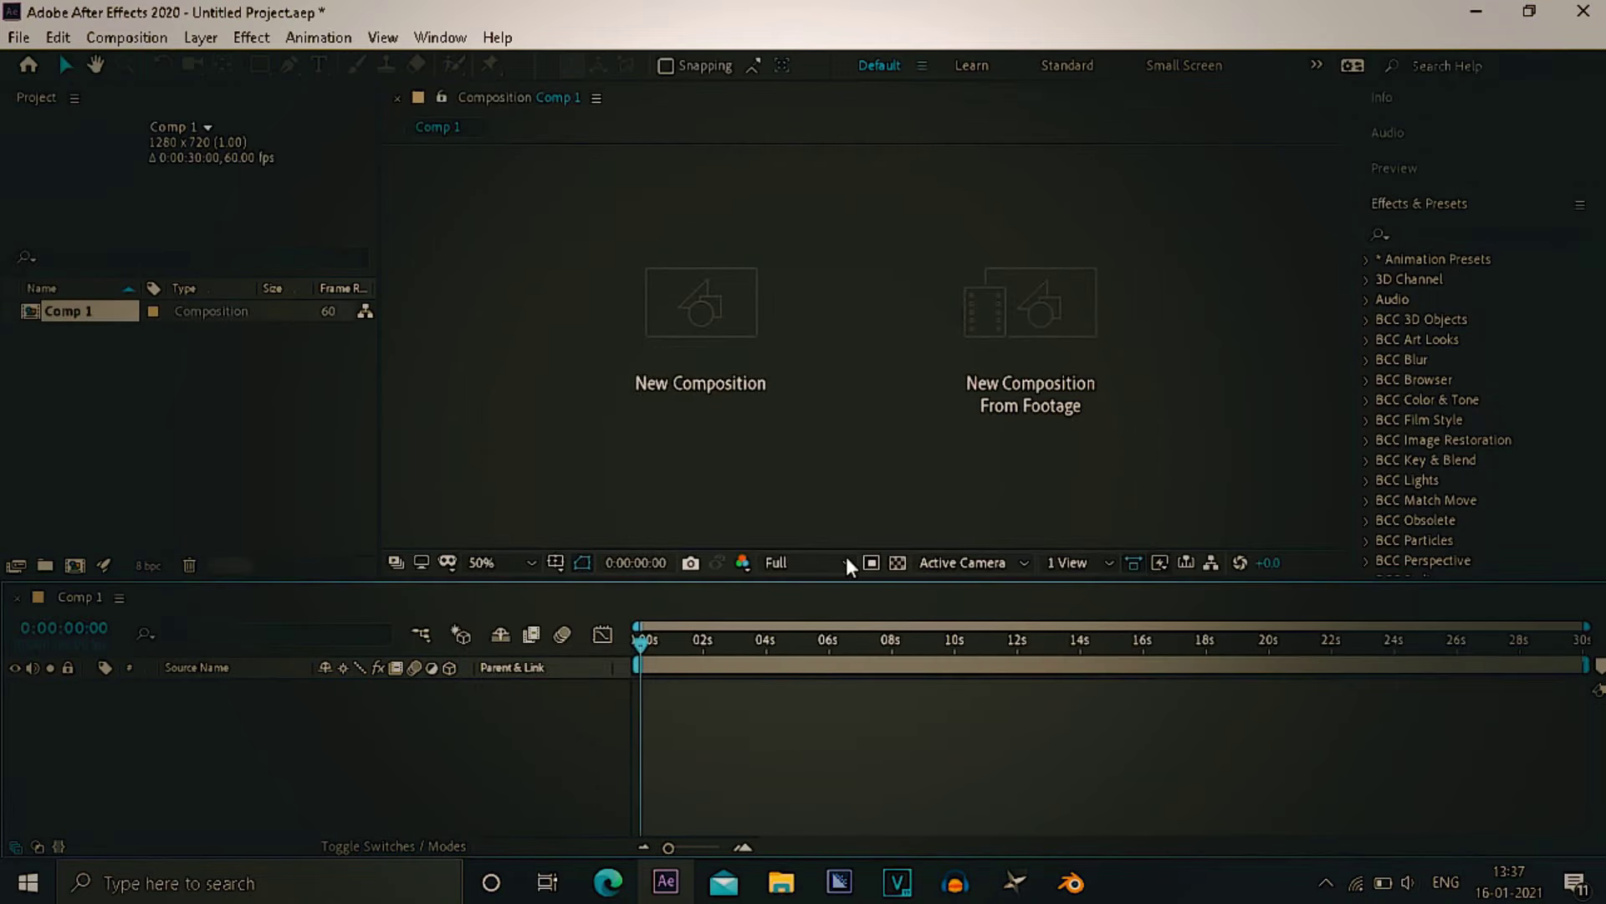
# - Set the preview resolution to Custom, sampling every 5 pixels (256x144)
pyautogui.click(846, 558)
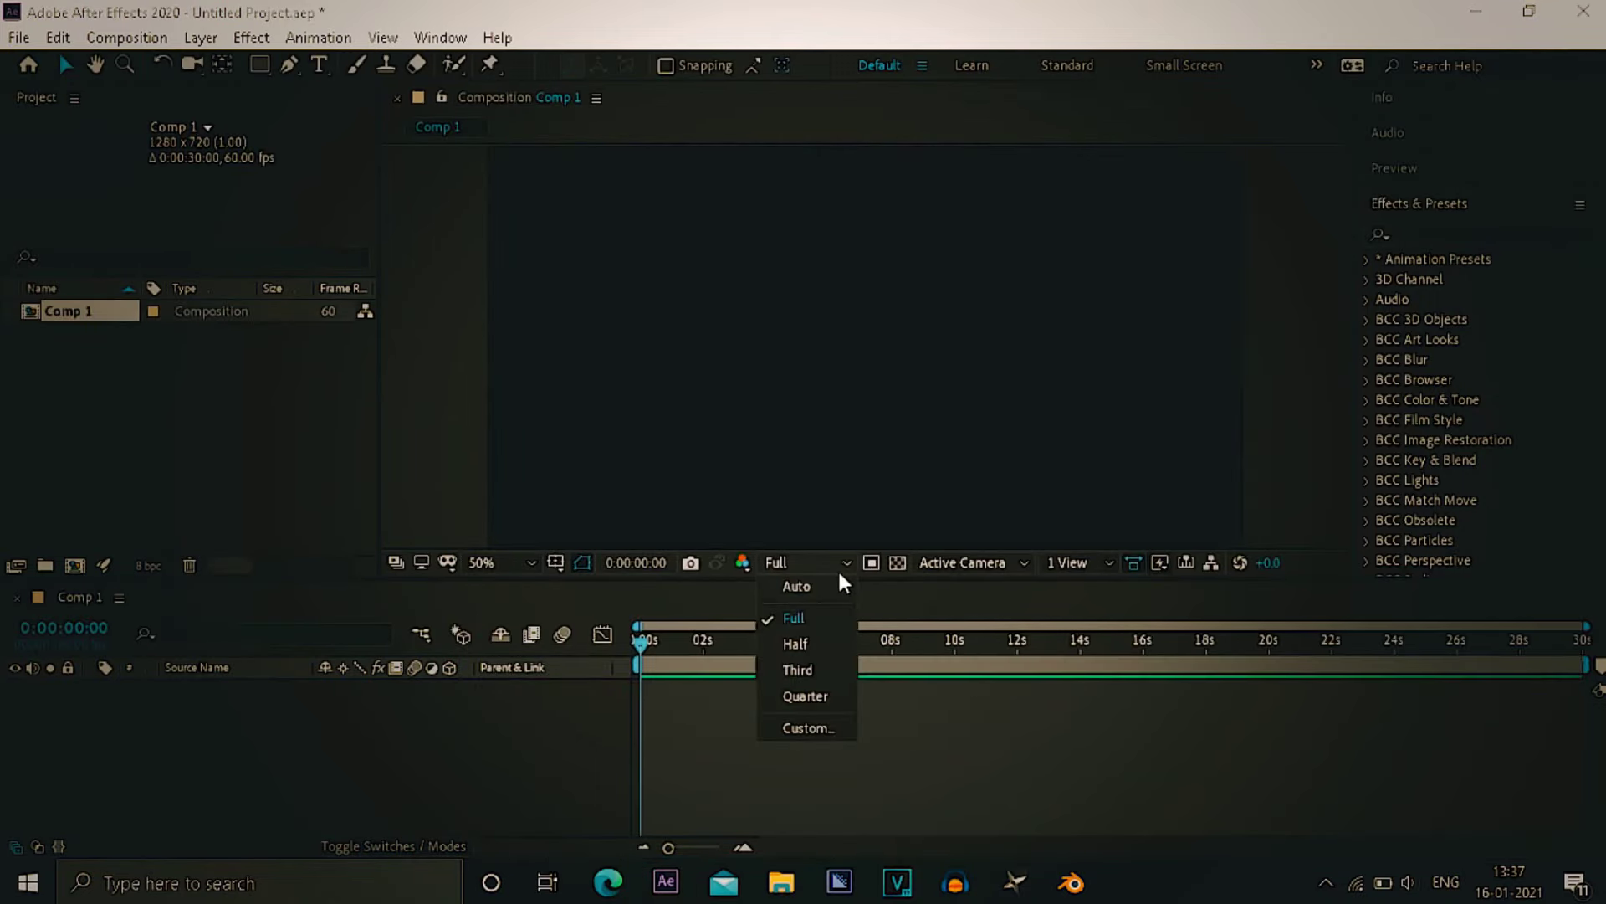
pyautogui.click(824, 738)
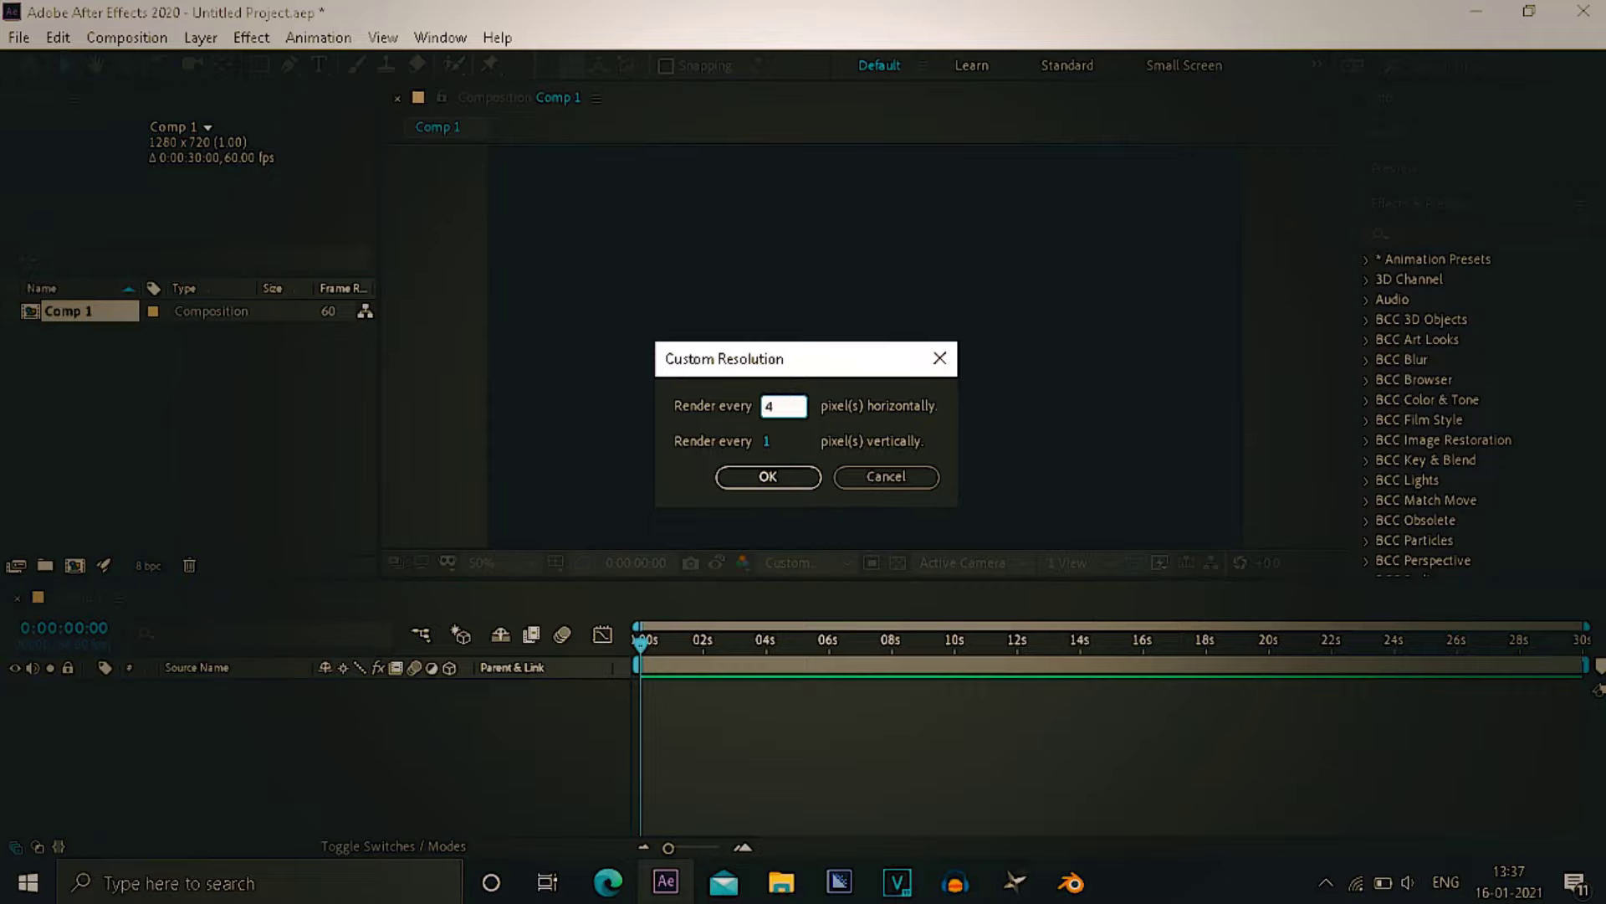
pyautogui.click(769, 443)
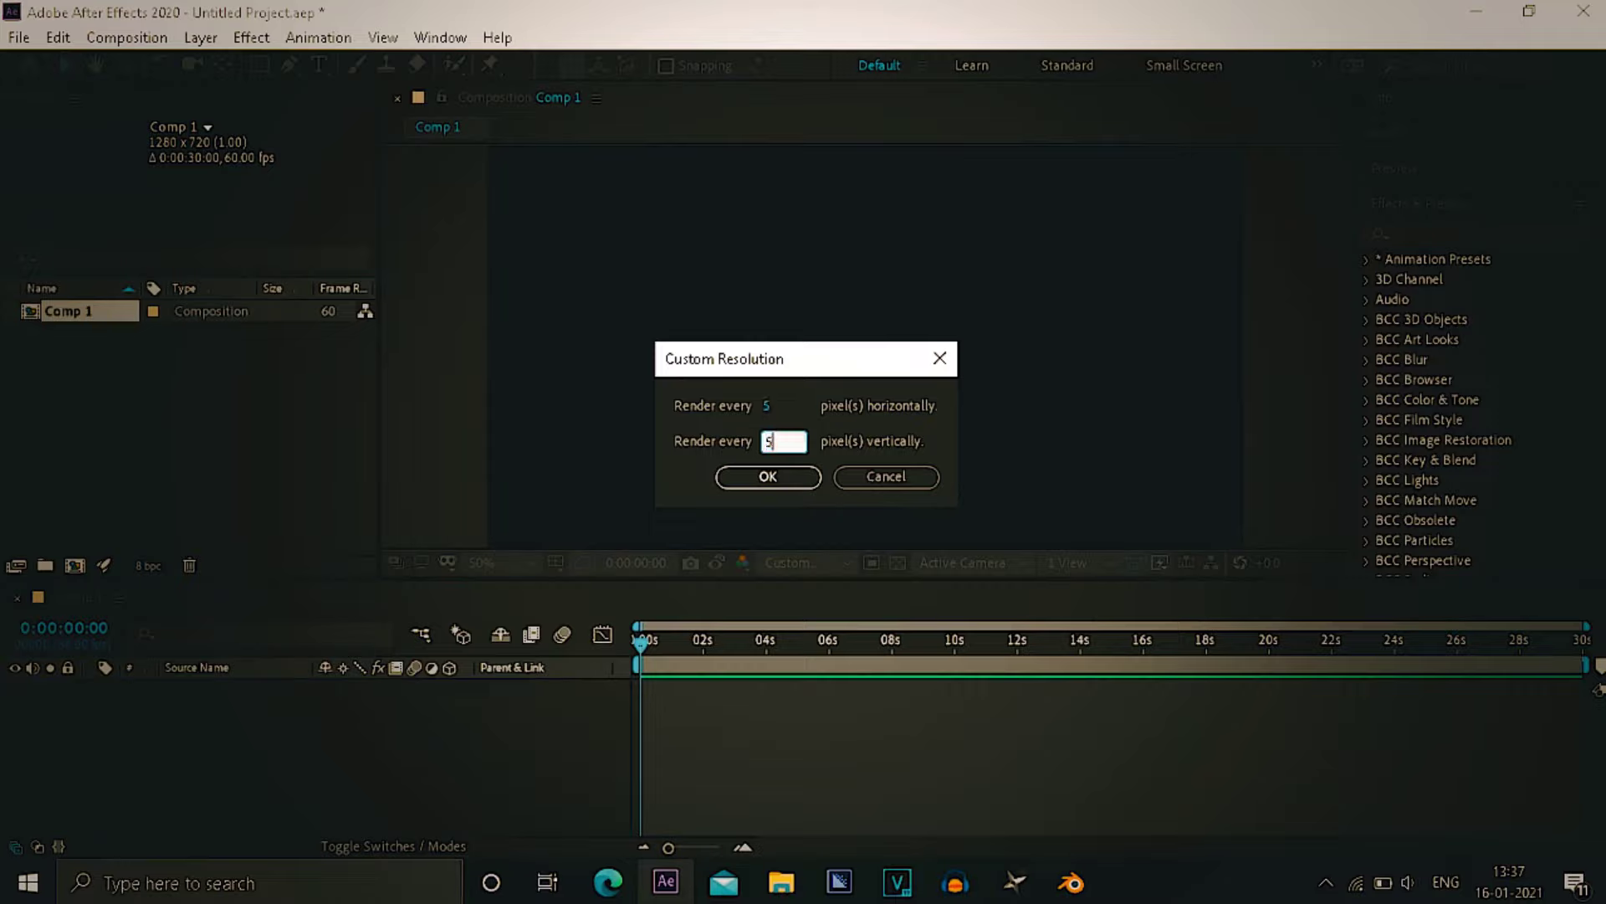
pyautogui.press('Return')
# - Import Untitled 273_720p.mp4 from the desktop into the Project panel
pyautogui.doubleClick(816, 10)
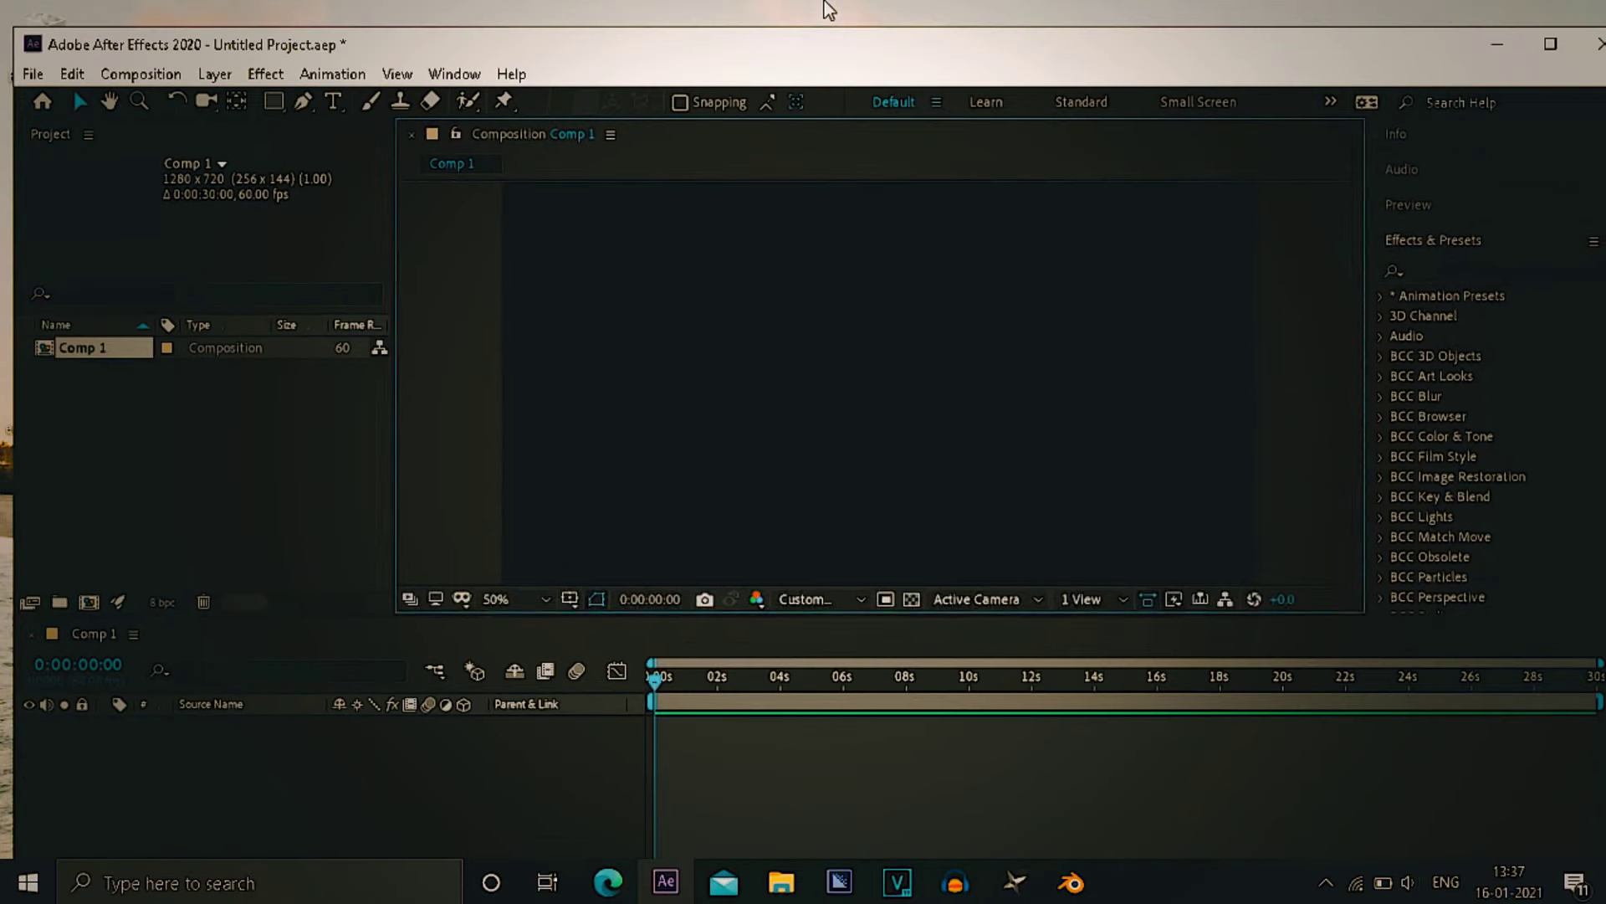
pyautogui.moveTo(677, 57); pyautogui.dragTo(1023, 60)
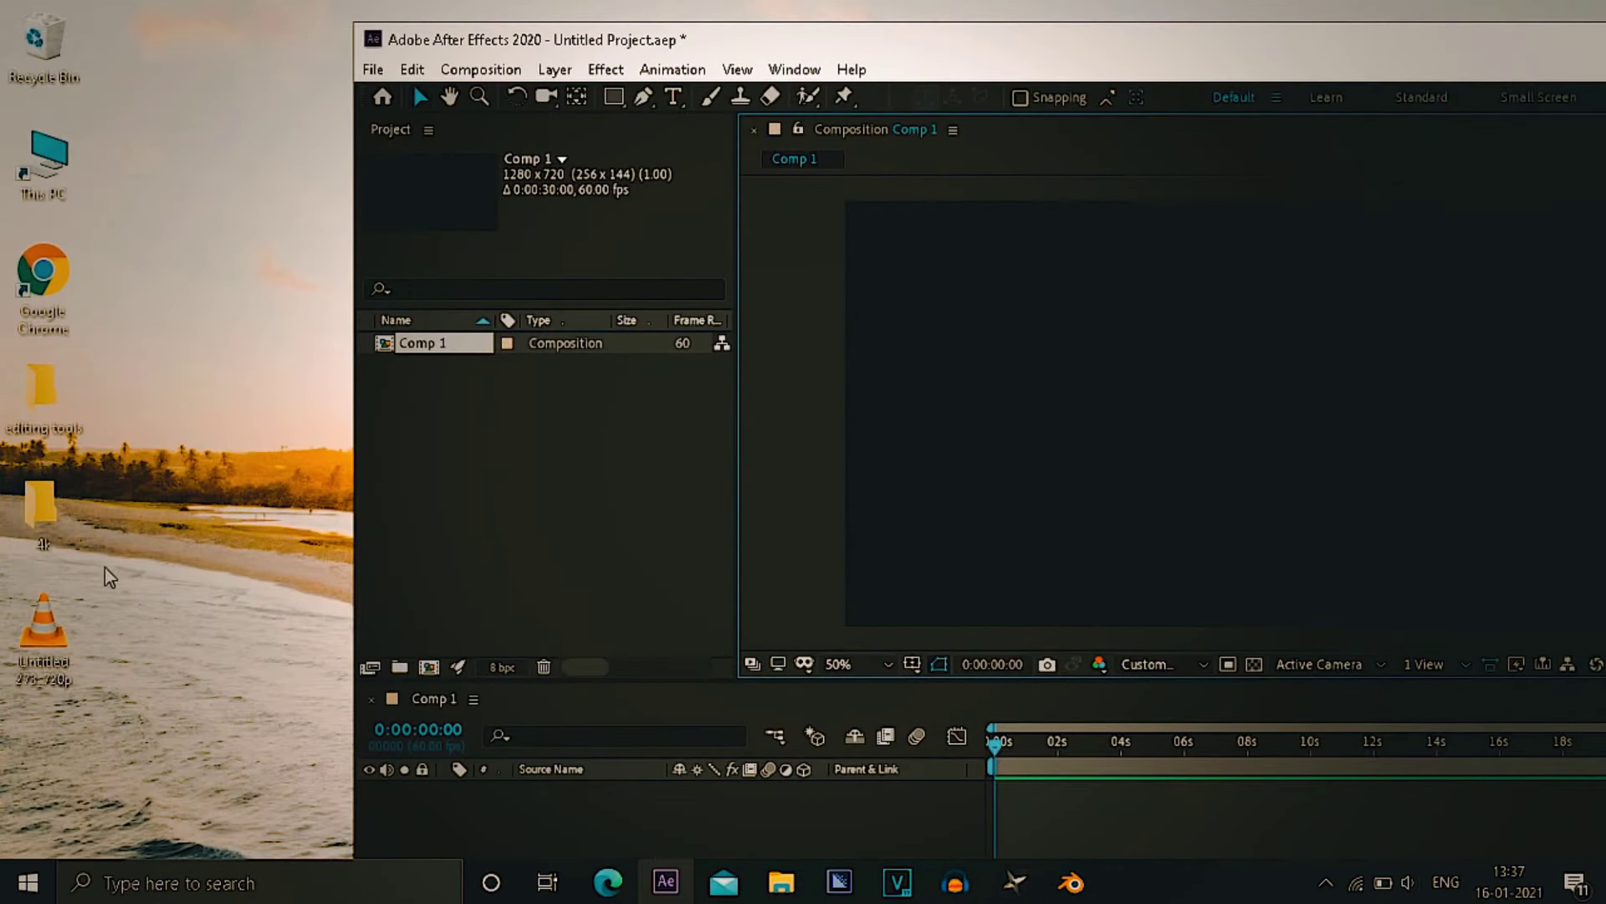
pyautogui.click(38, 661)
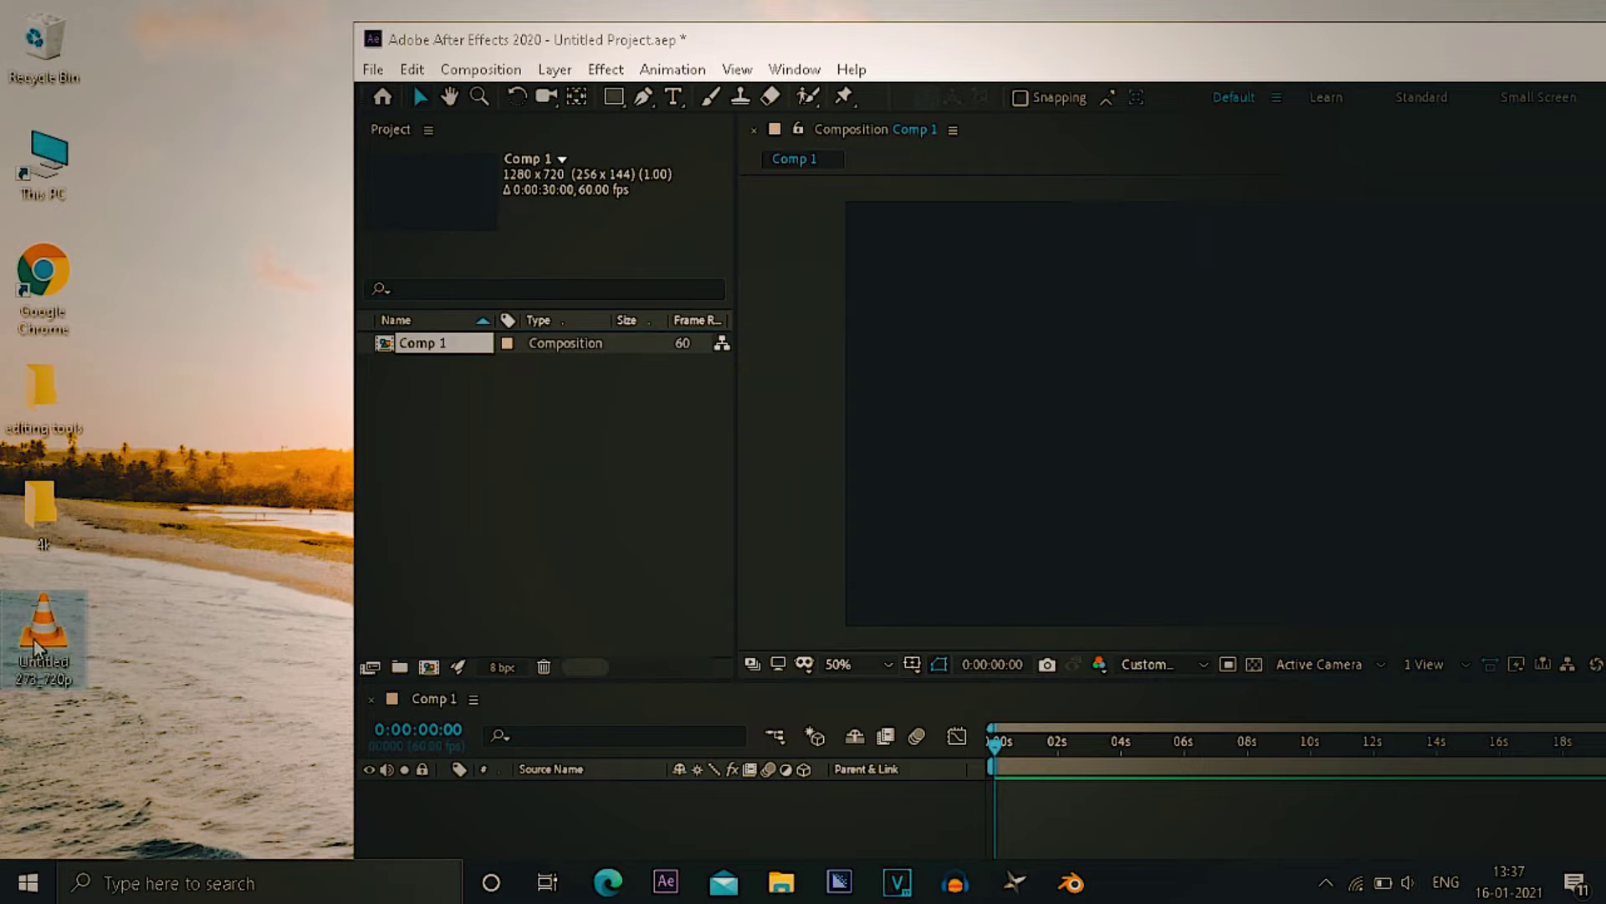
pyautogui.moveTo(38, 676); pyautogui.dragTo(520, 453)
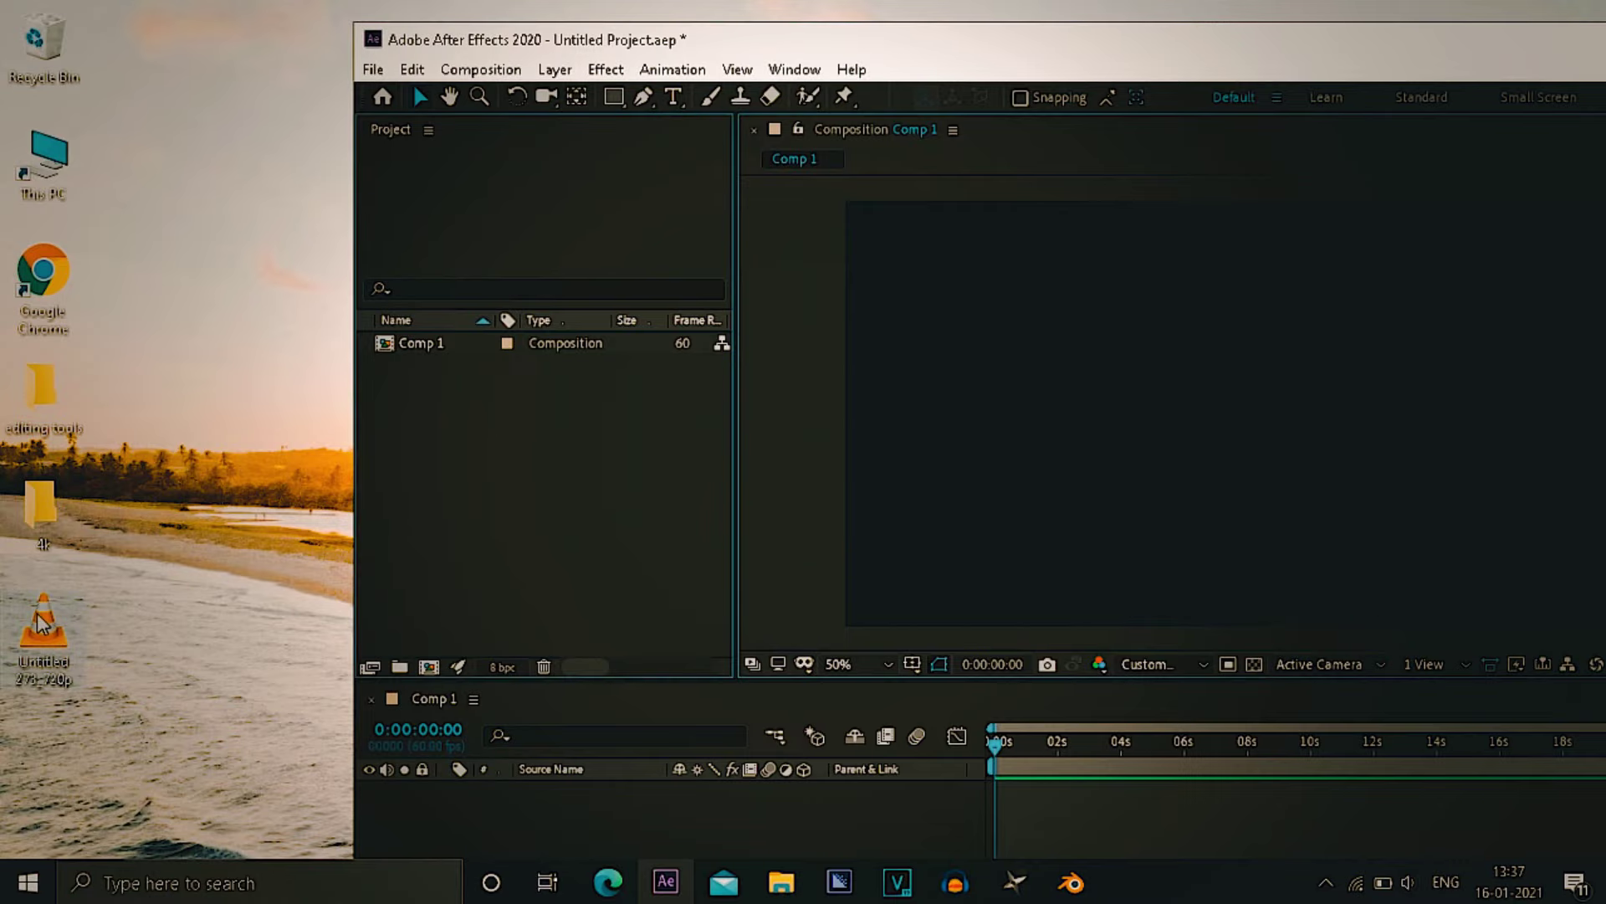
pyautogui.doubleClick(640, 40)
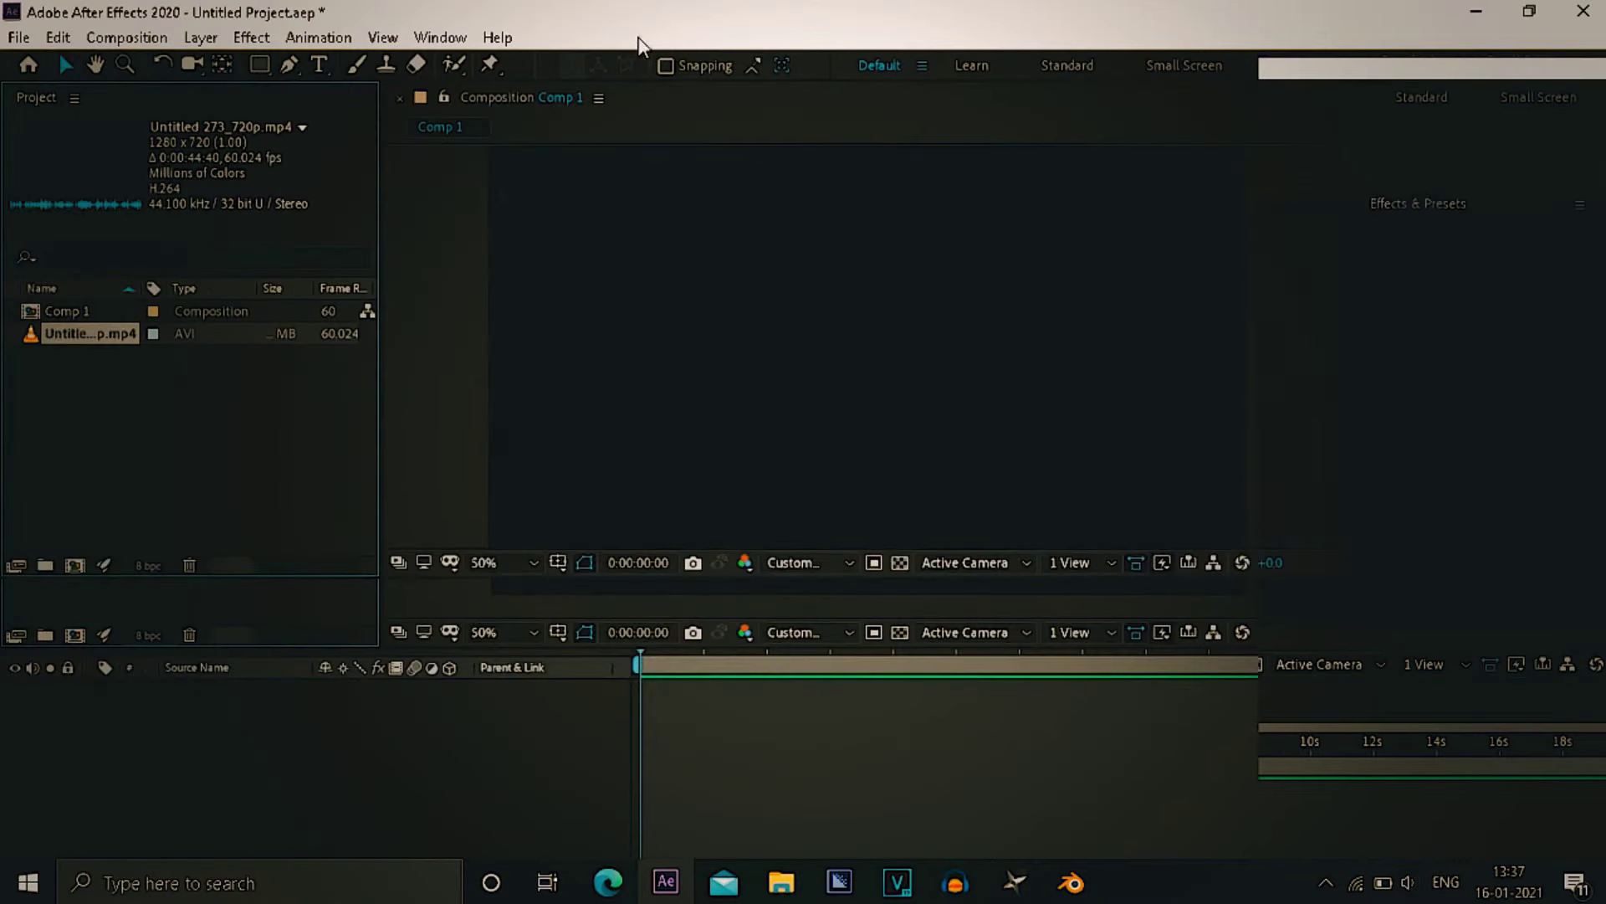
# - Drag the clip into Comp 1's timeline, then play and scrub the preview
pyautogui.moveTo(99, 338); pyautogui.dragTo(158, 333)
pyautogui.moveTo(667, 774); pyautogui.dragTo(615, 728)
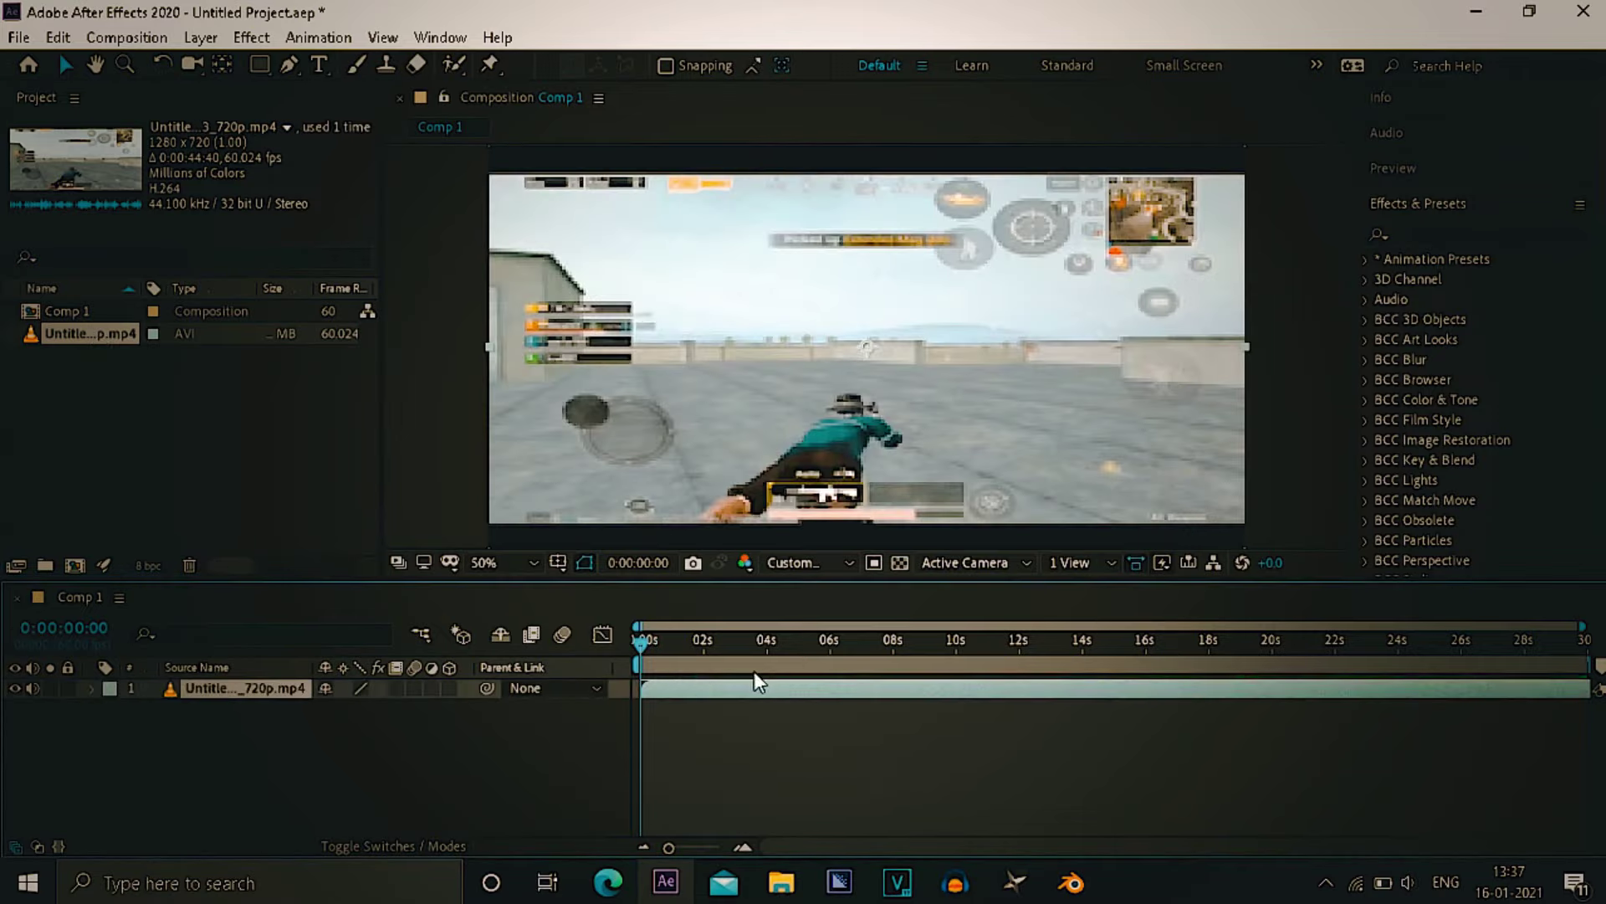
pyautogui.click(842, 661)
pyautogui.click(956, 663)
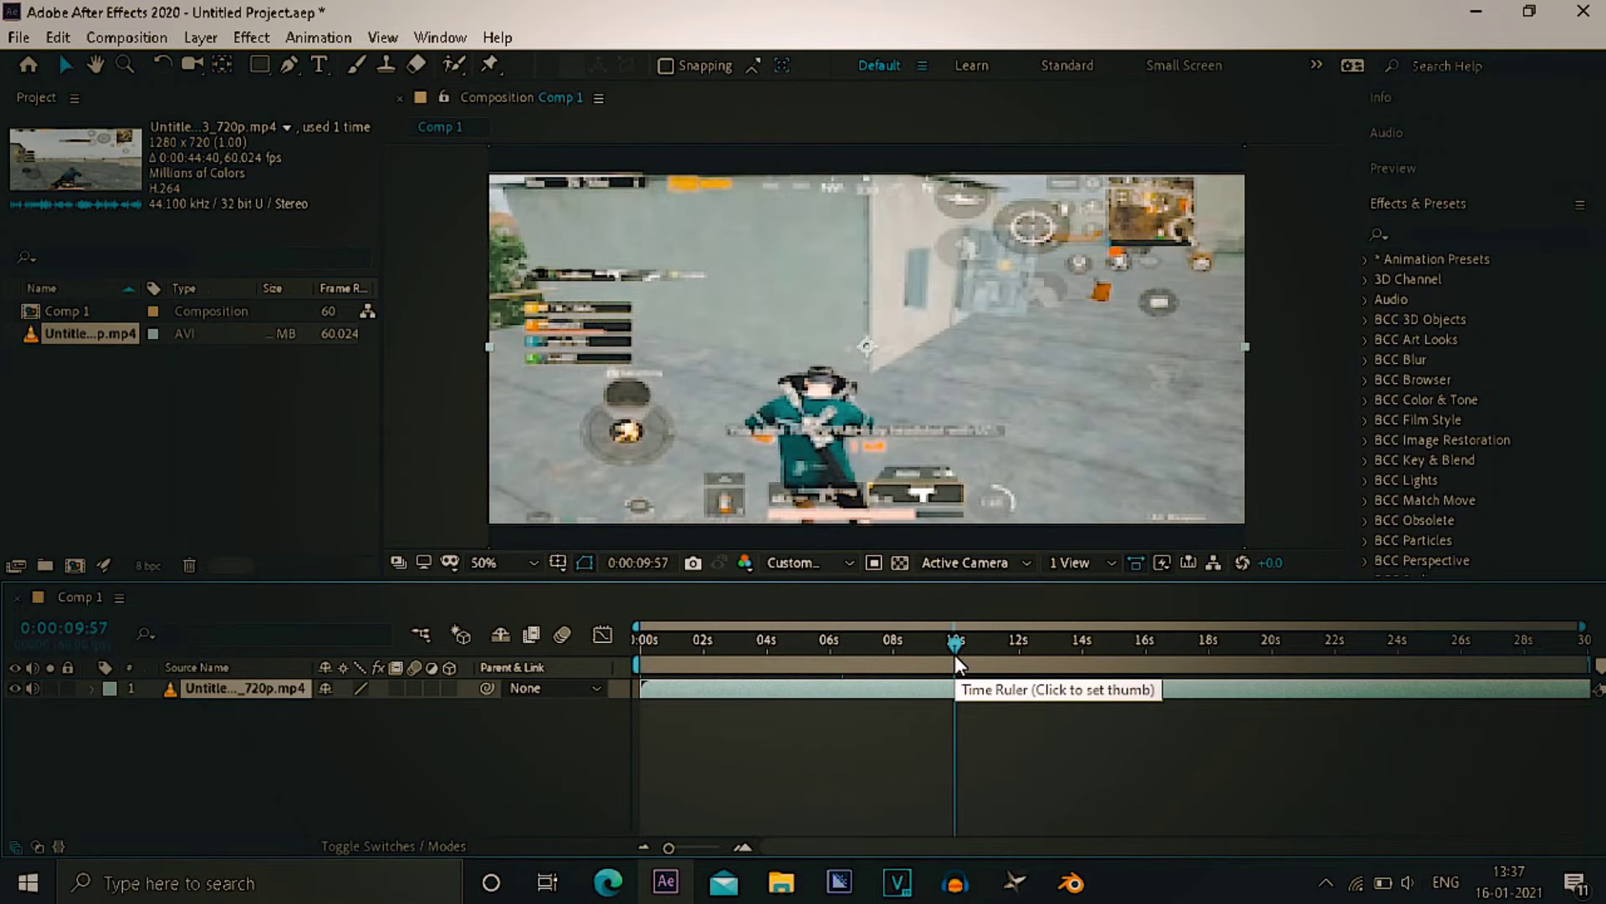
pyautogui.press('space')
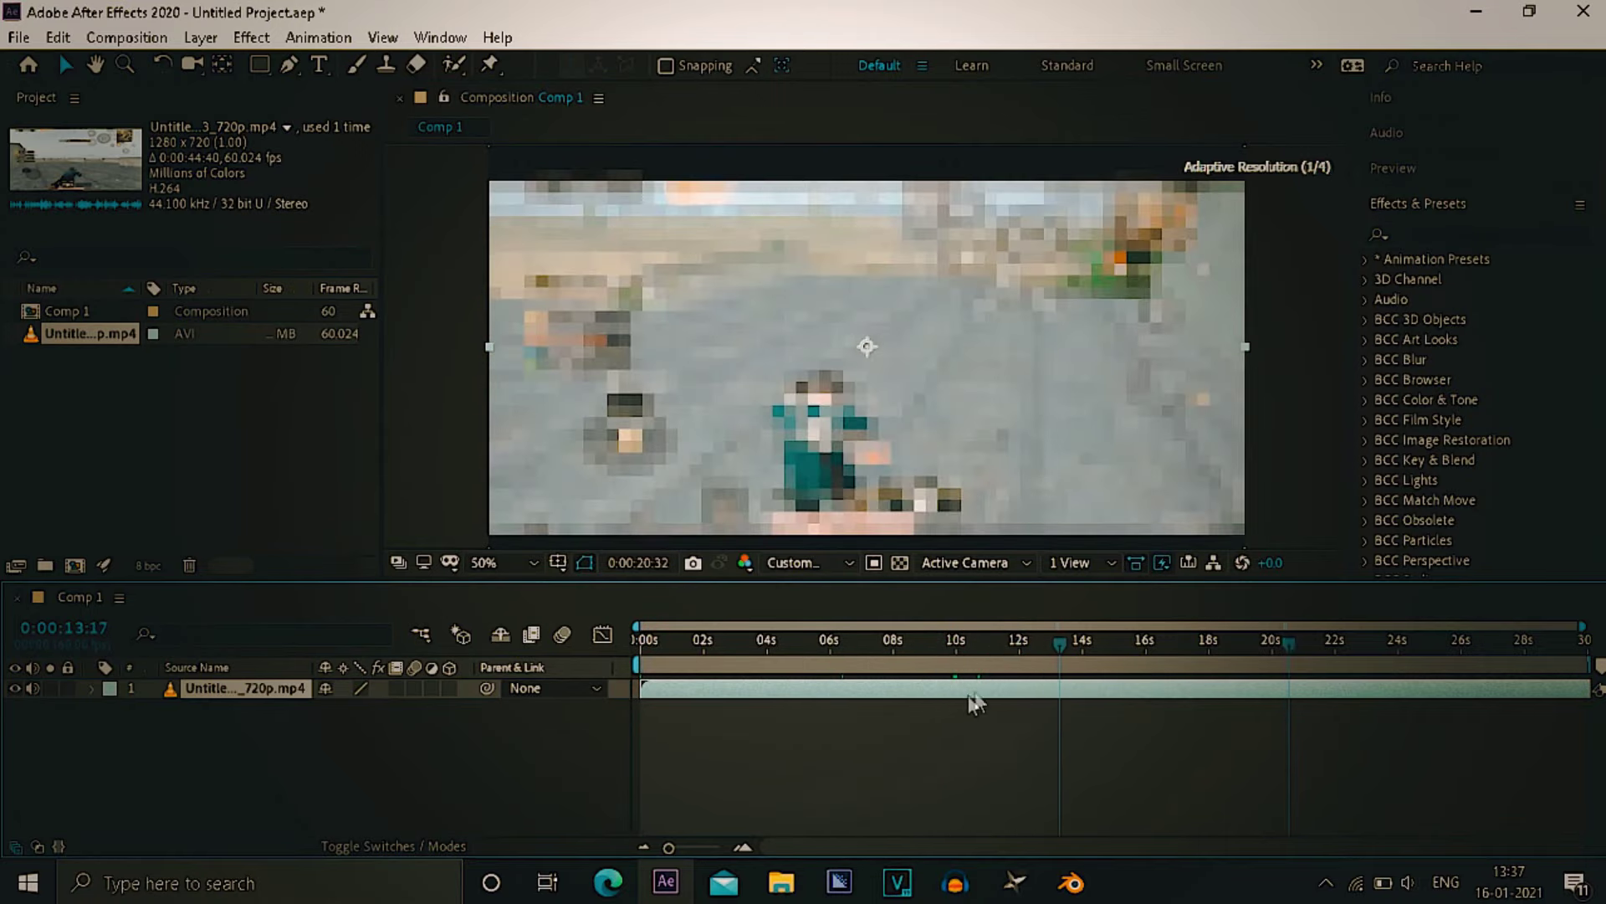
pyautogui.click(871, 767)
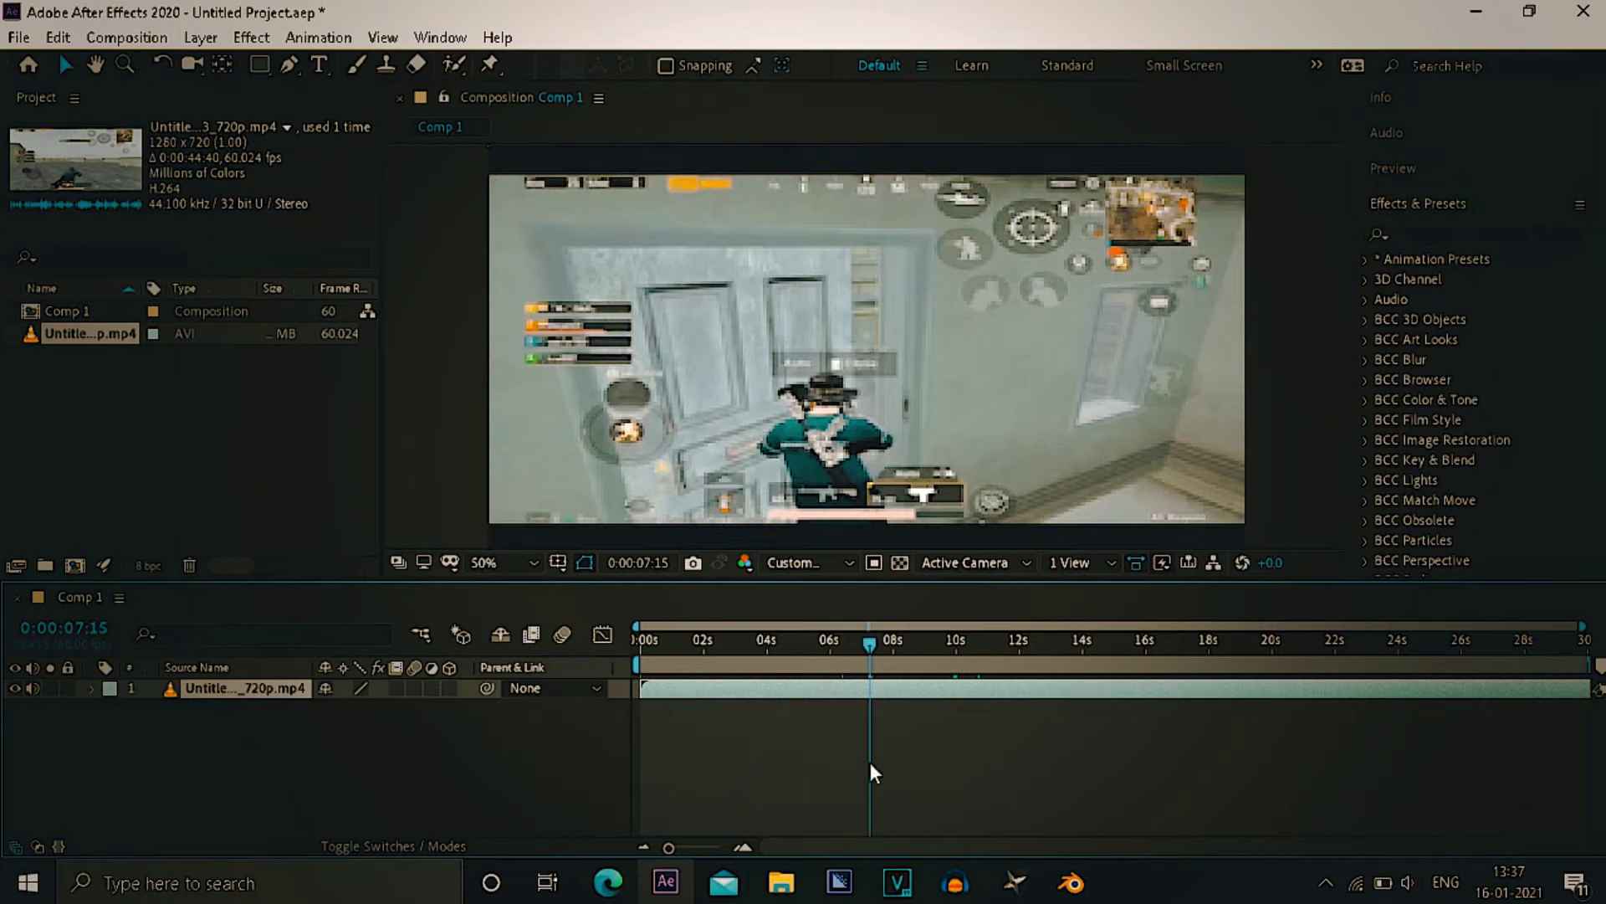
pyautogui.press('space')
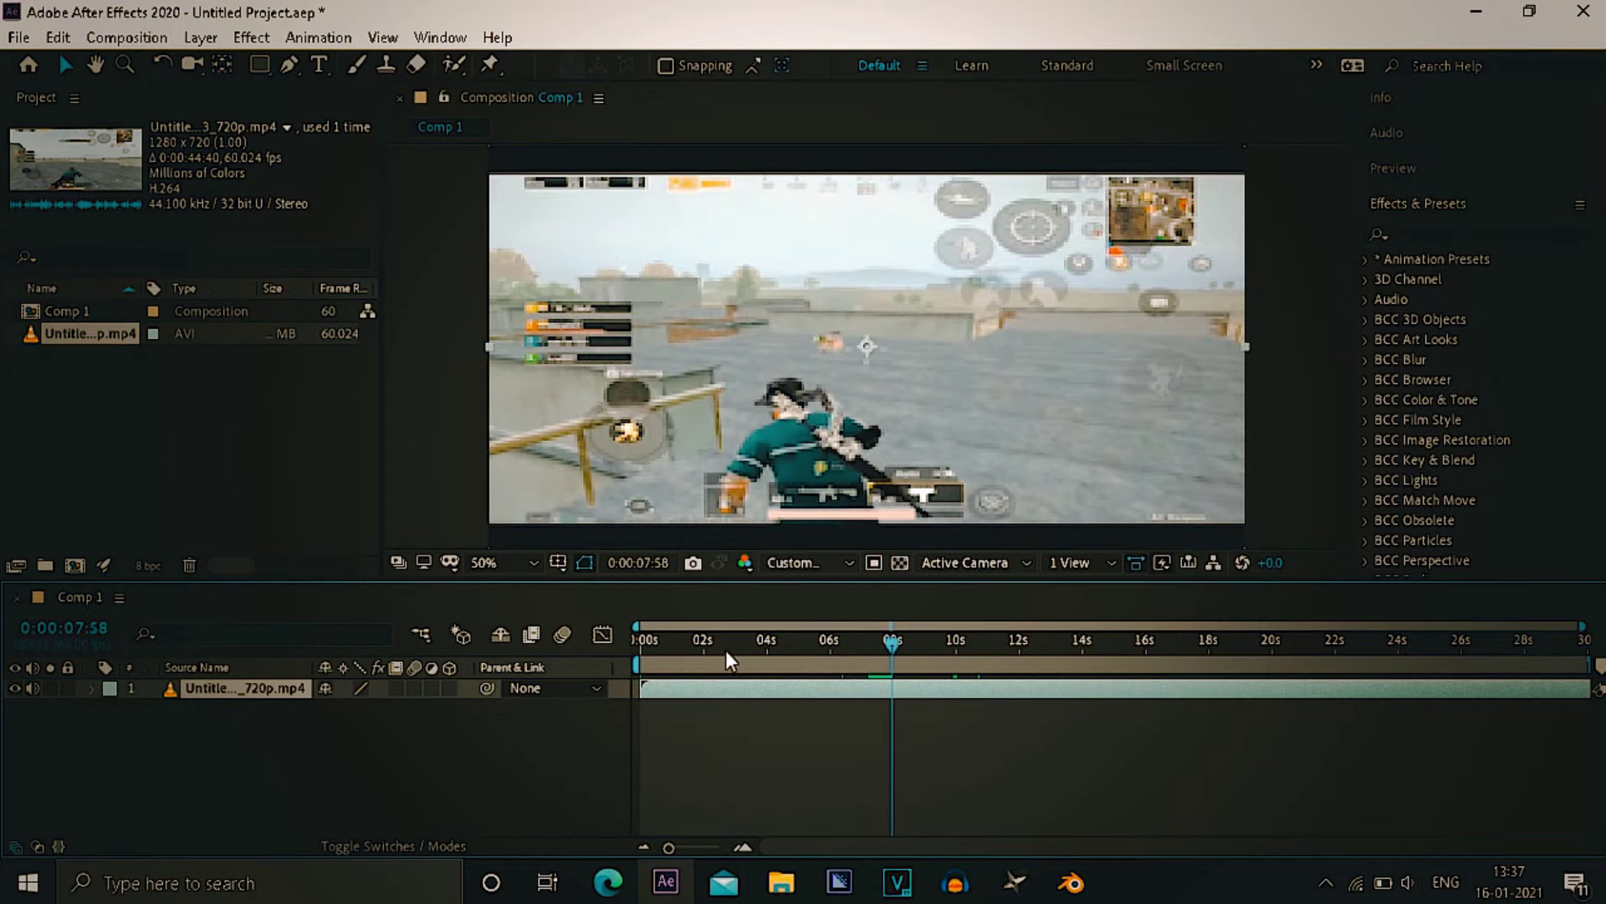
pyautogui.moveTo(728, 661); pyautogui.dragTo(790, 657)
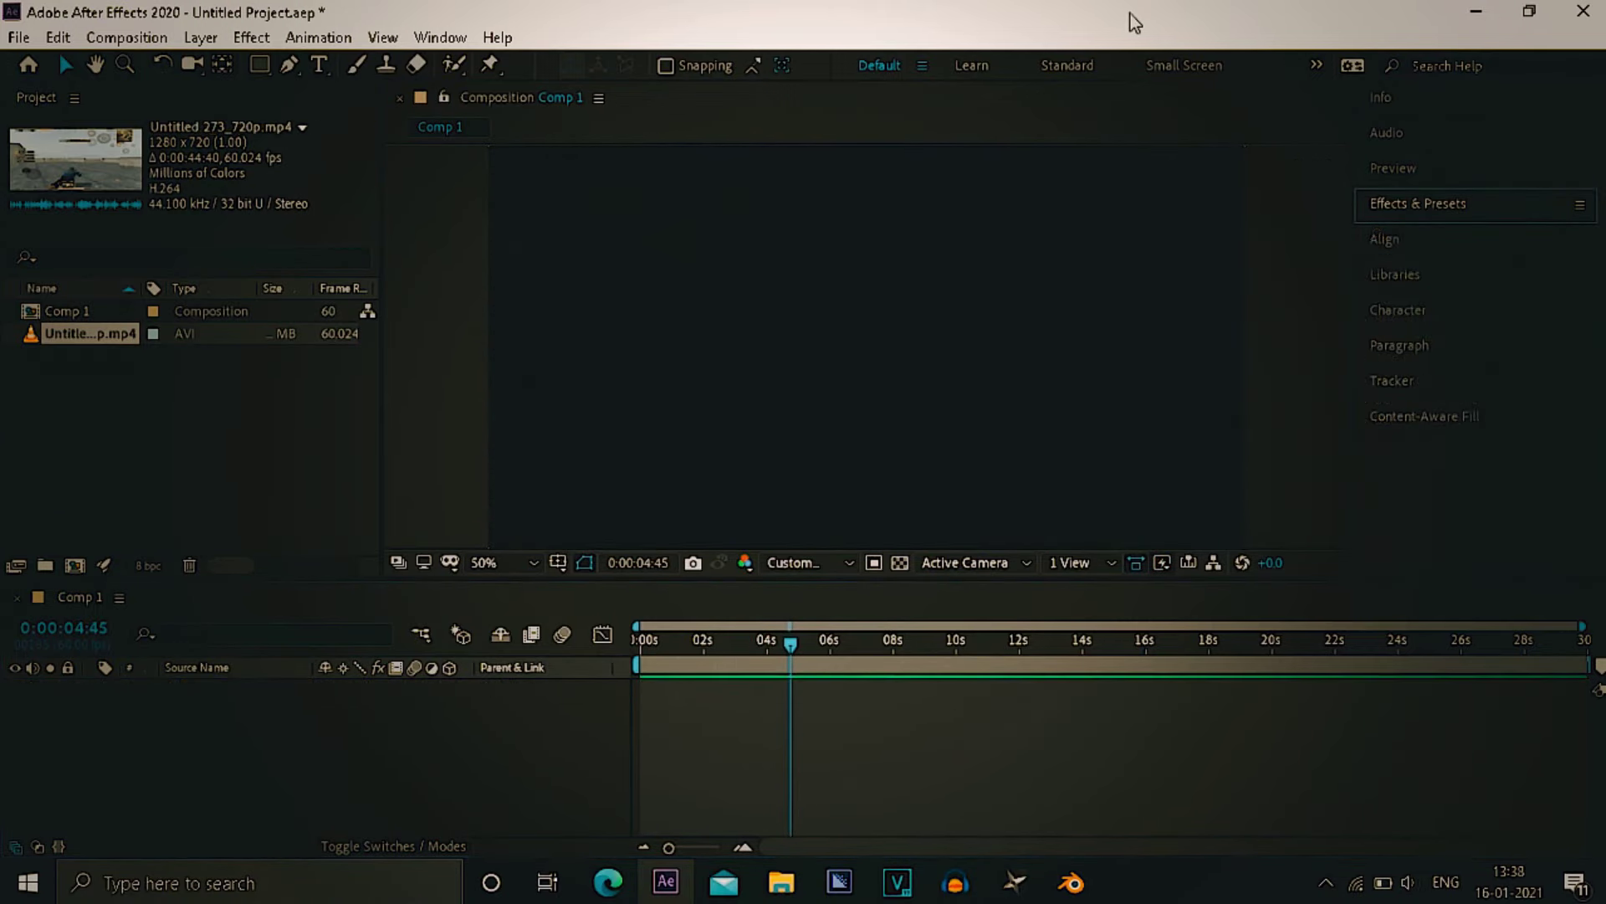
# - Open Task Manager and locate the After Effects process in the Details list
pyautogui.doubleClick(1134, 21)
pyautogui.click(315, 513)
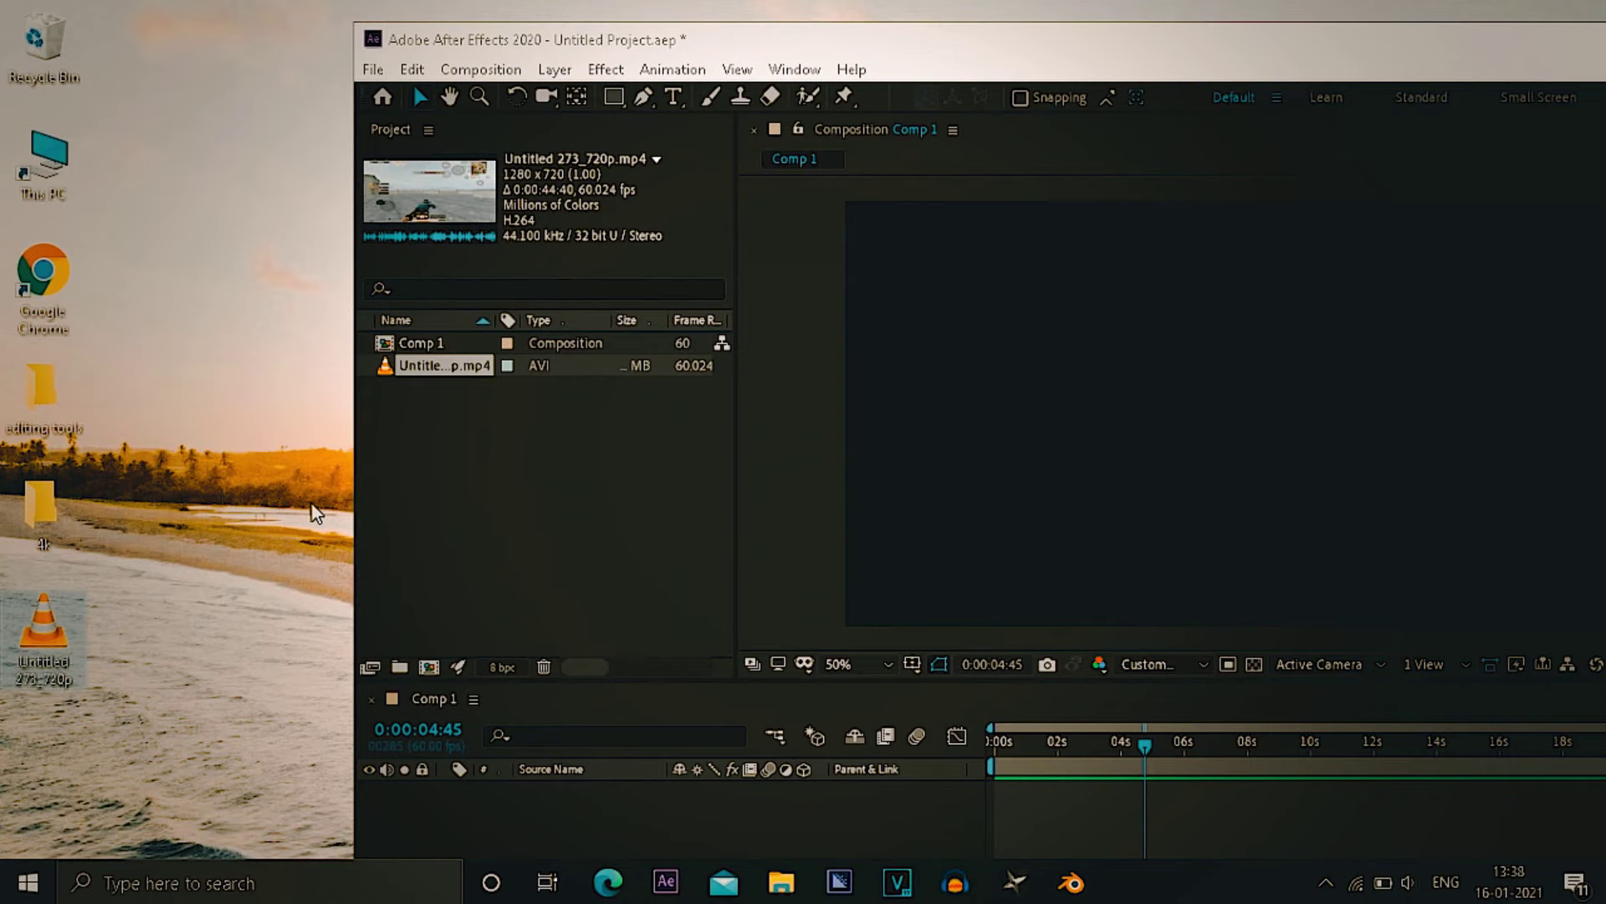
pyautogui.hotkey('ctrl', 'shift', 'Escape')
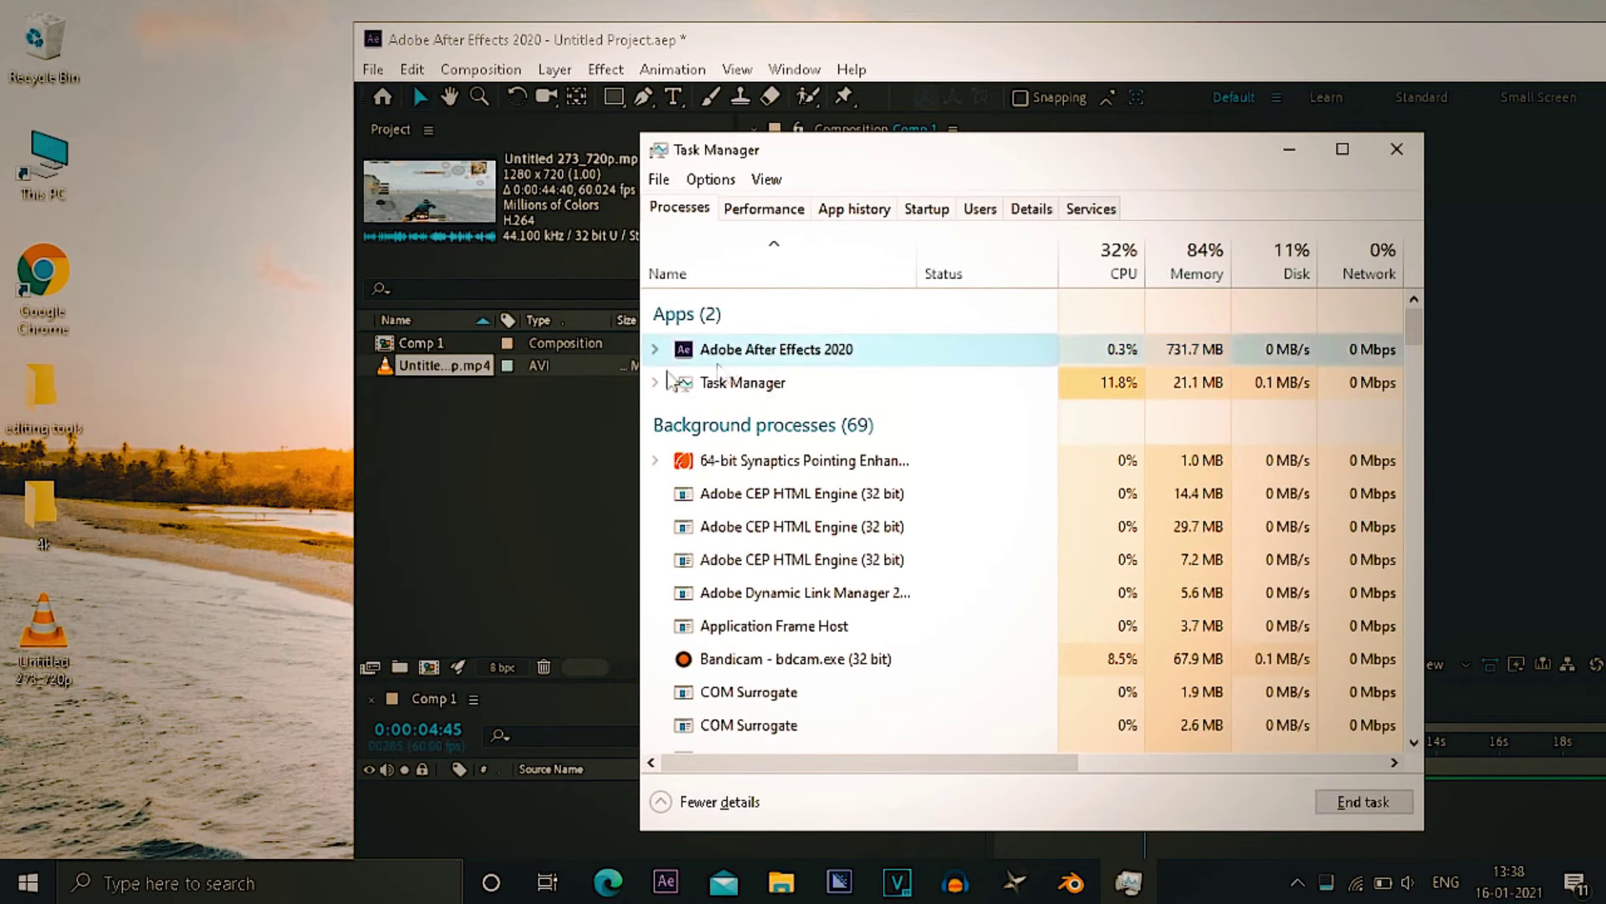
pyautogui.click(656, 350)
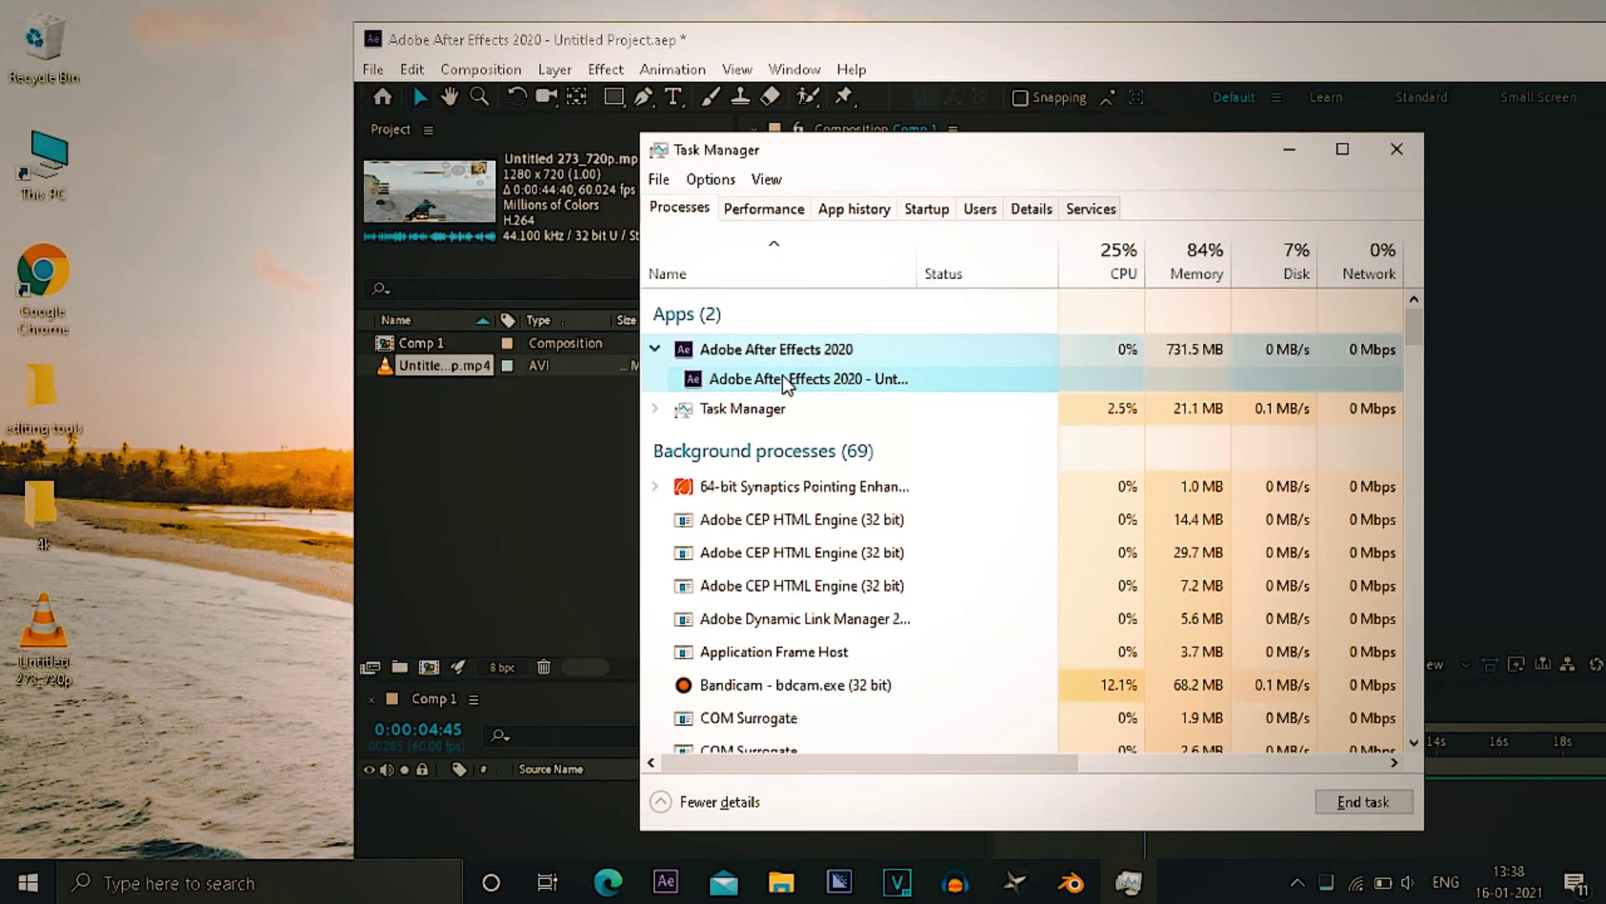
pyautogui.rightClick(786, 379)
pyautogui.rightClick(695, 351)
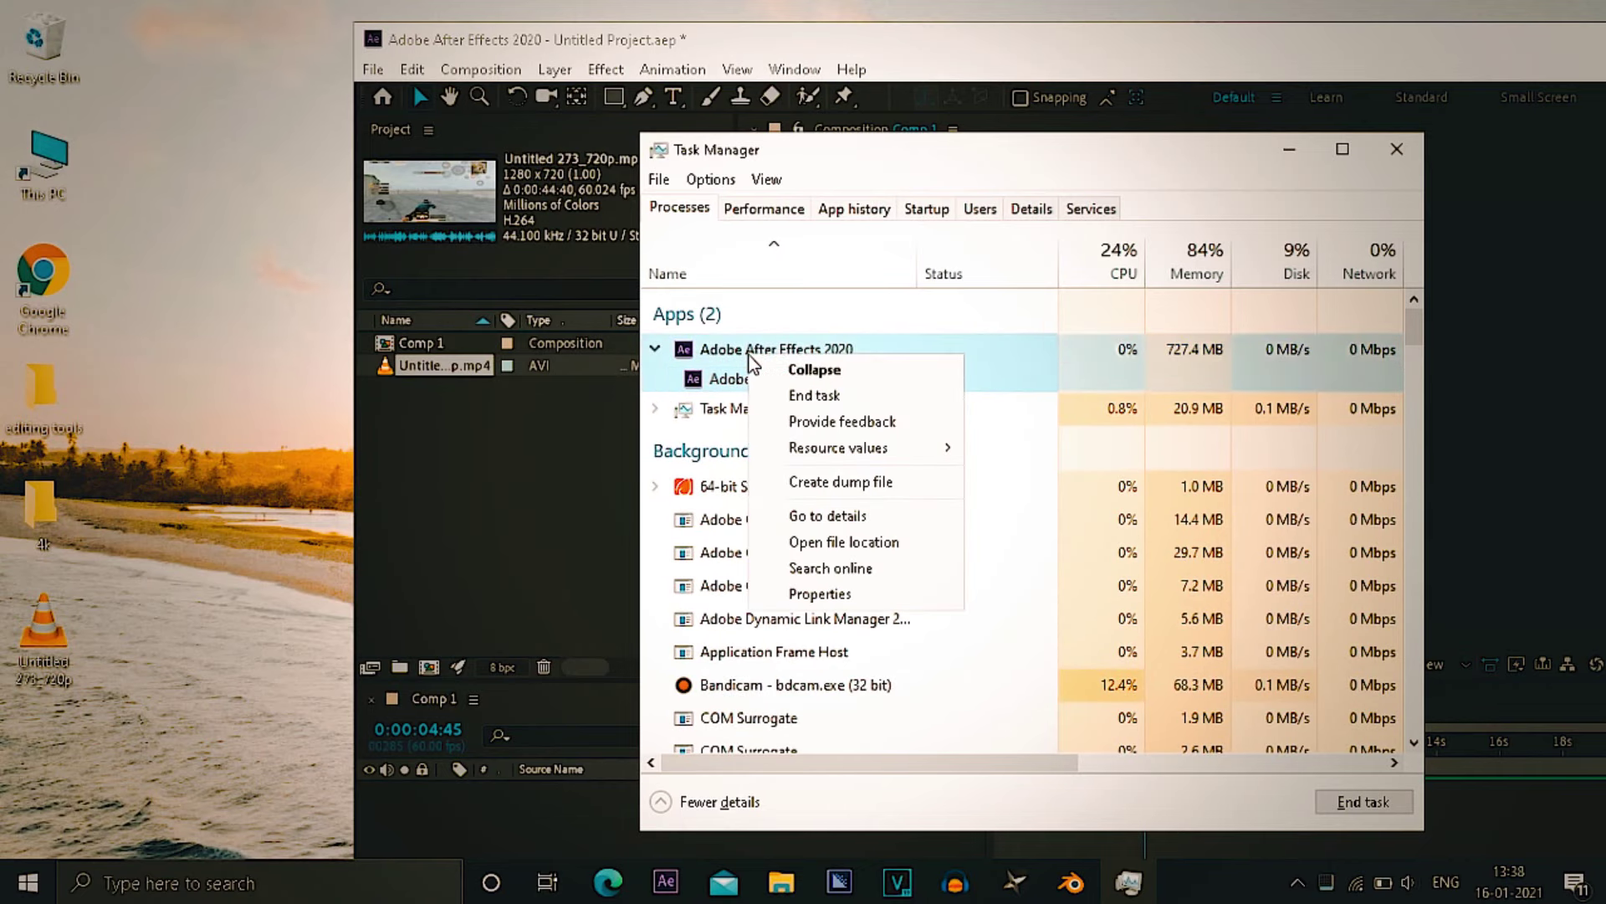
pyautogui.click(804, 517)
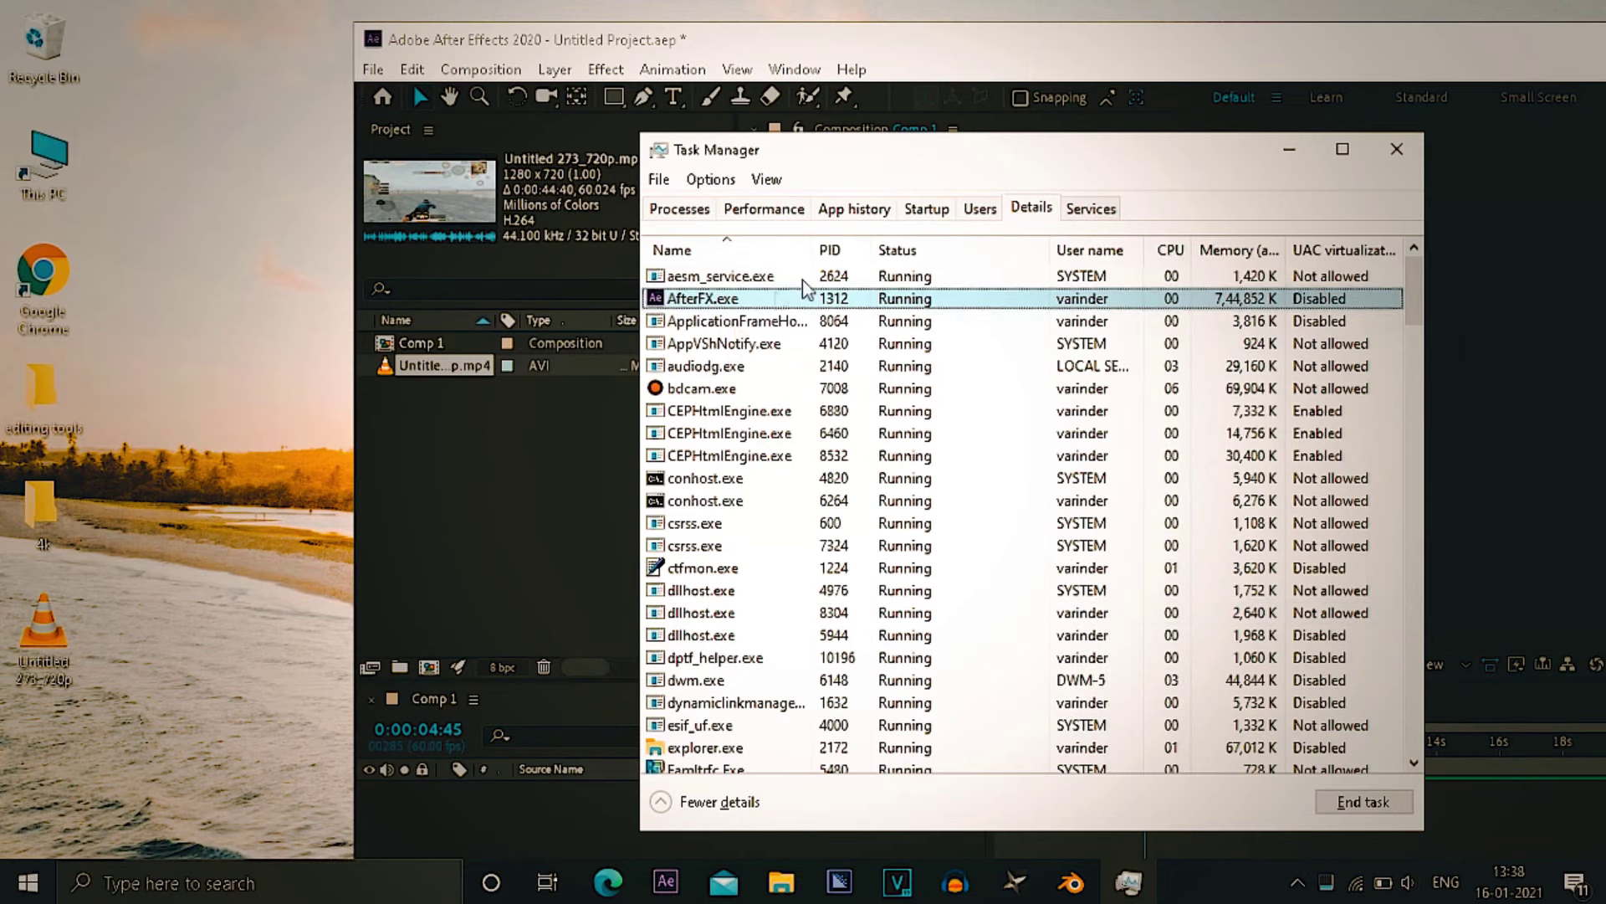
# - Raise AfterFX.exe priority to High and apply its processor affinity settings
pyautogui.rightClick(831, 298)
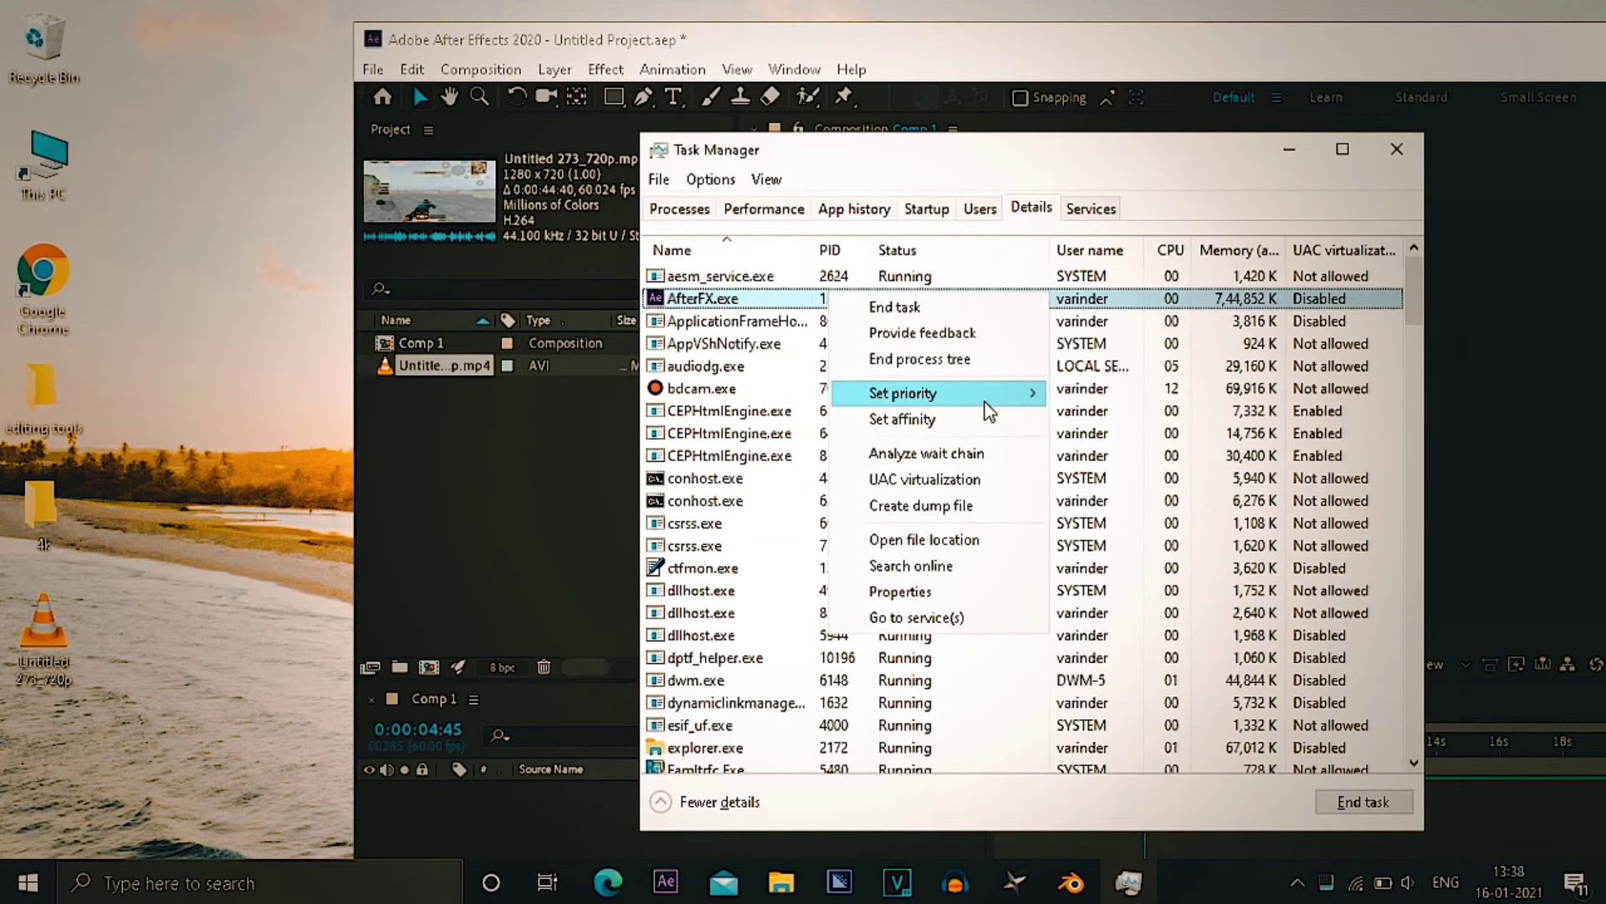
pyautogui.moveTo(970, 393)
pyautogui.click(1104, 417)
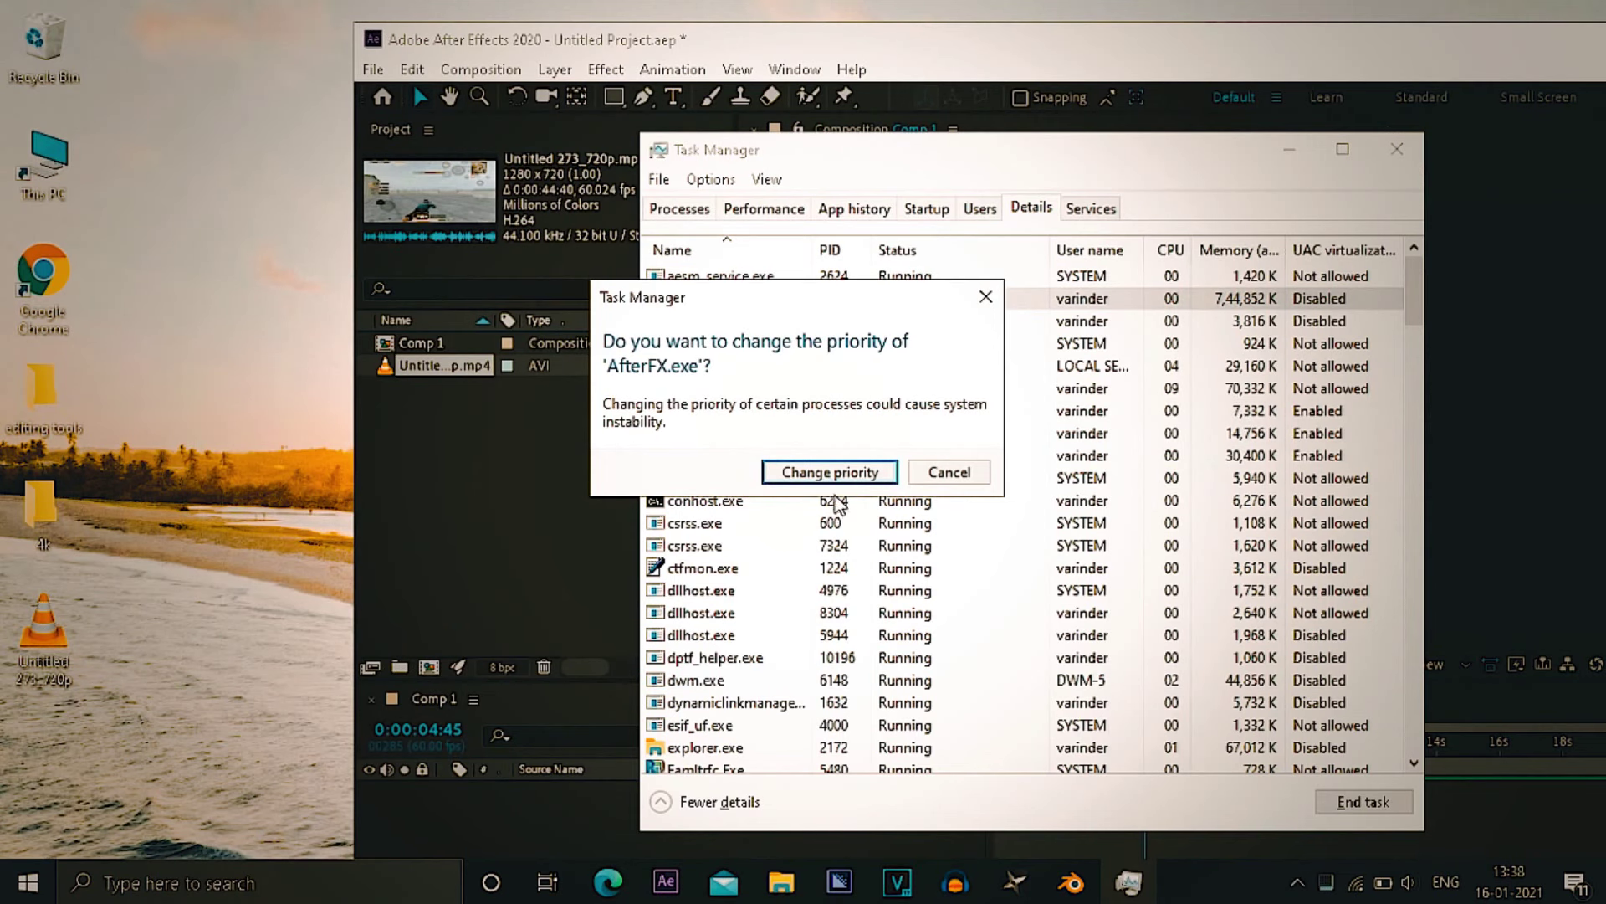
pyautogui.click(828, 474)
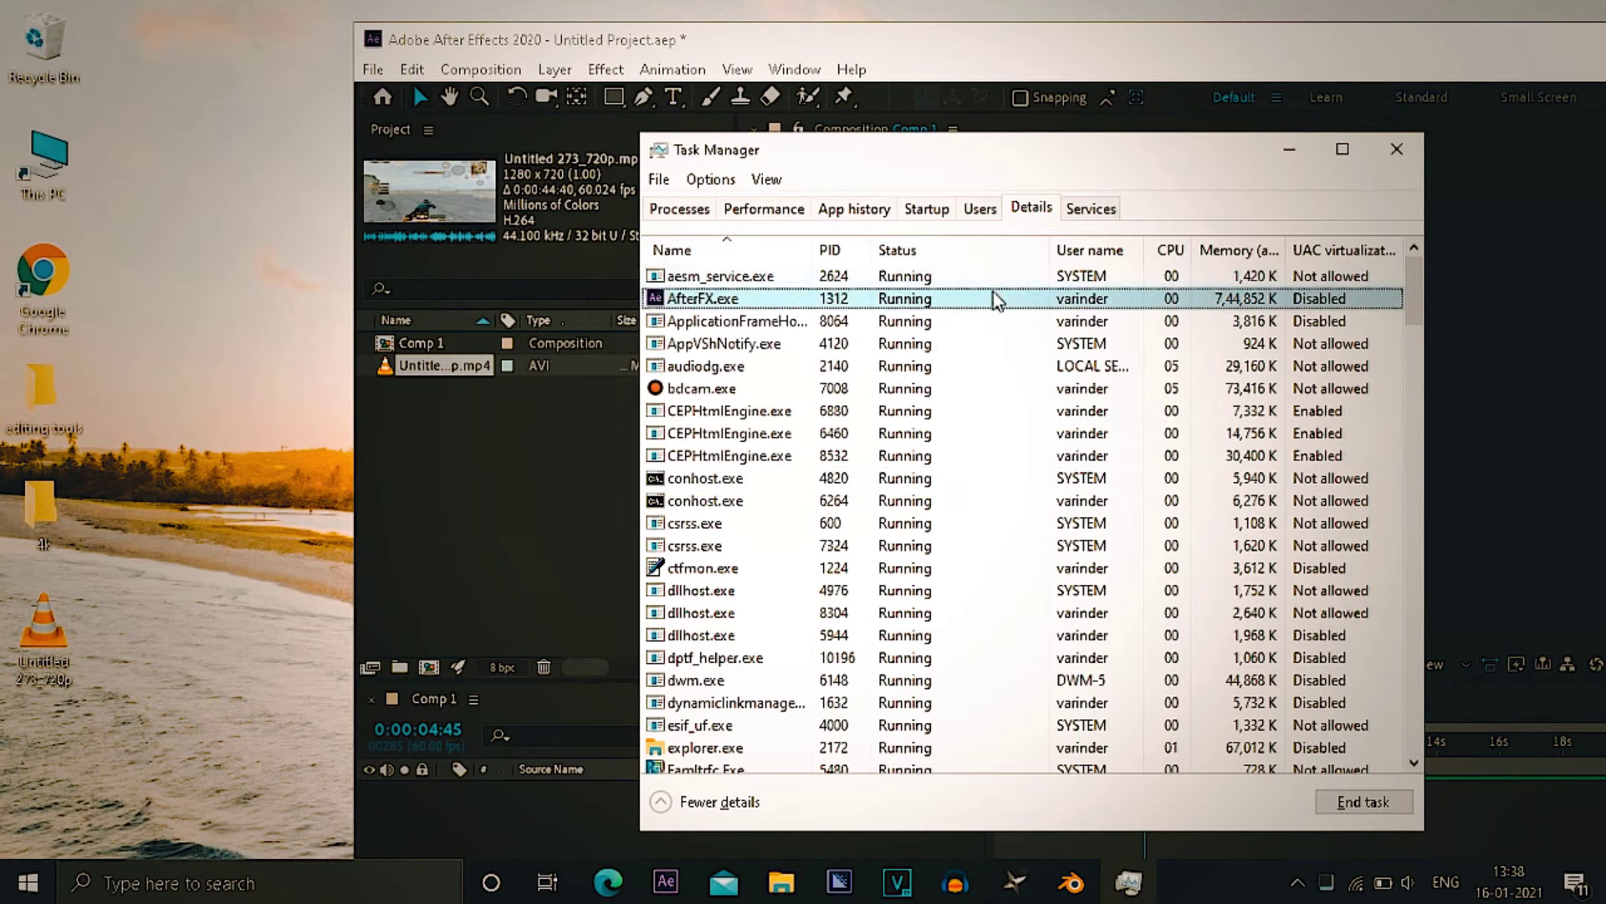
pyautogui.rightClick(987, 308)
pyautogui.click(1083, 423)
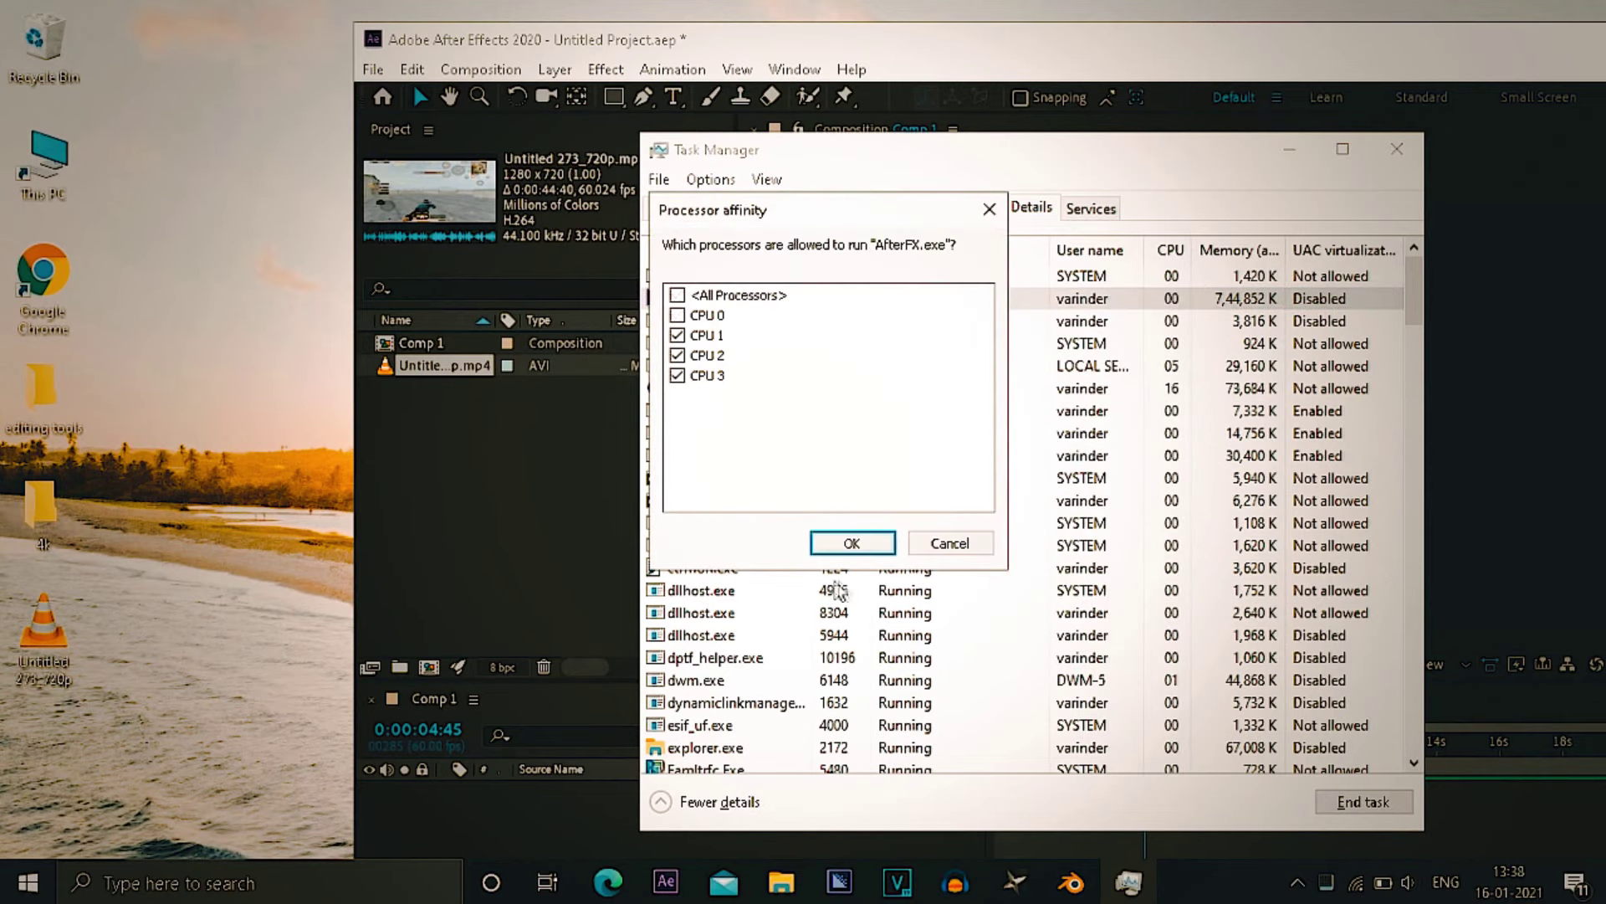
pyautogui.click(852, 543)
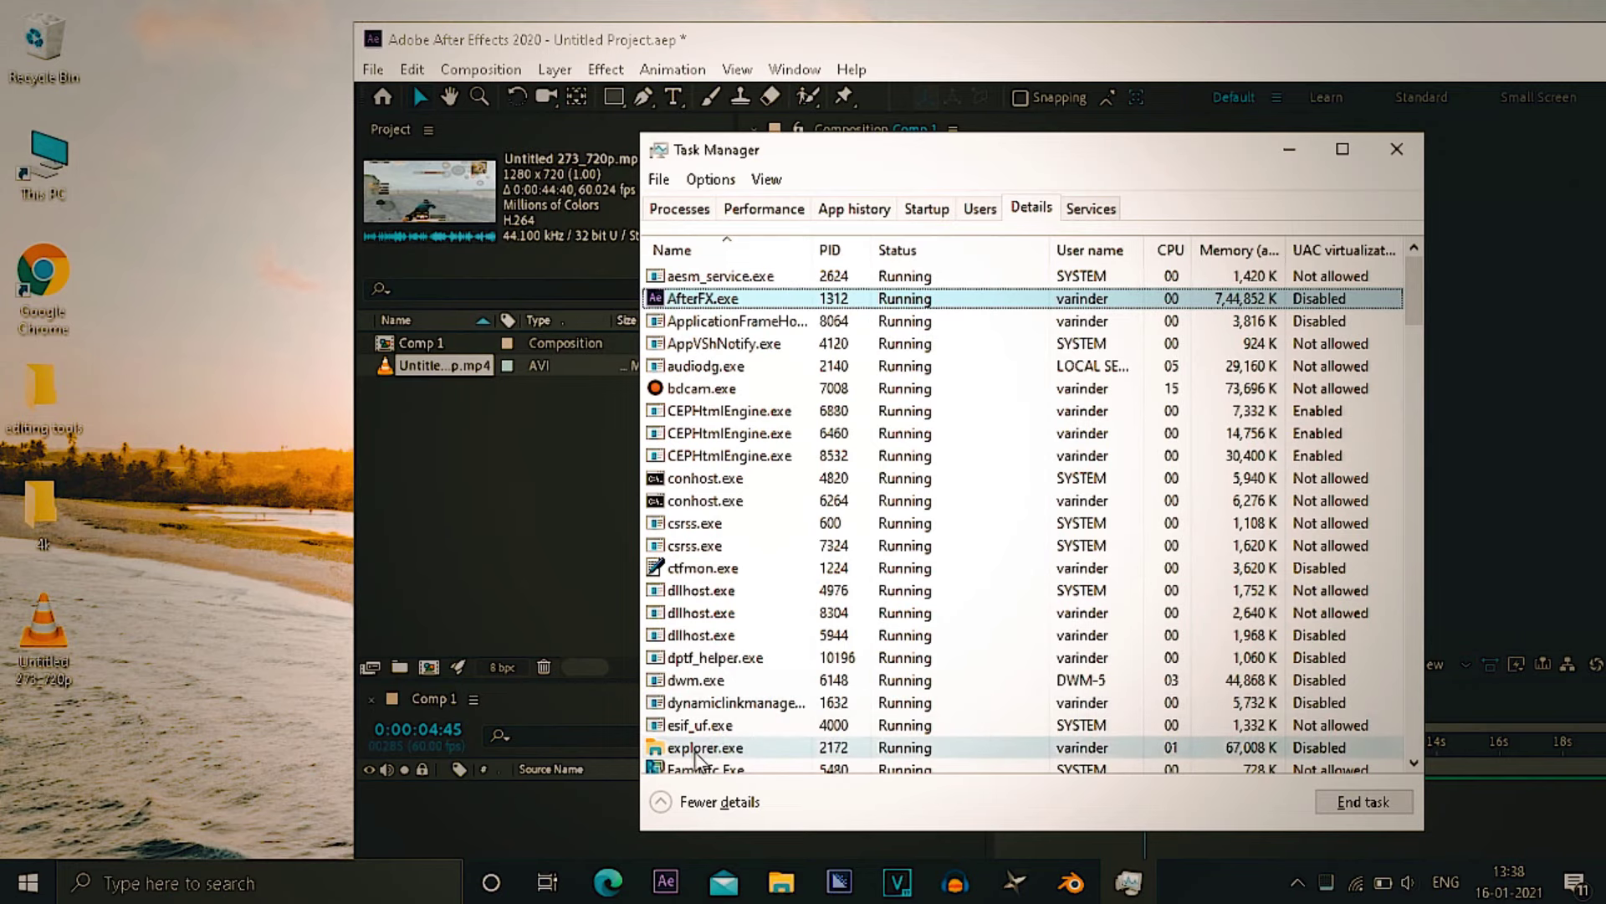
pyautogui.click(696, 753)
# - End the explorer.exe process in Task Manager
pyautogui.click(1357, 804)
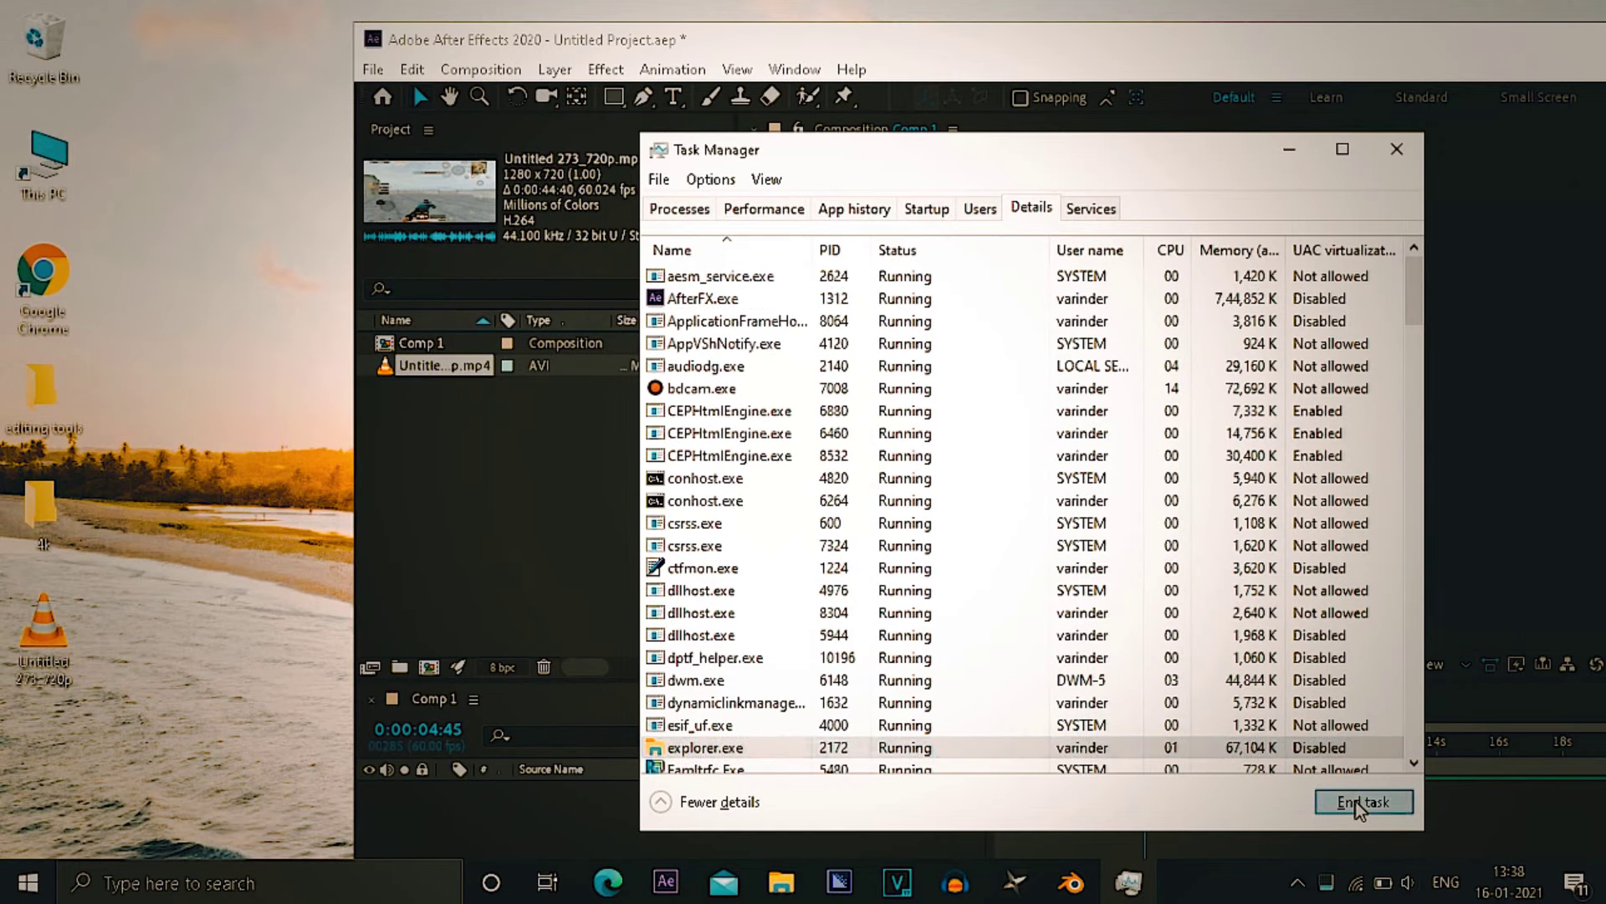
pyautogui.click(848, 470)
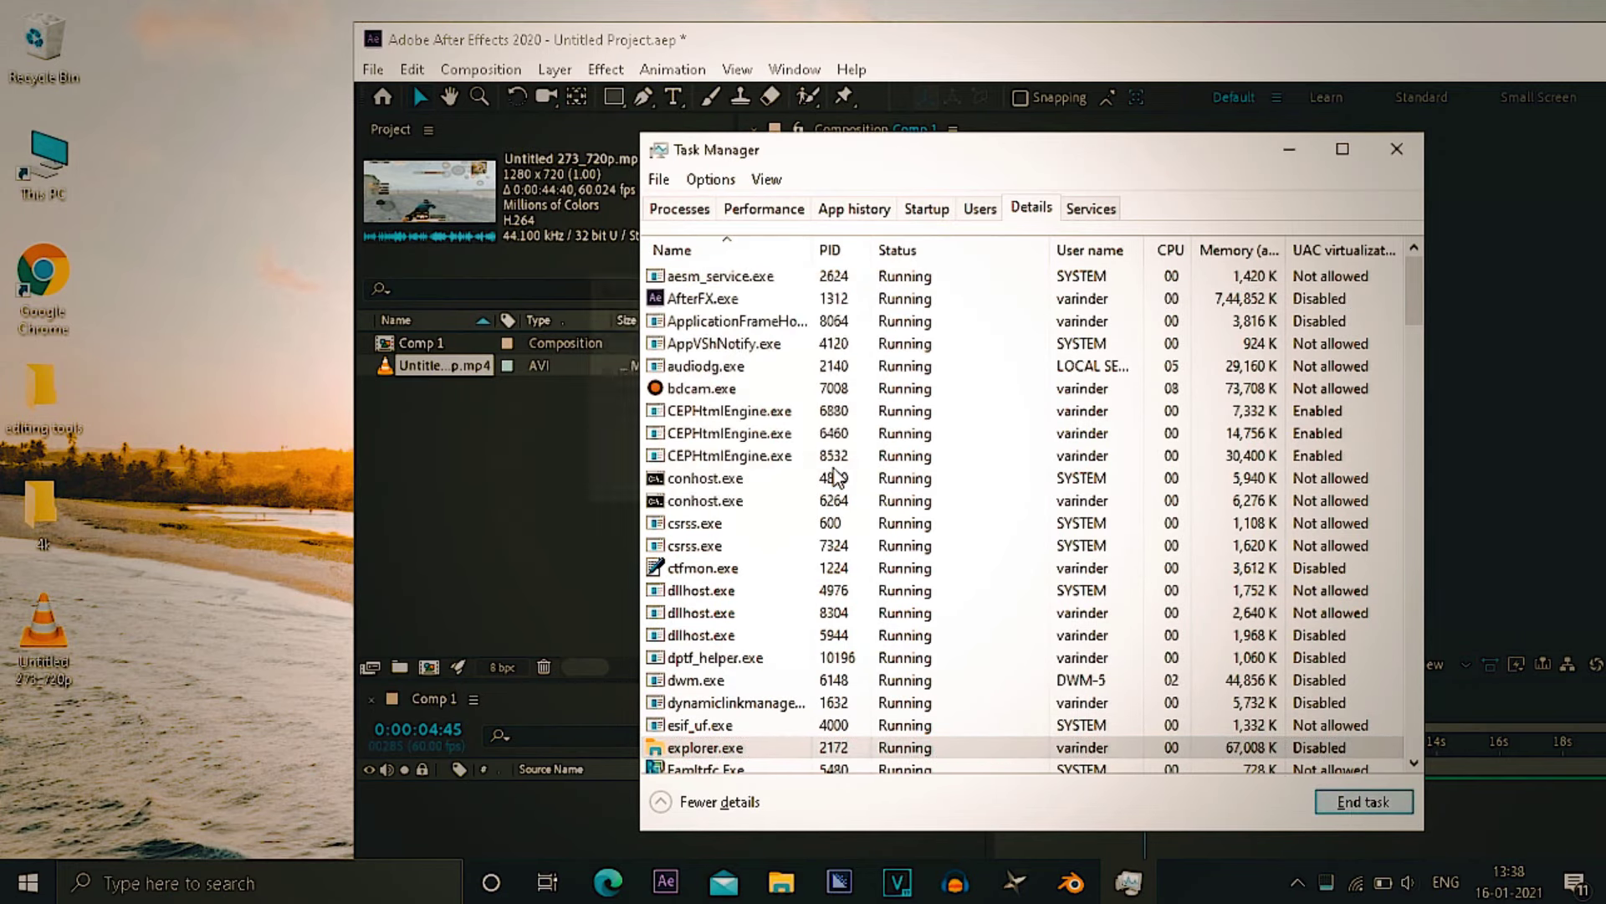
pyautogui.click(1148, 46)
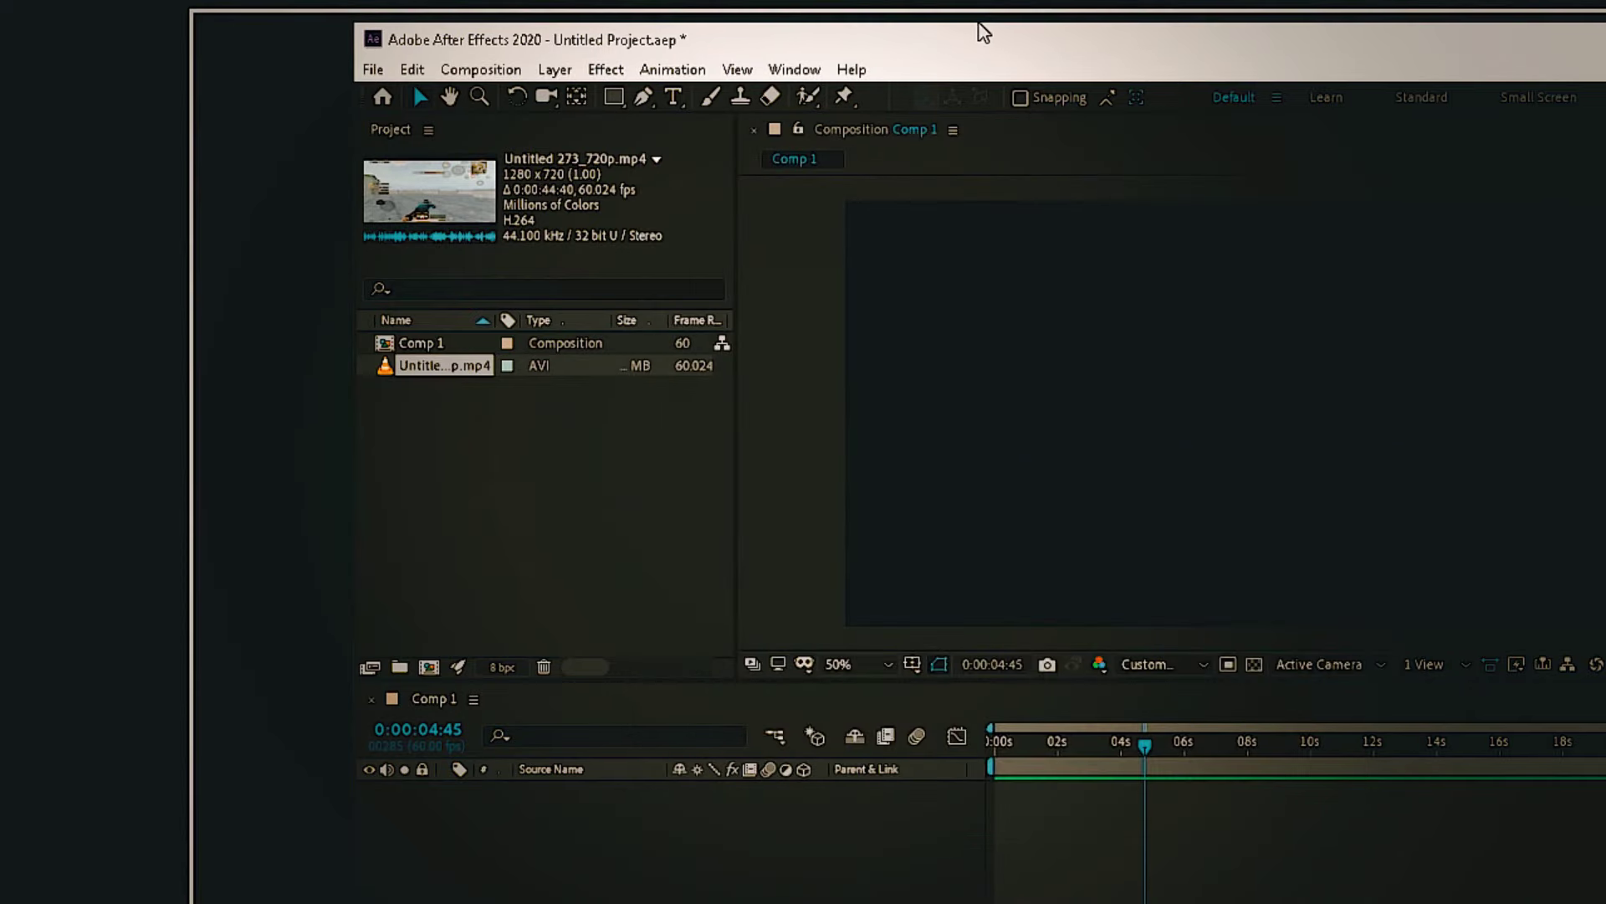
pyautogui.doubleClick(978, 32)
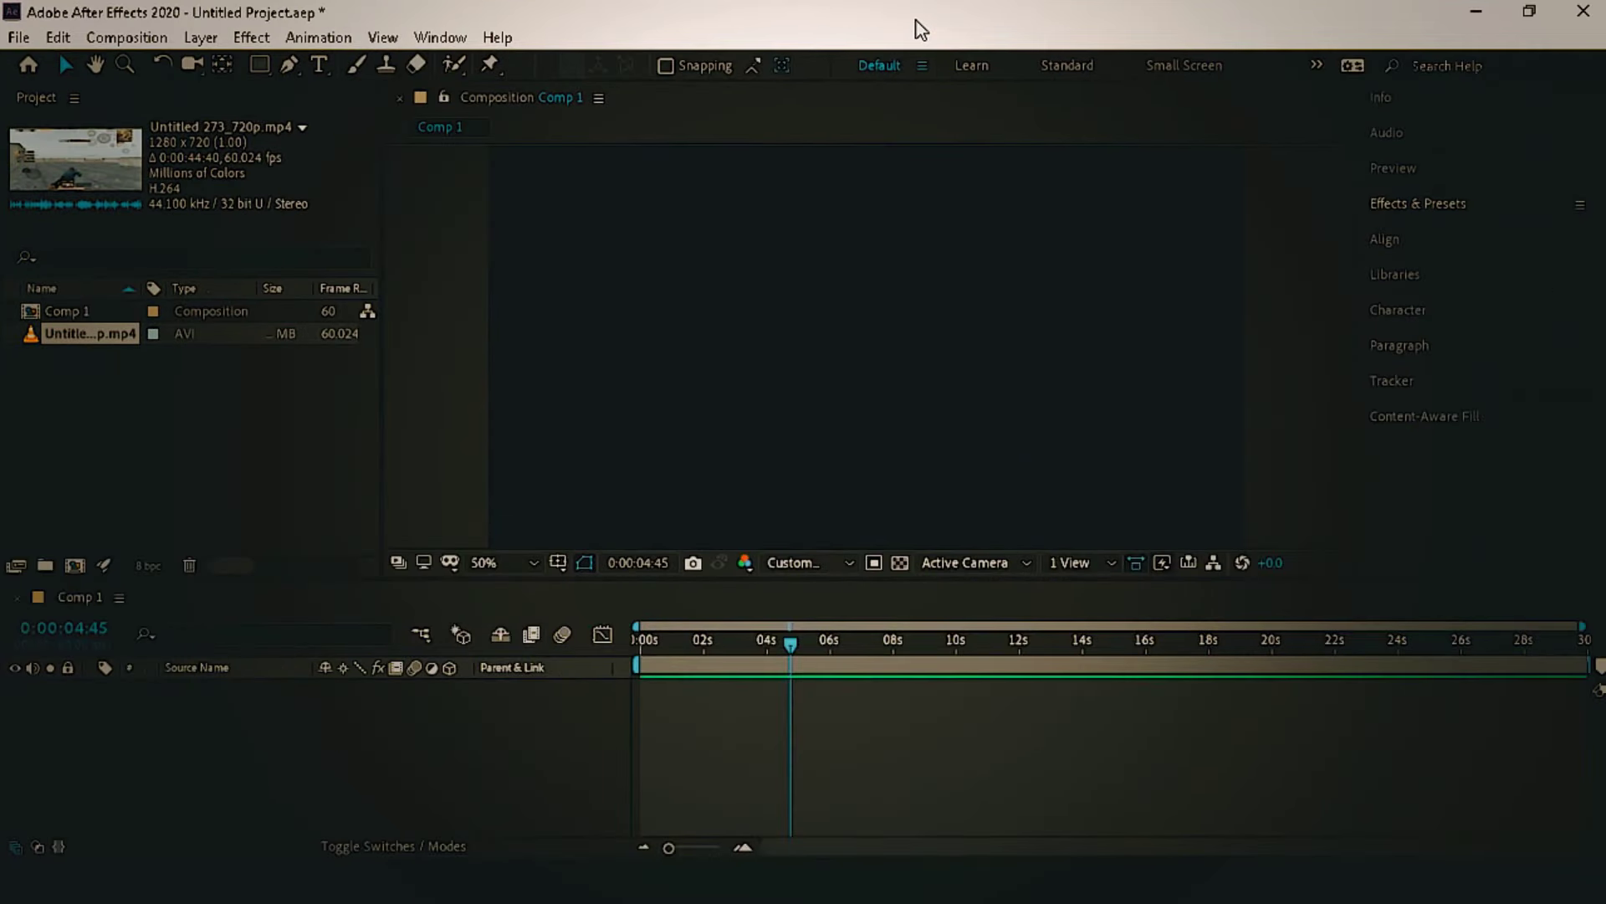
pyautogui.doubleClick(921, 29)
pyautogui.doubleClick(1082, 30)
pyautogui.click(1470, 11)
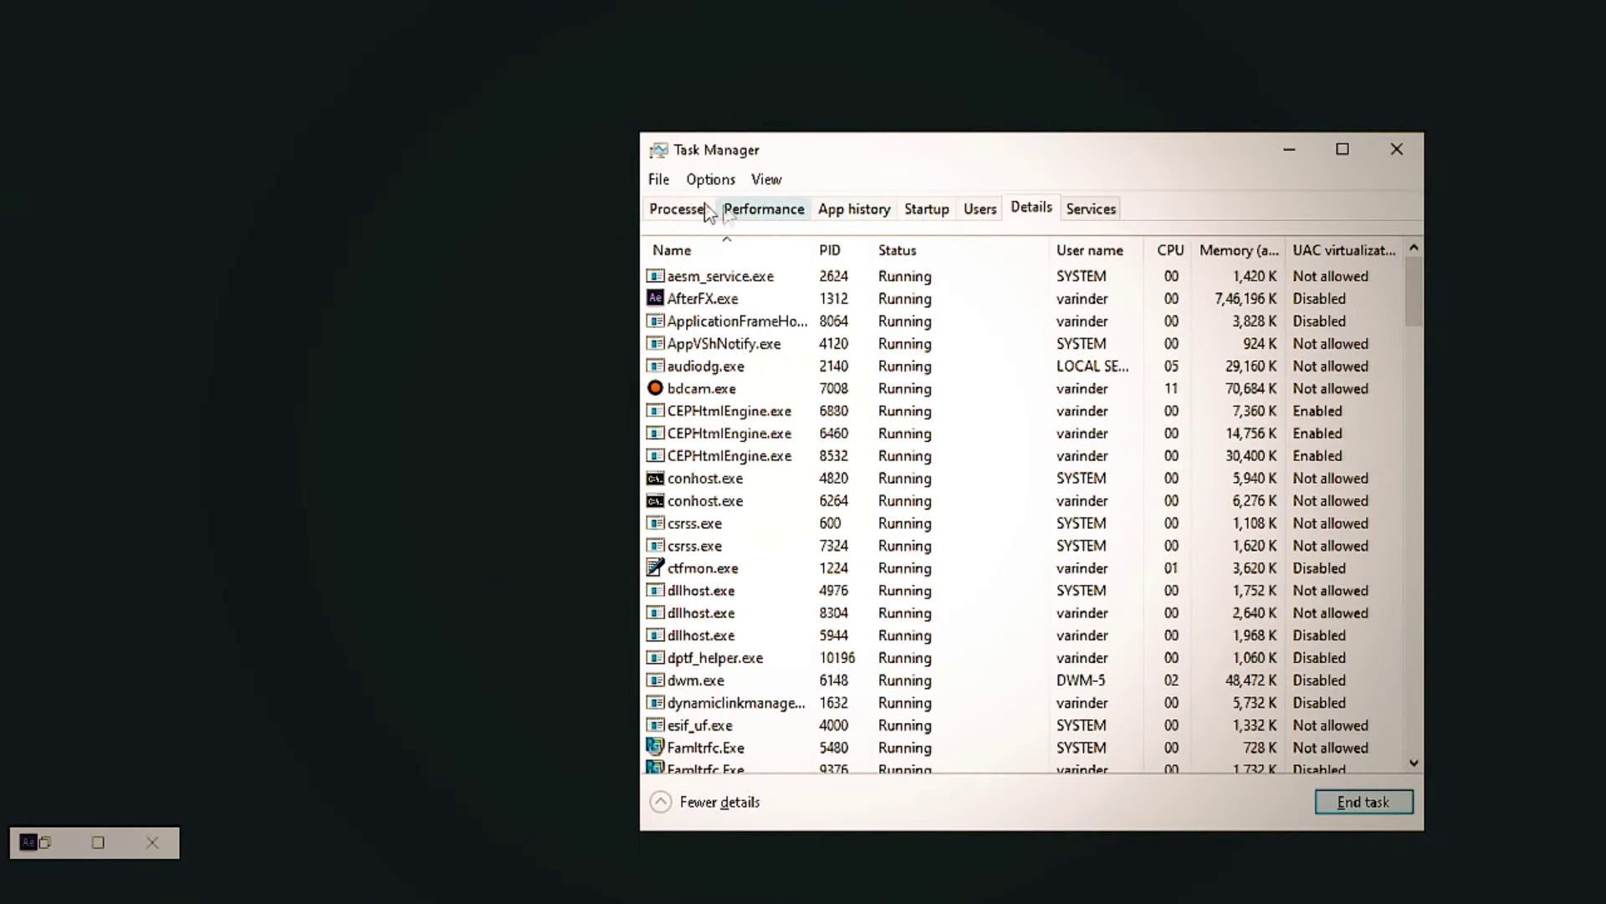
# - Restart Windows Explorer by running explorer.exe as a new task
pyautogui.click(682, 218)
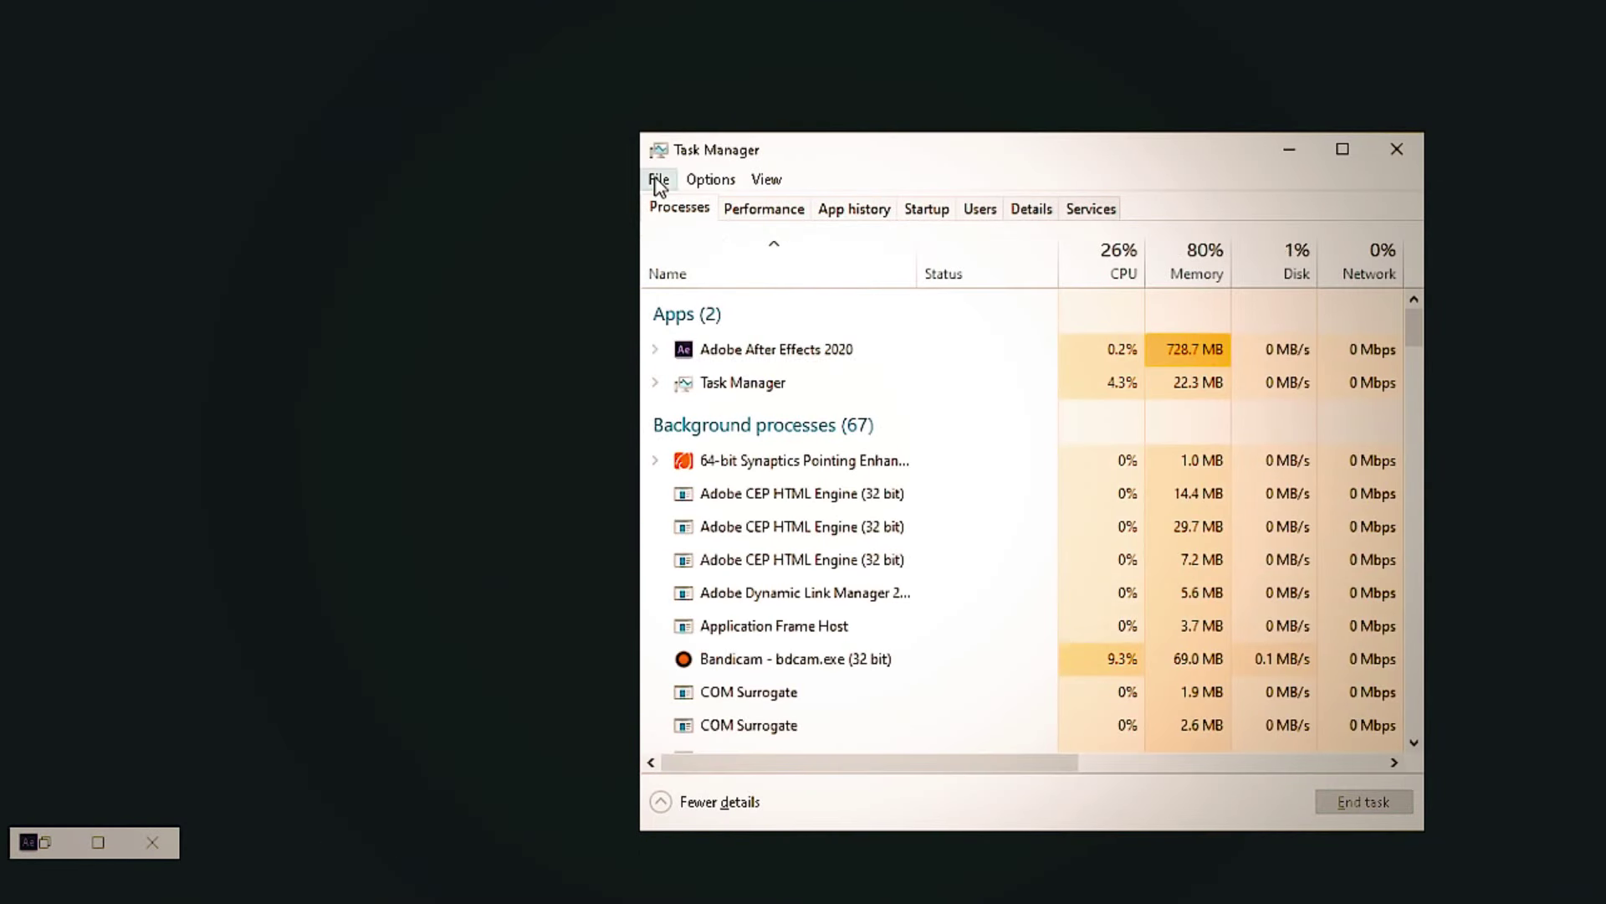
pyautogui.click(659, 180)
pyautogui.click(684, 207)
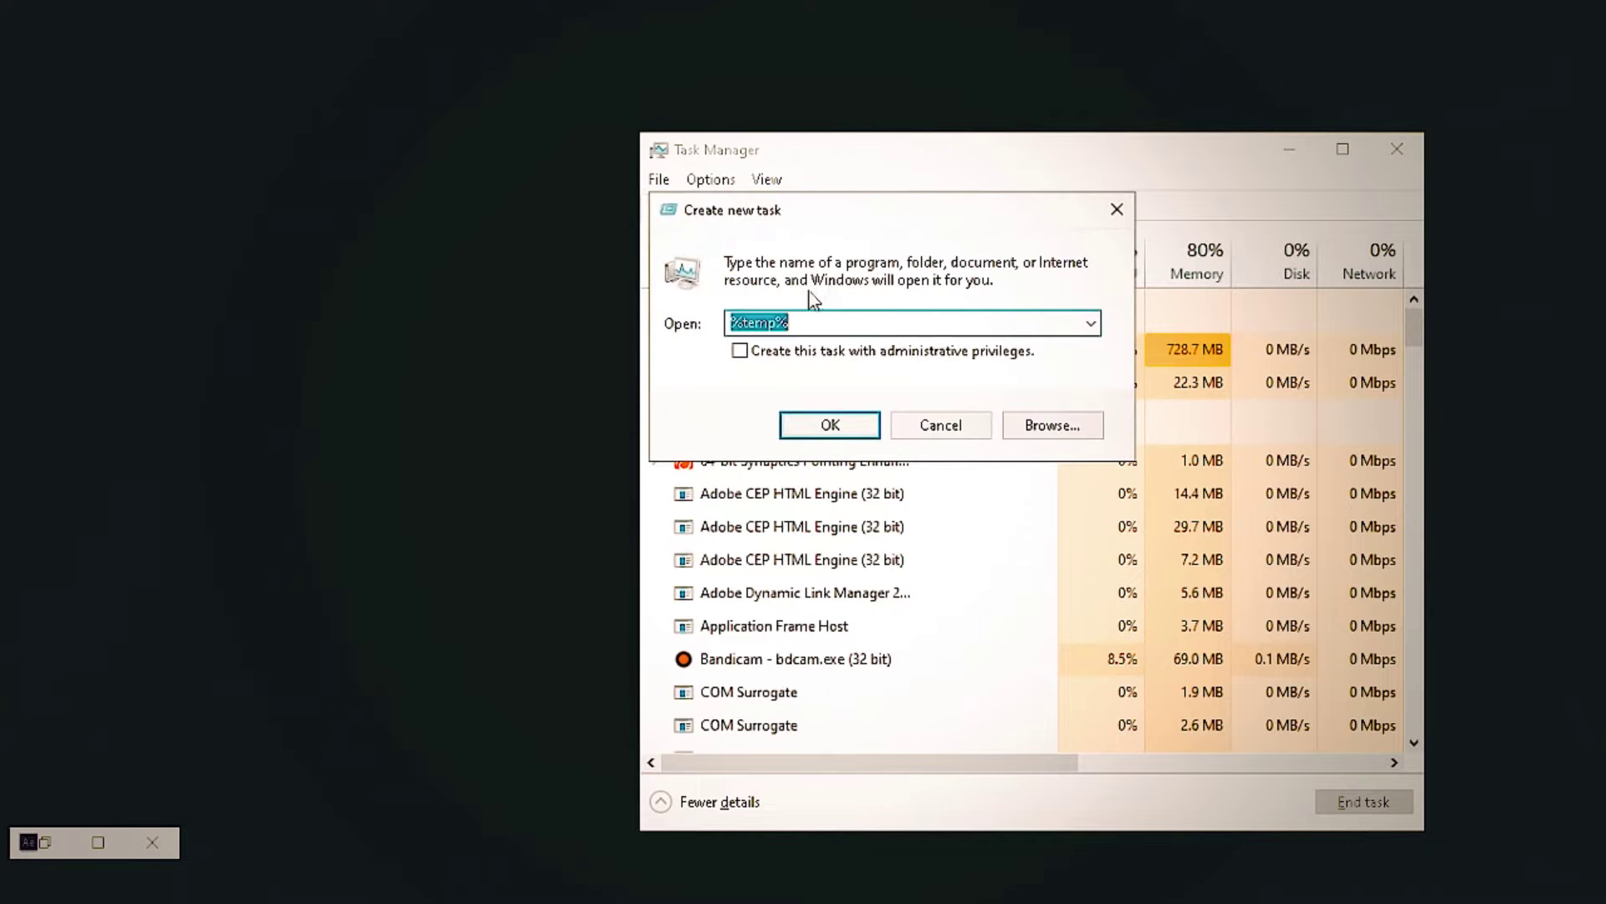
pyautogui.press('BackSpace')
pyautogui.write('exp')
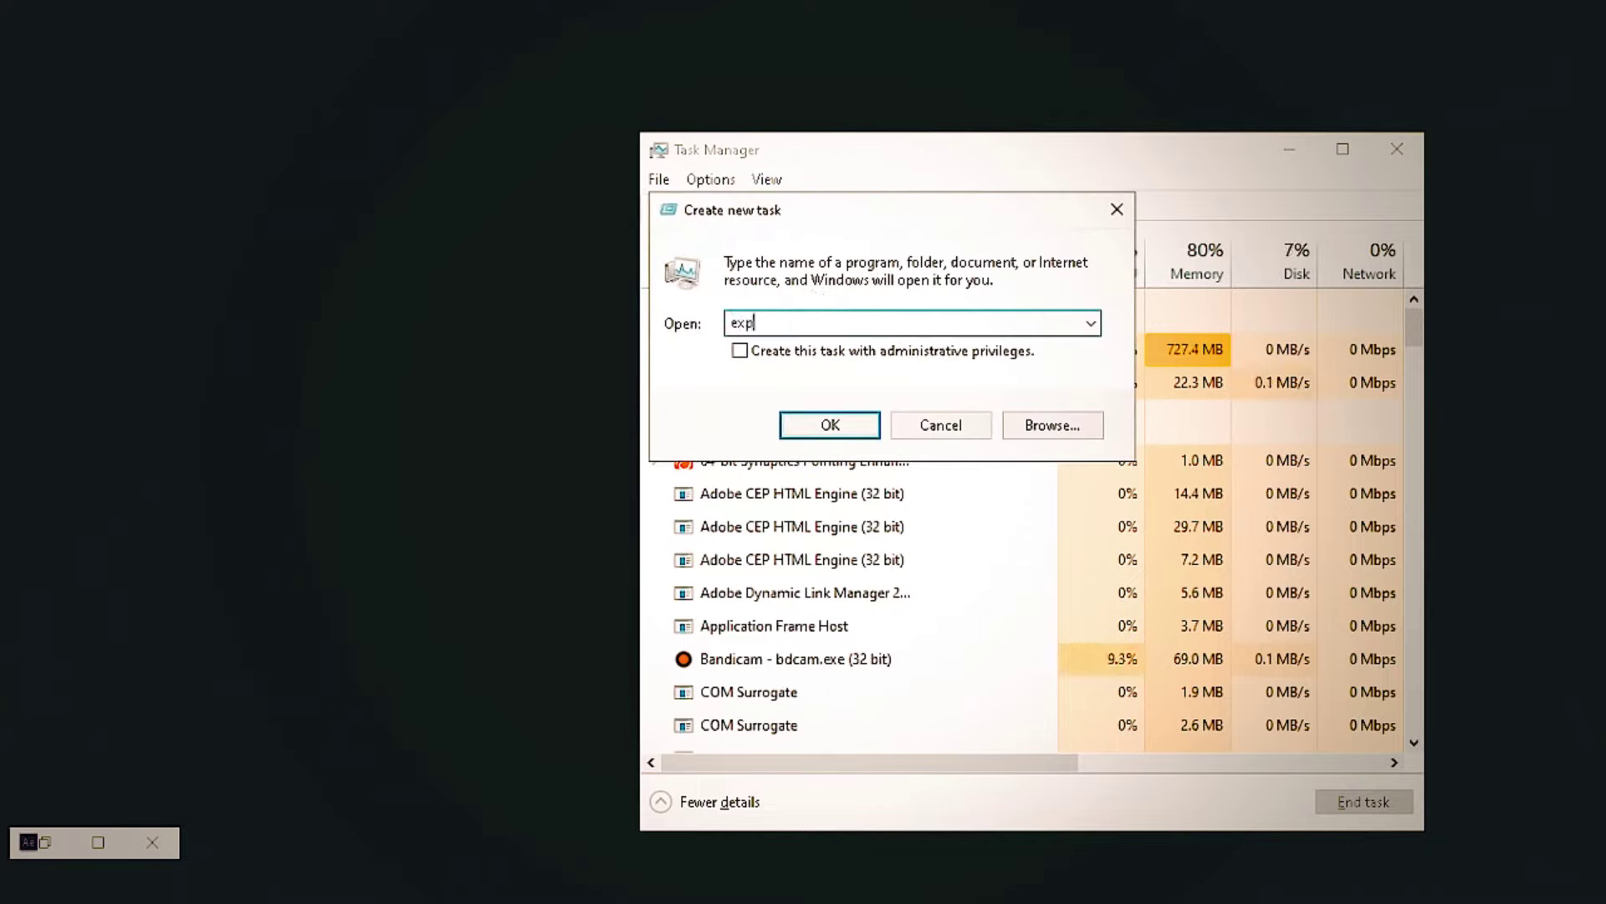
pyautogui.write('lorer')
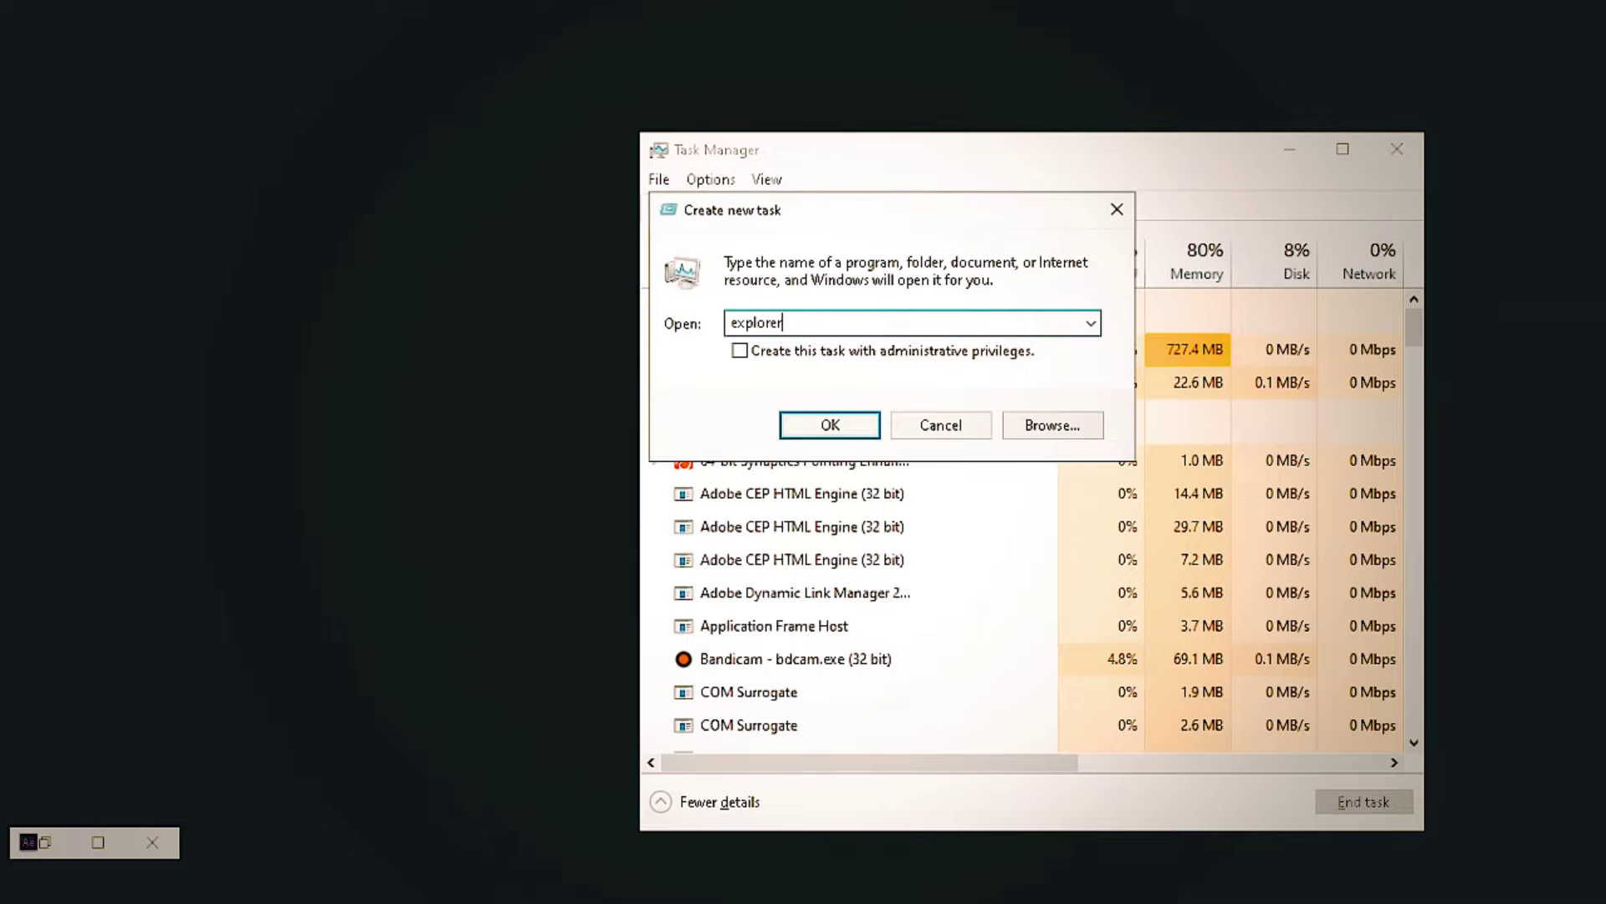
pyautogui.write('.exe')
pyautogui.press('Return')
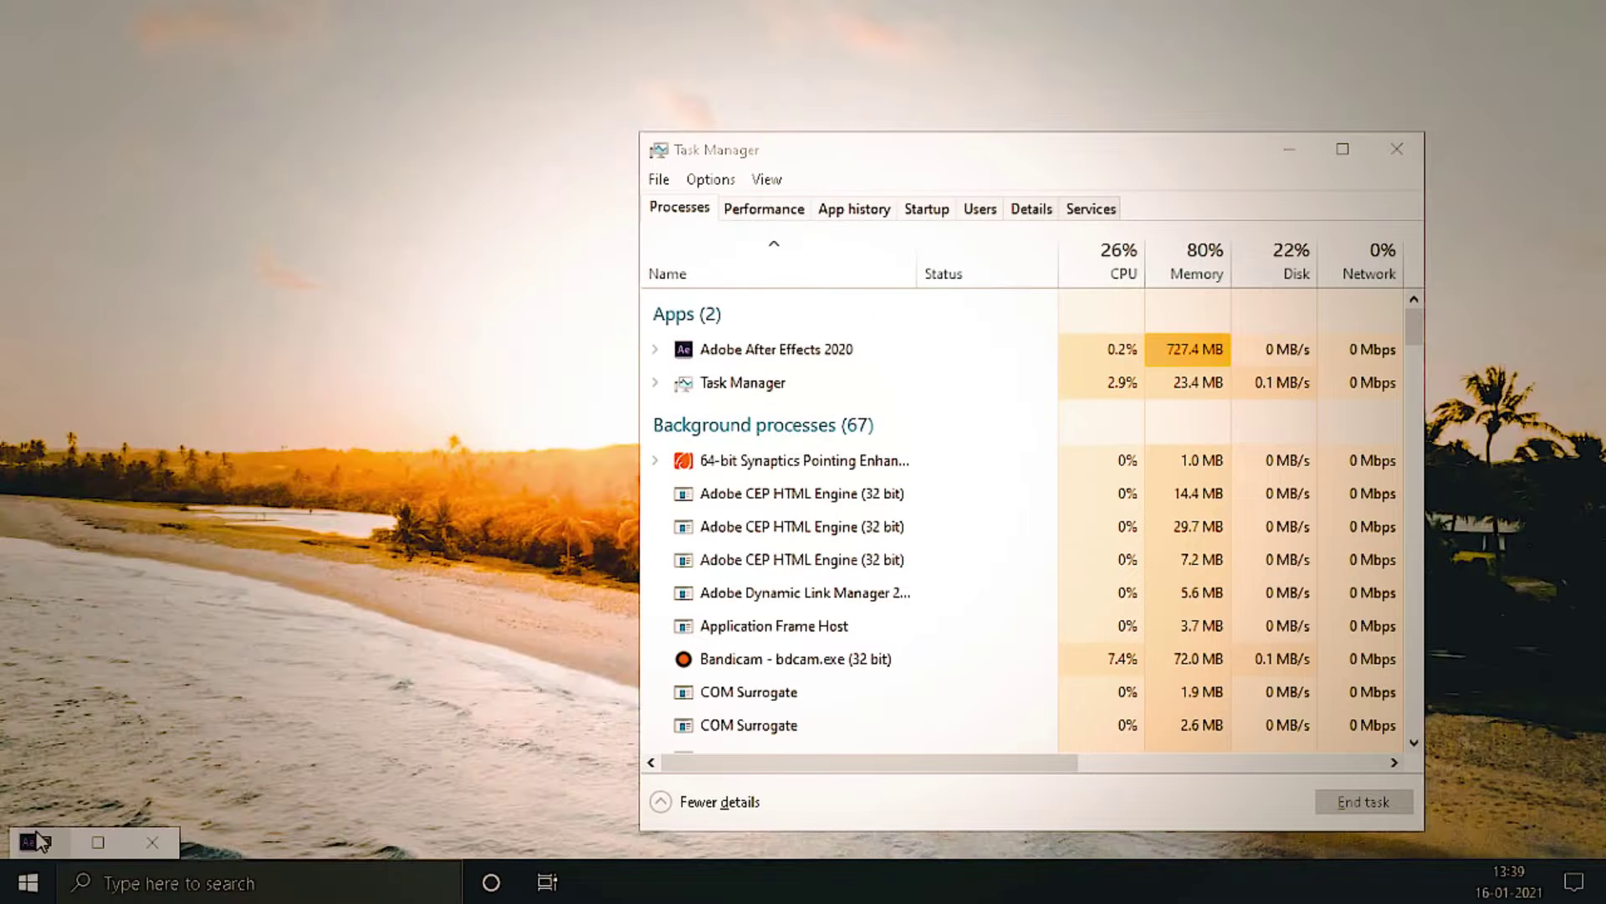
# - Reposition the After Effects window, then close Task Manager
pyautogui.click(37, 840)
pyautogui.doubleClick(1243, 10)
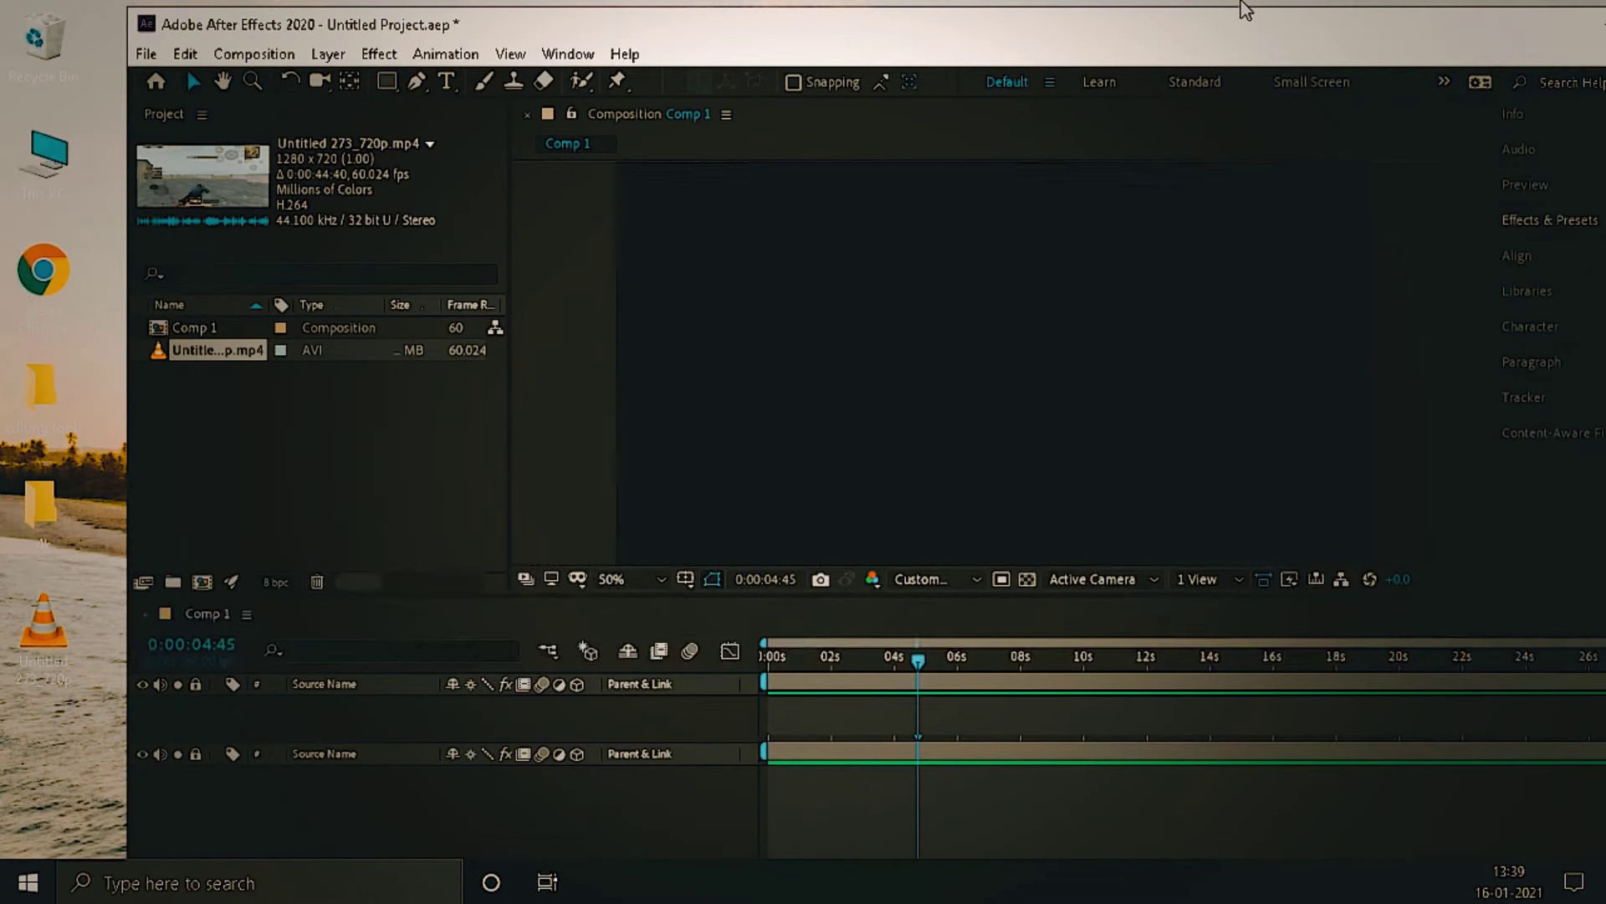
pyautogui.moveTo(1422, 32); pyautogui.dragTo(1236, 49)
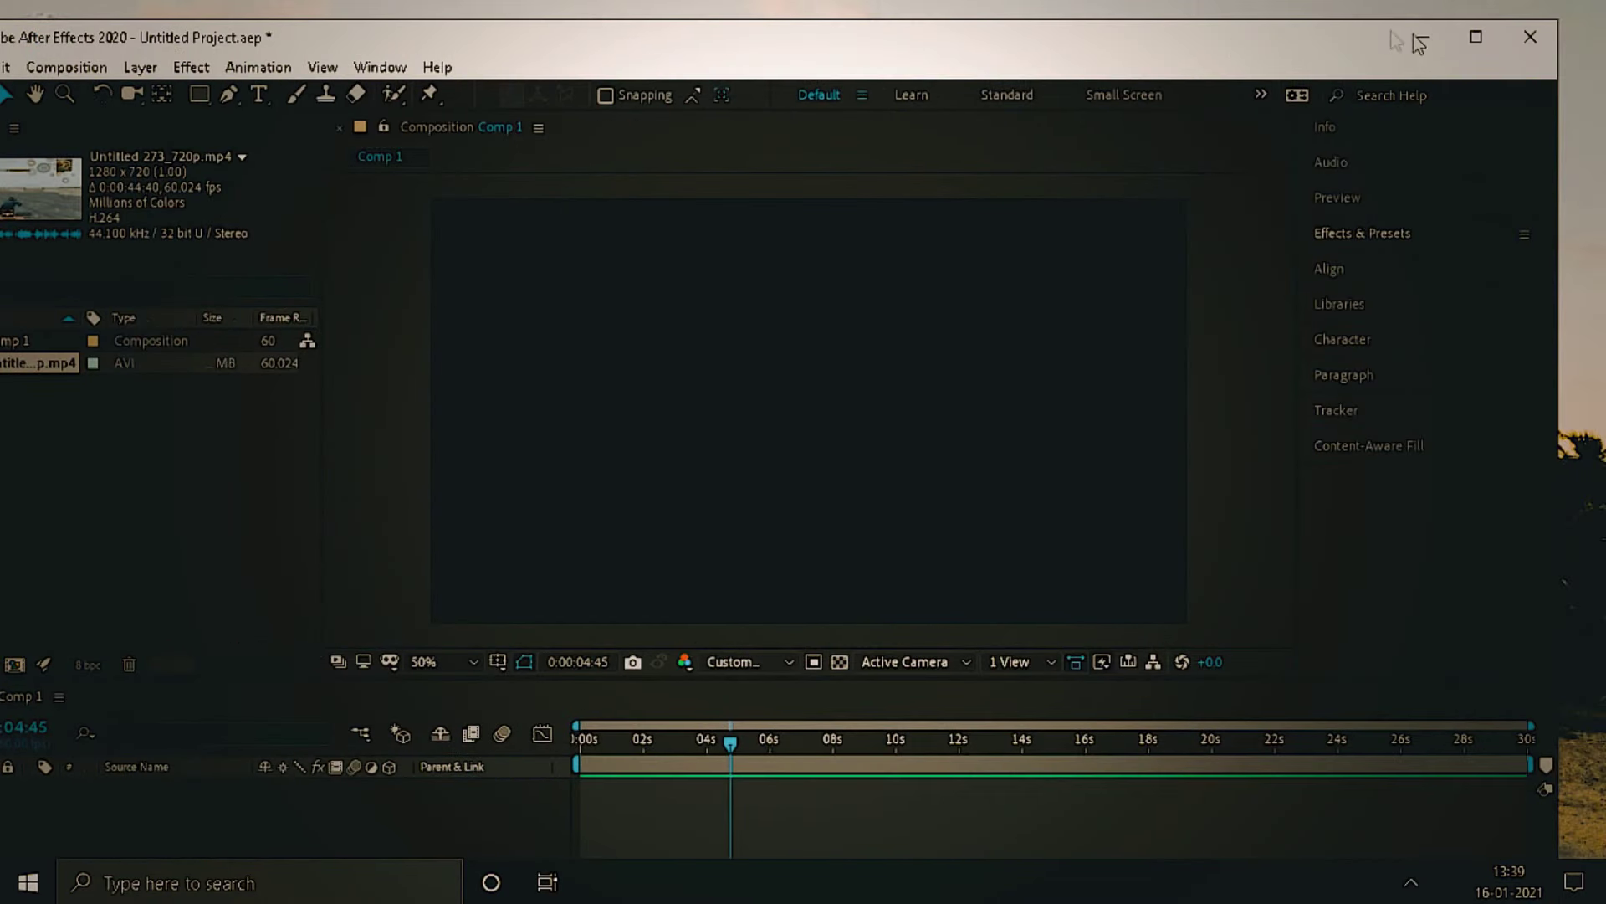
pyautogui.click(1420, 36)
pyautogui.click(1396, 151)
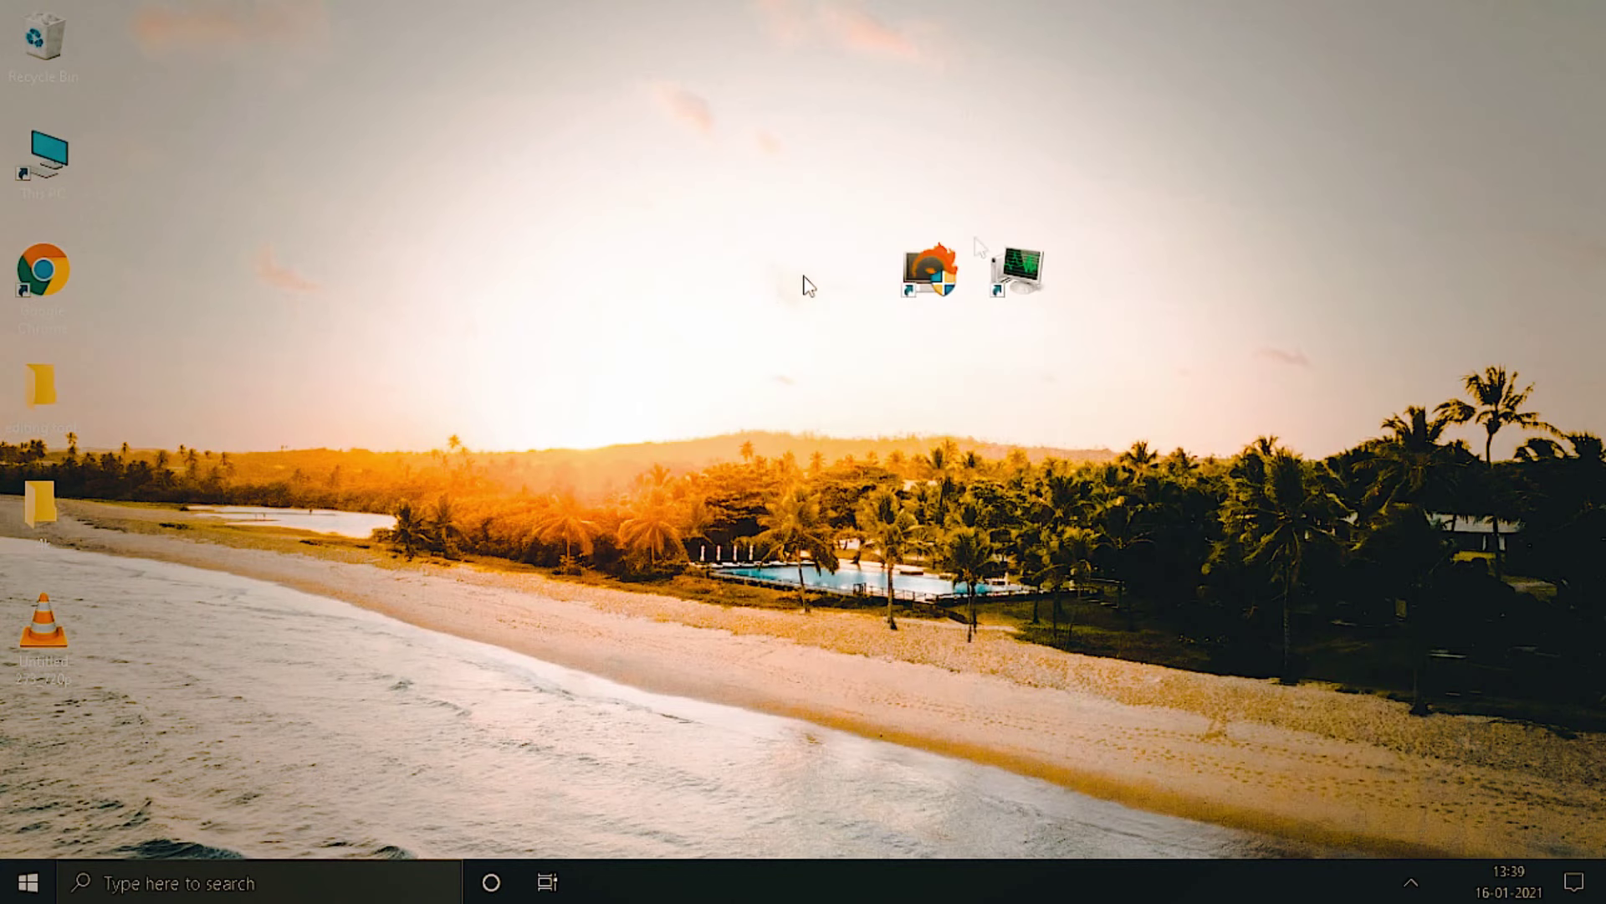
# - Refresh the desktop three times and bring After Effects back to the front
pyautogui.rightClick(757, 281)
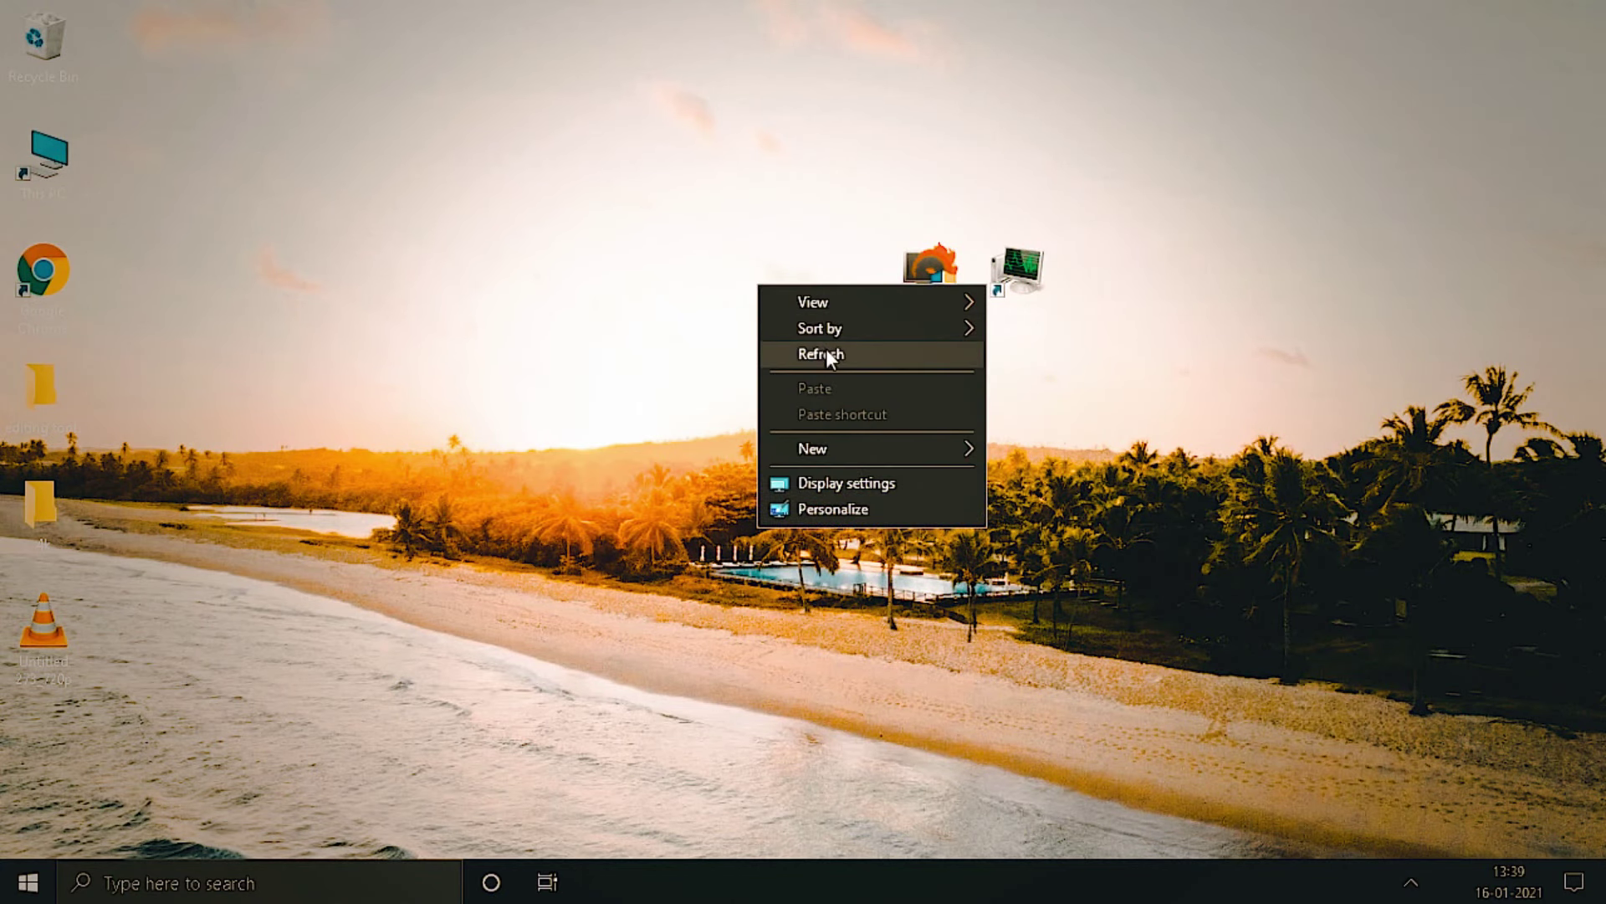
pyautogui.click(768, 352)
pyautogui.rightClick(726, 147)
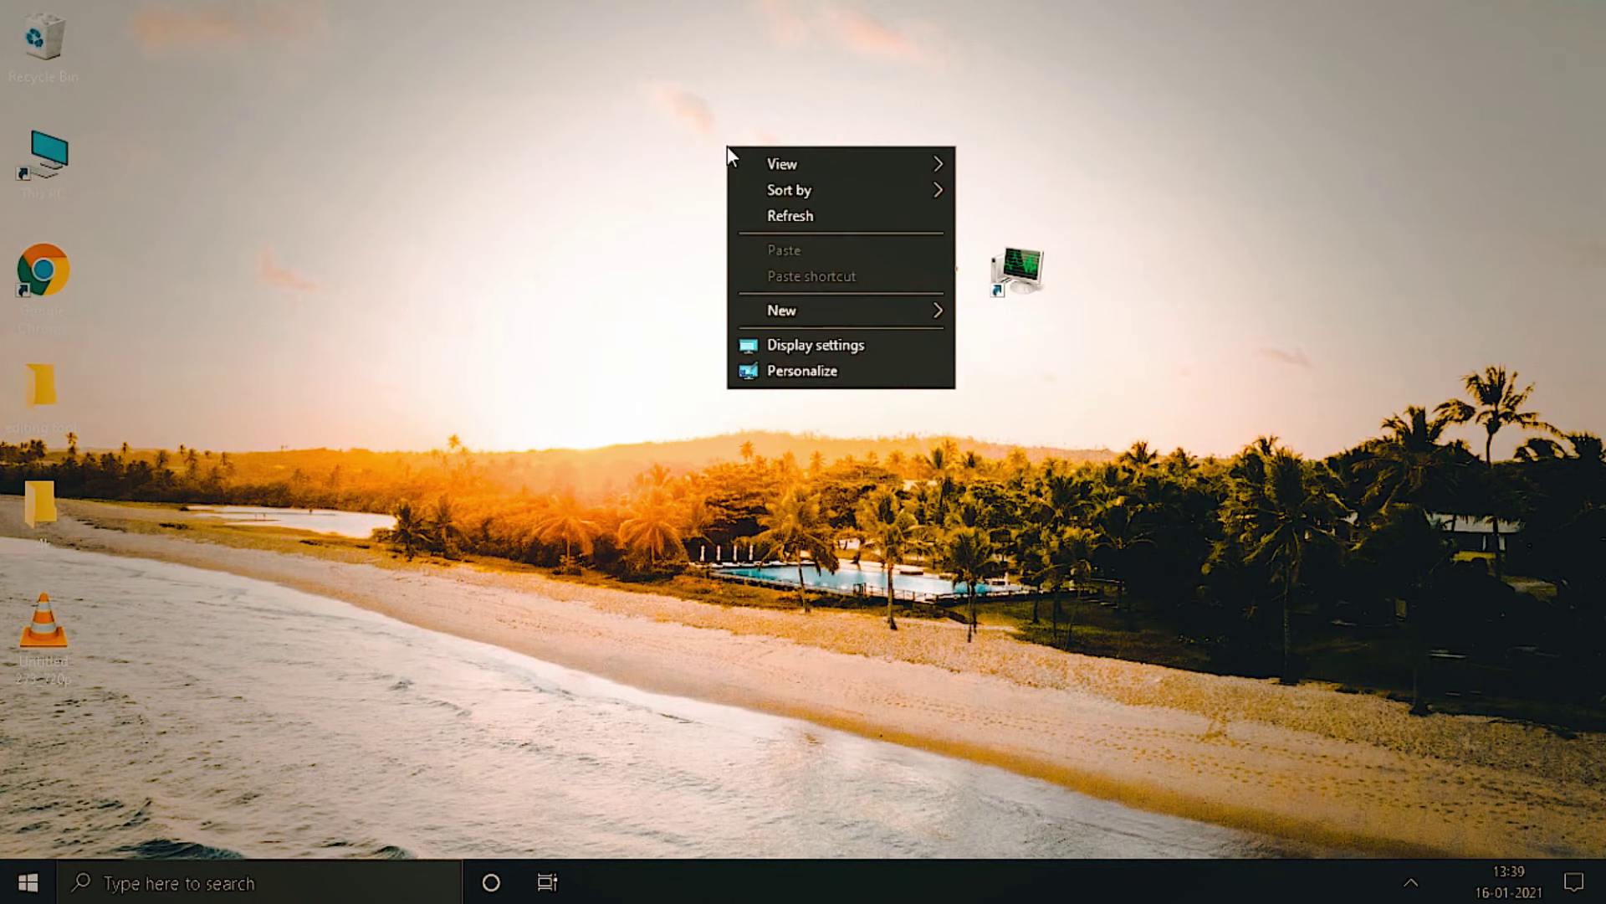
pyautogui.click(778, 212)
pyautogui.rightClick(778, 209)
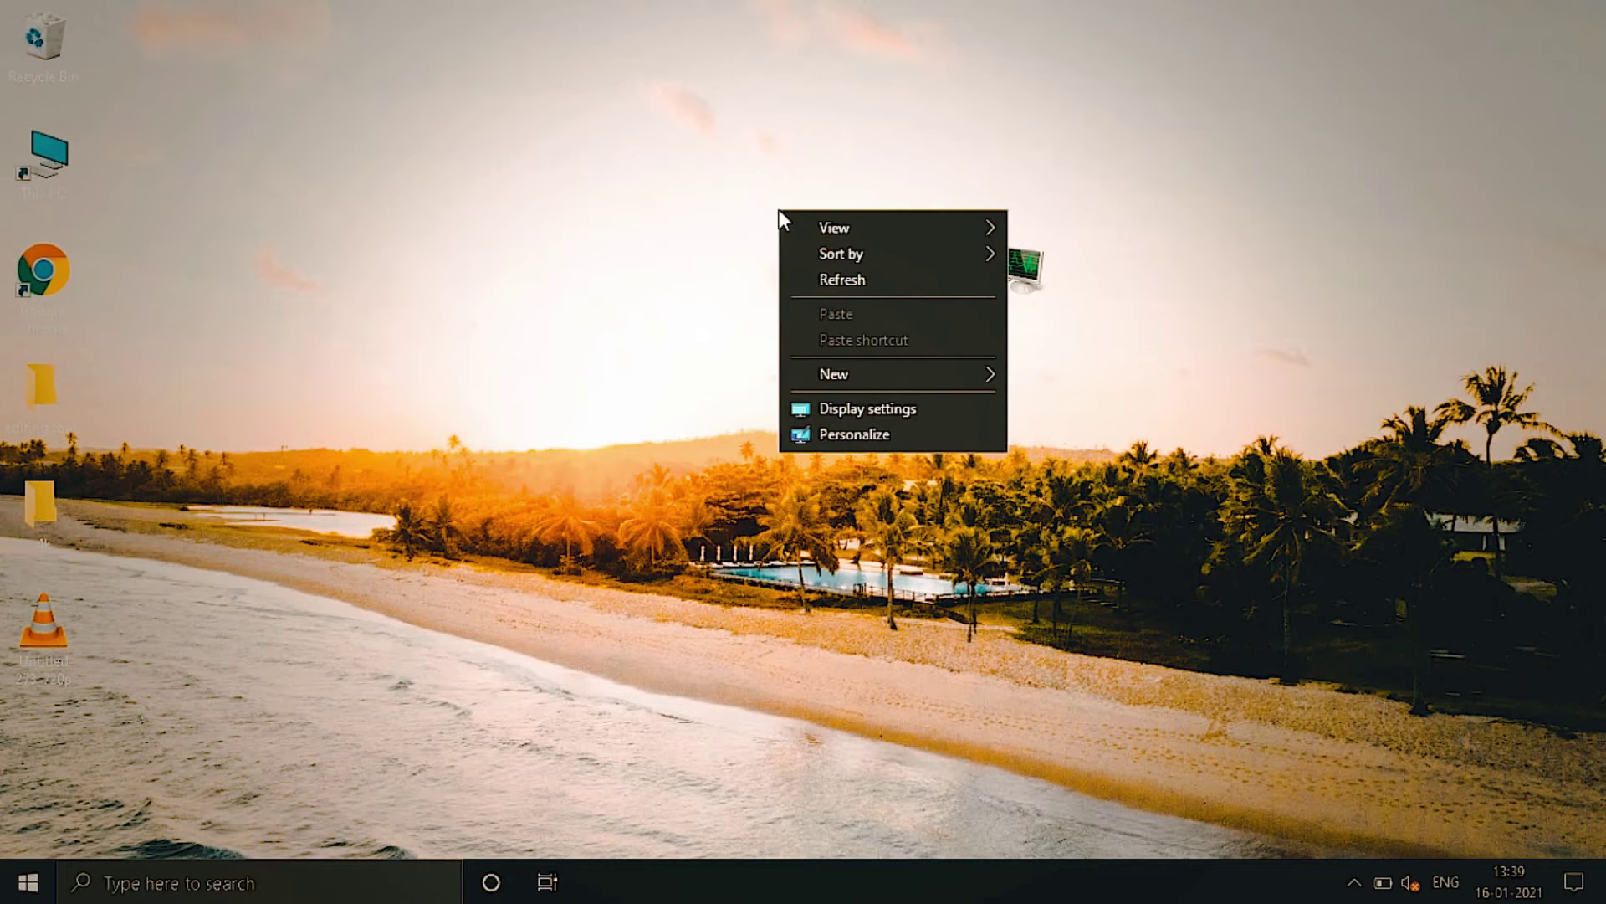
pyautogui.click(832, 283)
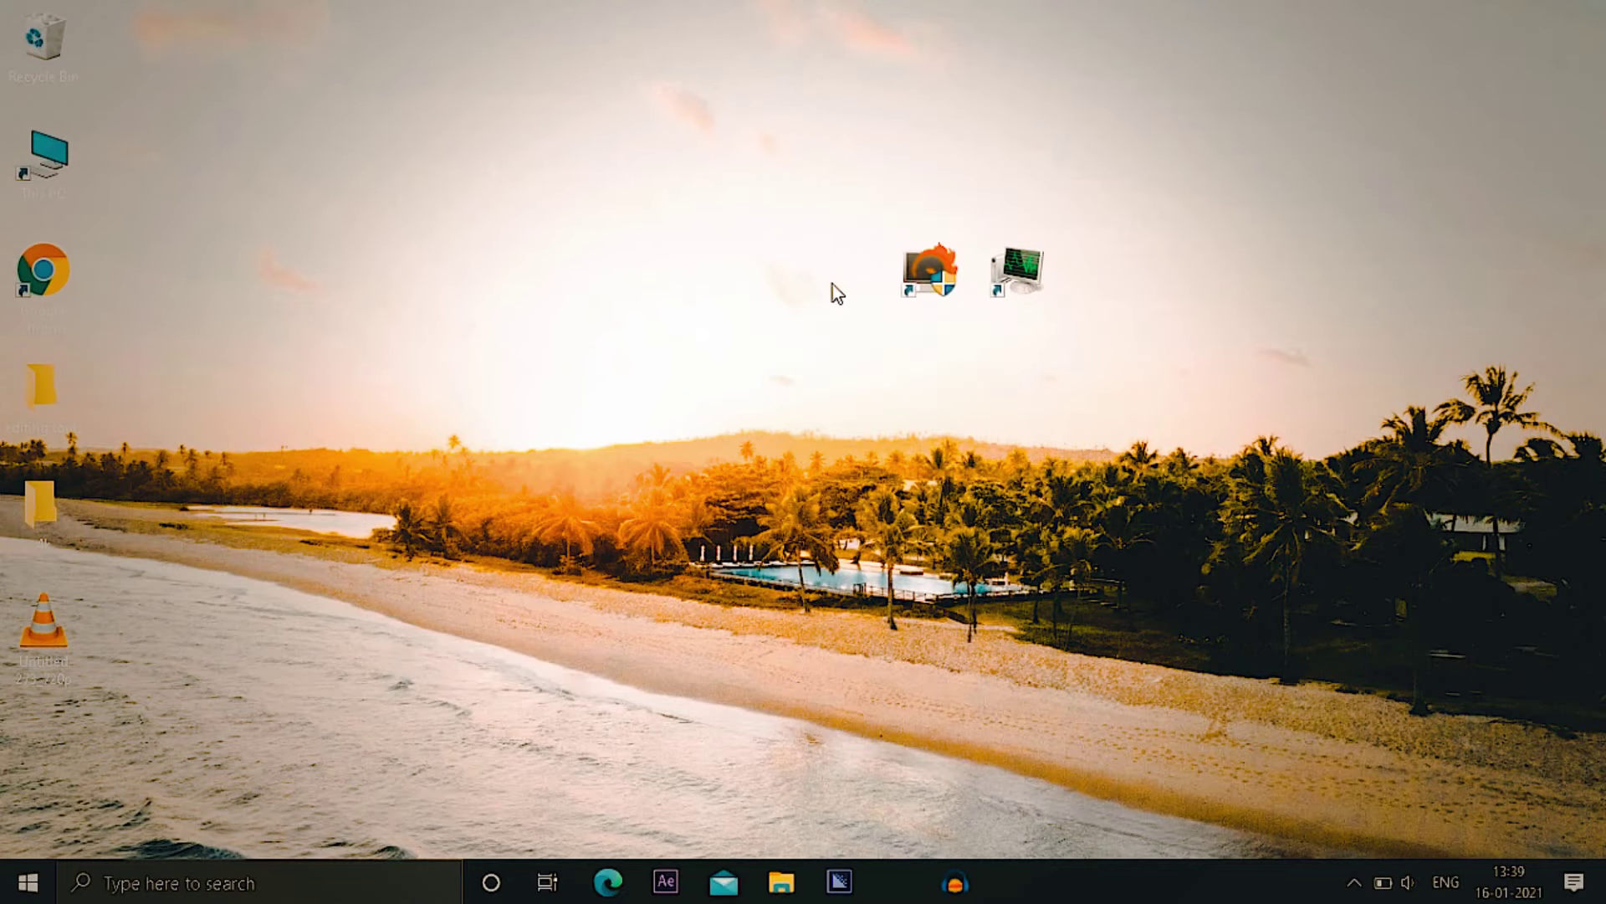
pyautogui.click(673, 885)
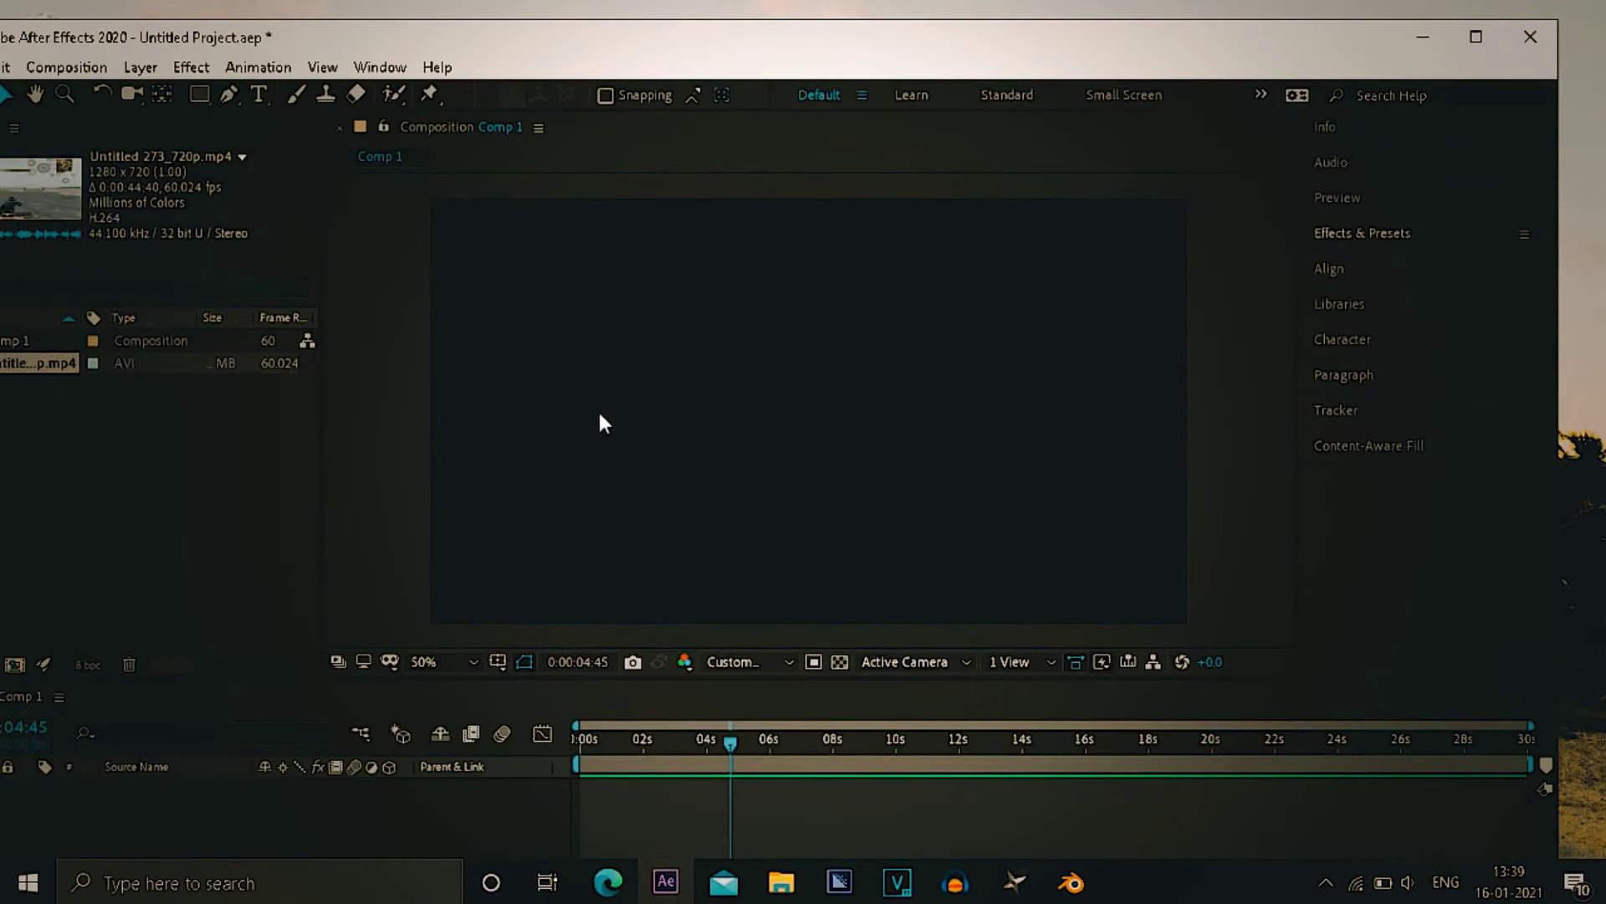
# - Empty the 16.4 MB disk cache under Media & Disk Cache, close Preferences and dismiss the device error
pyautogui.doubleClick(703, 48)
pyautogui.click(57, 38)
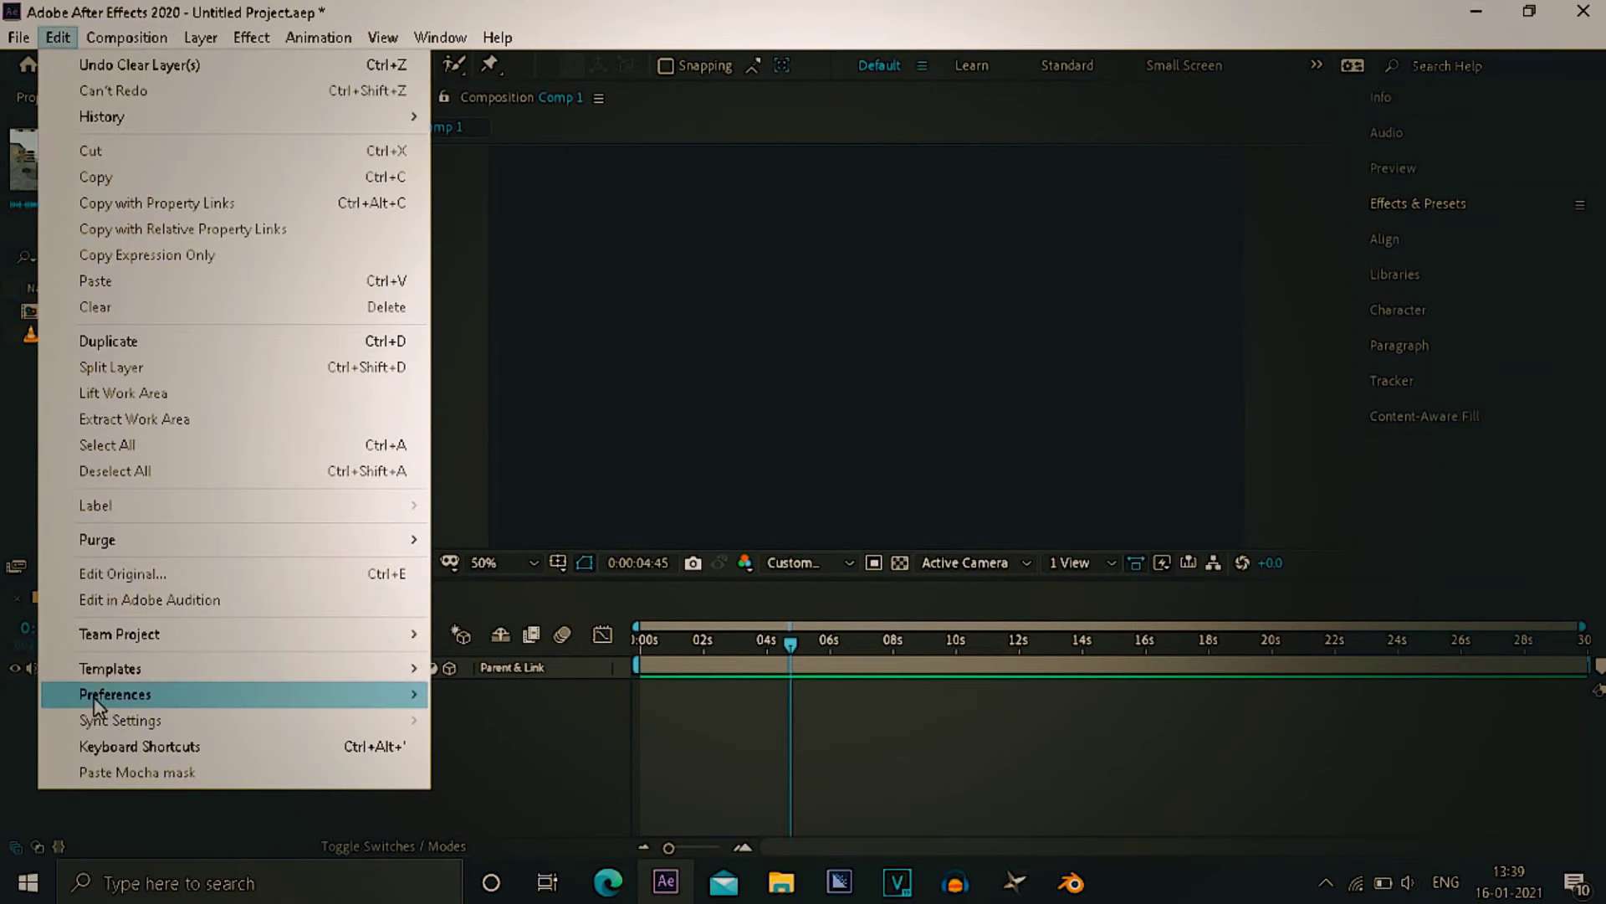
pyautogui.moveTo(373, 695)
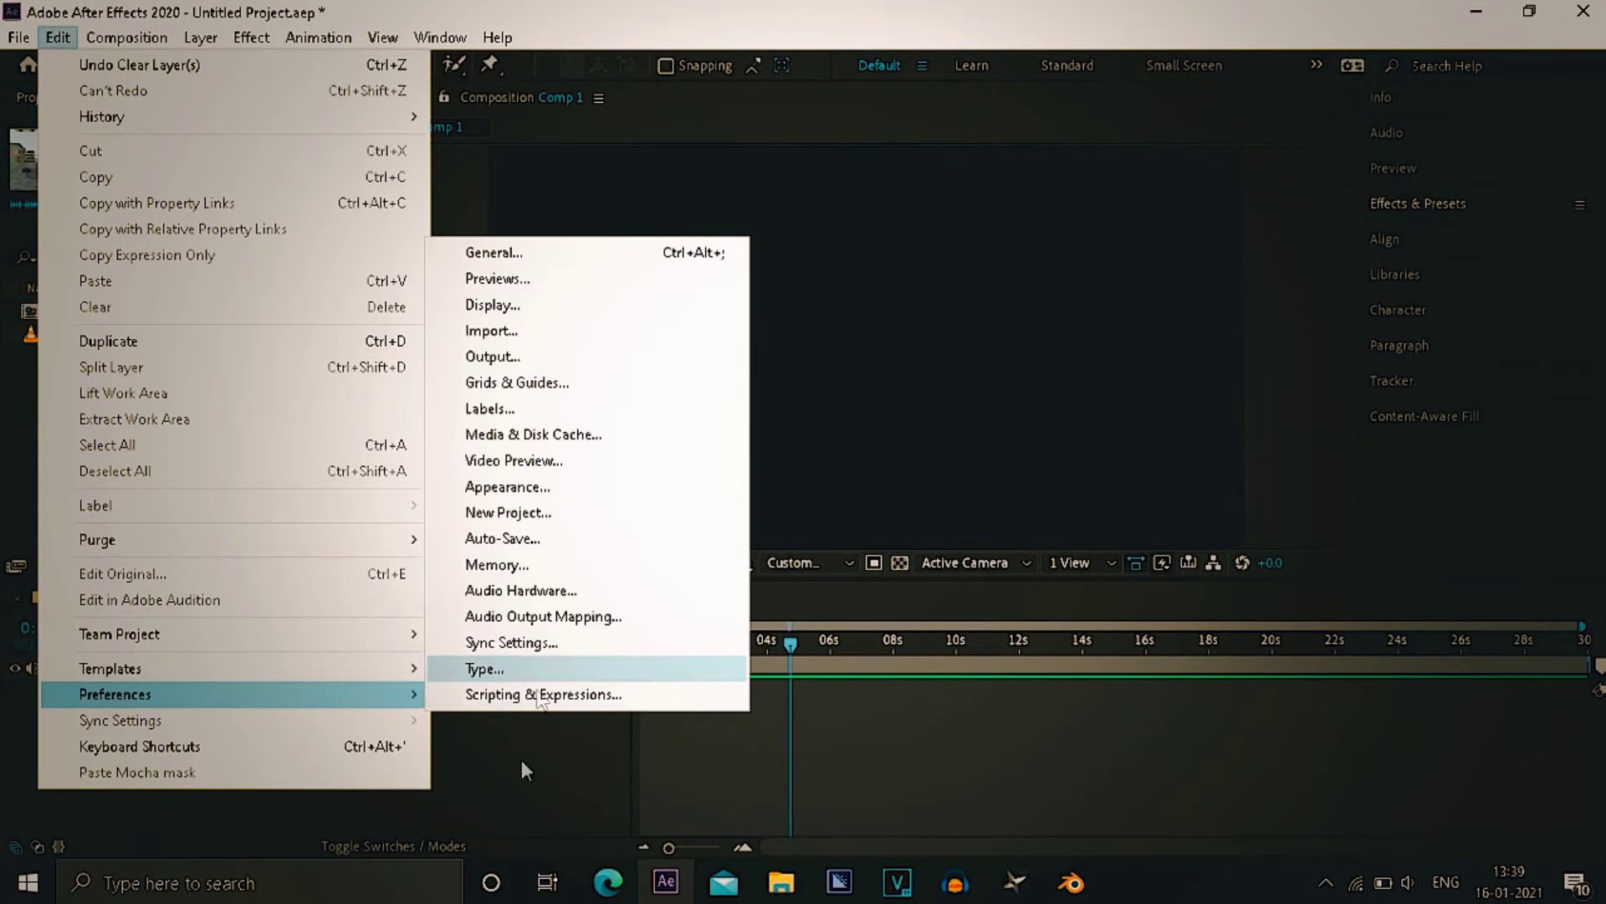
pyautogui.click(556, 436)
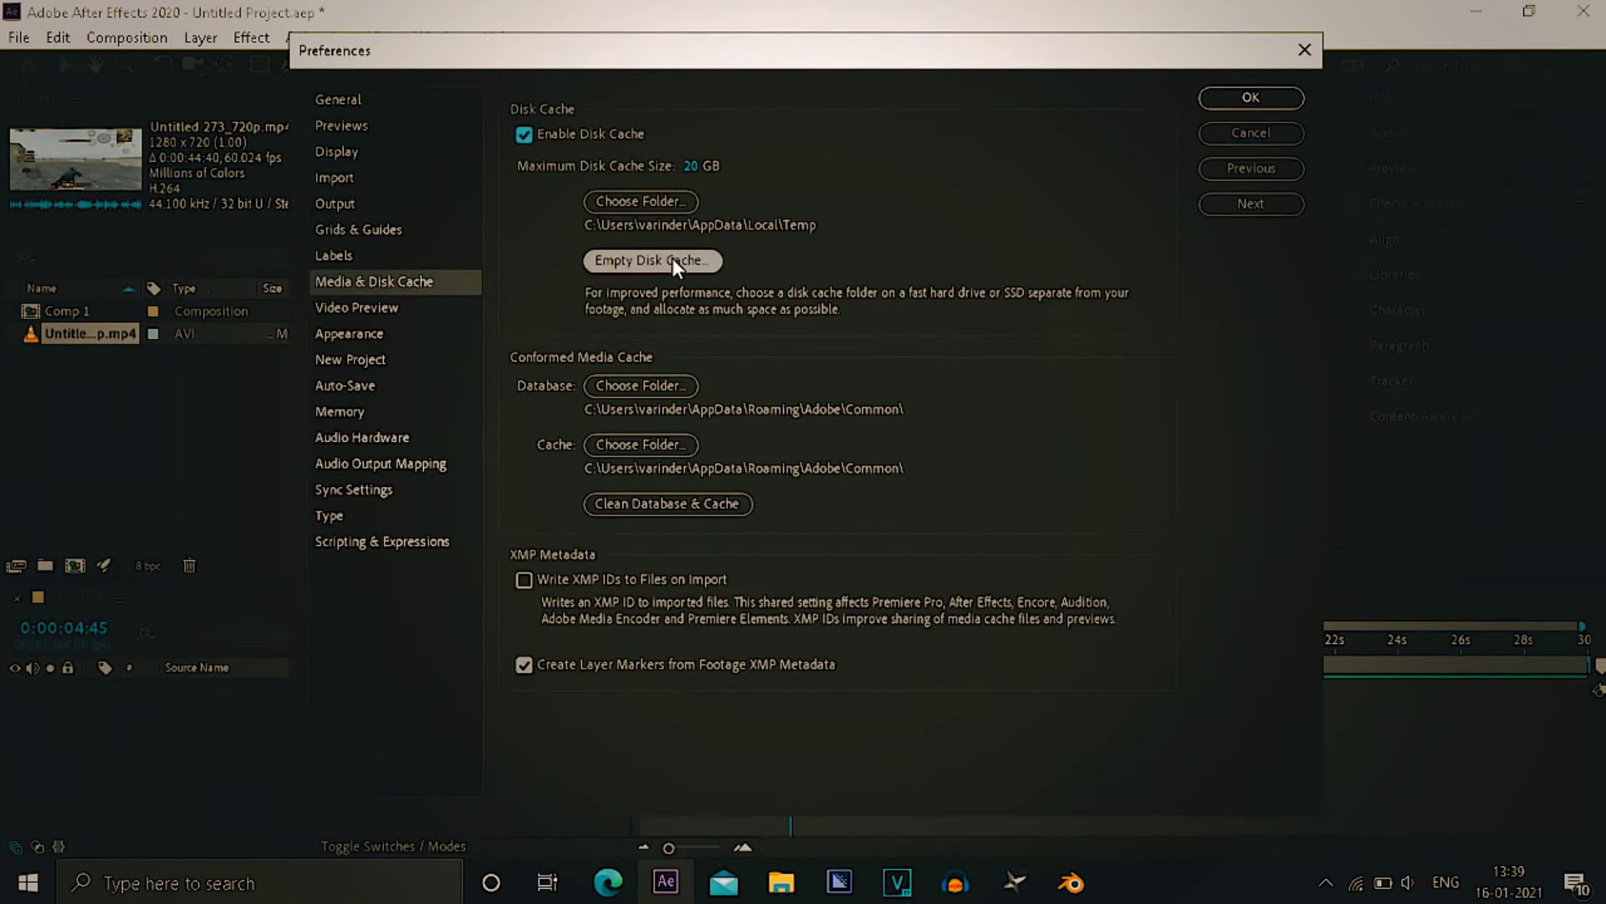
pyautogui.click(674, 261)
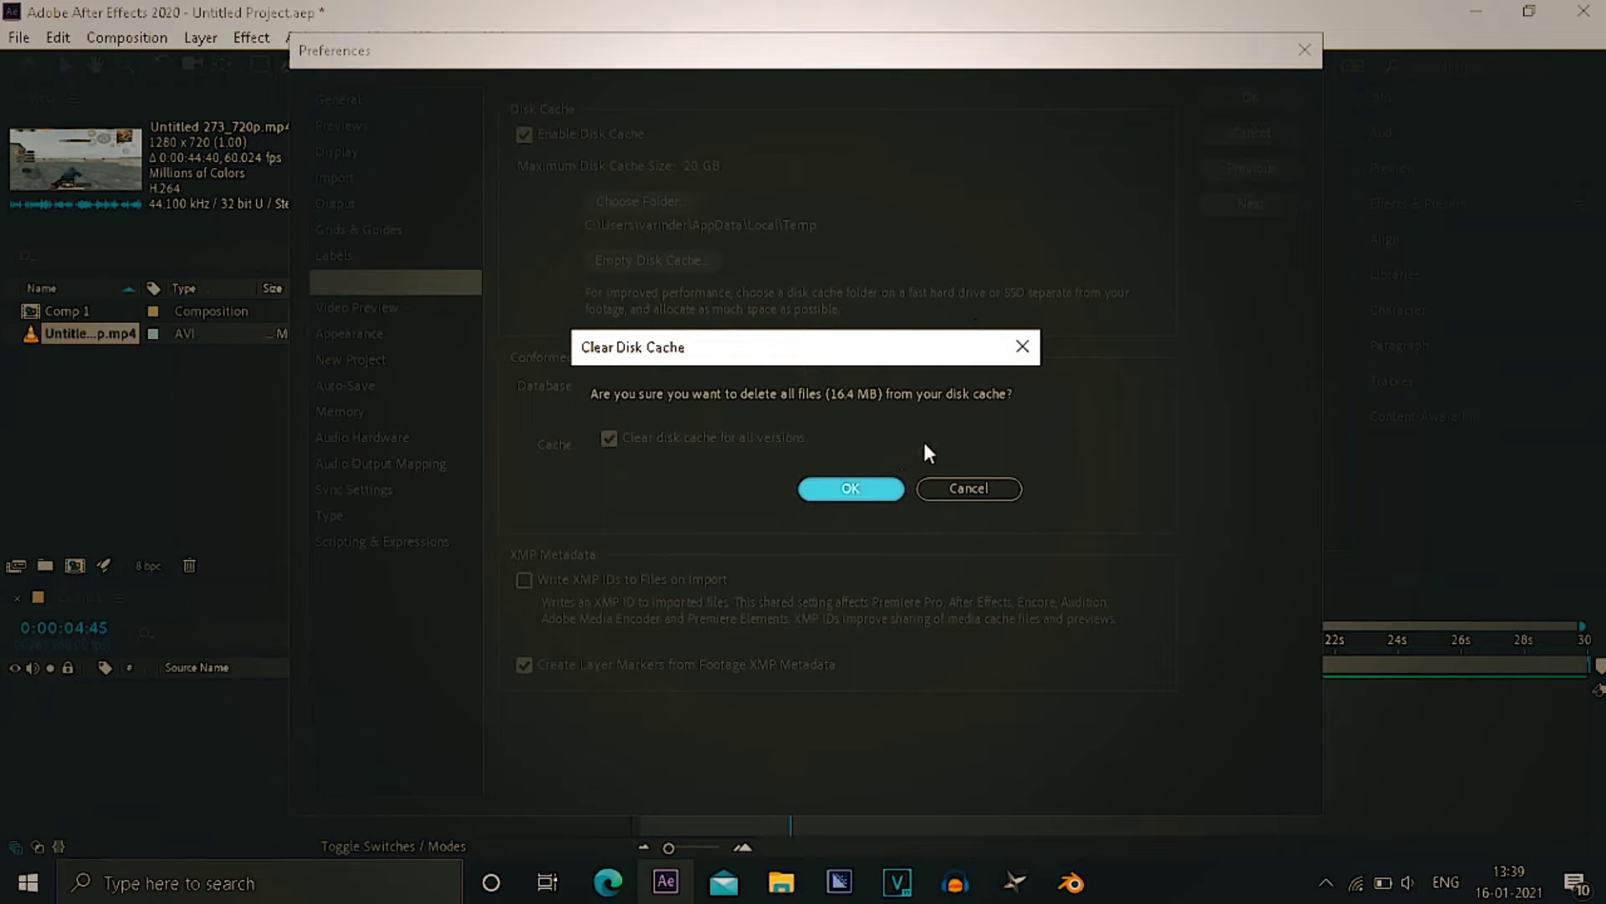
pyautogui.click(982, 488)
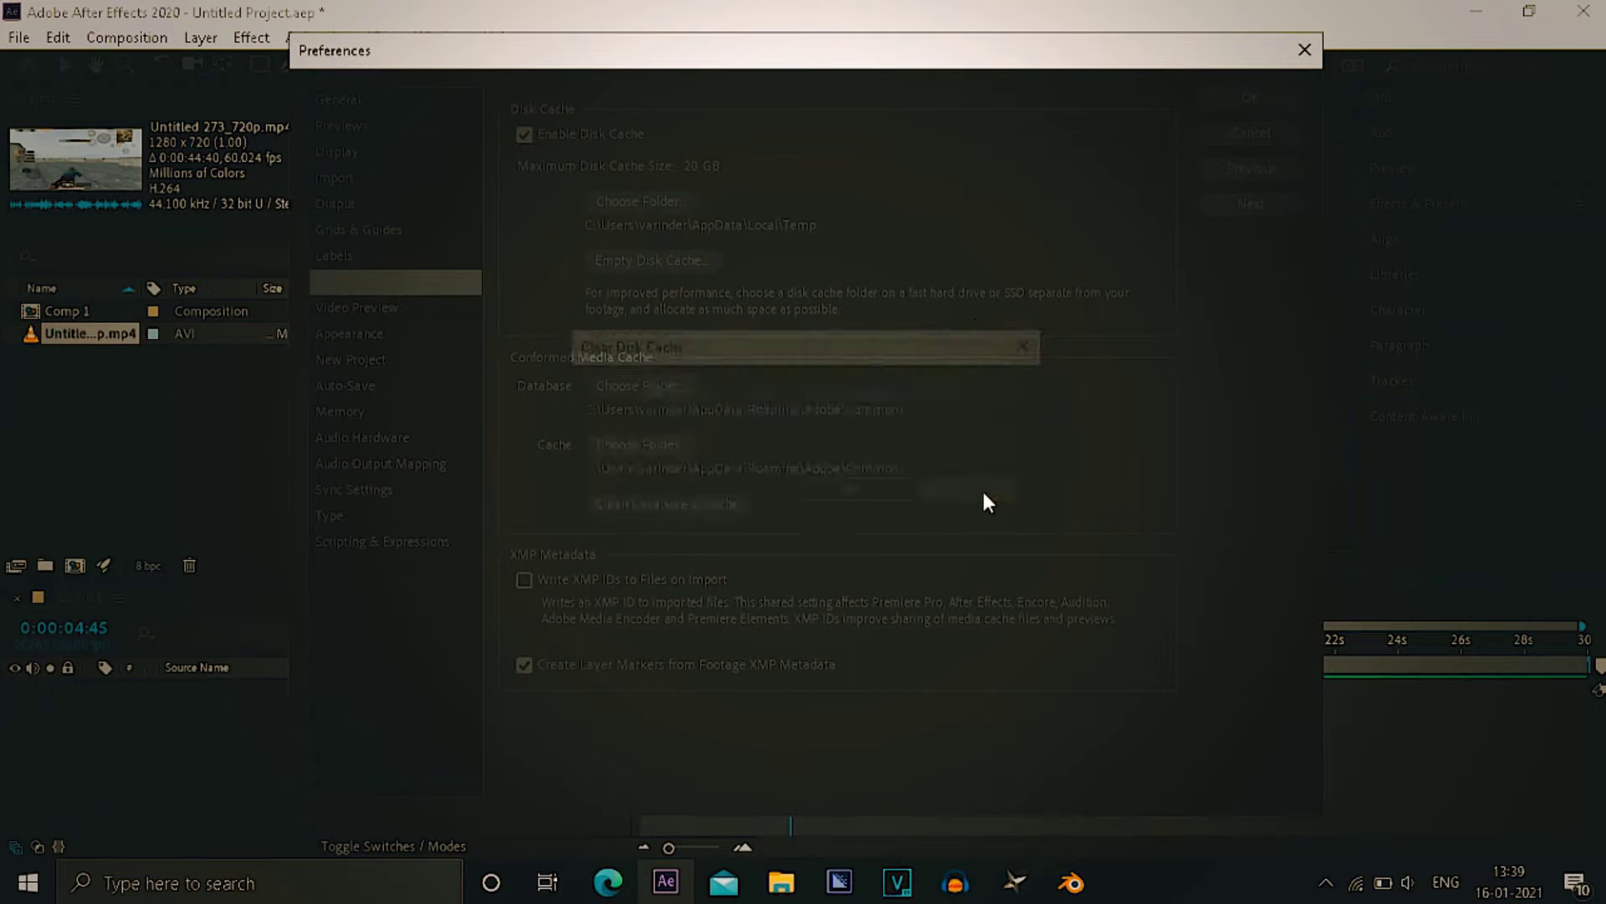
pyautogui.click(1233, 134)
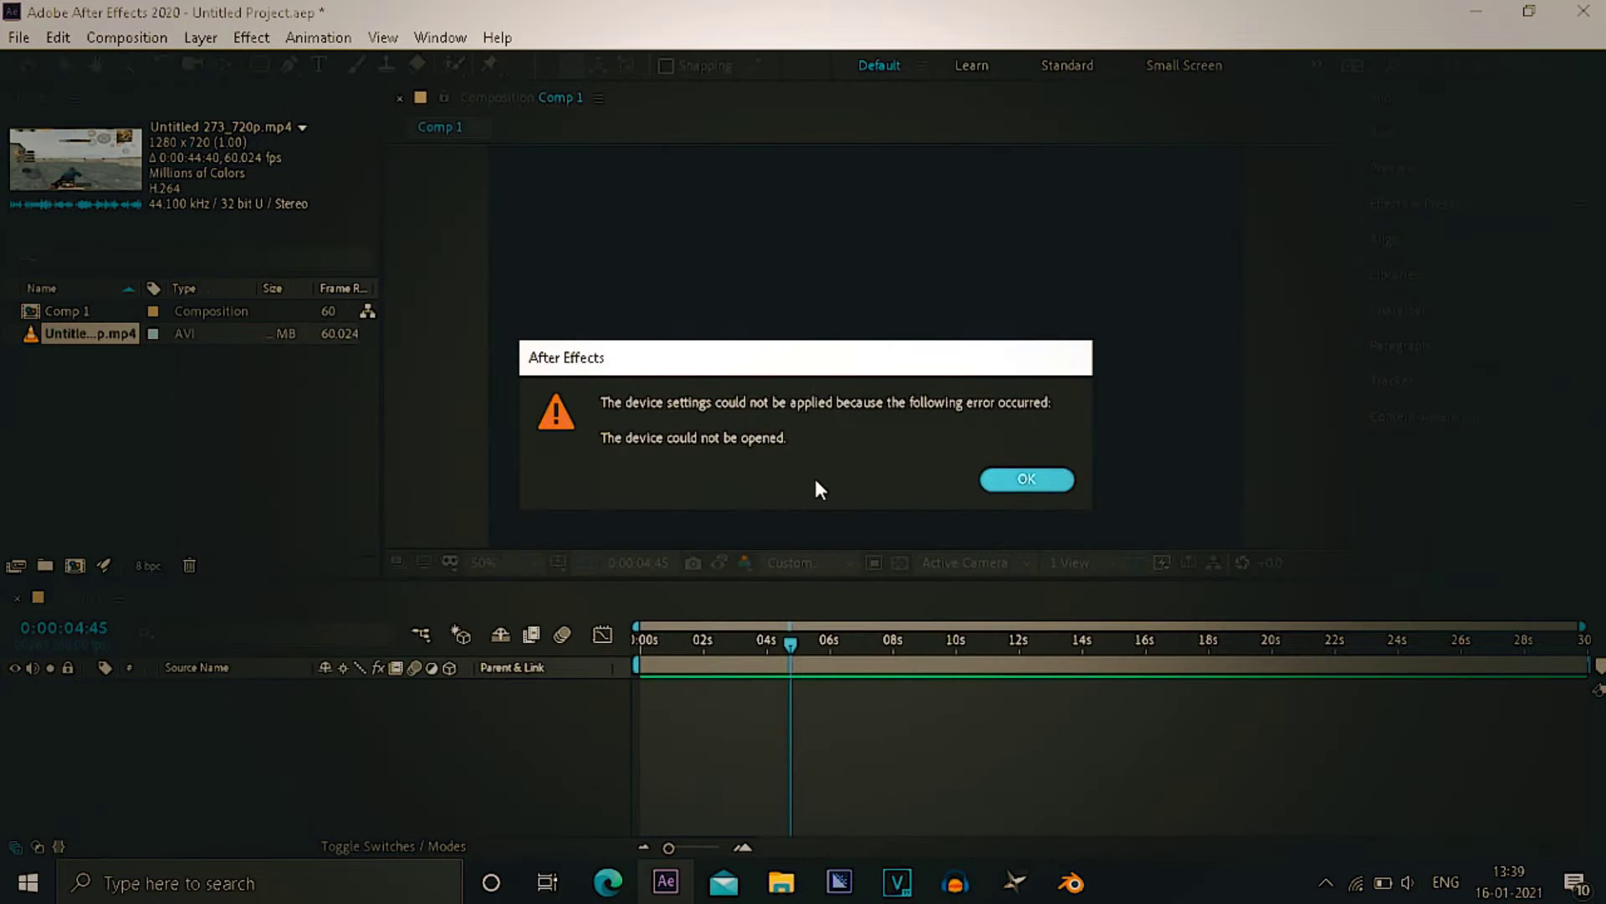
pyautogui.click(1022, 483)
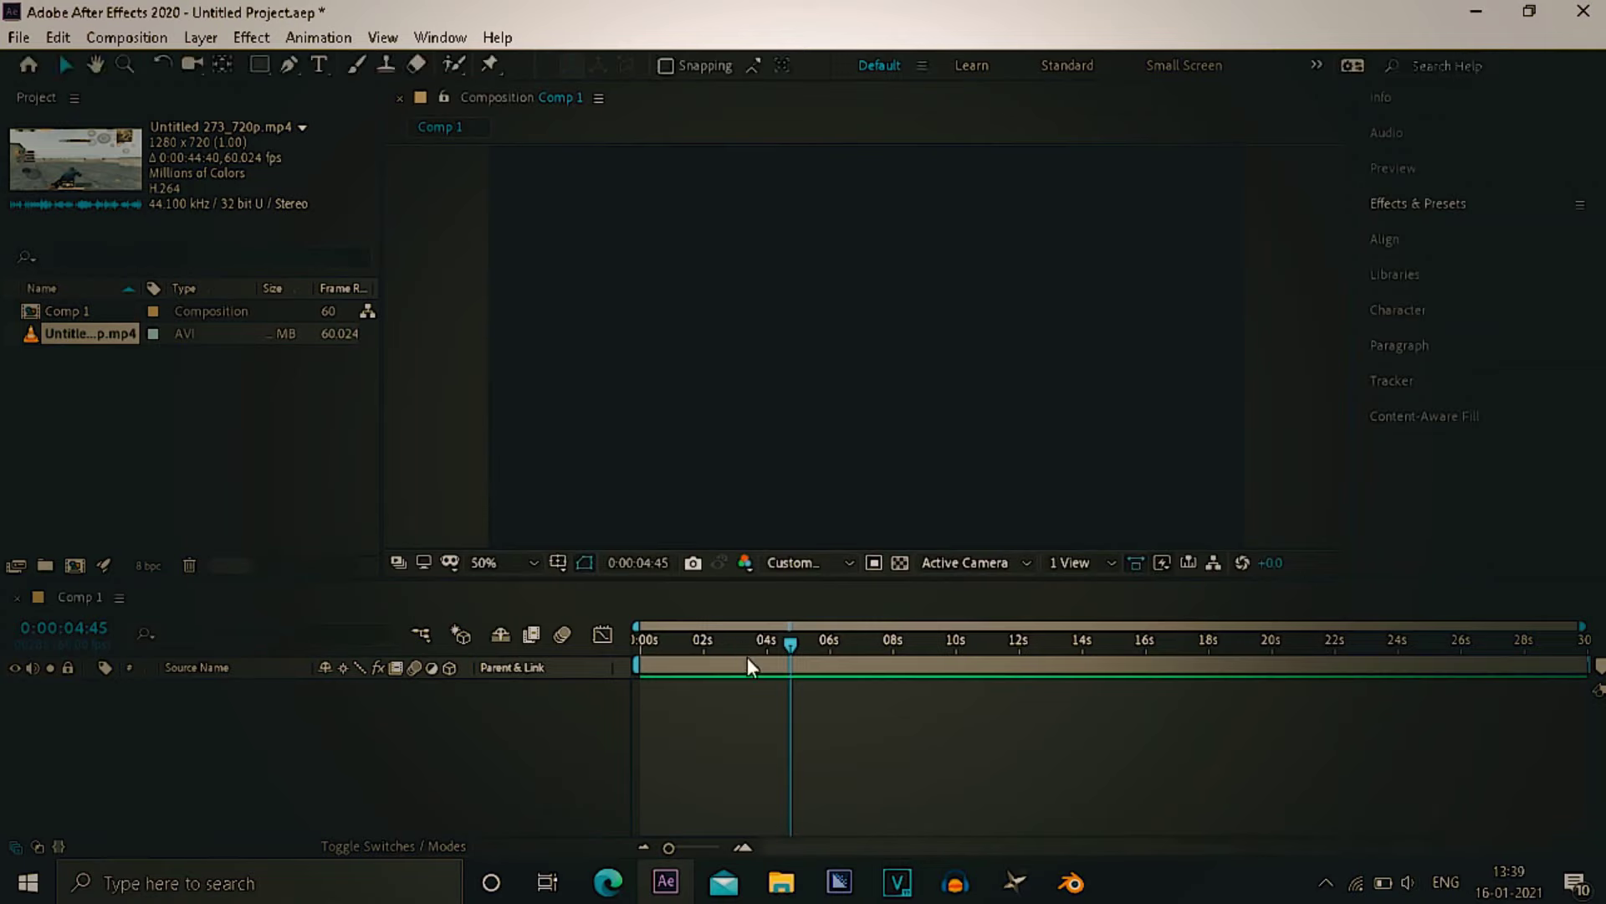
# - Move the current time to about 0:00:09:32 and shrink After Effects to a smaller window
pyautogui.moveTo(746, 656); pyautogui.dragTo(942, 581)
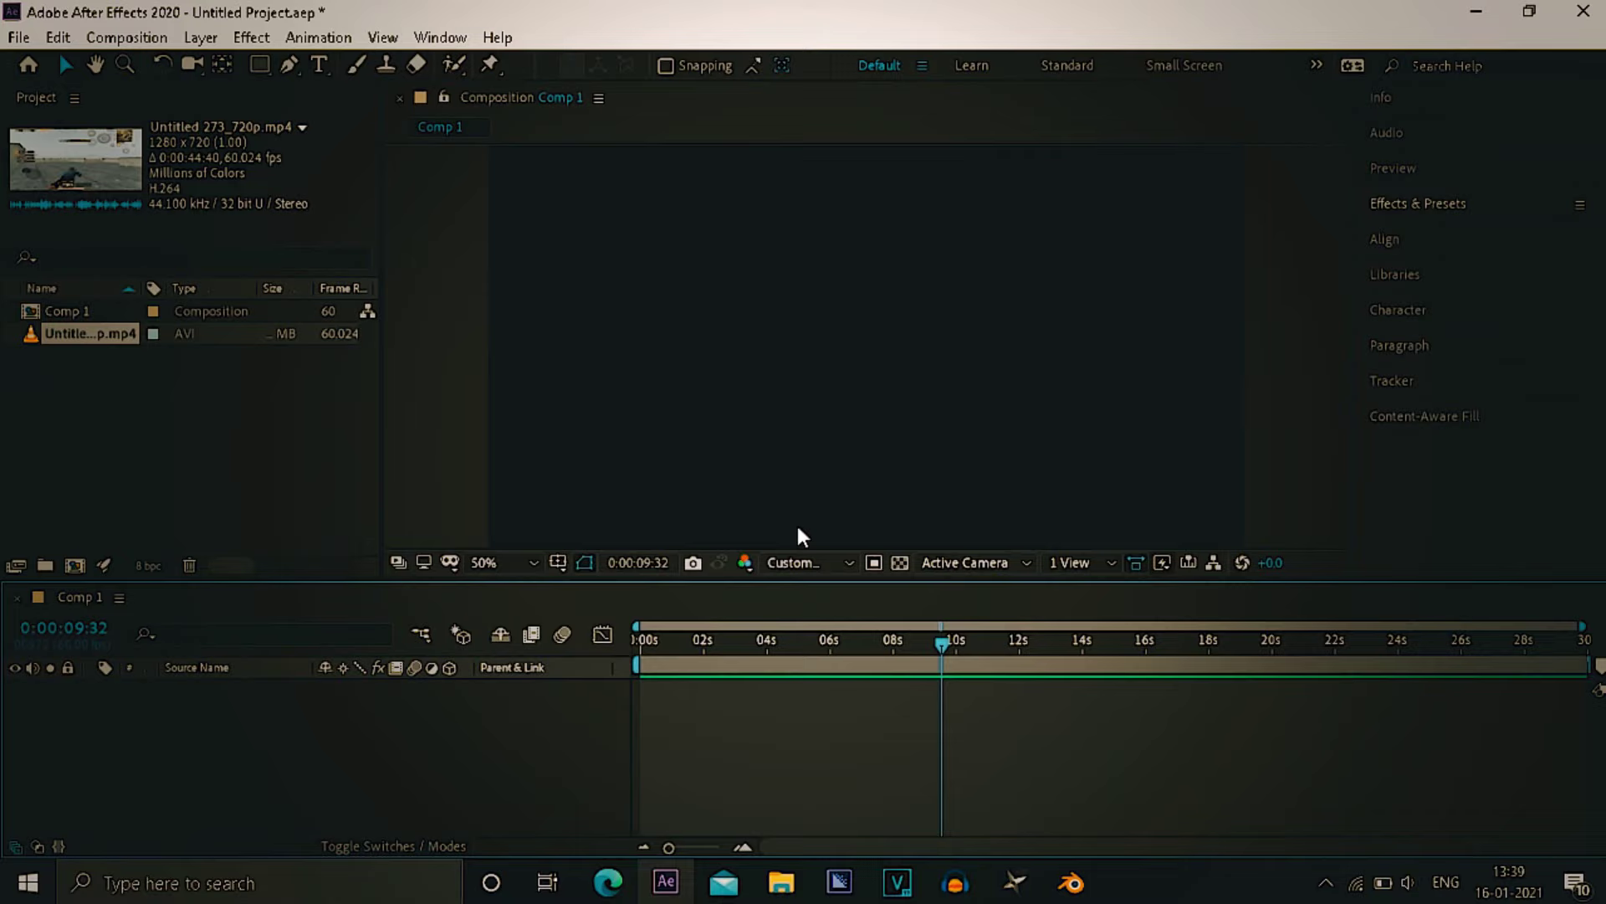
pyautogui.moveTo(1163, 12); pyautogui.dragTo(1220, 62)
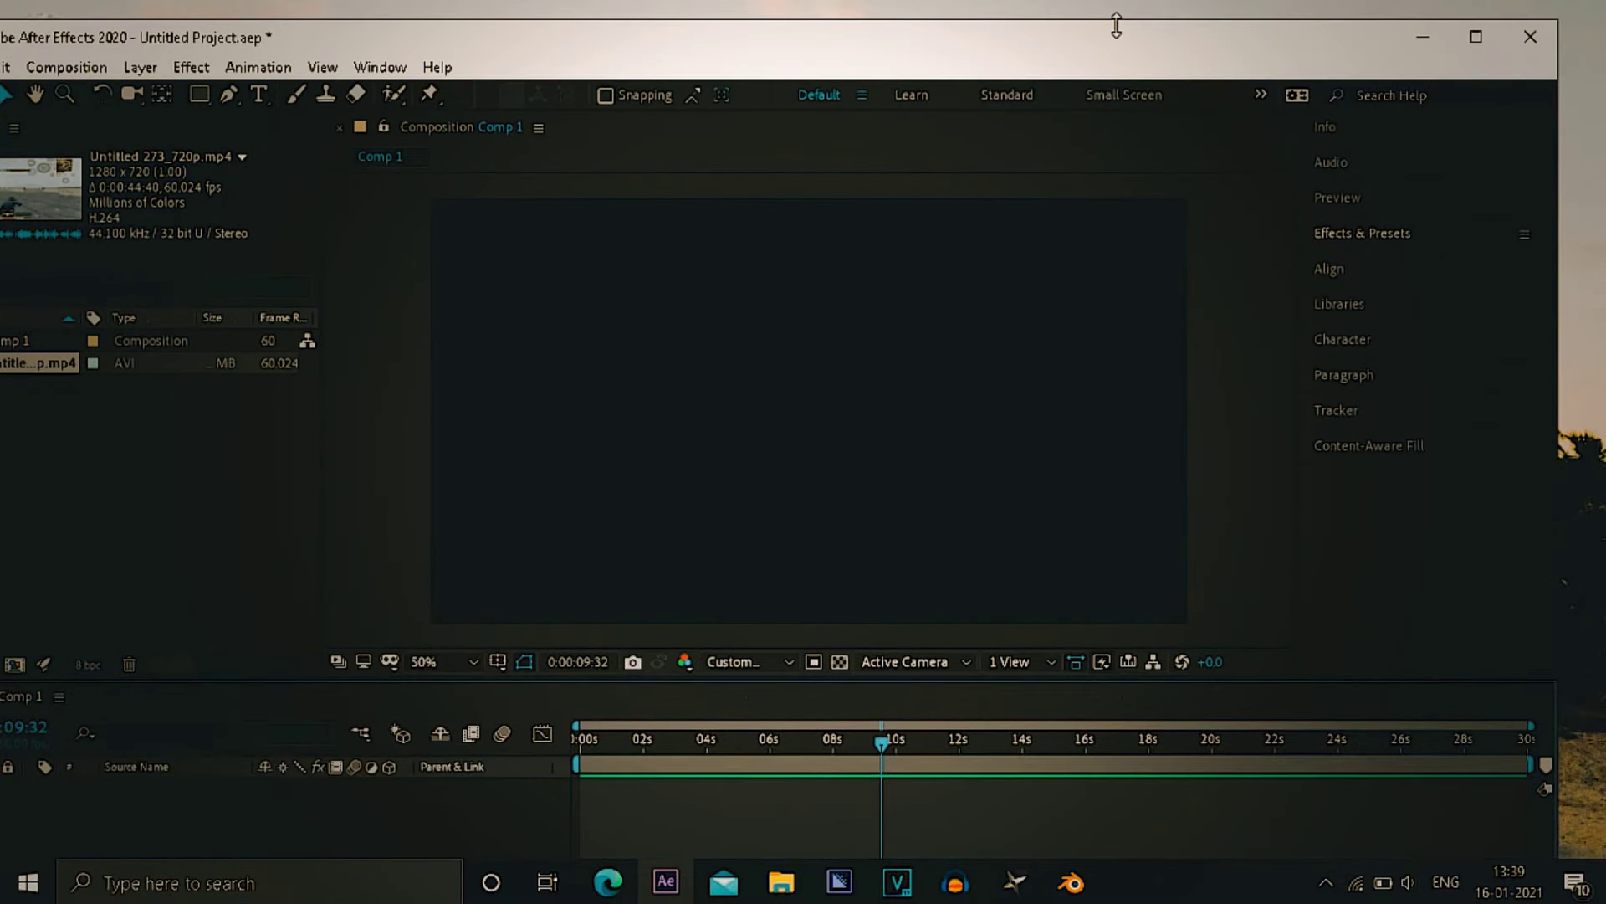
pyautogui.moveTo(1116, 25); pyautogui.dragTo(1143, 166)
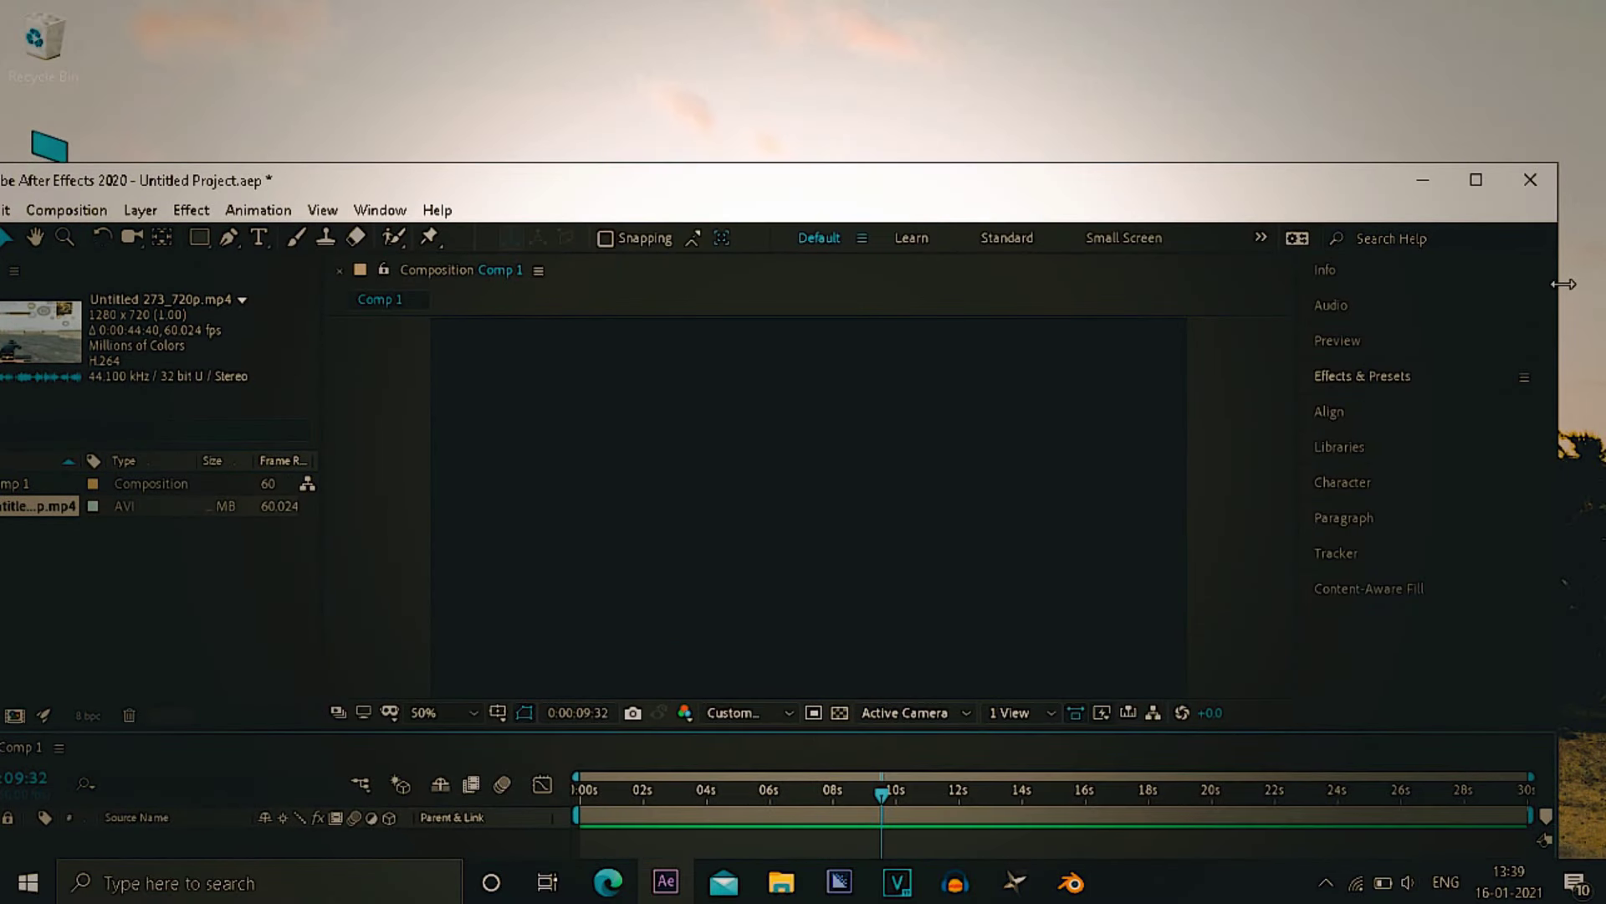
pyautogui.moveTo(1554, 285); pyautogui.dragTo(1254, 316)
pyautogui.moveTo(835, 184); pyautogui.dragTo(1177, 68)
# - Open the AppData folder through the Run dialog (Win+R, 'app')
pyautogui.rightClick(35, 866)
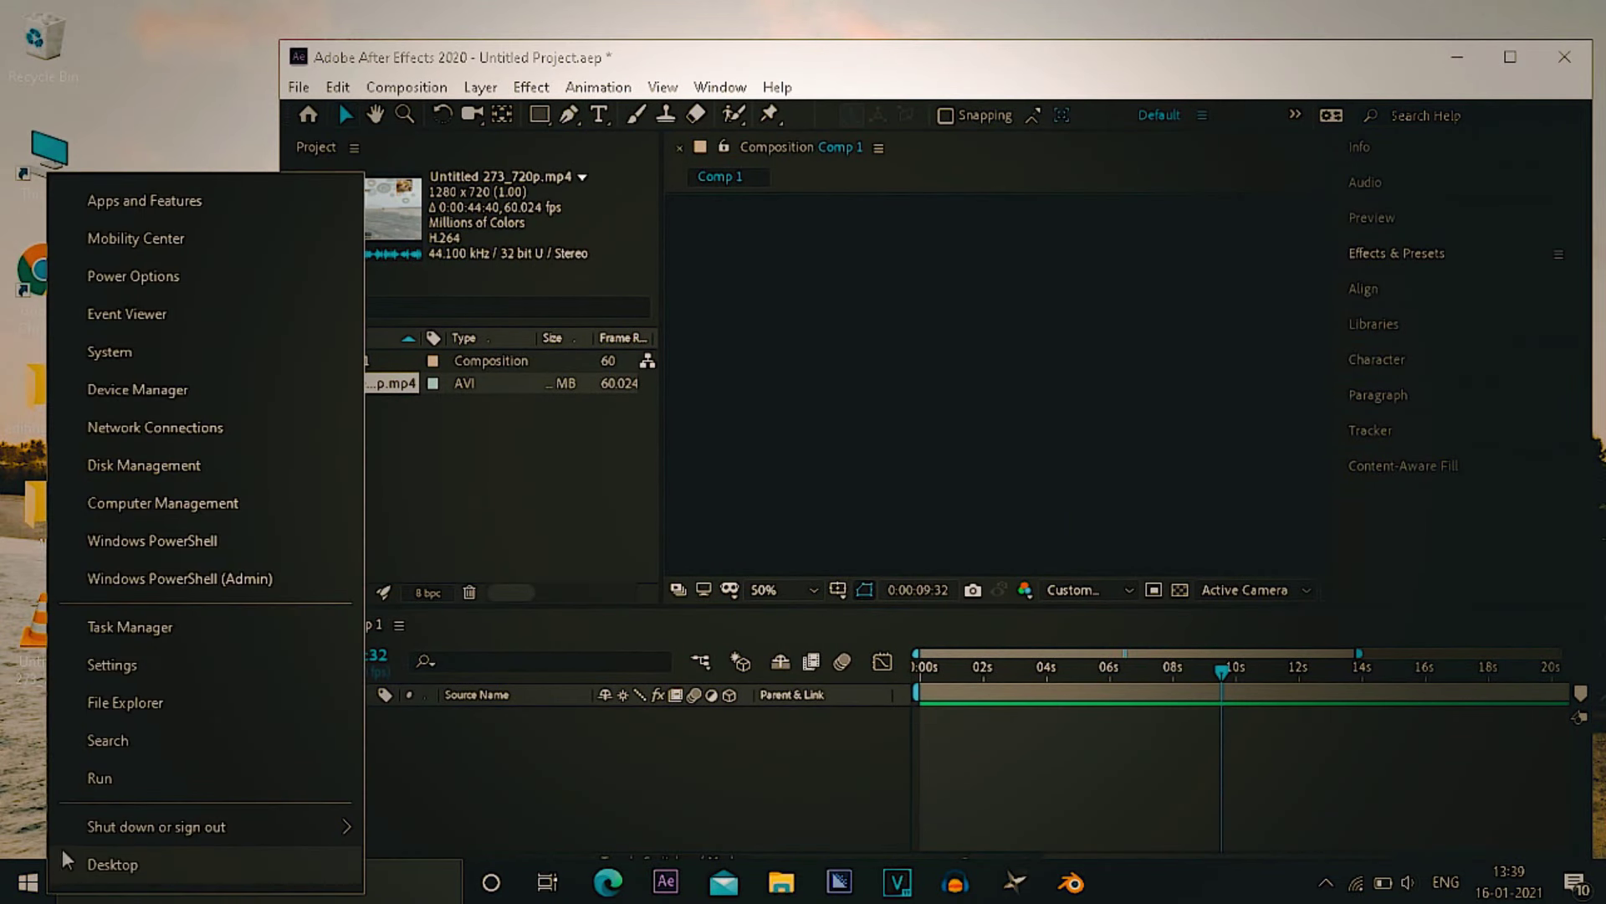
pyautogui.click(4, 810)
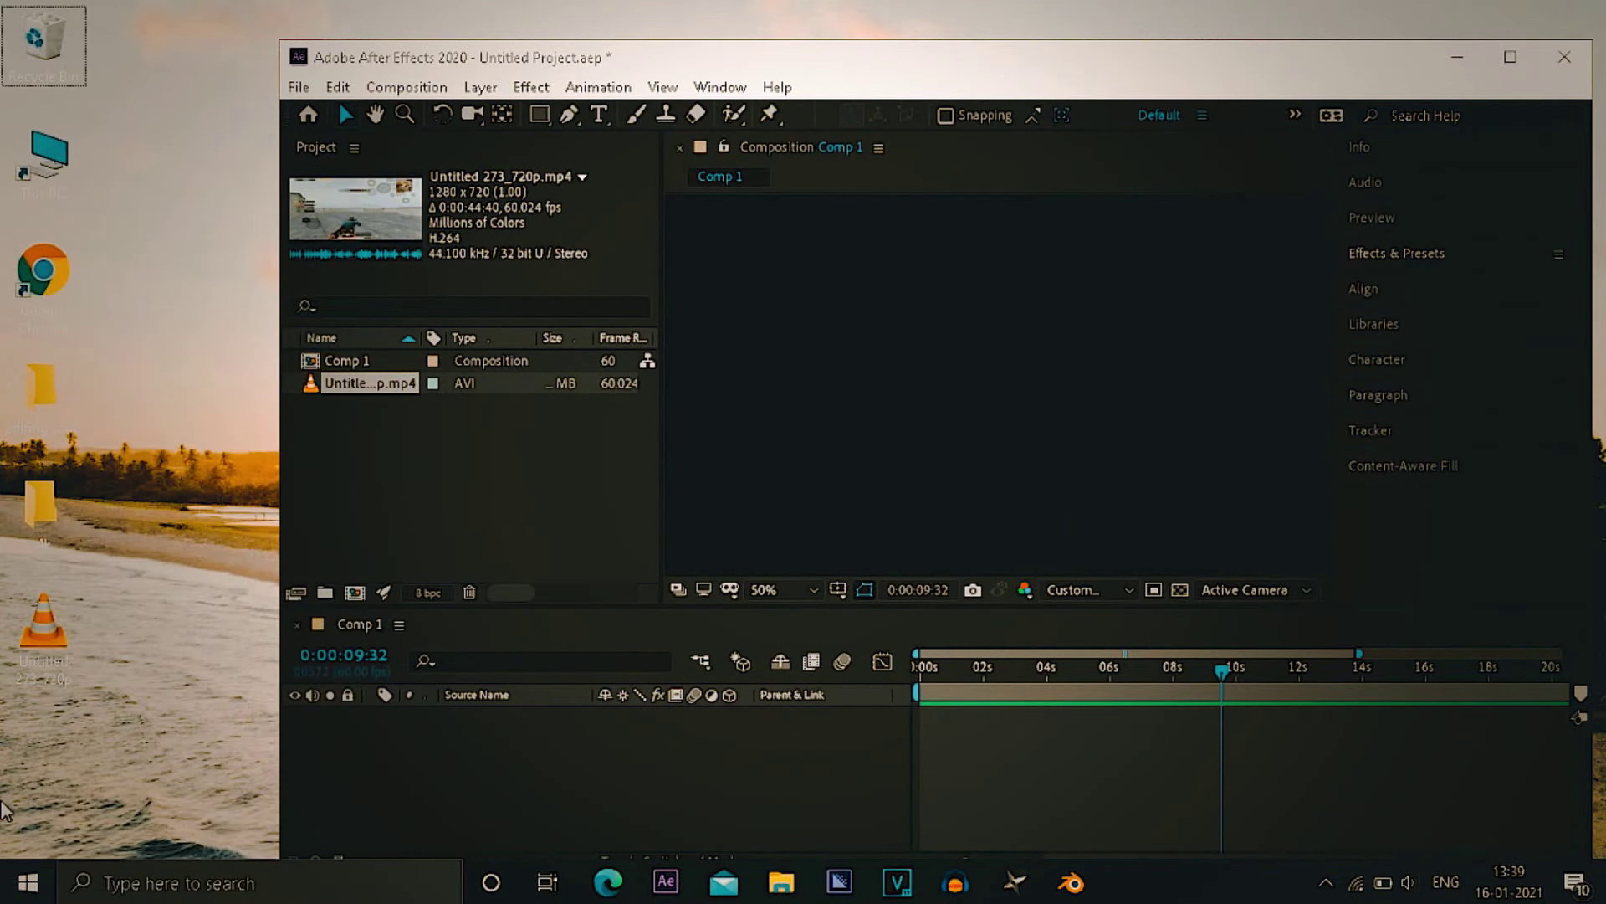
pyautogui.press('super+r')
pyautogui.press('BackSpace')
pyautogui.write('app')
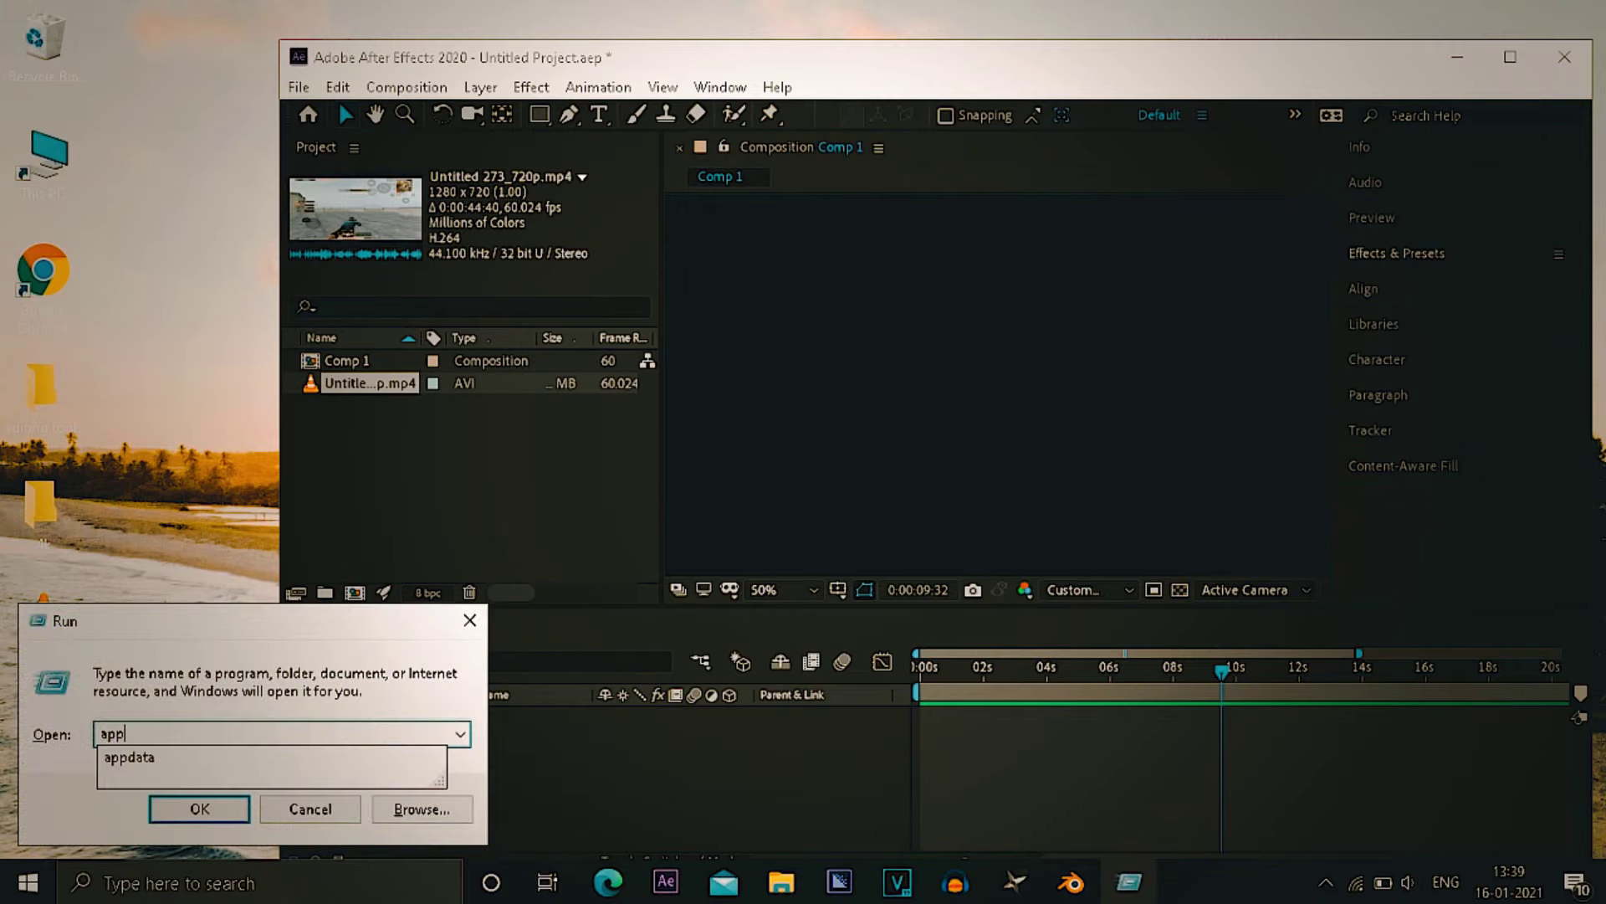
pyautogui.press('Escape')
pyautogui.press('Escape')
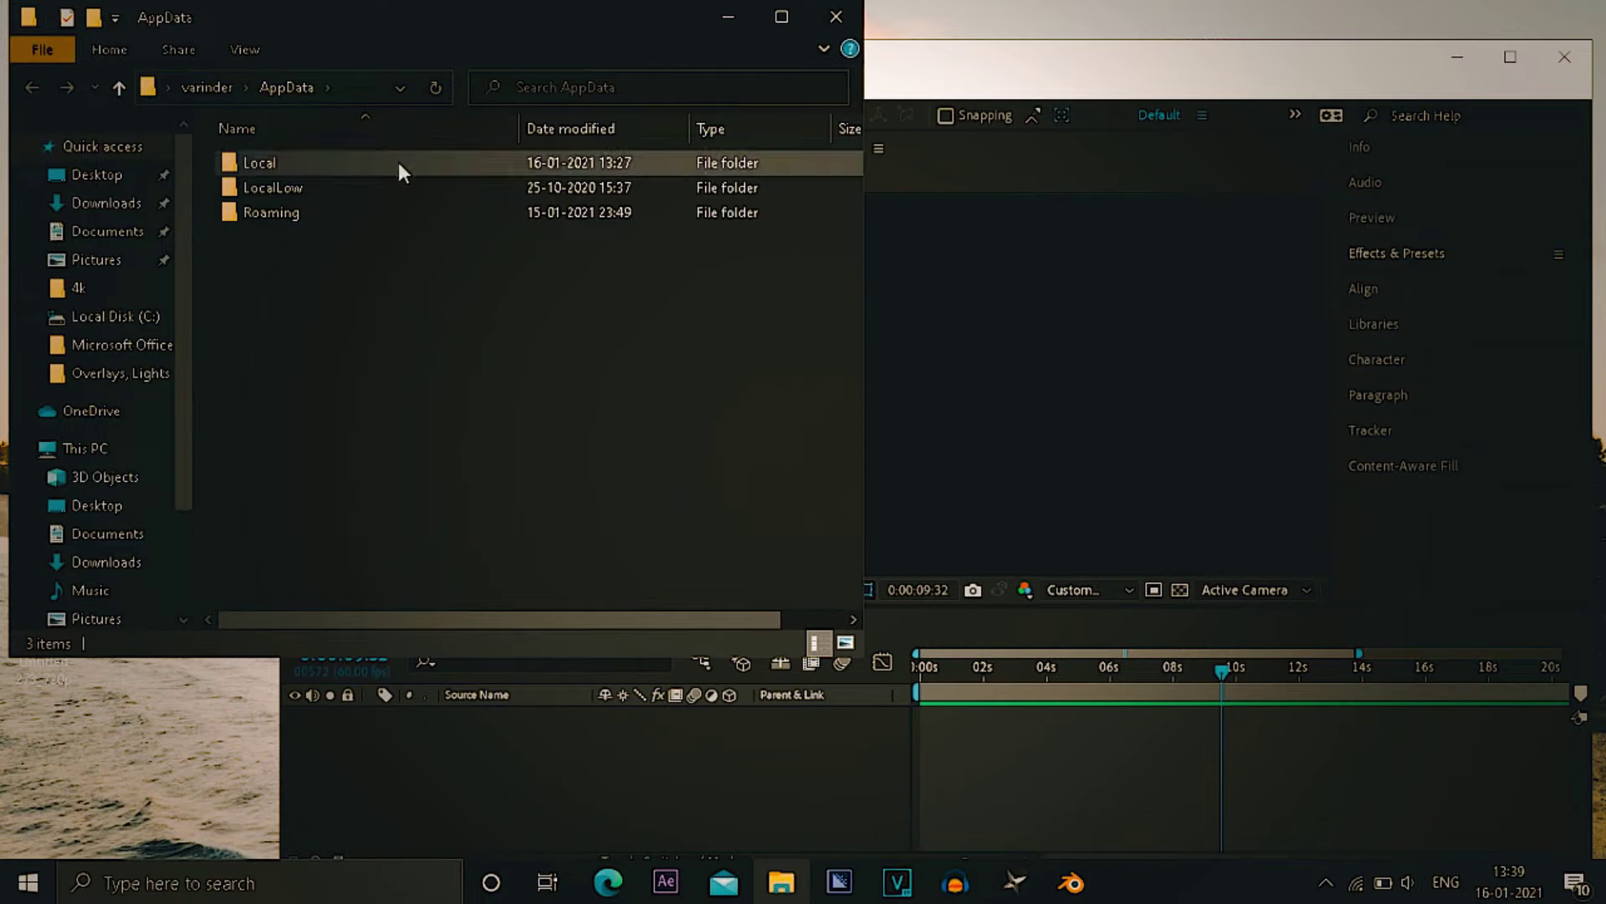
# - Look through the Adobe folders under AppData's Local and LocalLow
pyautogui.doubleClick(398, 162)
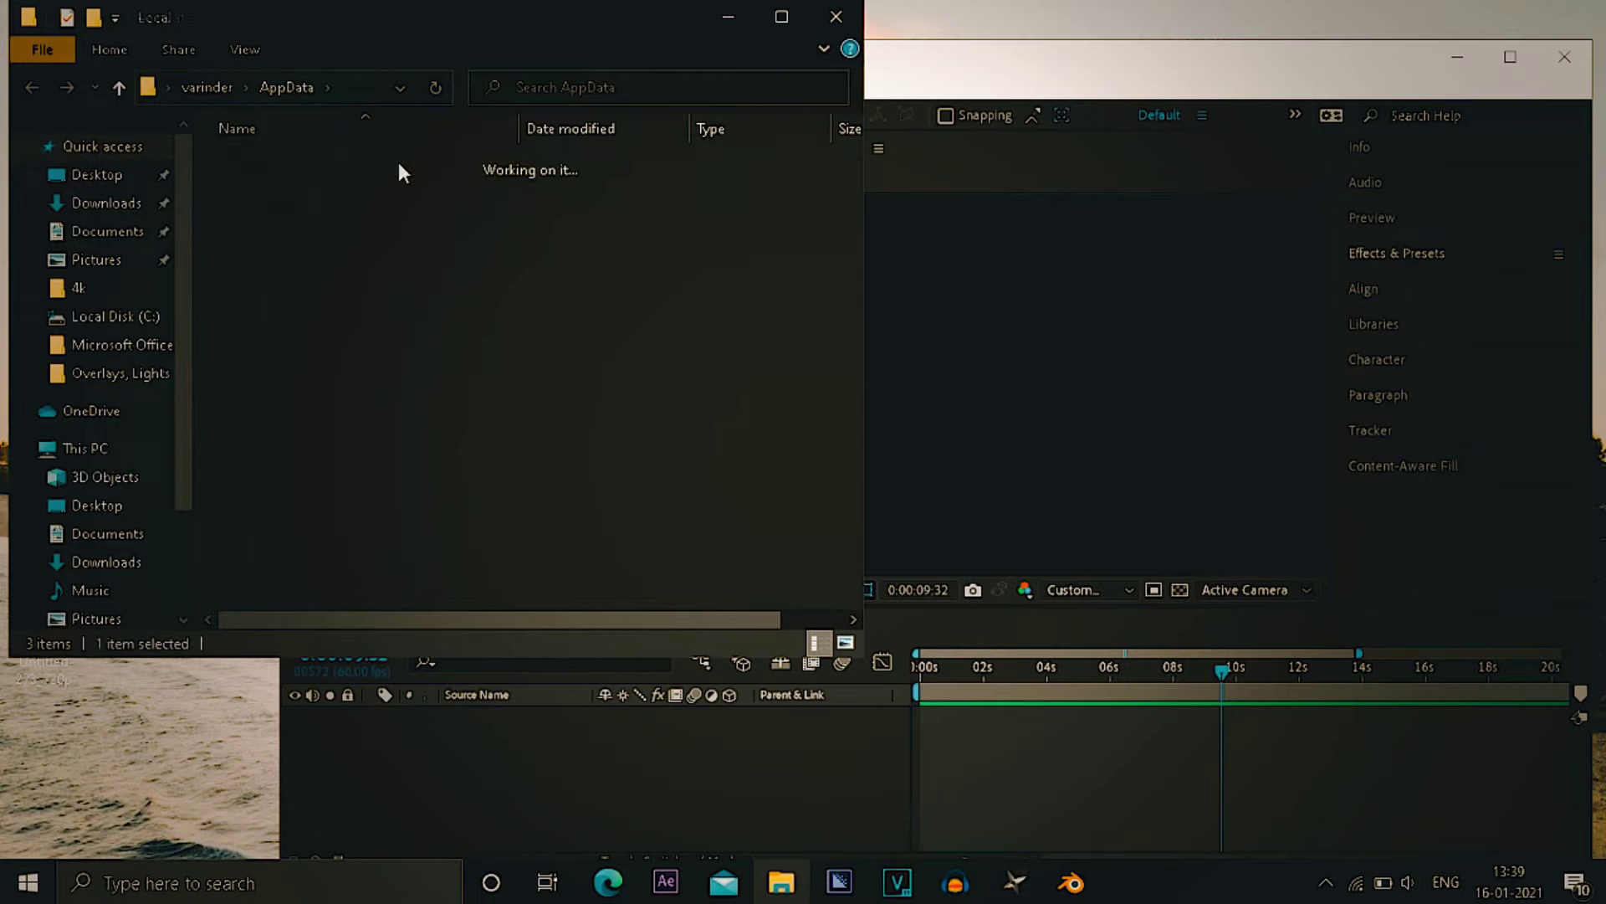
pyautogui.doubleClick(399, 162)
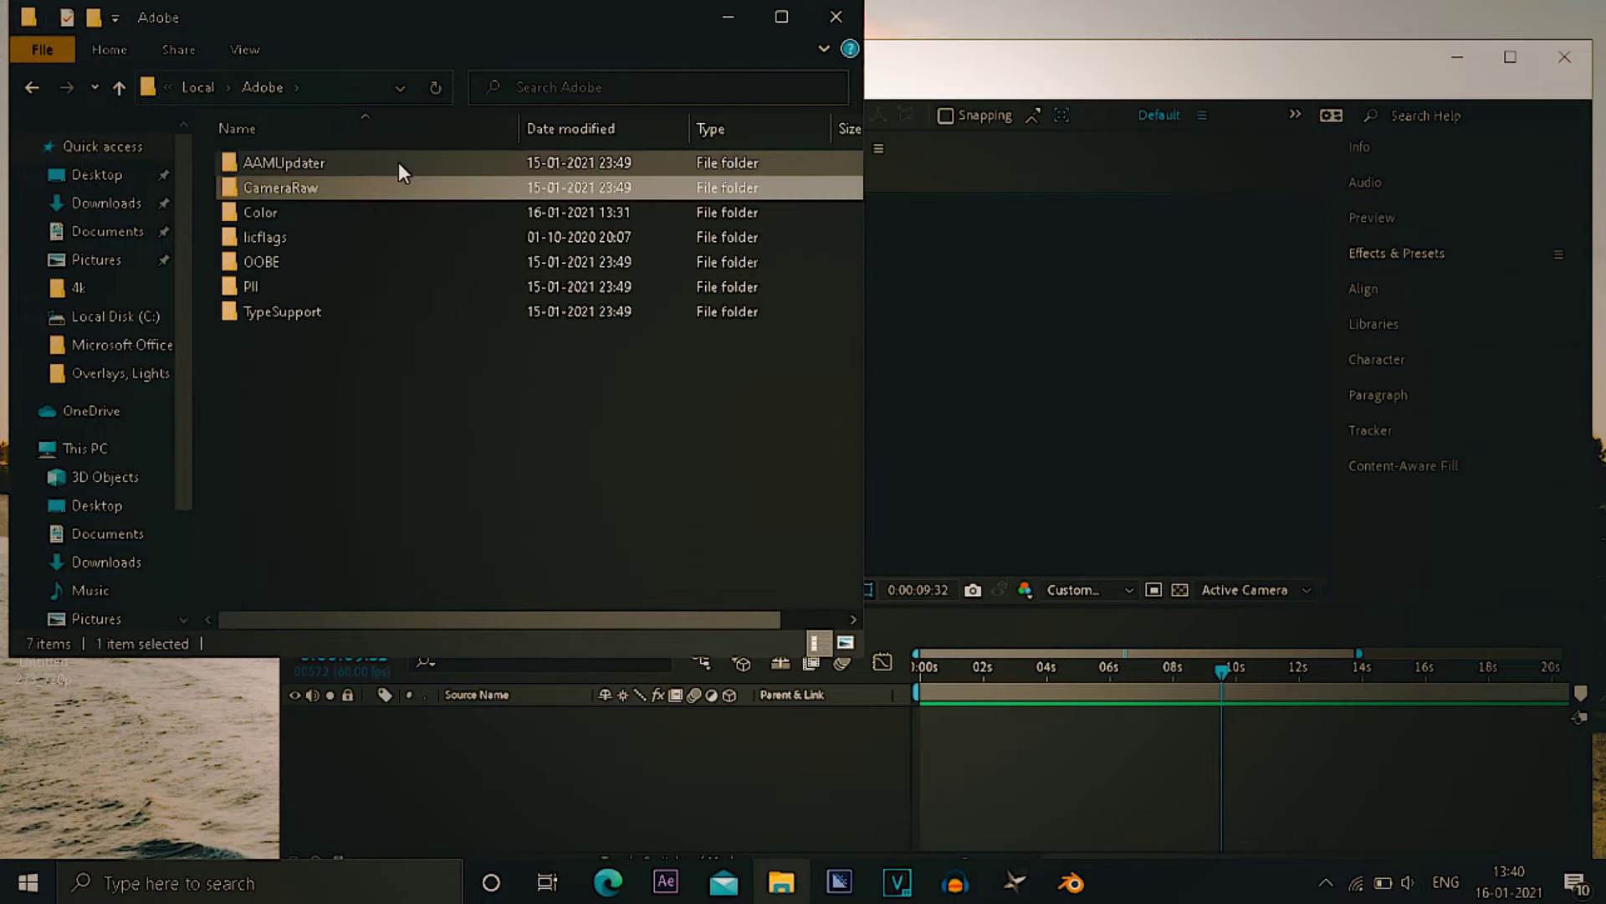
pyautogui.press('BackSpace')
pyautogui.press('BackSpace')
pyautogui.press('Down')
pyautogui.press('Return')
pyautogui.press('Down')
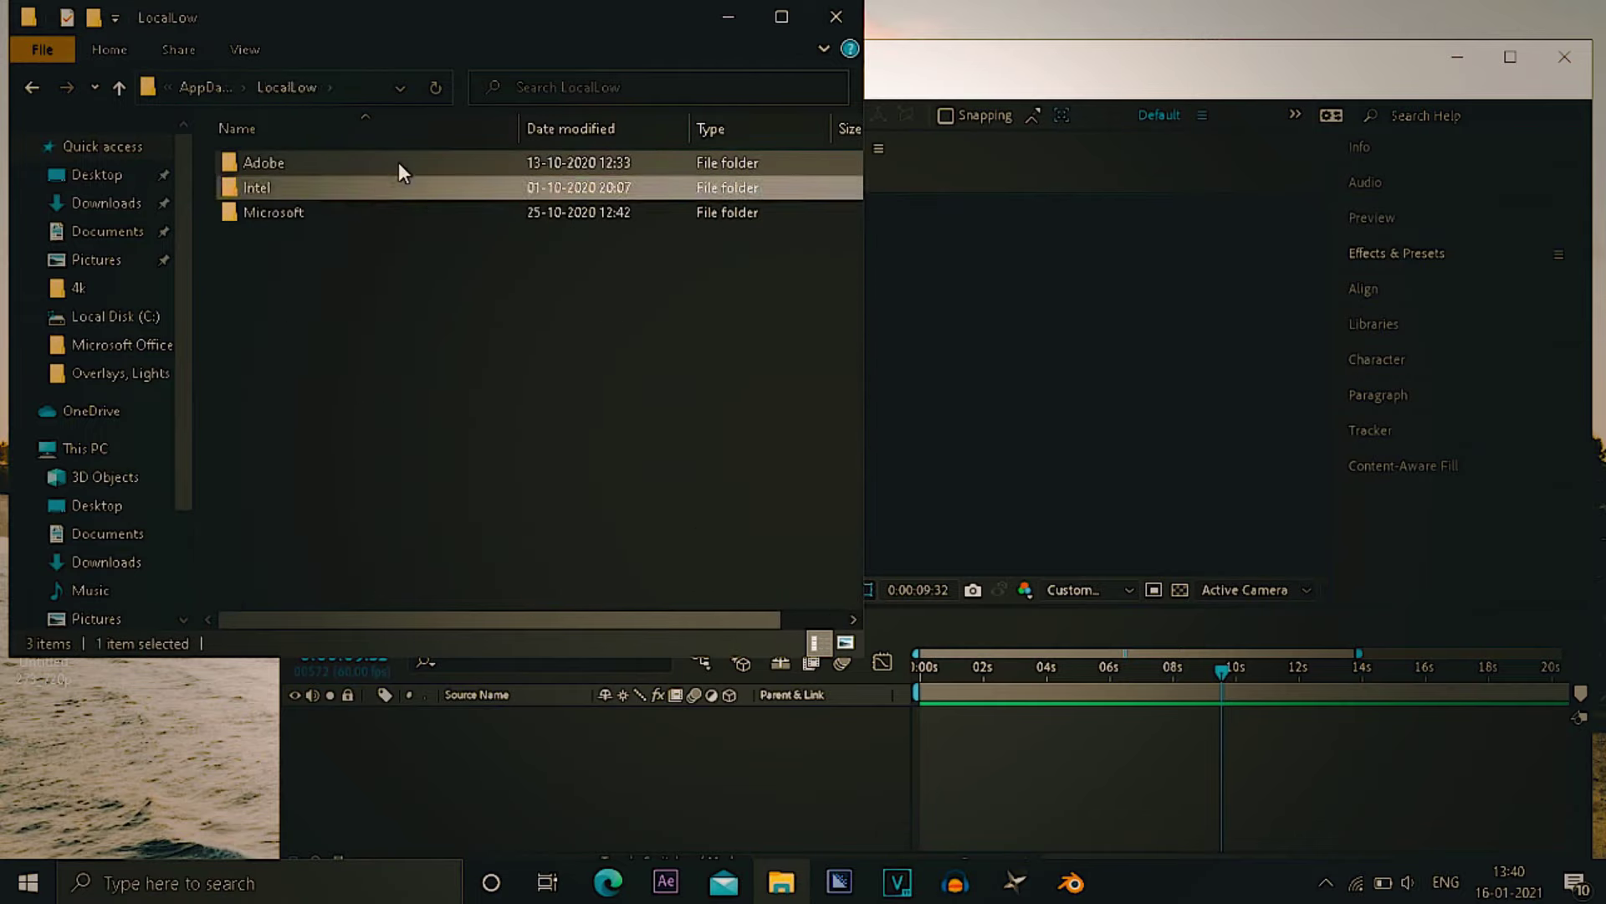
pyautogui.press('Up')
pyautogui.press('Return')
pyautogui.press('BackSpace')
pyautogui.press('BackSpace')
# - Navigate to Roaming\Adobe\After Effects\17.0, the preferences folder
pyautogui.press('Down')
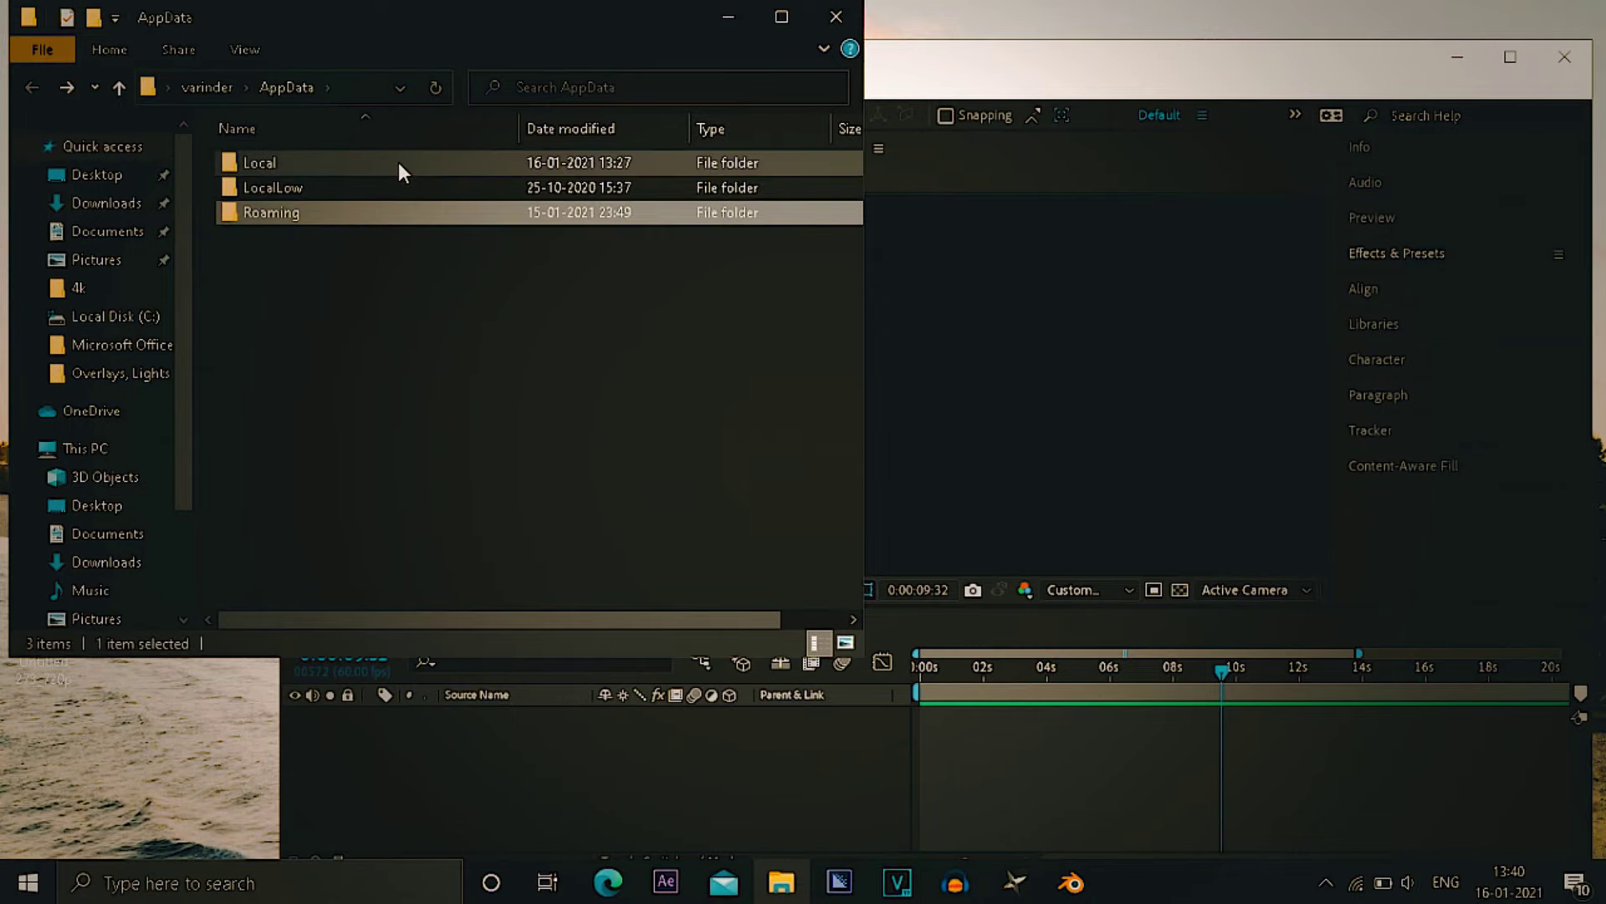
pyautogui.press('Return')
pyautogui.press('Down')
pyautogui.press('Up')
pyautogui.press('Return')
pyautogui.press('Down')
pyautogui.press('Down')
pyautogui.press('Down')
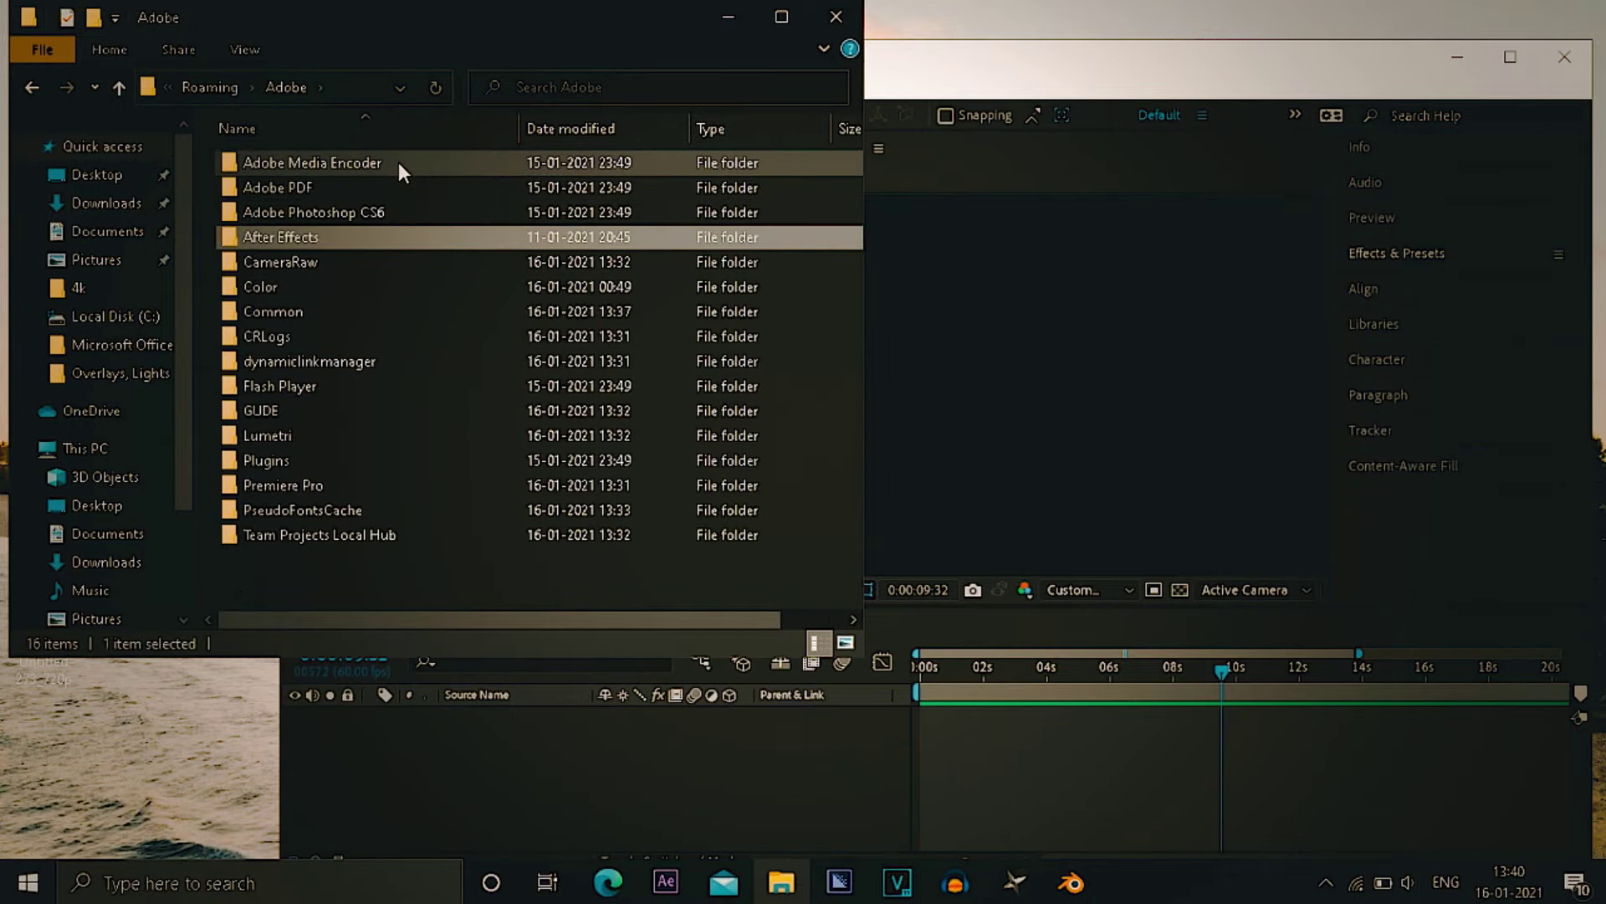
pyautogui.press('Down')
pyautogui.press('Down')
pyautogui.press('Up')
pyautogui.press('Up')
pyautogui.press('Up')
pyautogui.press('Up')
pyautogui.press('Down')
pyautogui.press('Return')
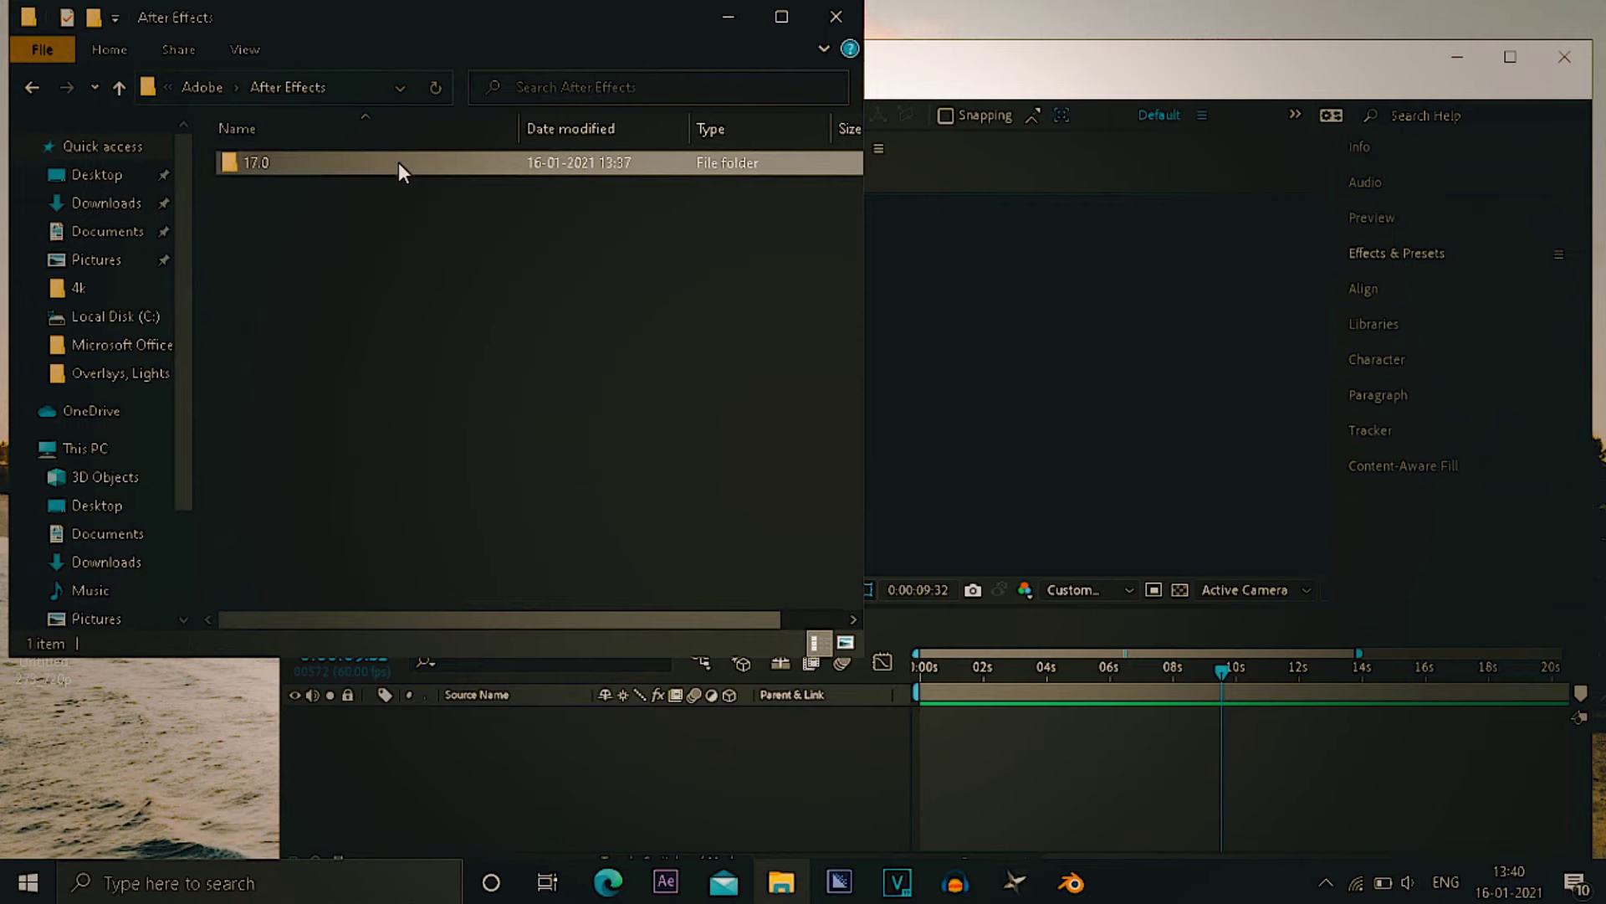
pyautogui.press('Return')
# - Browse the 17.0 preference files, including the Scripts\Startup subfolder
pyautogui.press('Down')
pyautogui.press('Down')
pyautogui.press('Down')
pyautogui.press('Down')
pyautogui.press('Down')
pyautogui.press('Down')
pyautogui.press('Down')
pyautogui.press('Down')
pyautogui.press('Down')
pyautogui.press('Down')
pyautogui.press('Down')
pyautogui.press('Down')
pyautogui.press('Down')
pyautogui.press('Down')
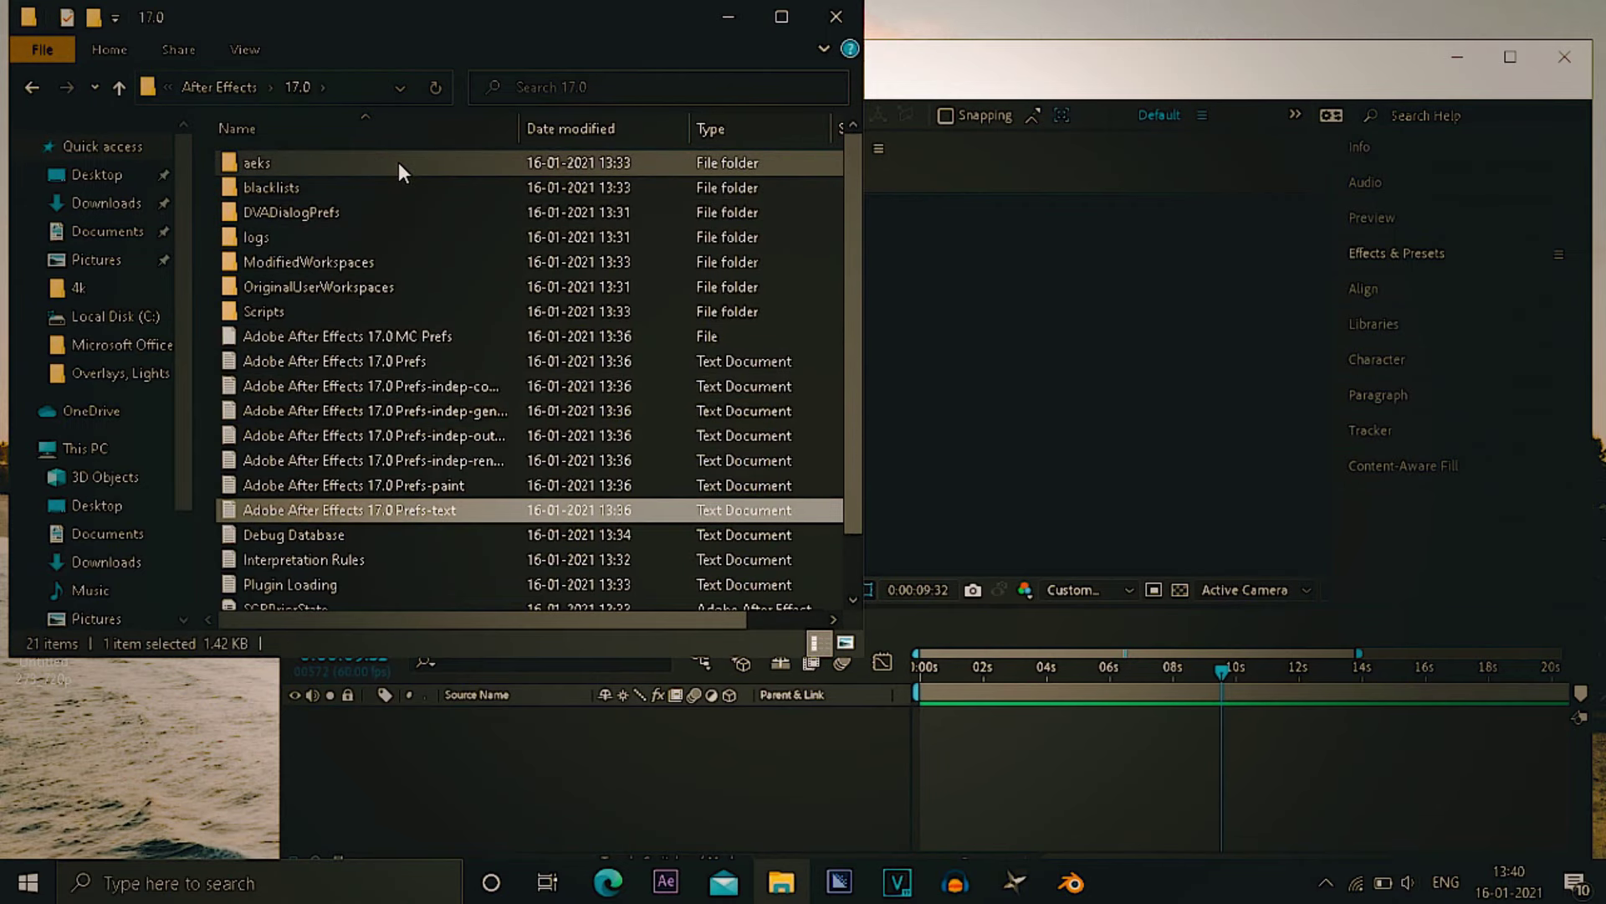
pyautogui.press('Down')
pyautogui.scroll(-1, 398, 162)
pyautogui.press('Down')
pyautogui.press('Down')
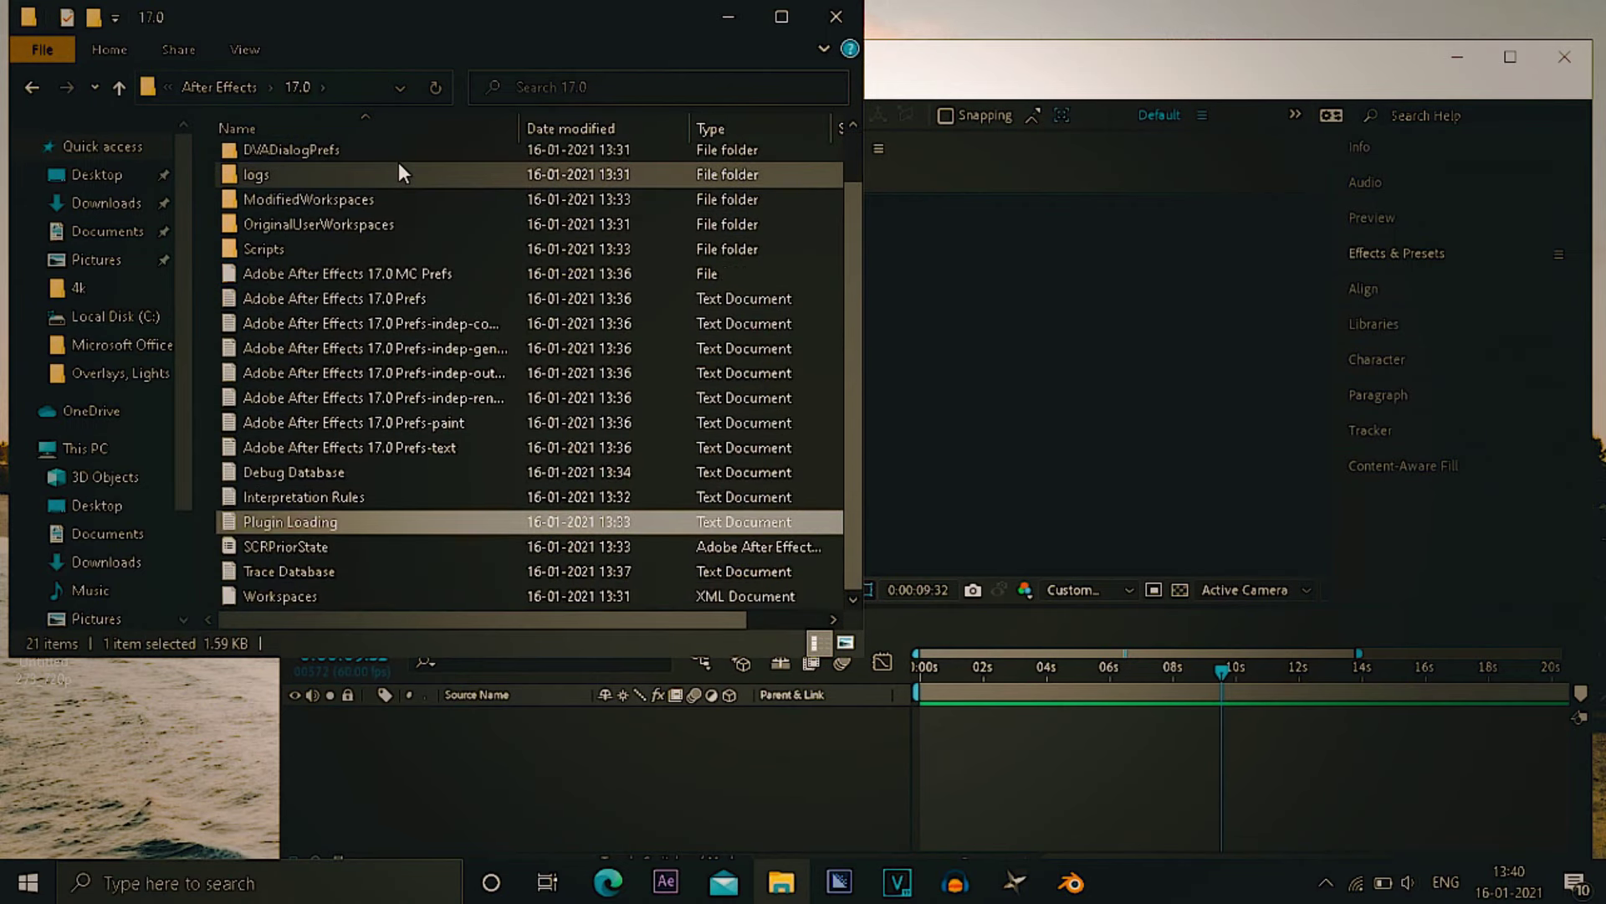
pyautogui.press('Down')
pyautogui.press('Up')
pyautogui.press('Up')
pyautogui.press('Down')
pyautogui.press('Down')
pyautogui.press('Down')
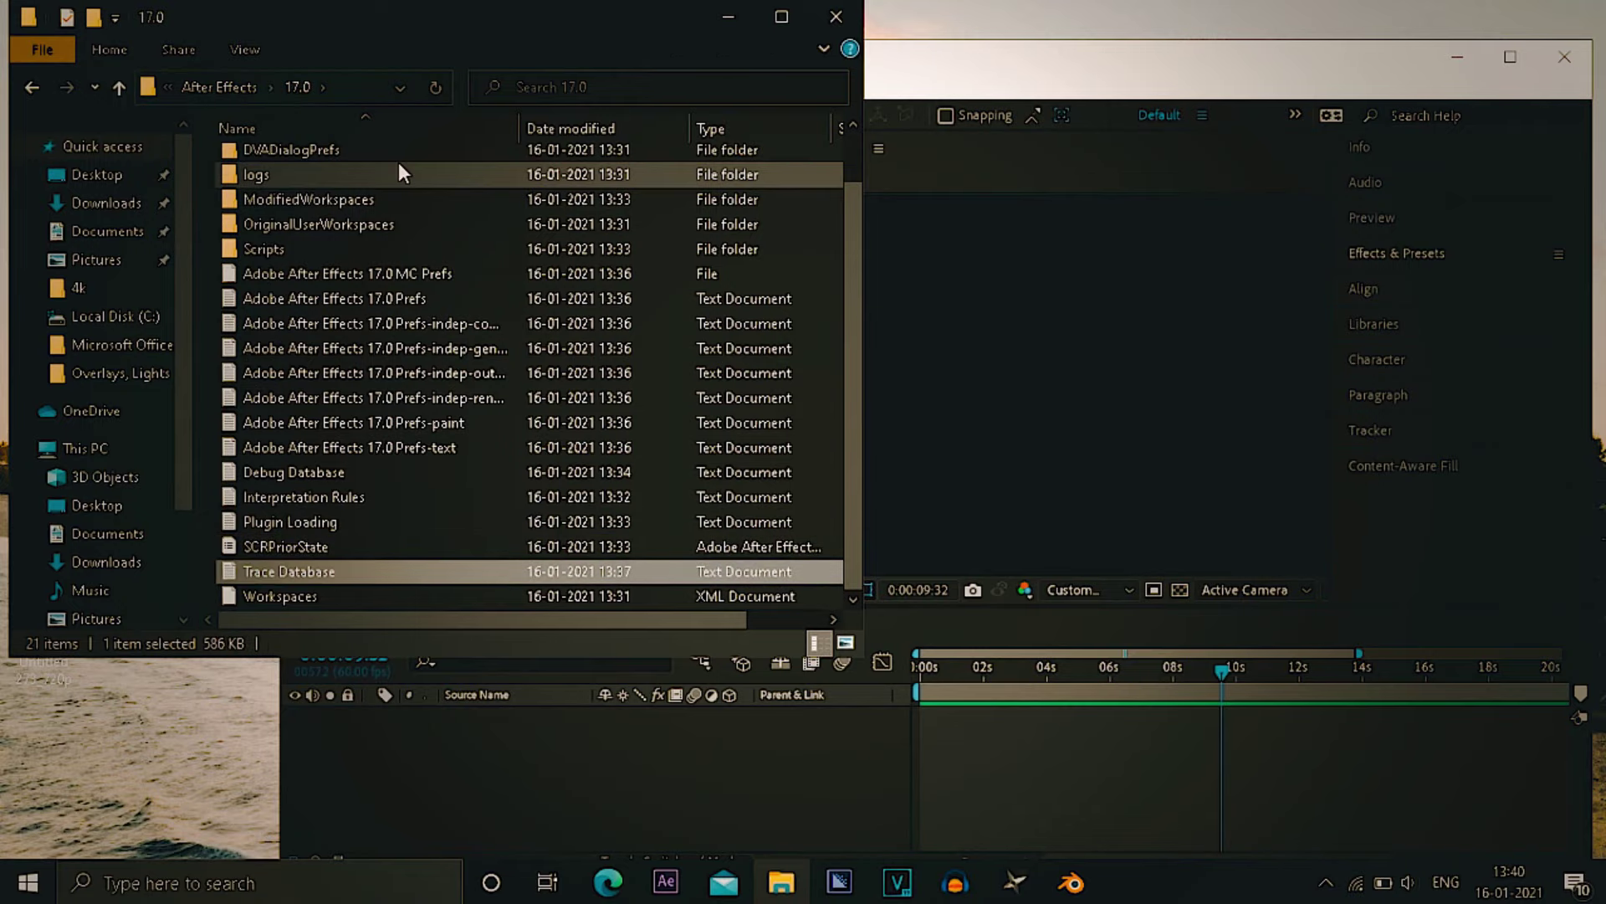
pyautogui.press('Down')
pyautogui.press('Up')
pyautogui.press('Up')
pyautogui.press('Up')
pyautogui.press('Up')
pyautogui.press('Up')
pyautogui.press('Up')
pyautogui.press('Up')
pyautogui.press('Up')
pyautogui.press('Up')
pyautogui.press('Up')
pyautogui.press('Up')
pyautogui.press('Up')
pyautogui.press('Up')
pyautogui.press('Up')
pyautogui.press('Return')
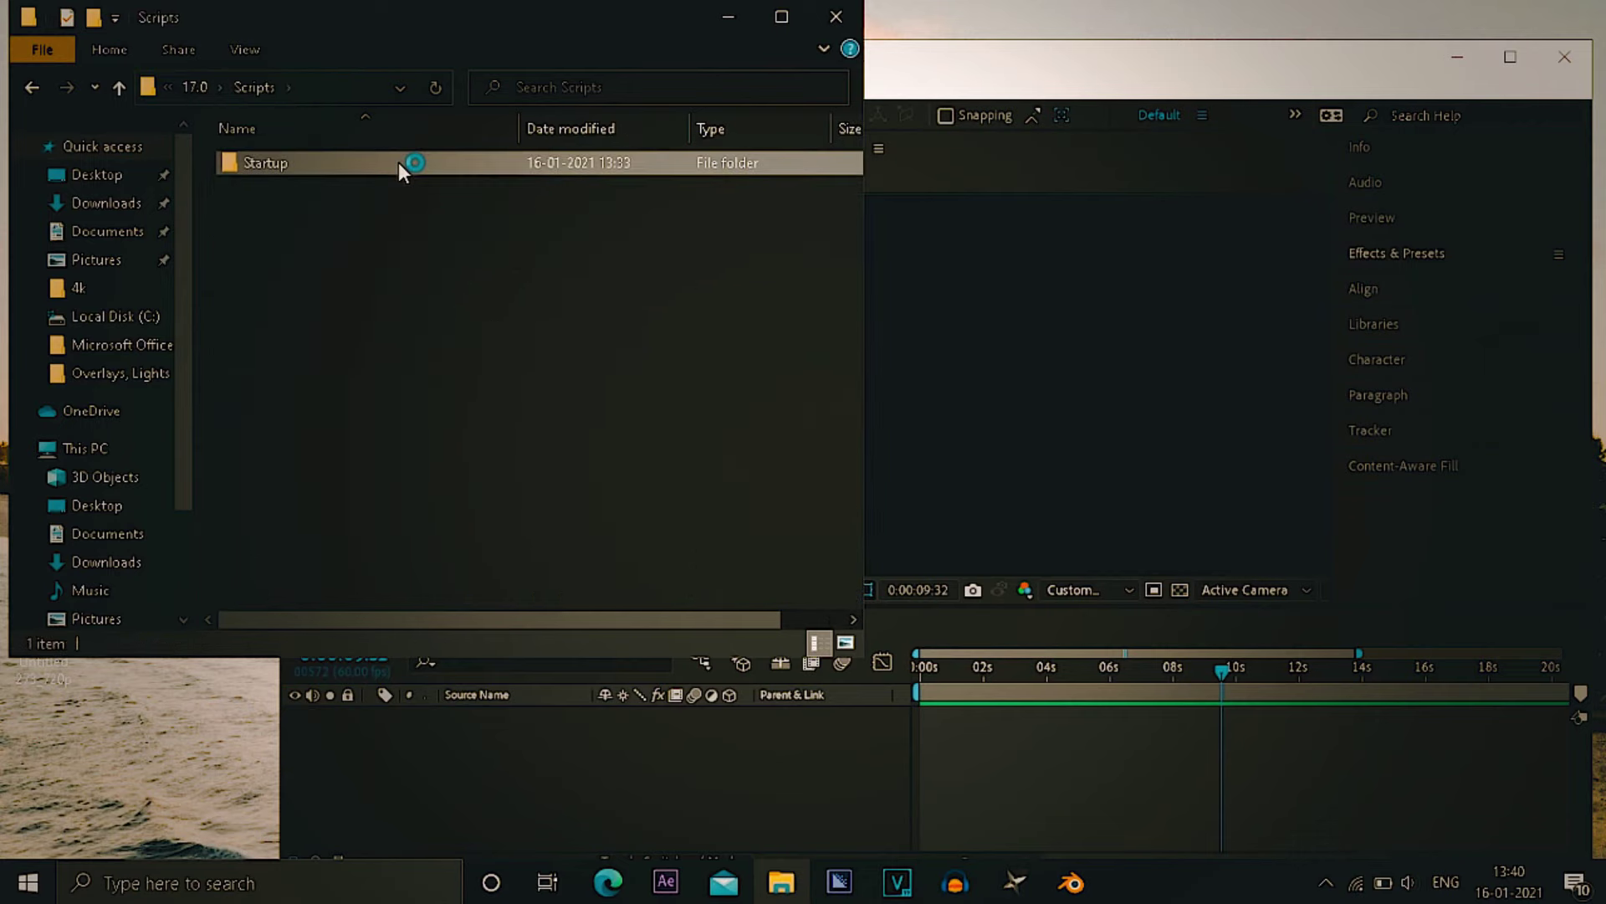
pyautogui.press('Return')
pyautogui.press('BackSpace')
pyautogui.press('BackSpace')
pyautogui.press('BackSpace')
pyautogui.press('Return')
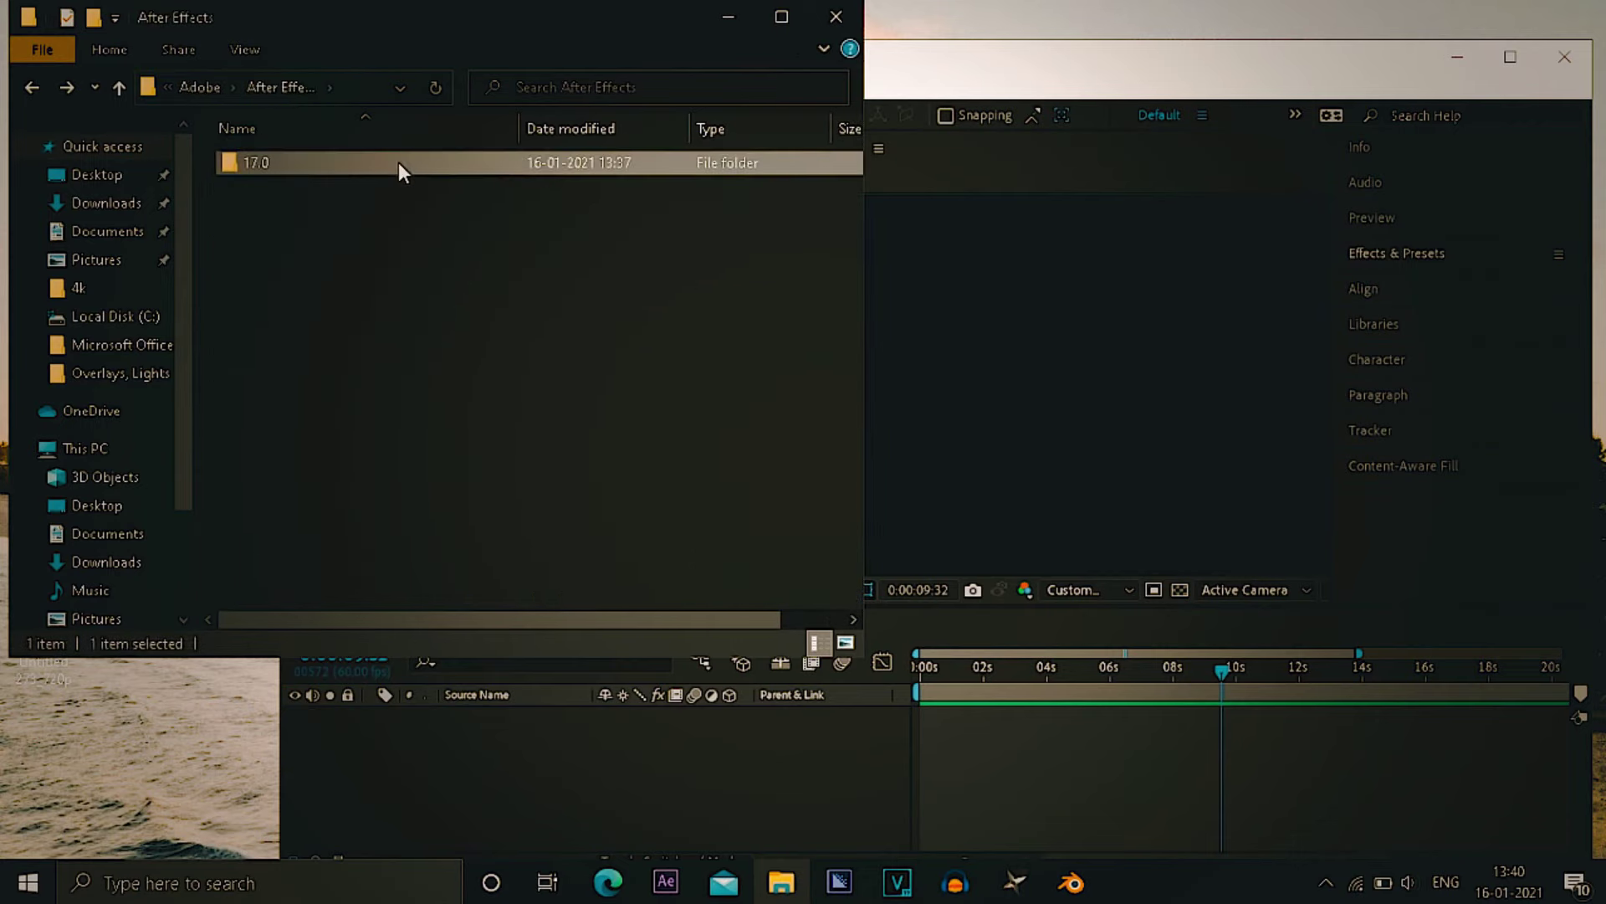
pyautogui.press('Down')
pyautogui.press('Down')
pyautogui.press('Down')
pyautogui.press('Down')
pyautogui.press('Down')
pyautogui.press('Down')
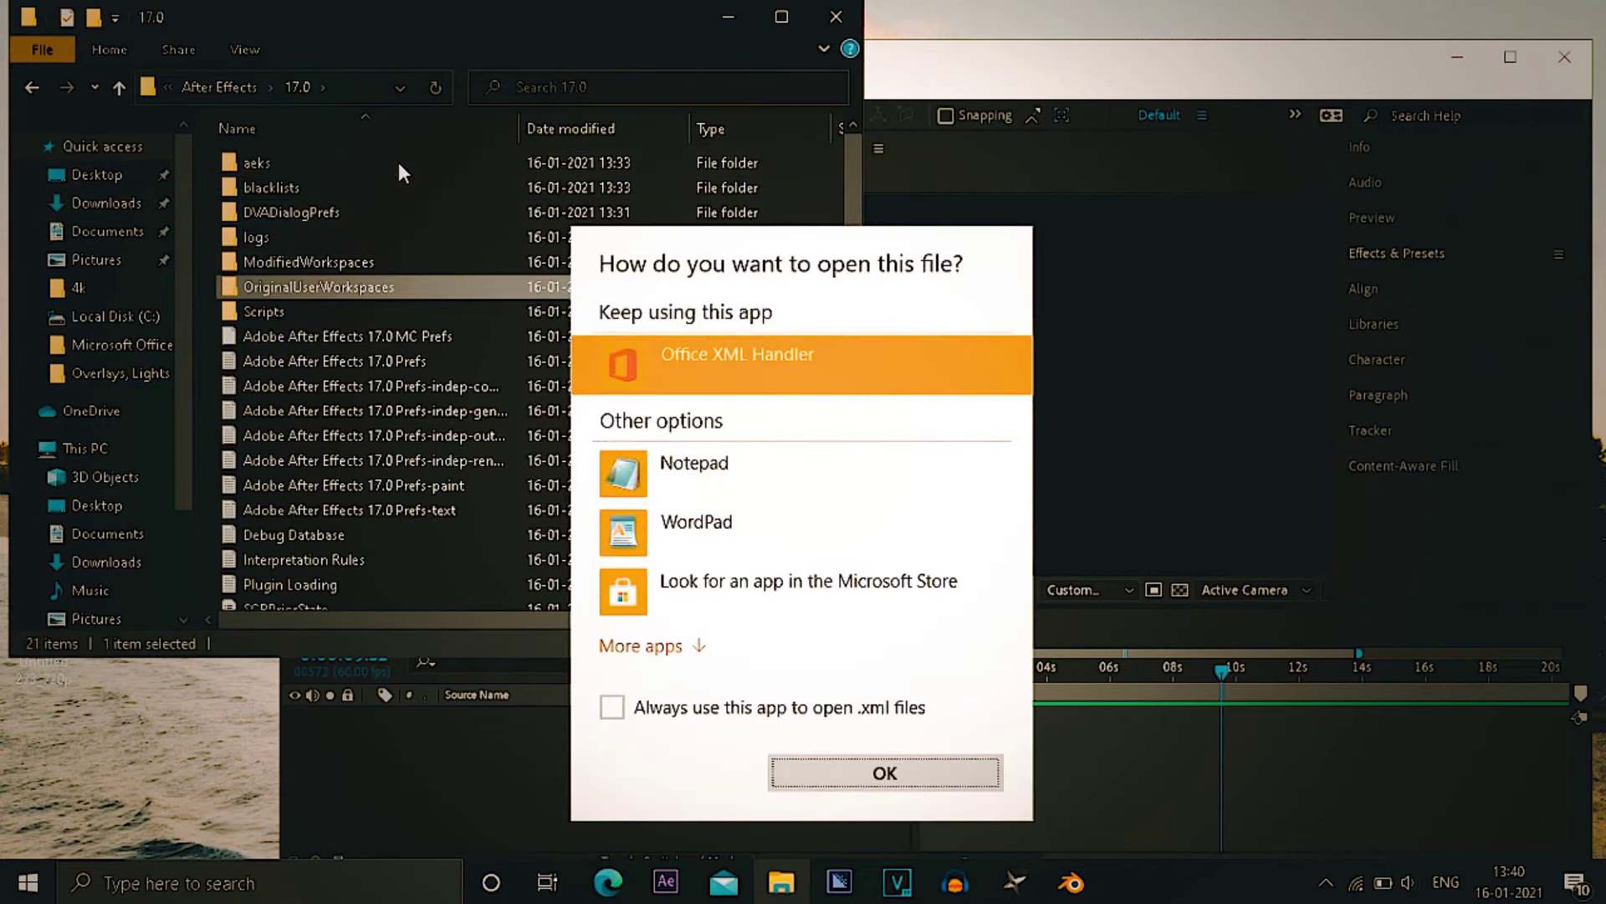
# - Close File Explorer and maximize After Effects
pyautogui.press('Escape')
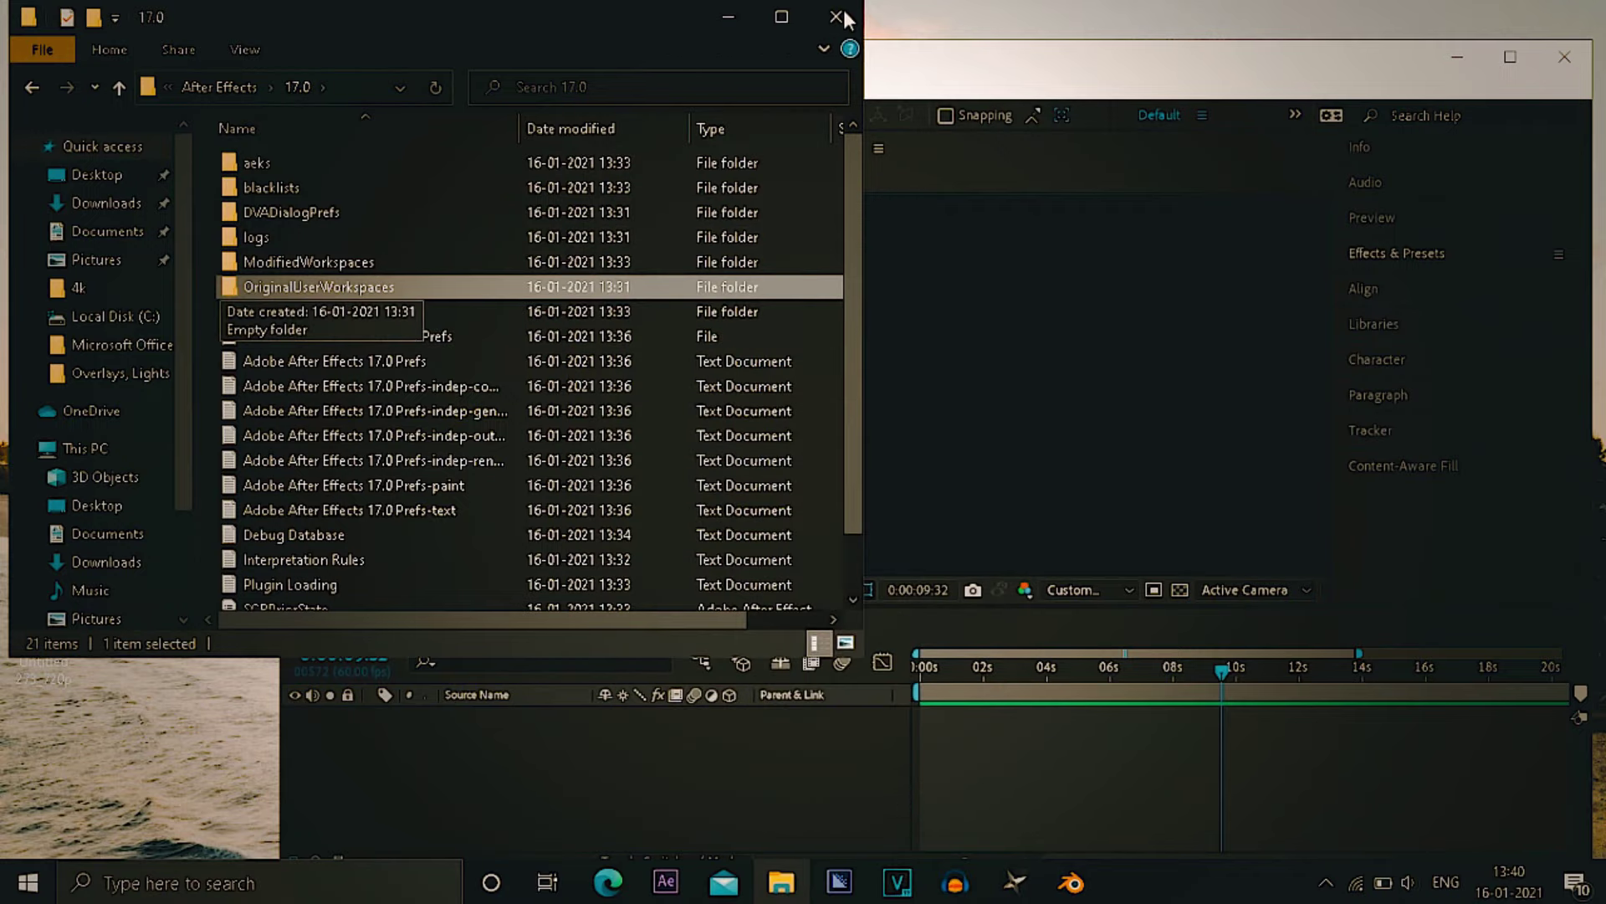
pyautogui.click(836, 17)
pyautogui.doubleClick(915, 59)
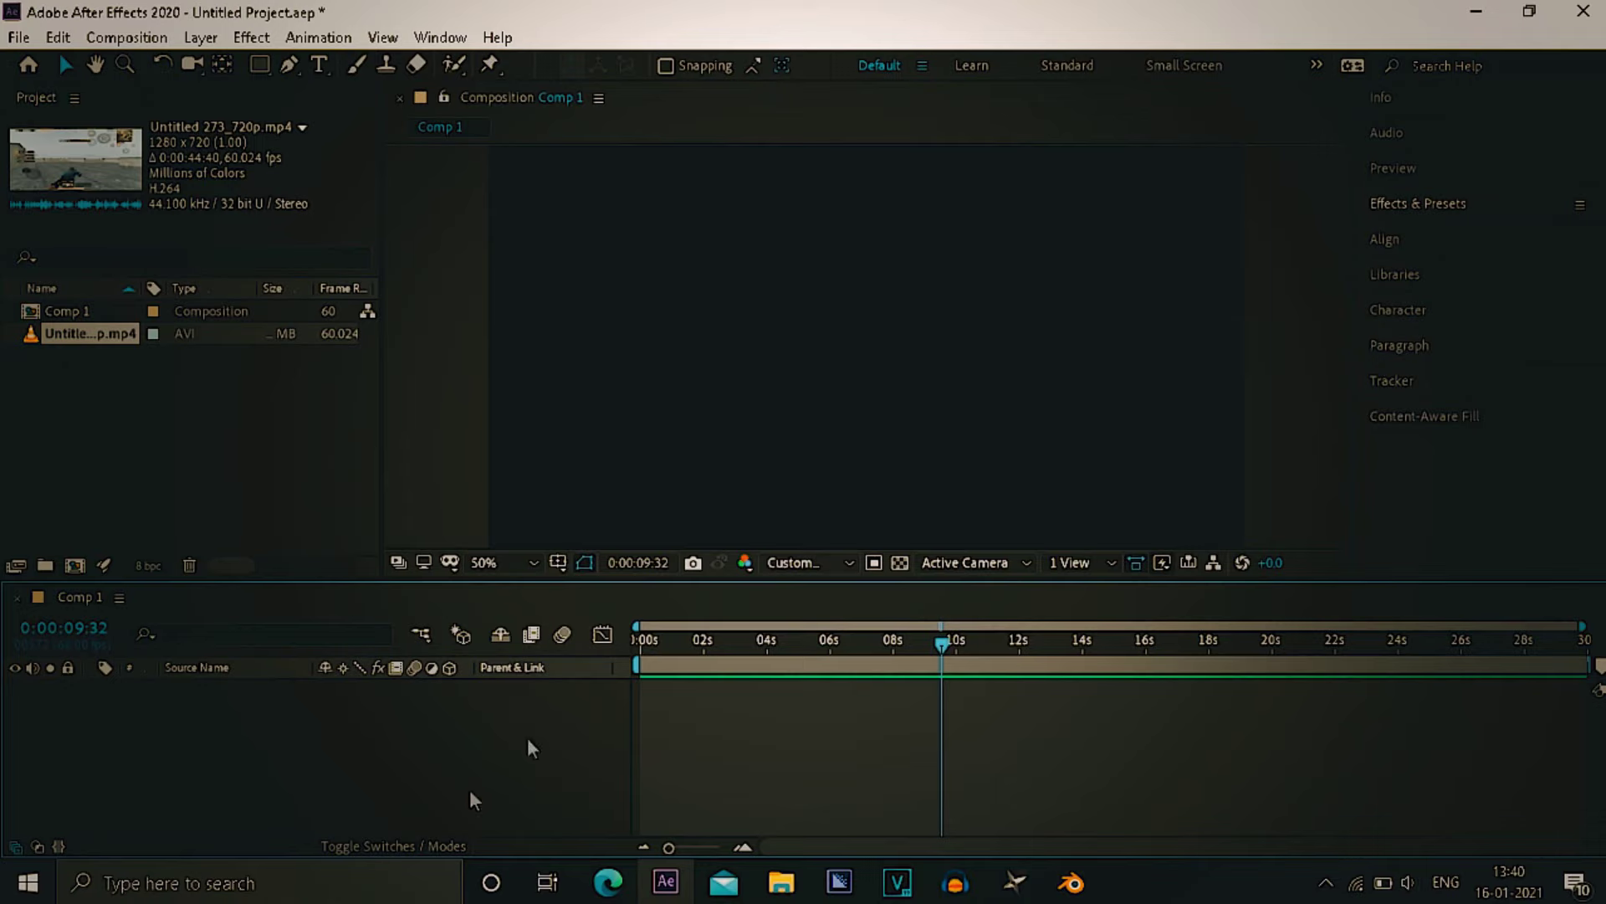
# - Quit After Effects without saving and refresh the desktop
pyautogui.click(1584, 11)
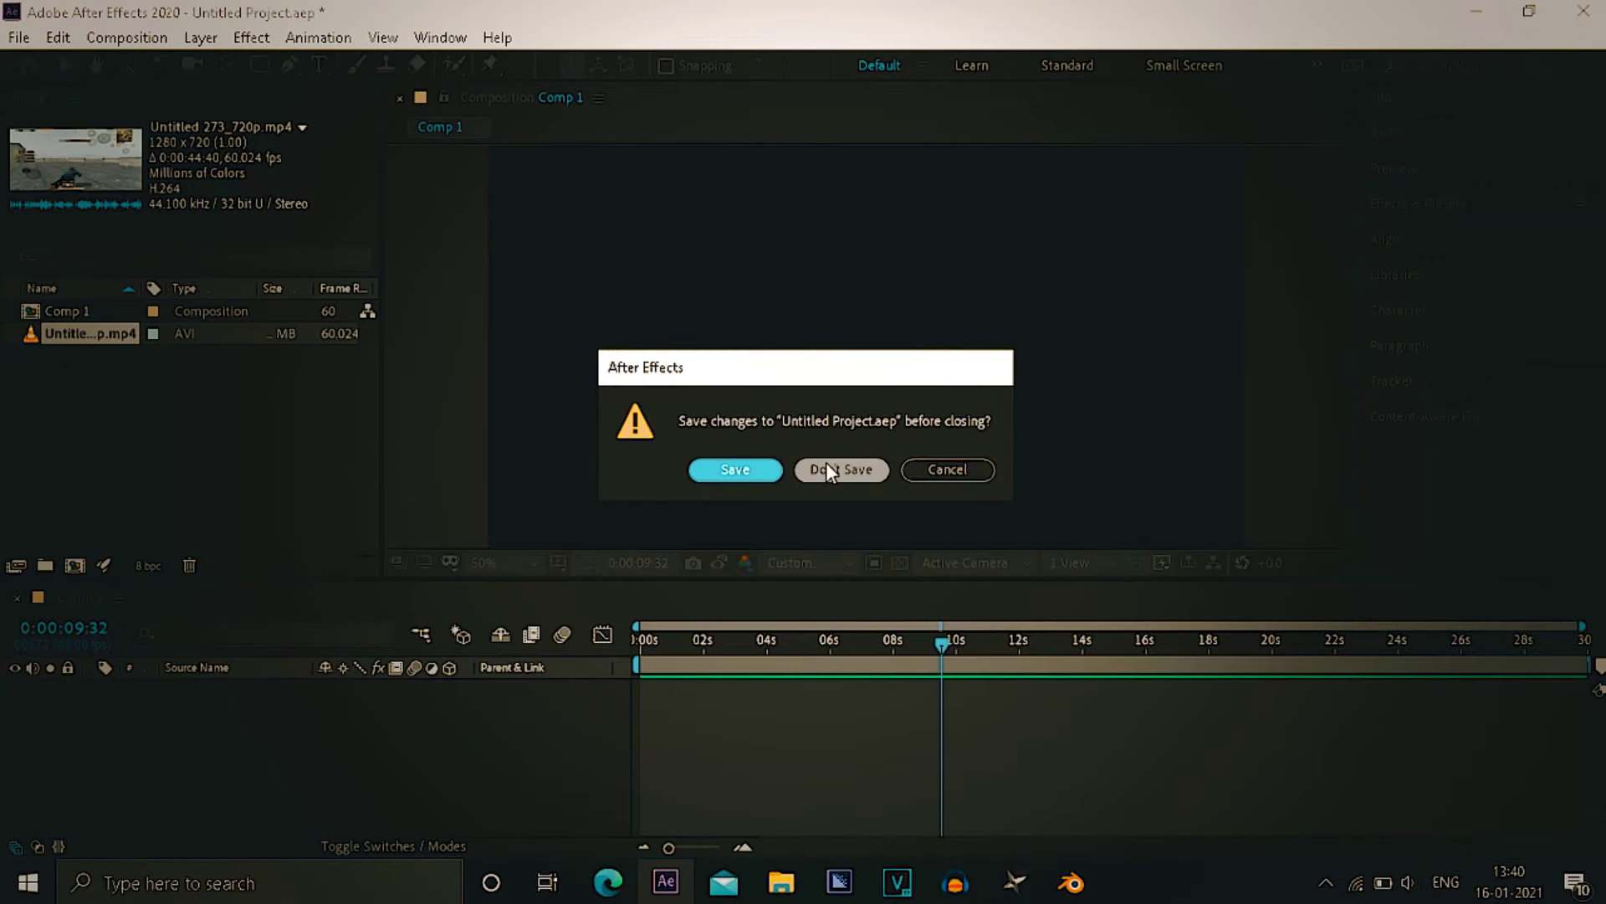
pyautogui.click(826, 468)
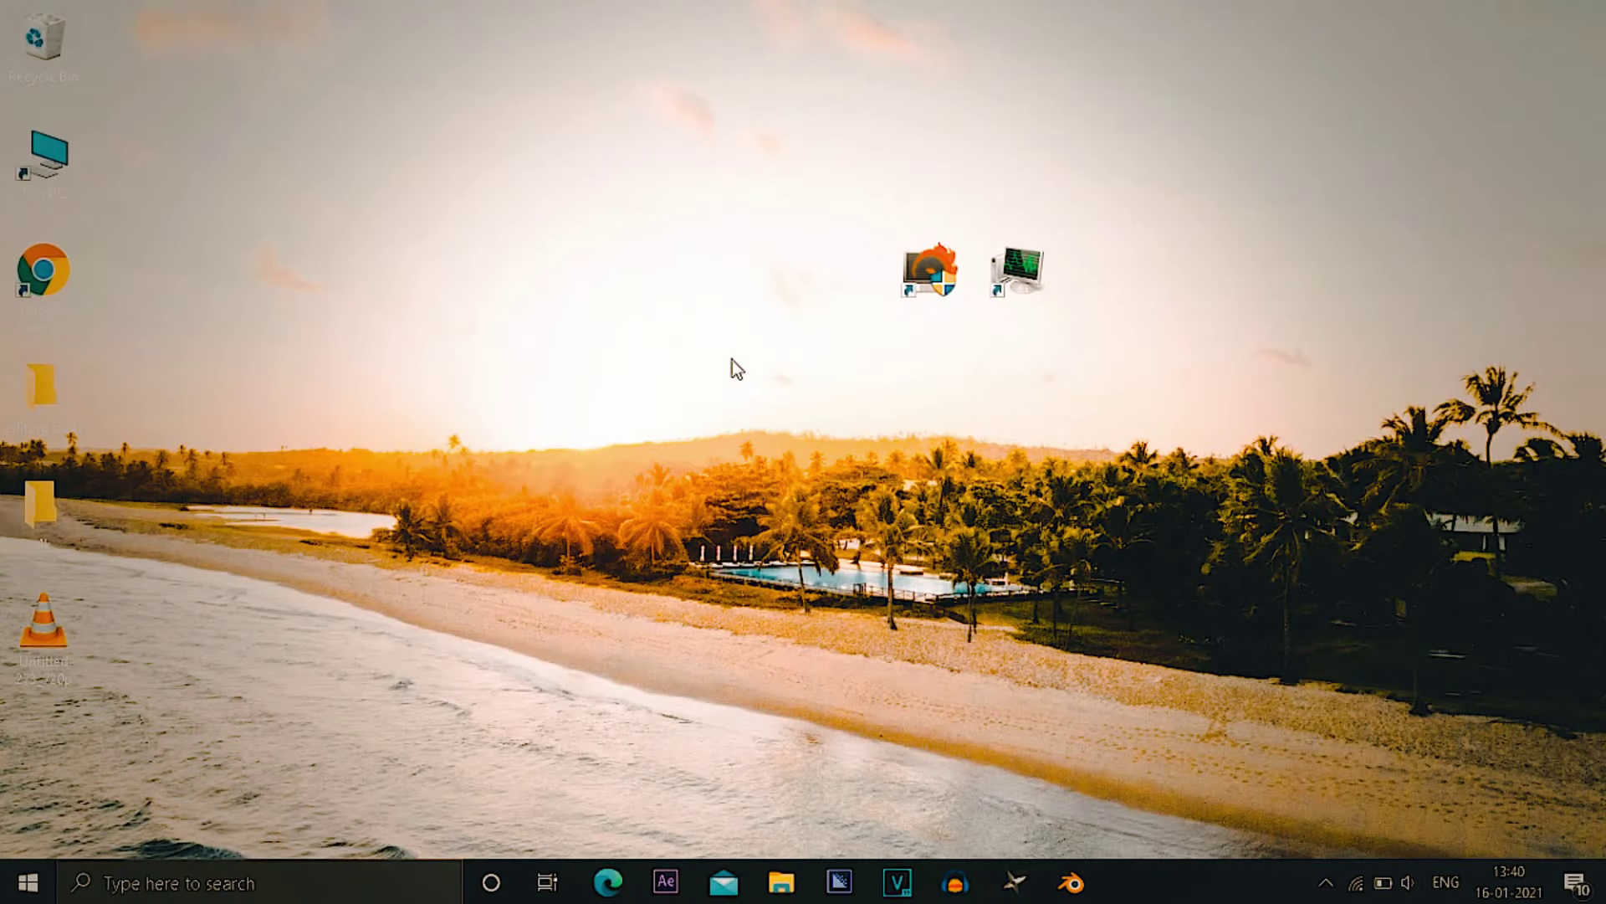
pyautogui.rightClick(732, 360)
pyautogui.click(836, 431)
# - Place QuickCPU above Process Hacker 2 at top-right, refresh, and open Task Manager
pyautogui.moveTo(927, 256); pyautogui.dragTo(1456, 117)
pyautogui.moveTo(1017, 269); pyautogui.dragTo(1558, 158)
pyautogui.moveTo(1461, 42); pyautogui.dragTo(1553, 54)
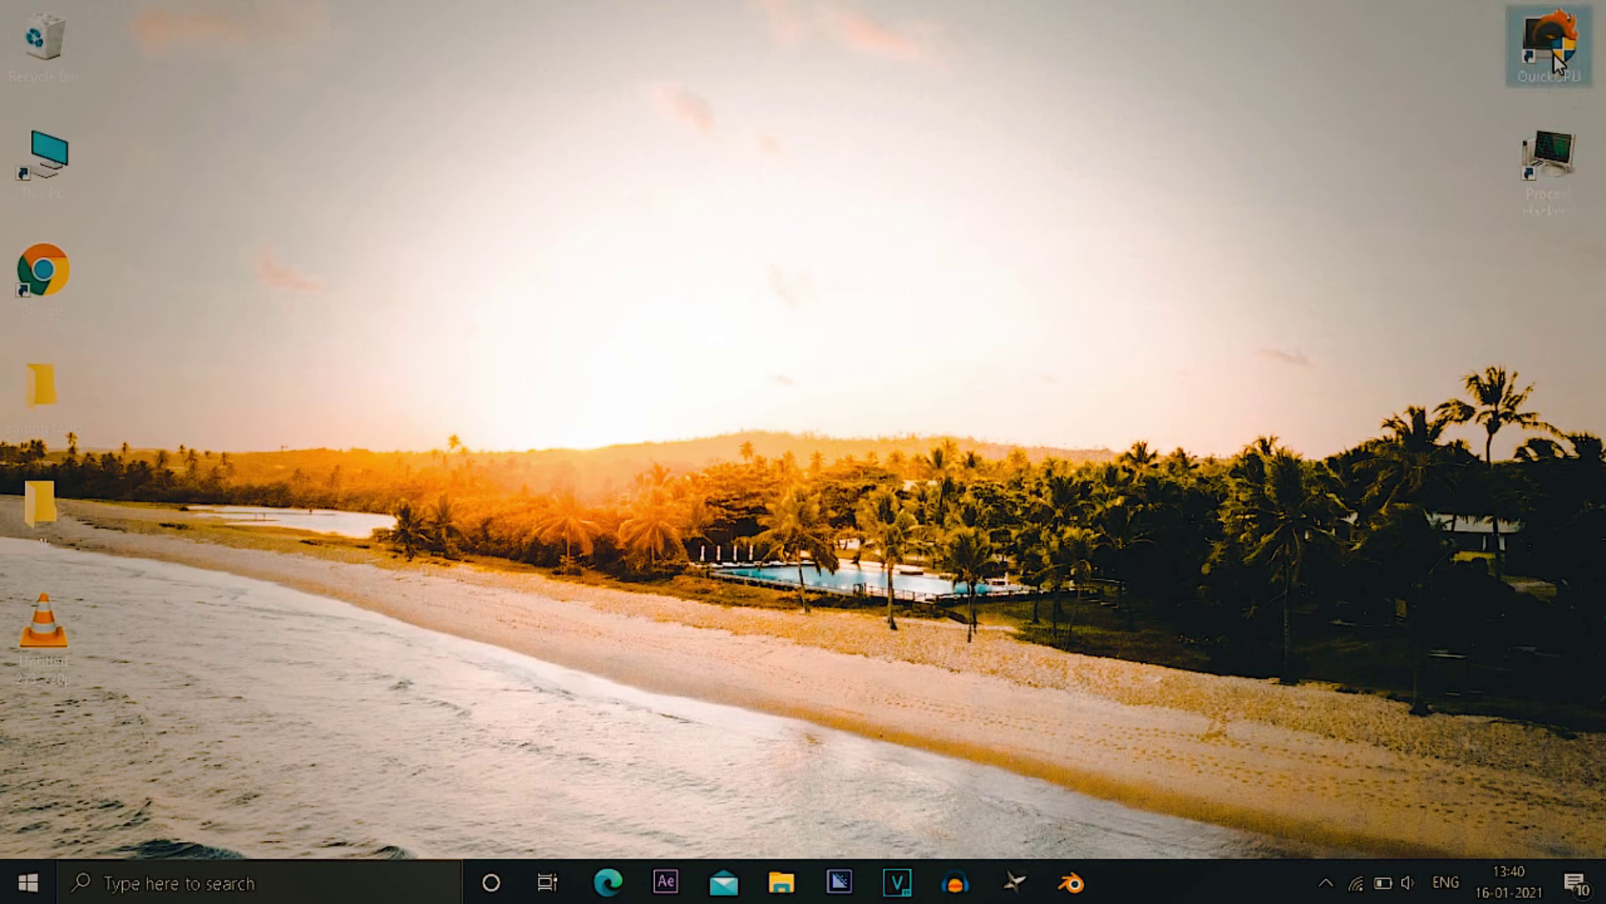
pyautogui.rightClick(1092, 293)
pyautogui.click(1207, 370)
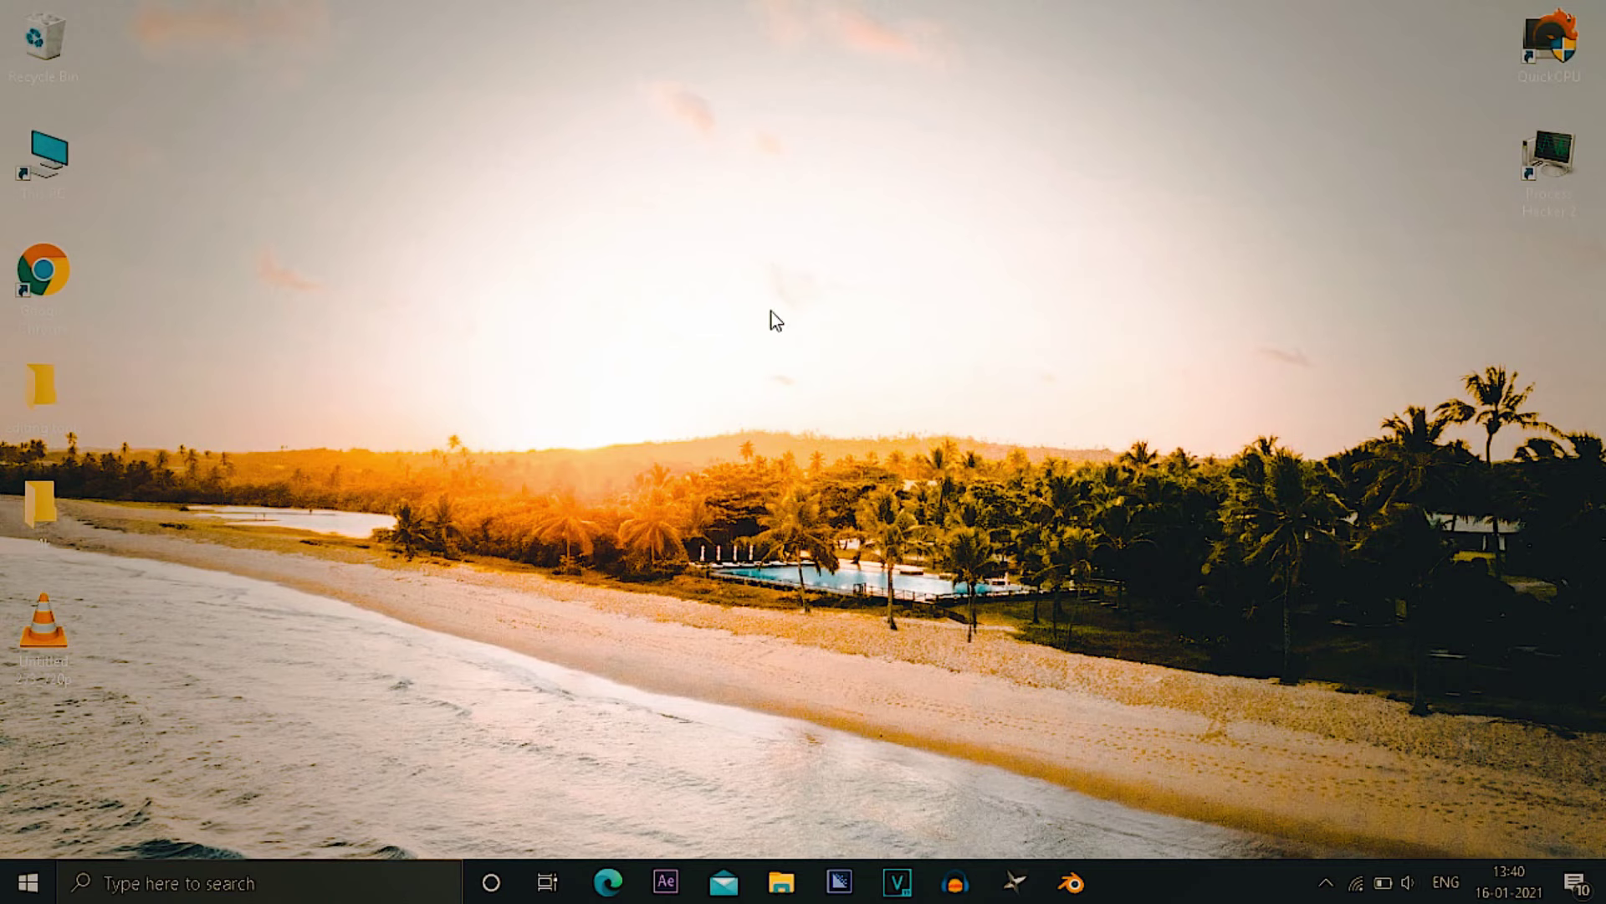
pyautogui.hotkey('ctrl', 'shift', 'Escape')
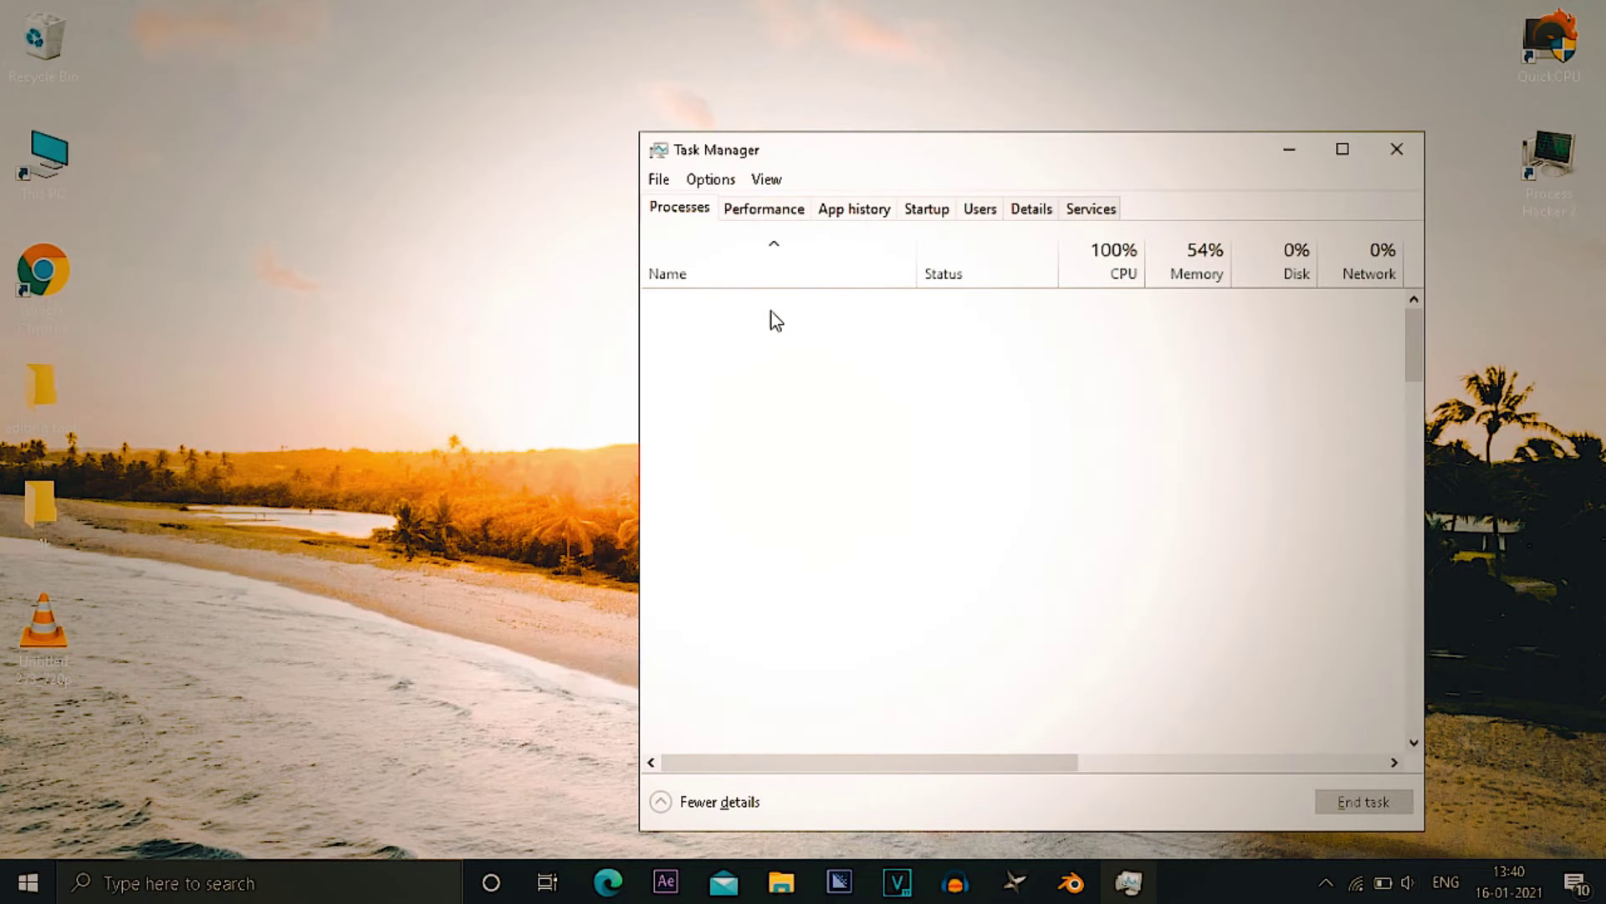
# - Sort Task Manager processes by memory, largest first, and browse the list
pyautogui.click(1192, 284)
pyautogui.click(1191, 284)
pyautogui.click(1192, 284)
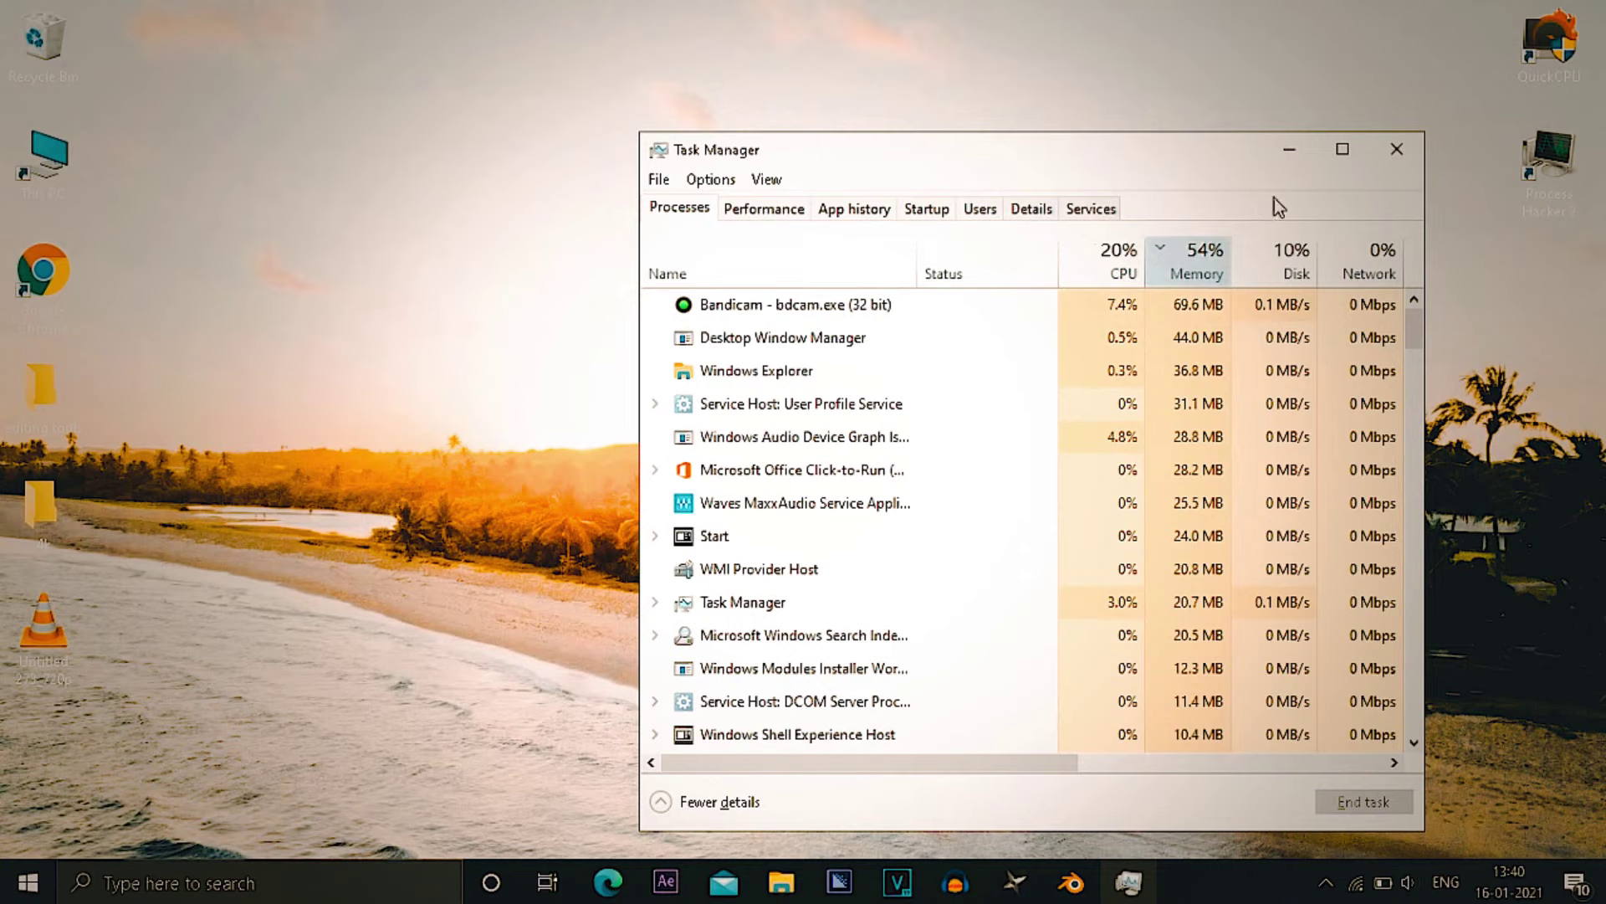
pyautogui.click(922, 661)
pyautogui.press('Down')
pyautogui.press('Down')
pyautogui.press('Down')
pyautogui.press('Down')
pyautogui.press('Down')
pyautogui.press('Down')
pyautogui.press('Down')
pyautogui.press('Down')
pyautogui.press('Down')
pyautogui.press('Down')
pyautogui.press('Down')
pyautogui.press('Down')
pyautogui.press('Down')
pyautogui.press('Down')
pyautogui.press('Down')
pyautogui.press('Down')
pyautogui.press('Down')
pyautogui.press('Down')
pyautogui.press('Down')
pyautogui.press('Down')
pyautogui.press('Down')
pyautogui.press('Down')
pyautogui.press('Down')
pyautogui.press('Down')
pyautogui.press('Down')
pyautogui.press('Down')
pyautogui.press('Down')
pyautogui.press('Down')
pyautogui.press('Down')
pyautogui.press('Down')
pyautogui.press('Down')
pyautogui.press('Down')
pyautogui.press('Down')
pyautogui.press('Down')
pyautogui.press('Down')
pyautogui.press('Down')
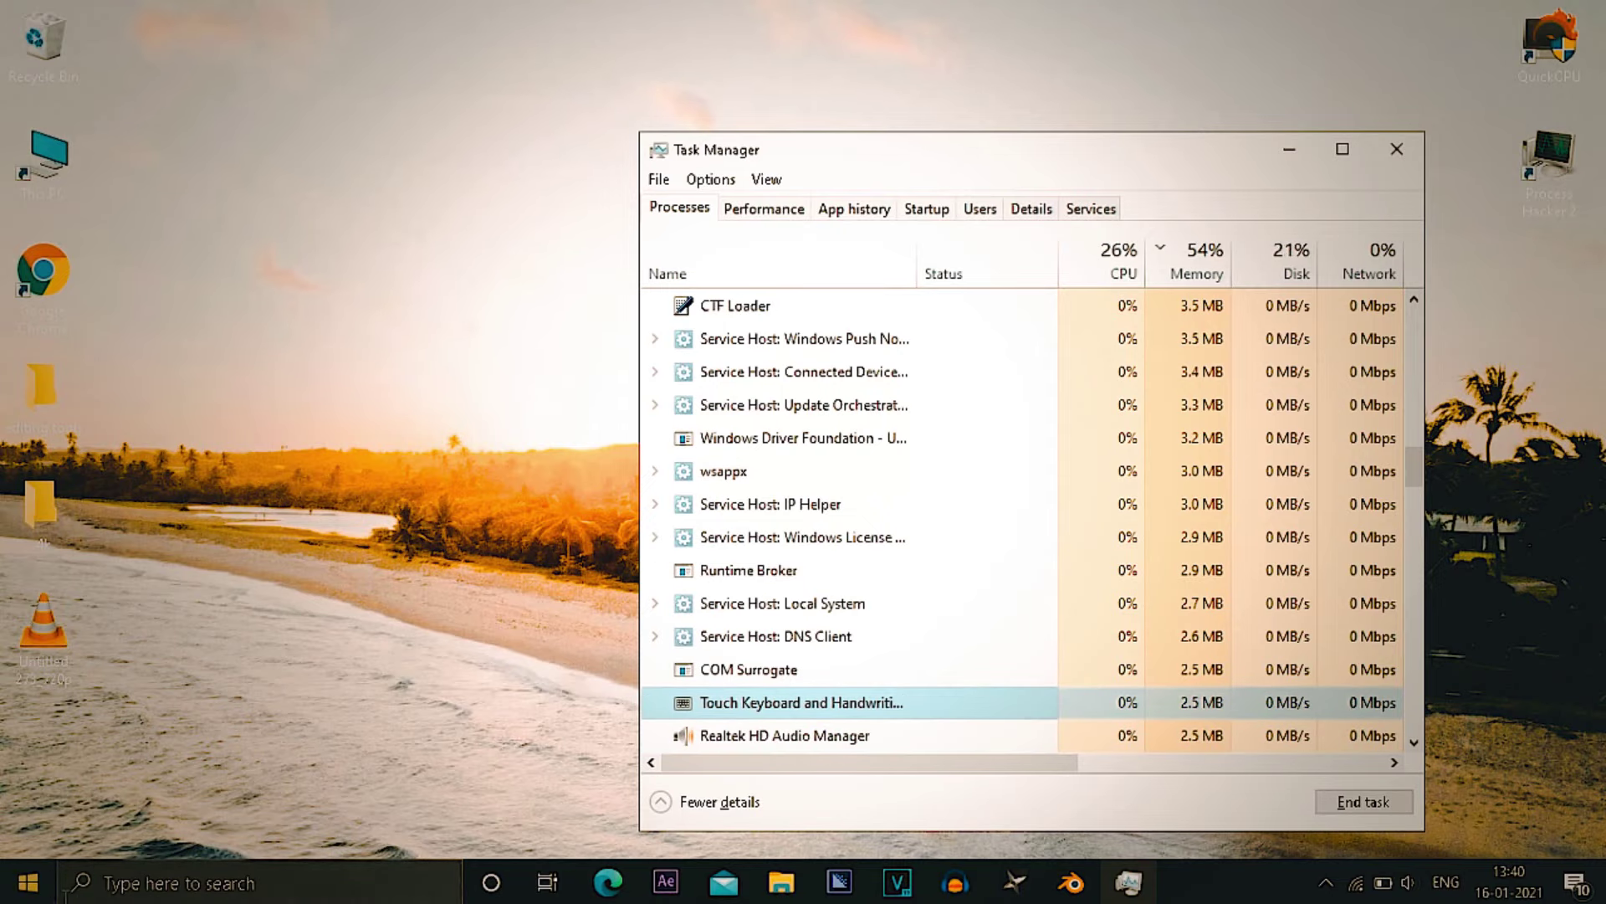
# - Close Task Manager and refresh the desktop
pyautogui.click(1384, 151)
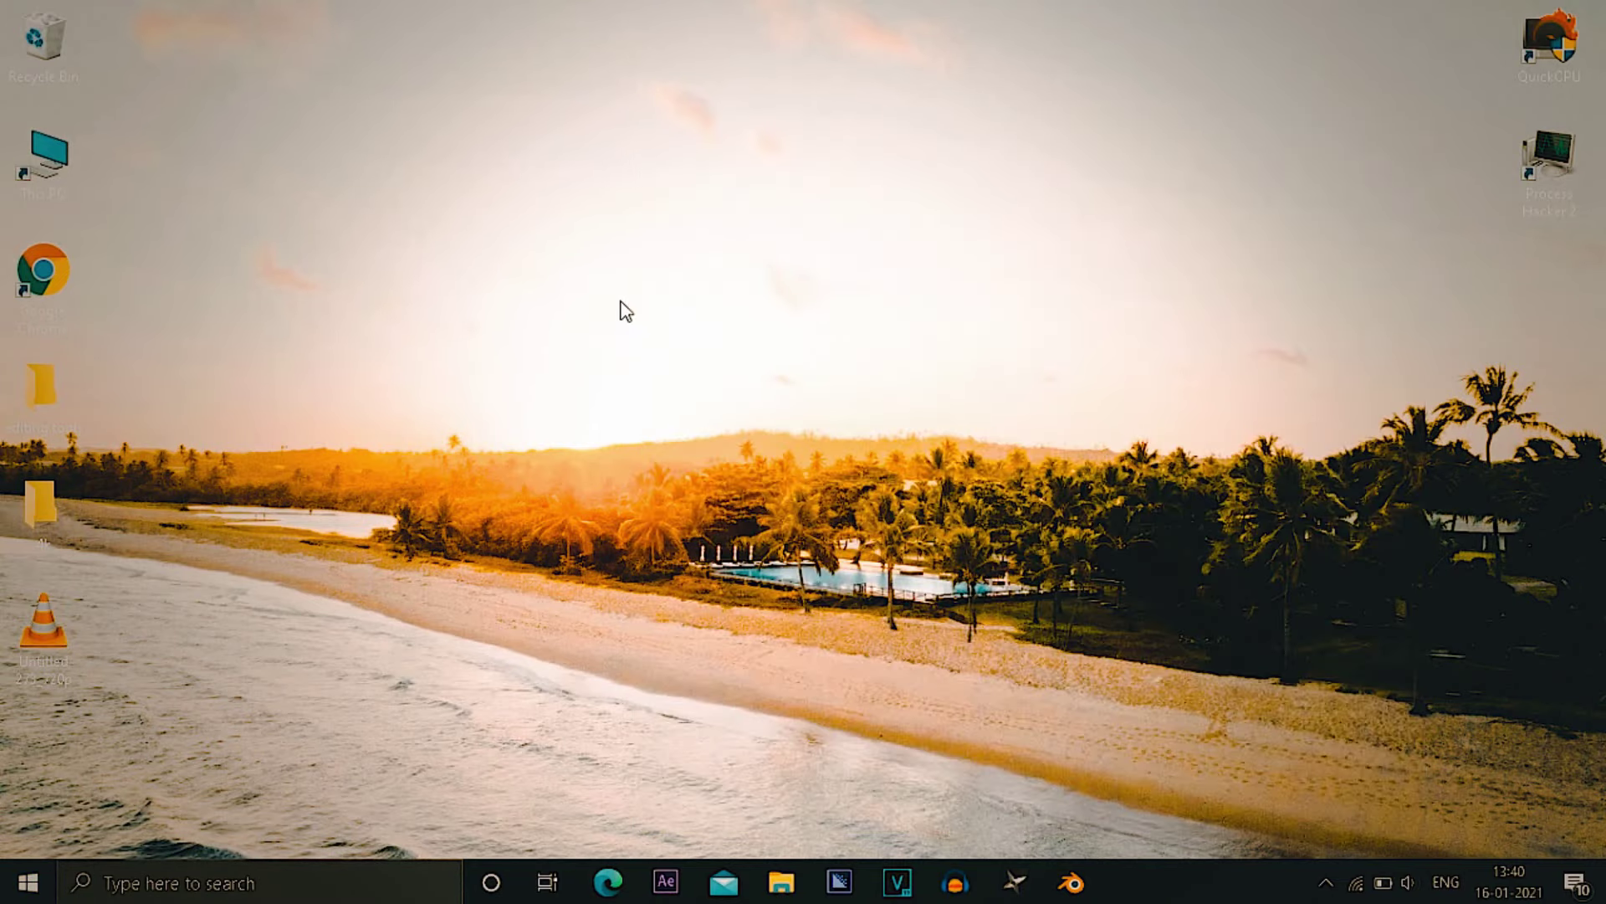
pyautogui.rightClick(620, 312)
pyautogui.click(713, 369)
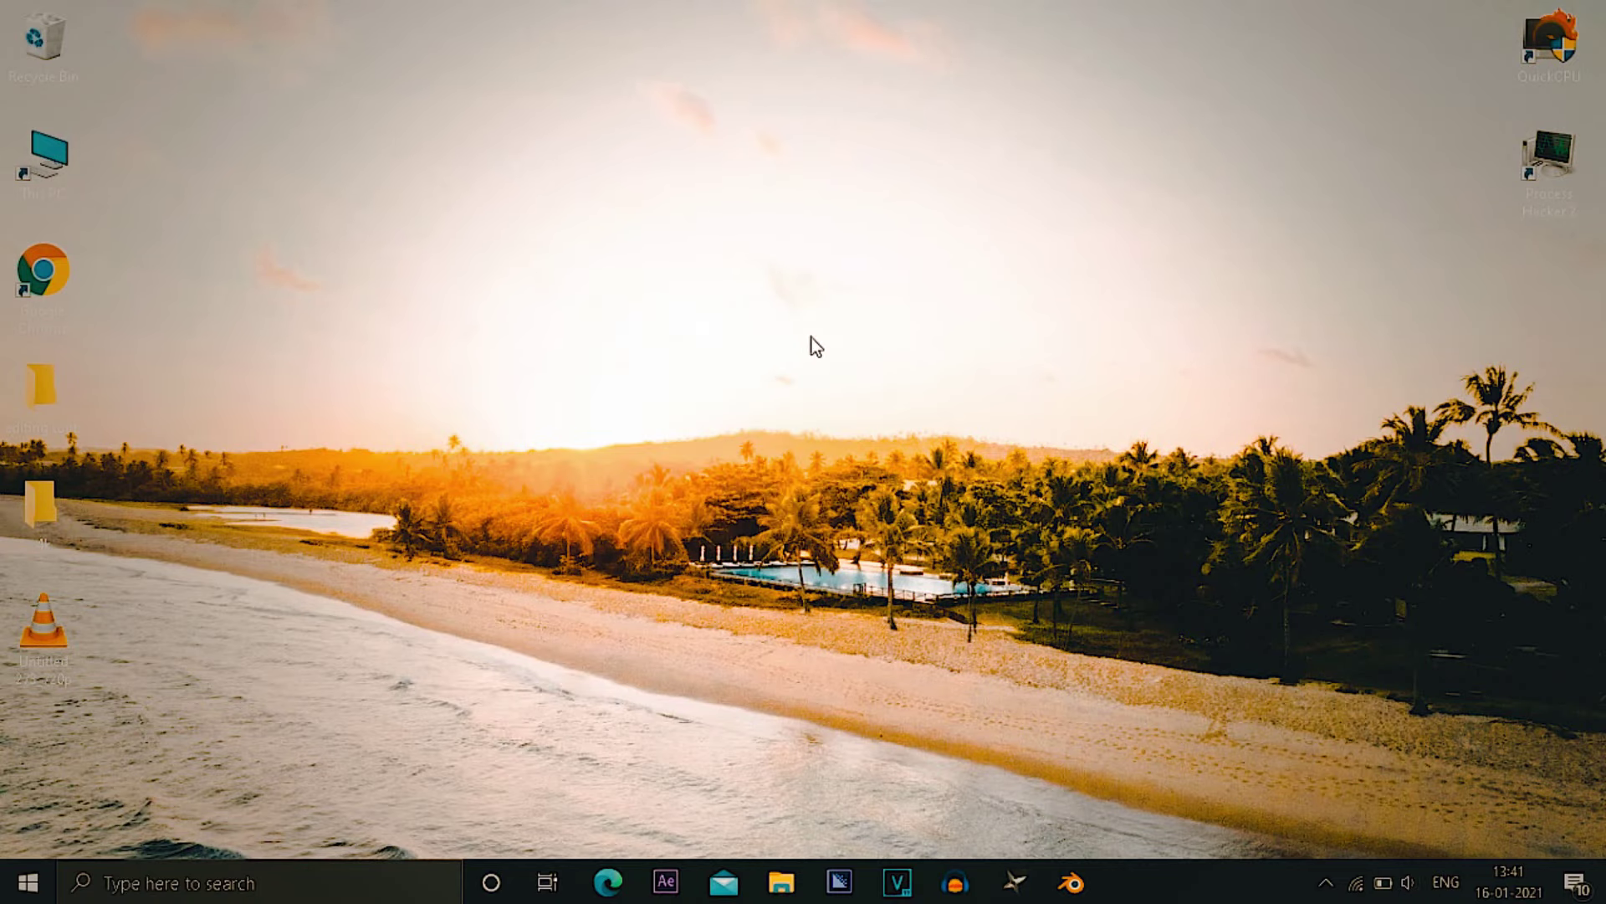